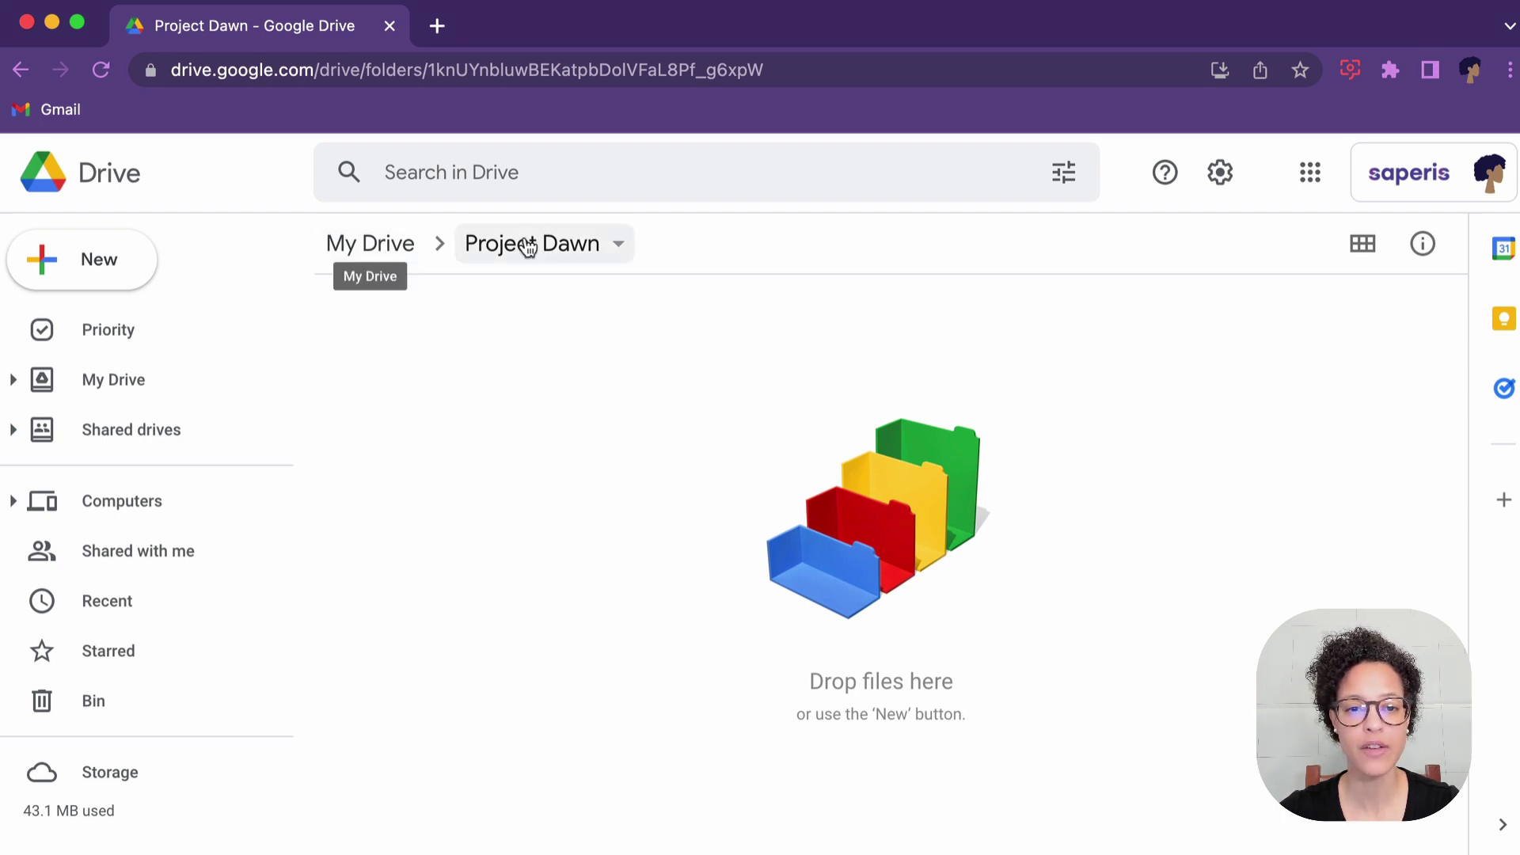
- Create a new presentation in the Project Dawn folder from the 'slides online course template'
right_click(557, 331)
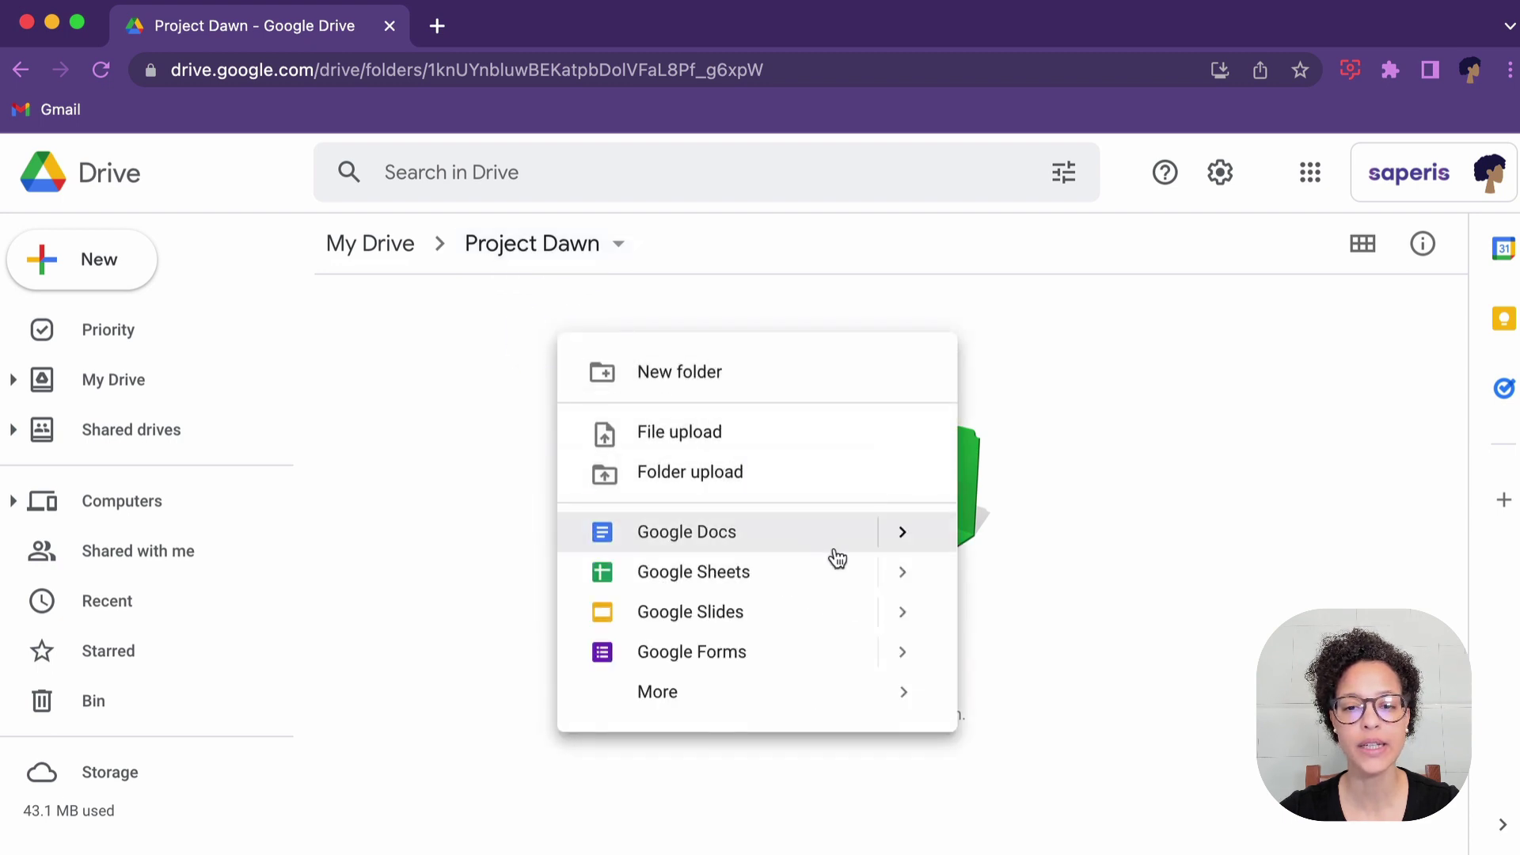
mouse_move(898, 617)
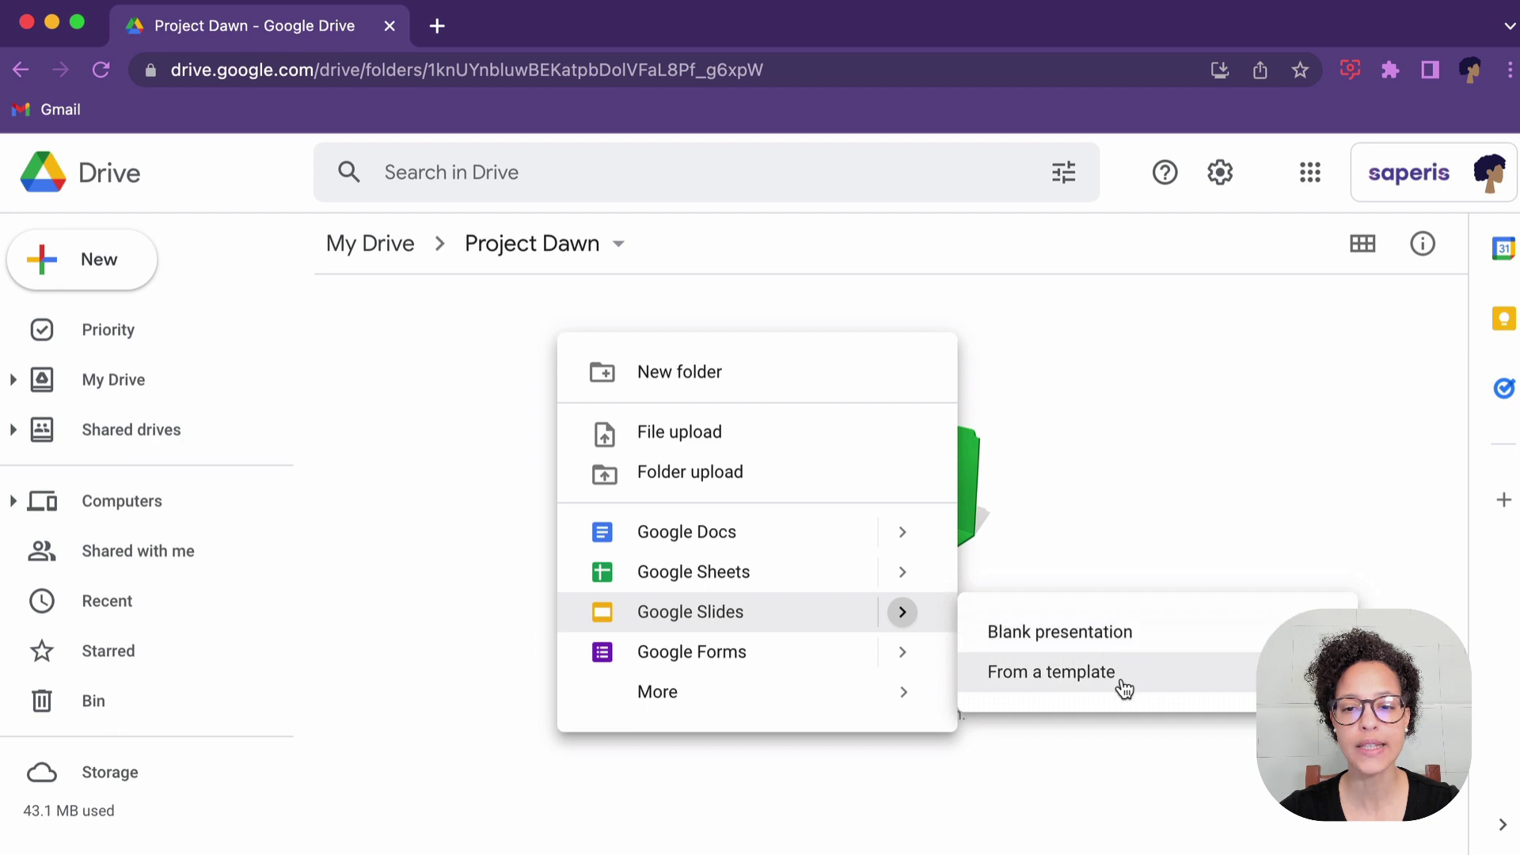
left_click(1150, 685)
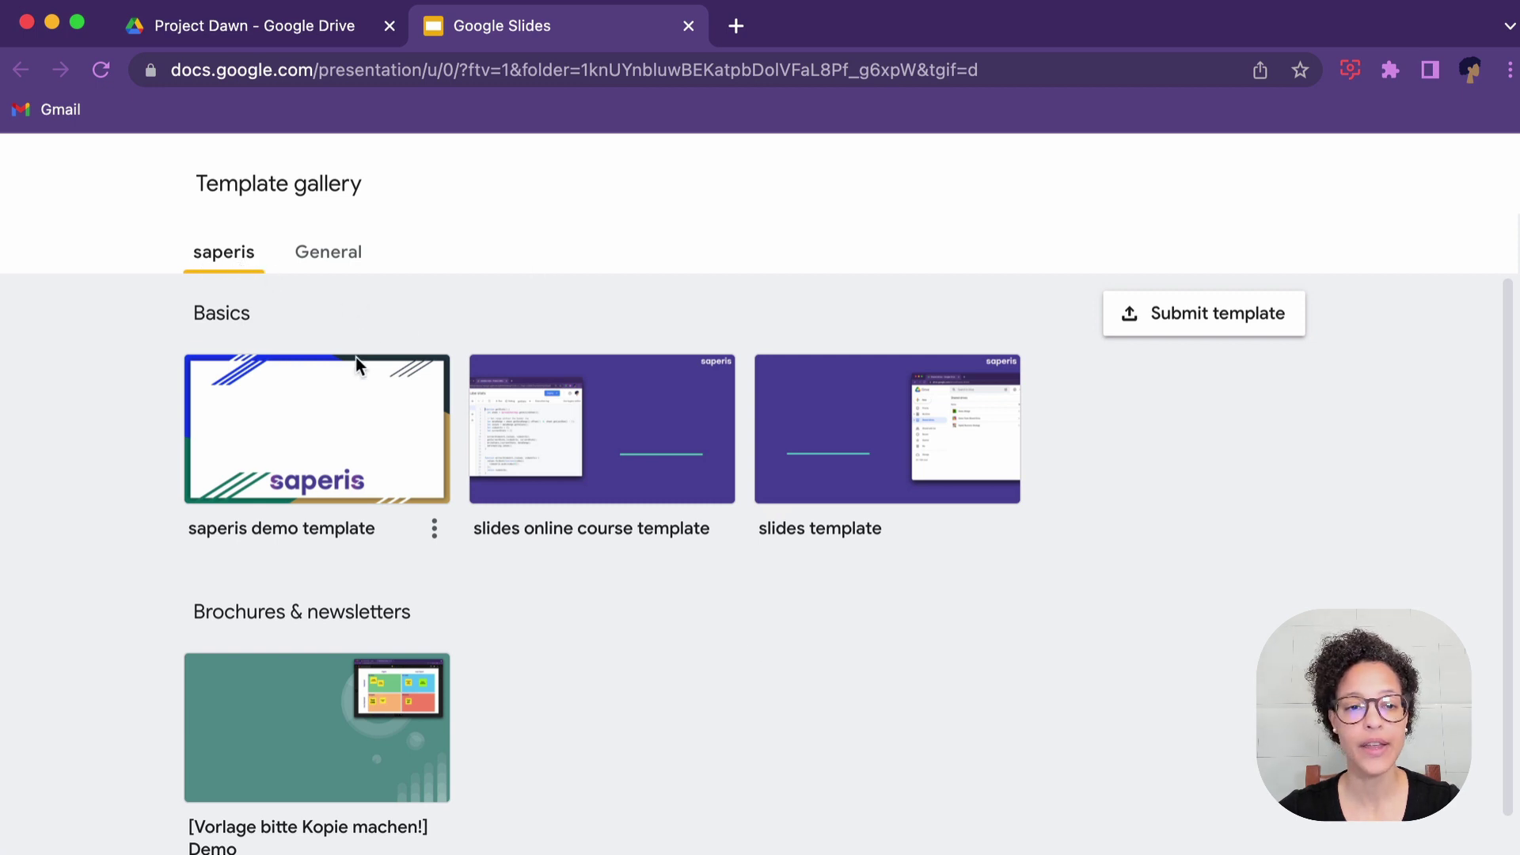
scroll(561, 633, "down", 1)
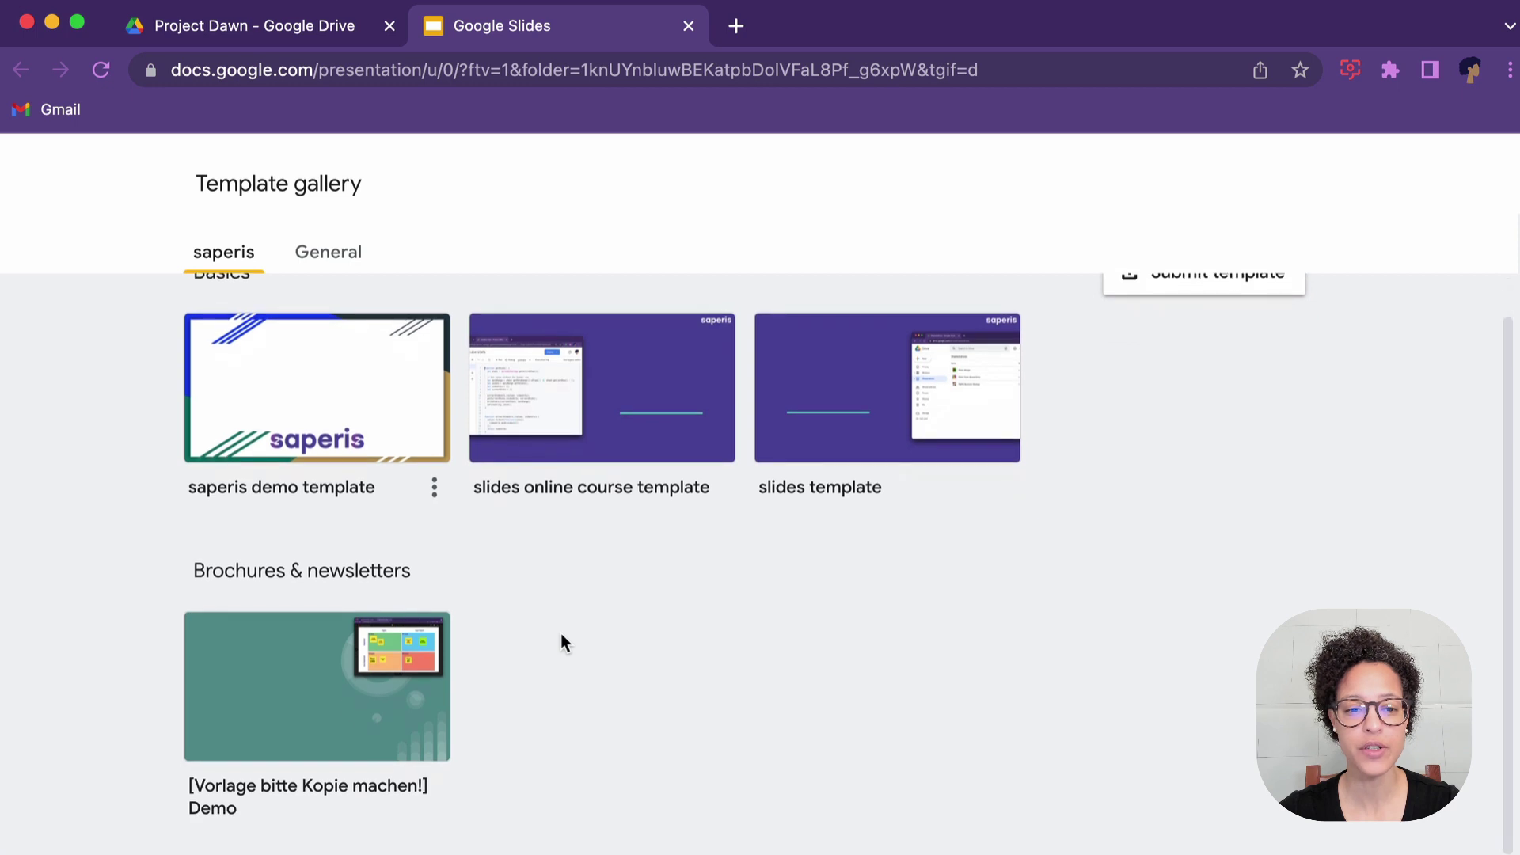
scroll(560, 634, "up", 1)
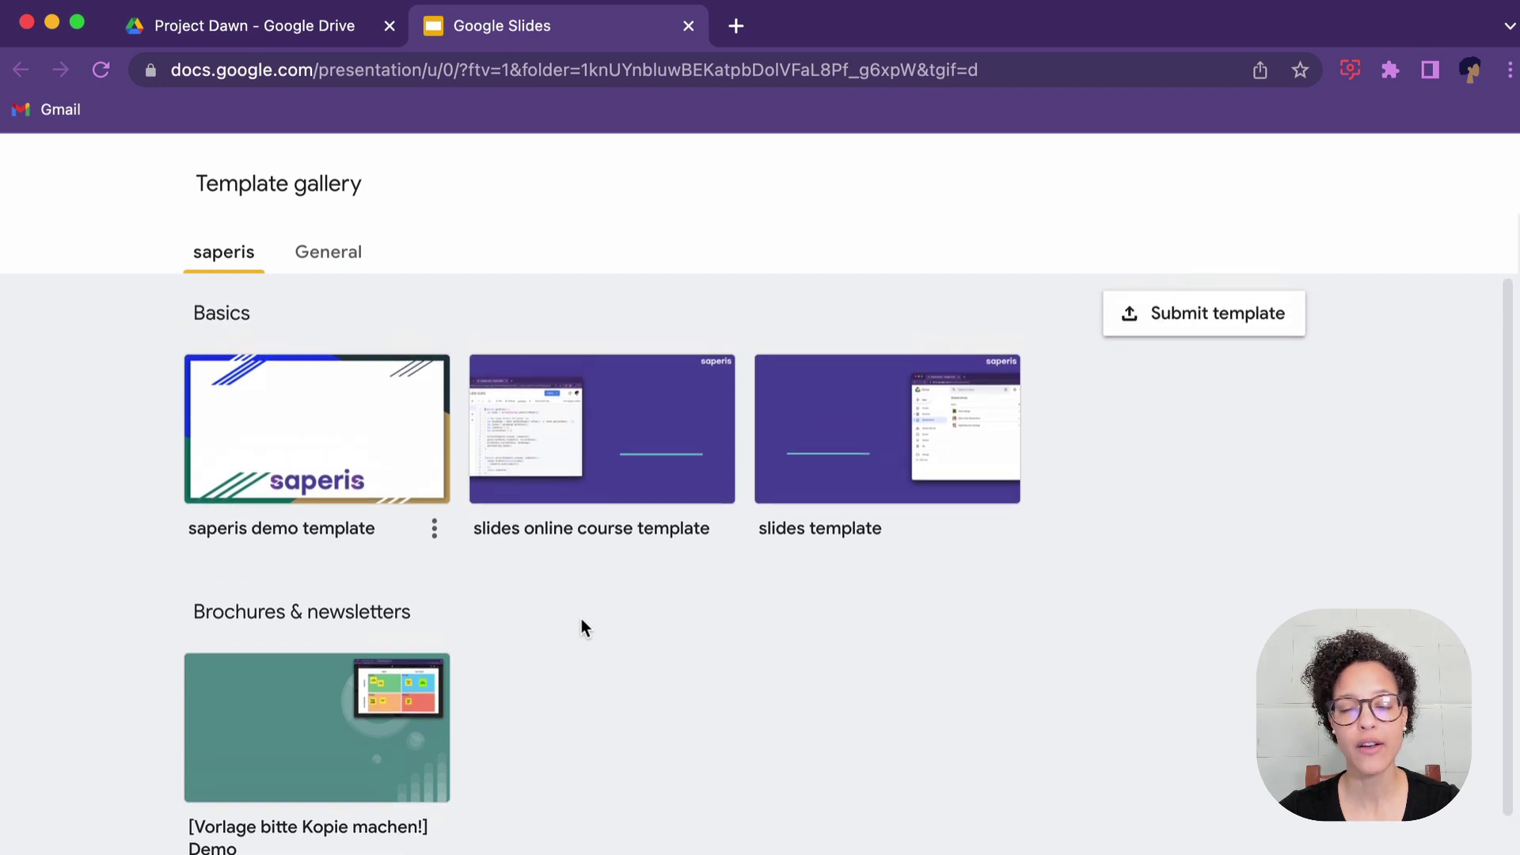
left_click(608, 458)
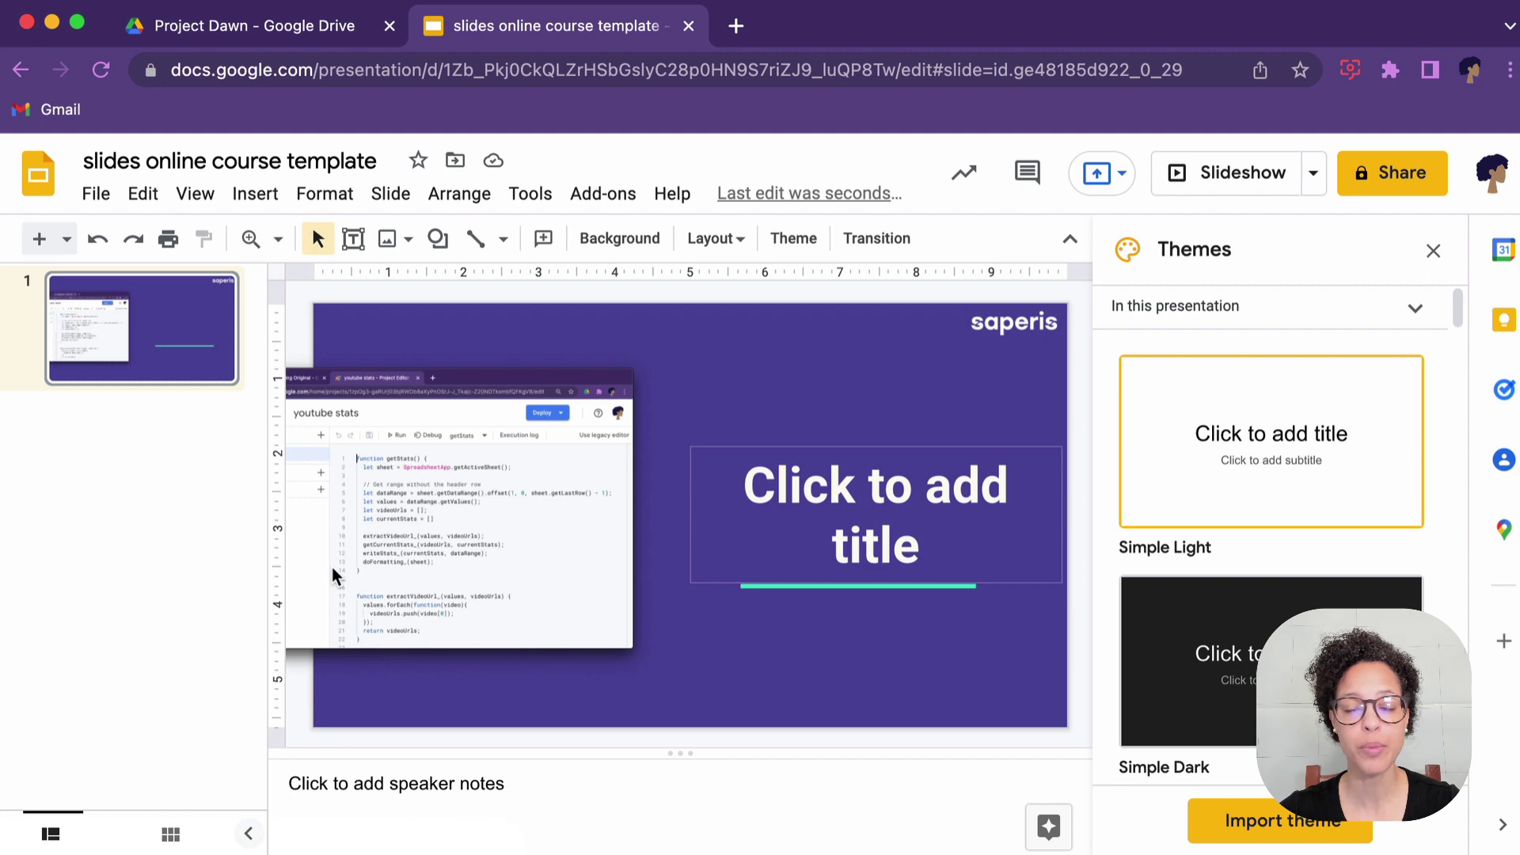
- Reopen the template gallery from the Project Dawn folder, view General templates, then close both Slides tabs
left_click(309, 44)
right_click(573, 390)
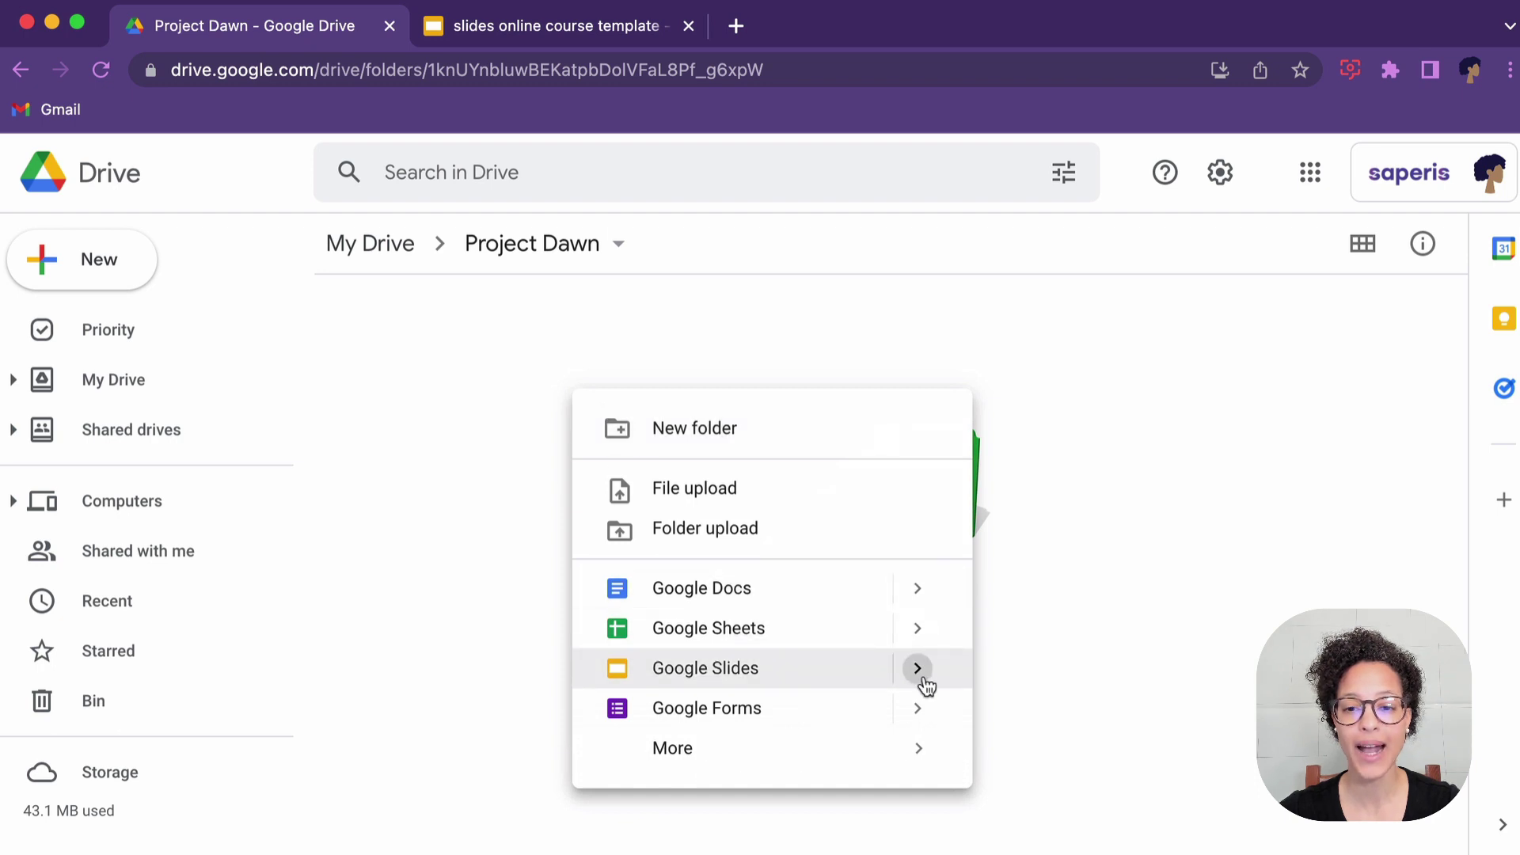
mouse_move(919, 669)
left_click(1091, 724)
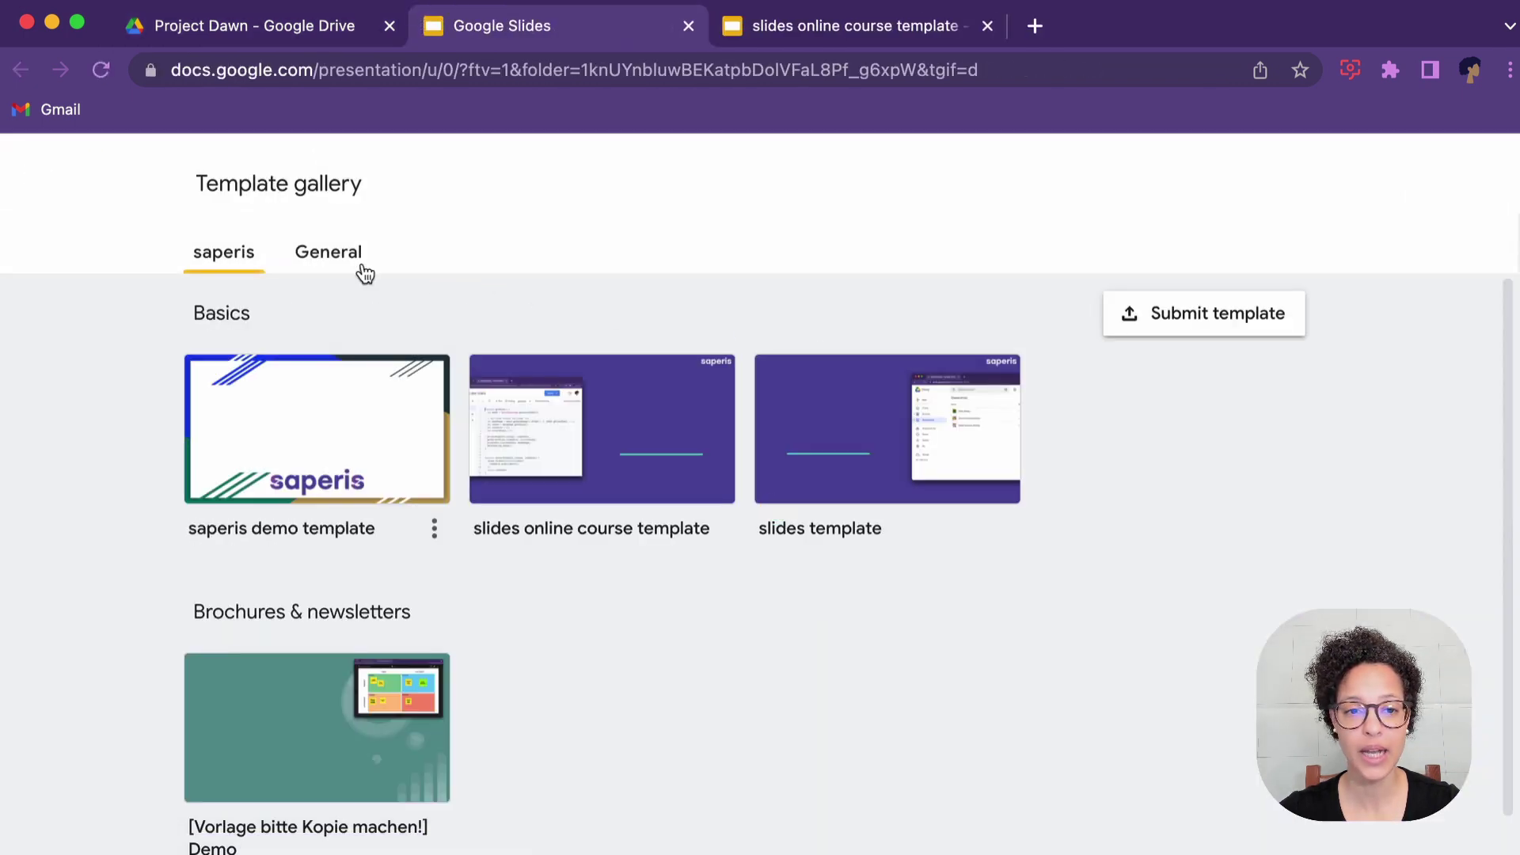
left_click(363, 263)
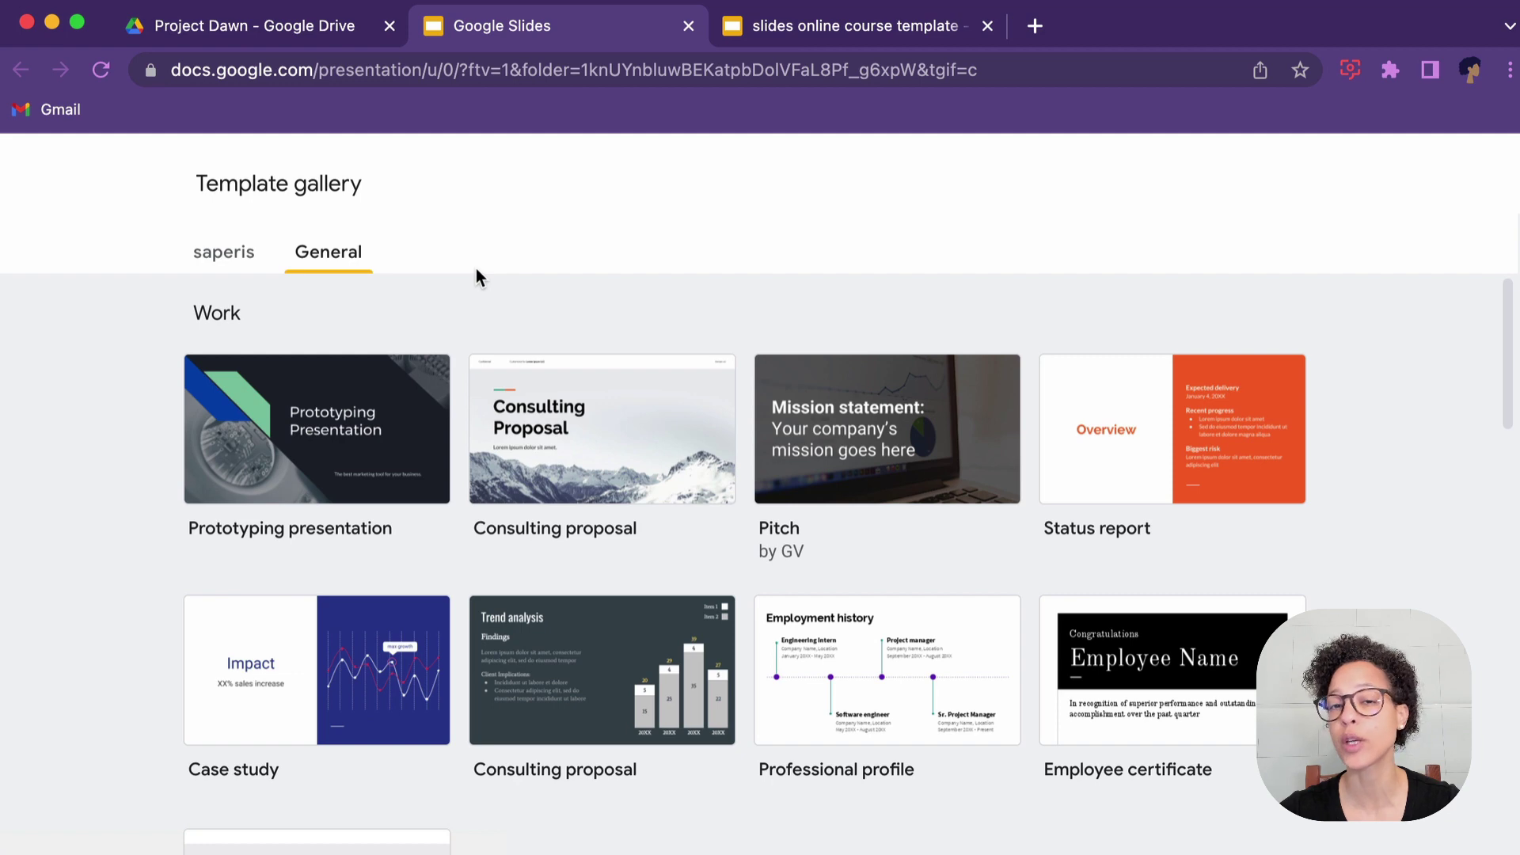
left_click(688, 26)
left_click(688, 26)
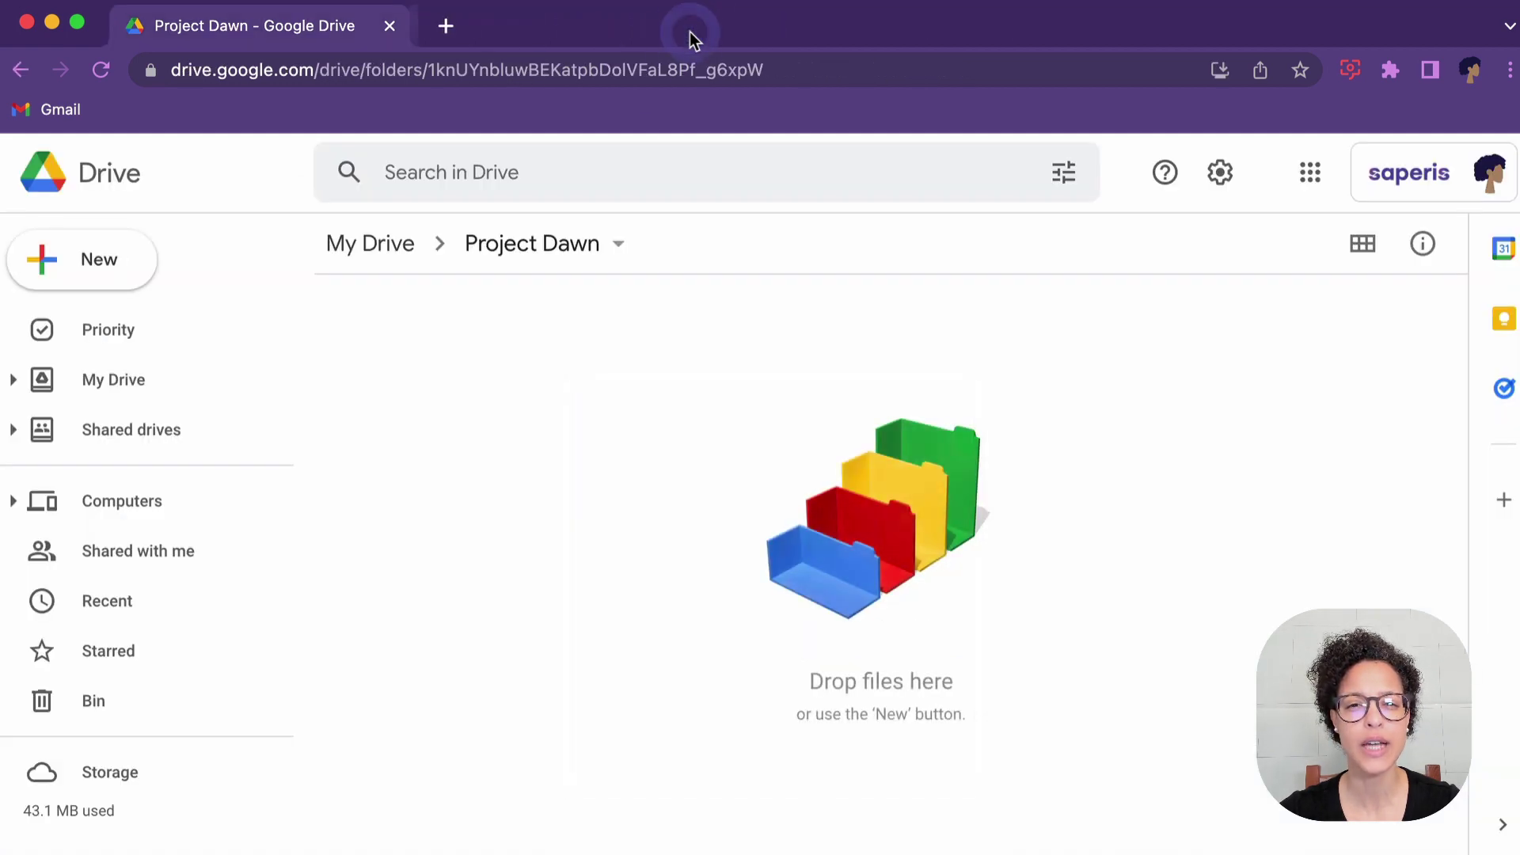
- Make a blank Google Slides presentation in Project Dawn and apply the Coral theme
right_click(537, 315)
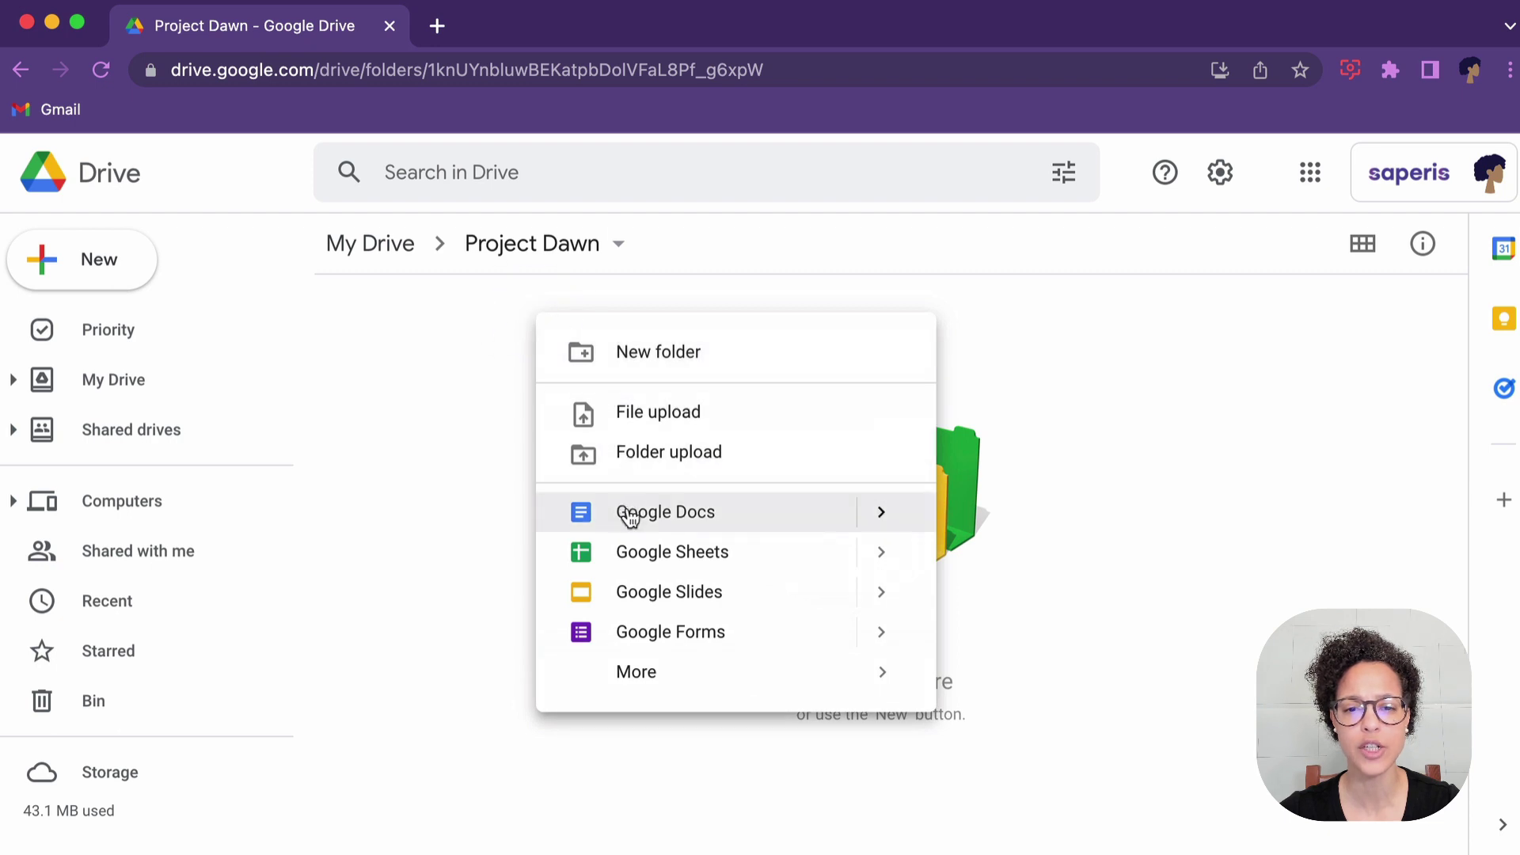
left_click(654, 594)
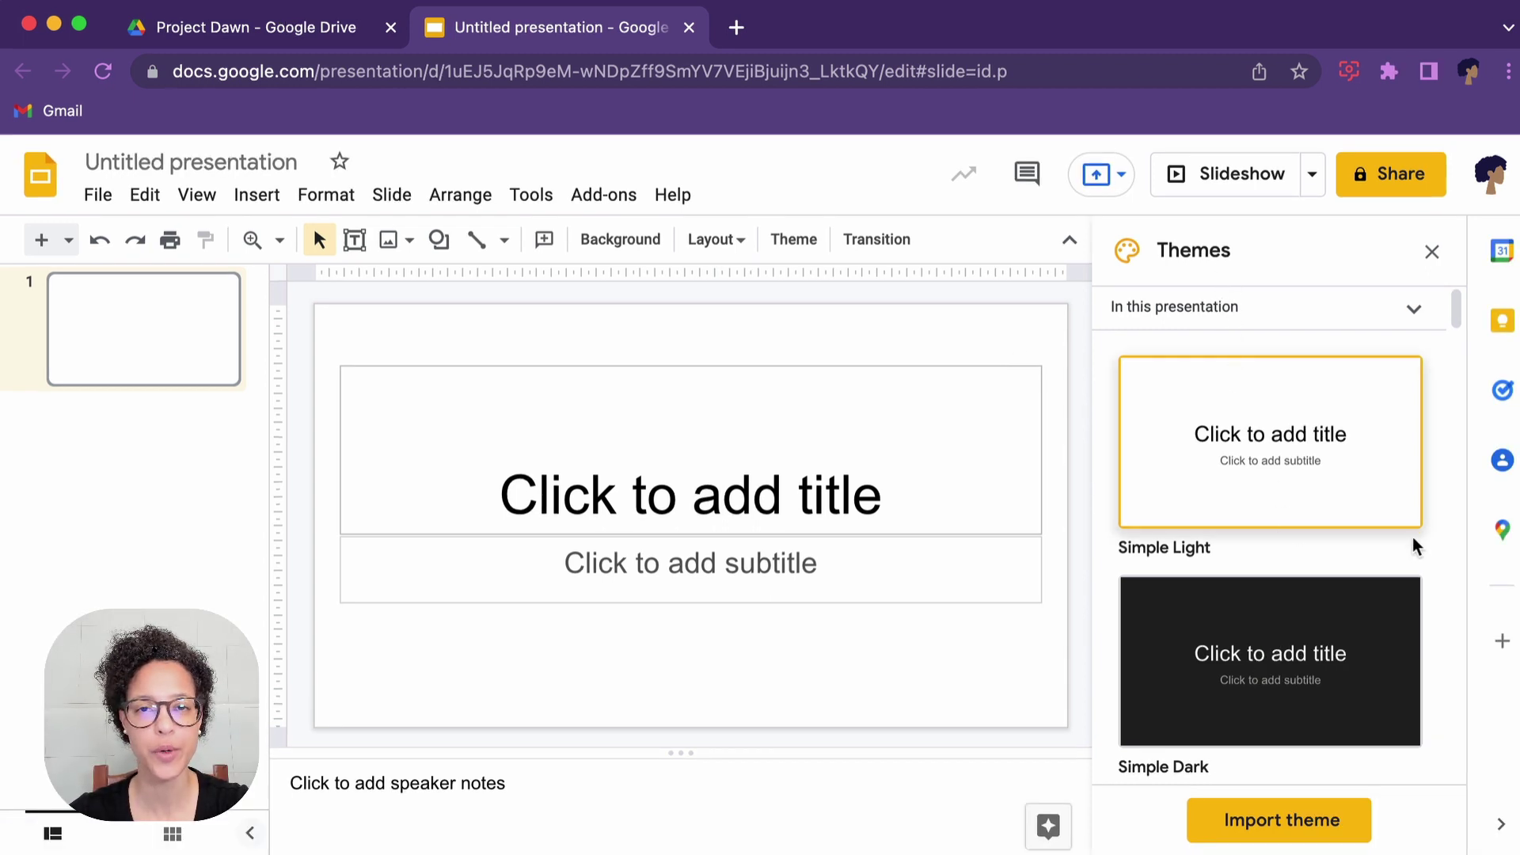
scroll(1400, 493, "down", 10)
scroll(1429, 494, "down", 12)
scroll(1428, 492, "down", 5)
left_click(1265, 465)
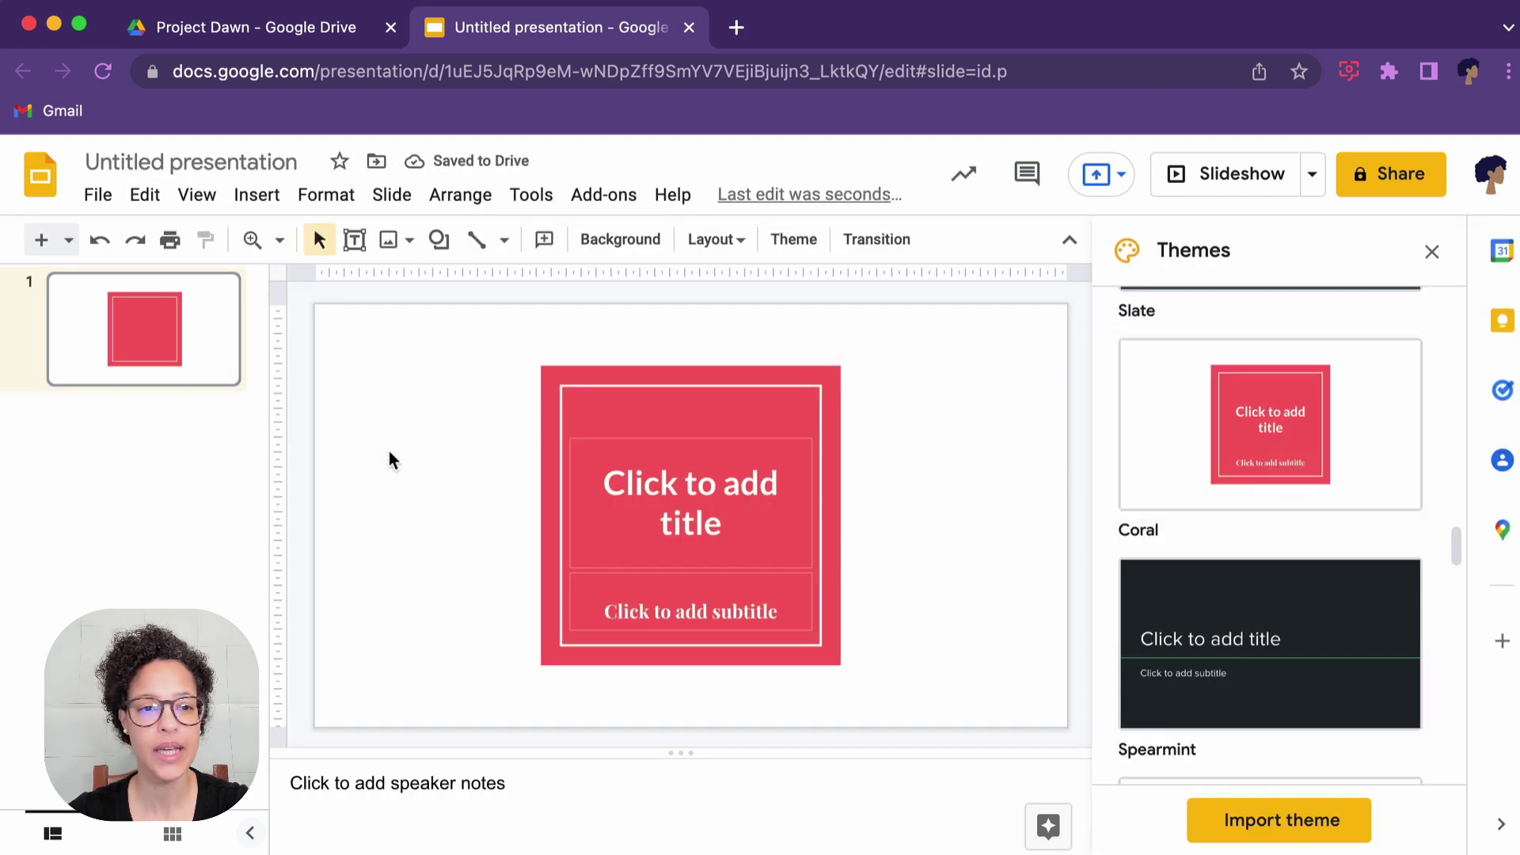
- Add a Section header slide and a dark grey layout slide after the title slide
left_click(69, 241)
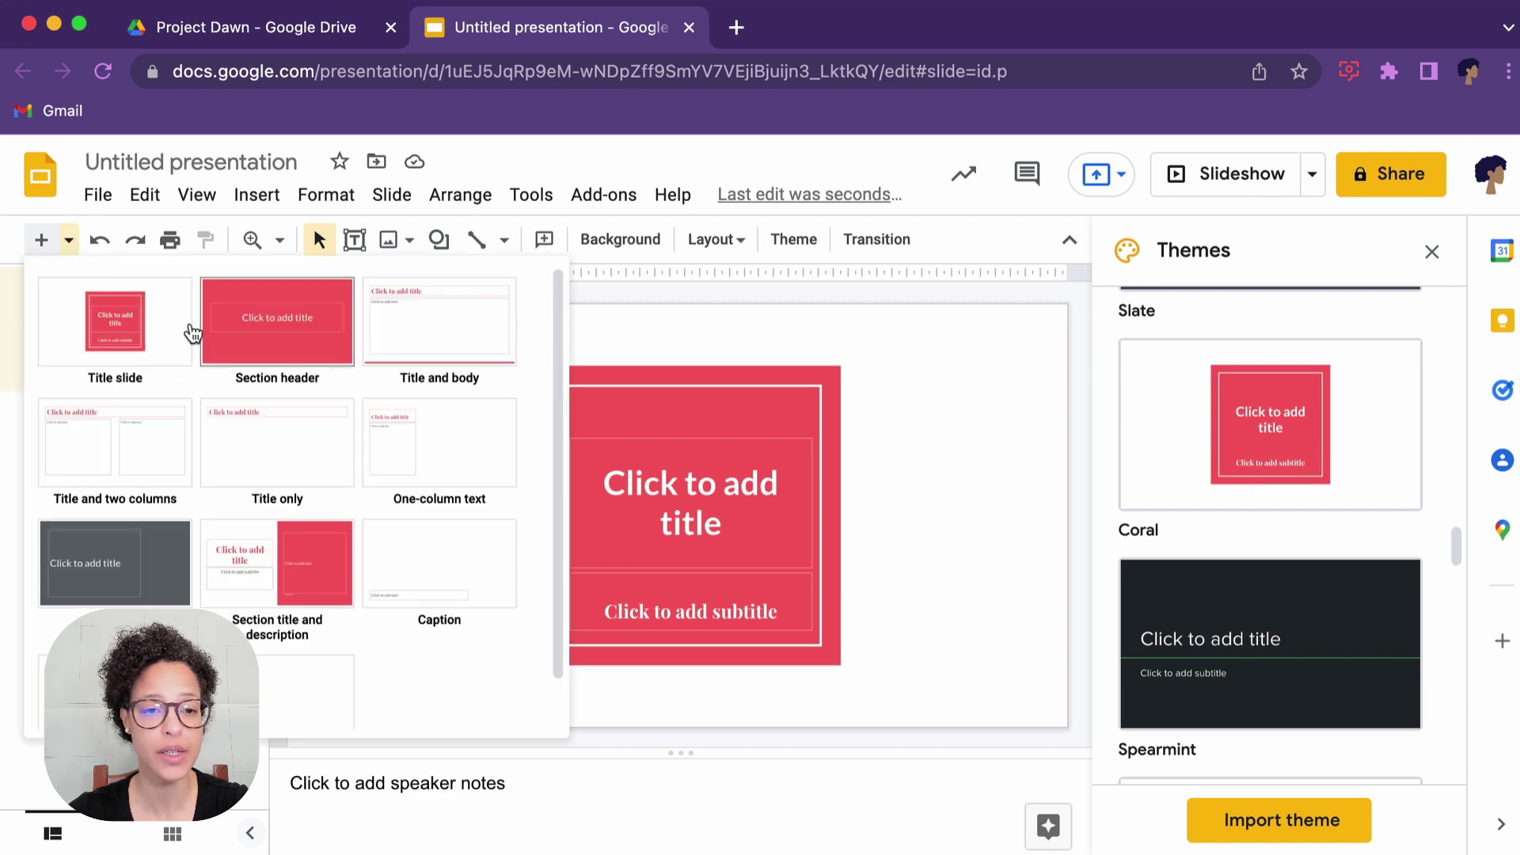
scroll(383, 566, "down", 1)
scroll(375, 594, "up", 1)
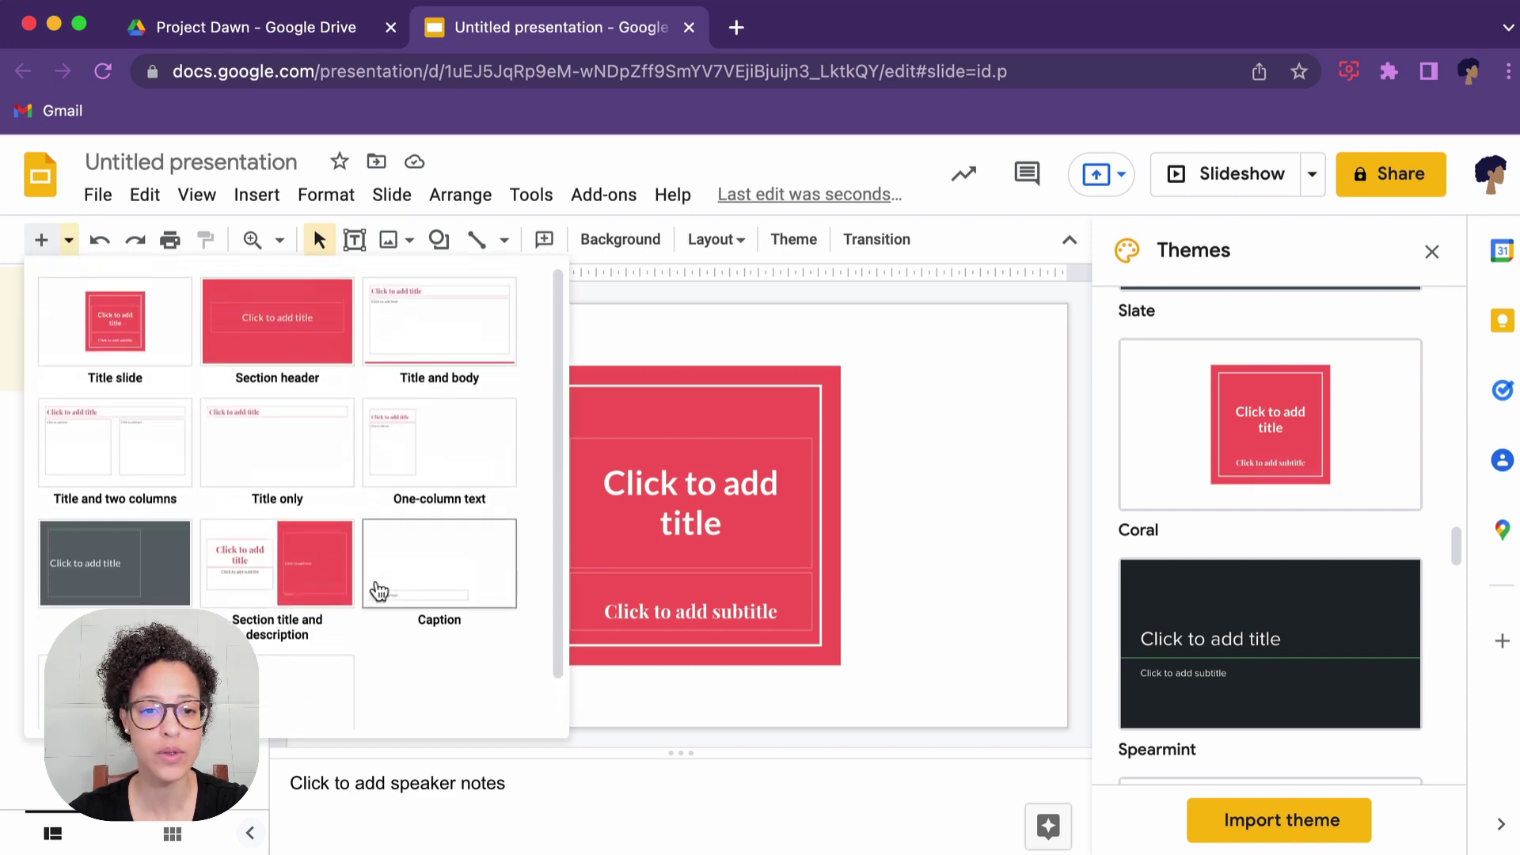
left_click(271, 342)
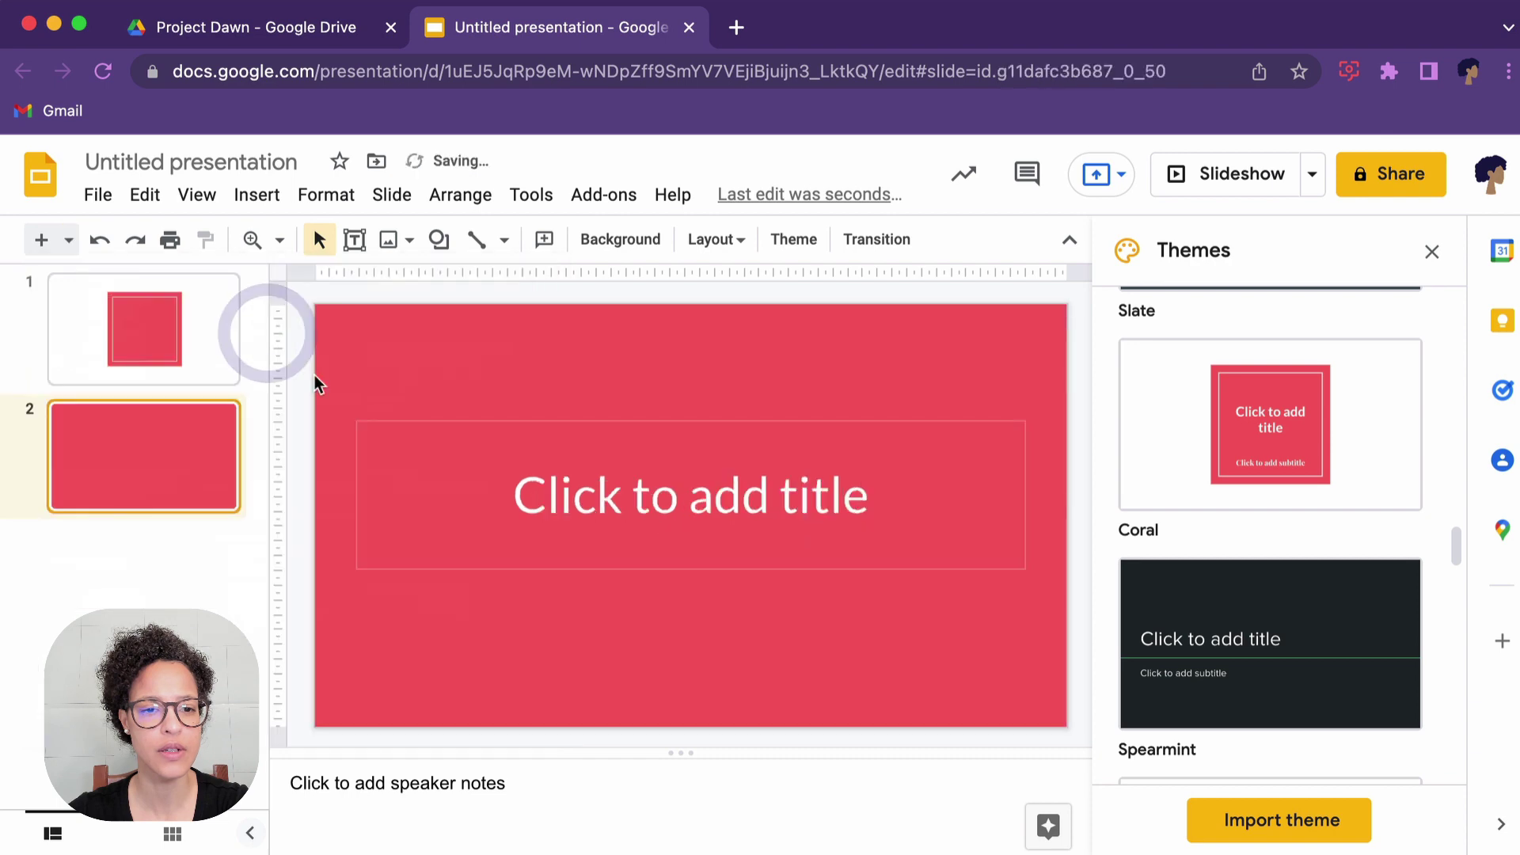
left_click(69, 241)
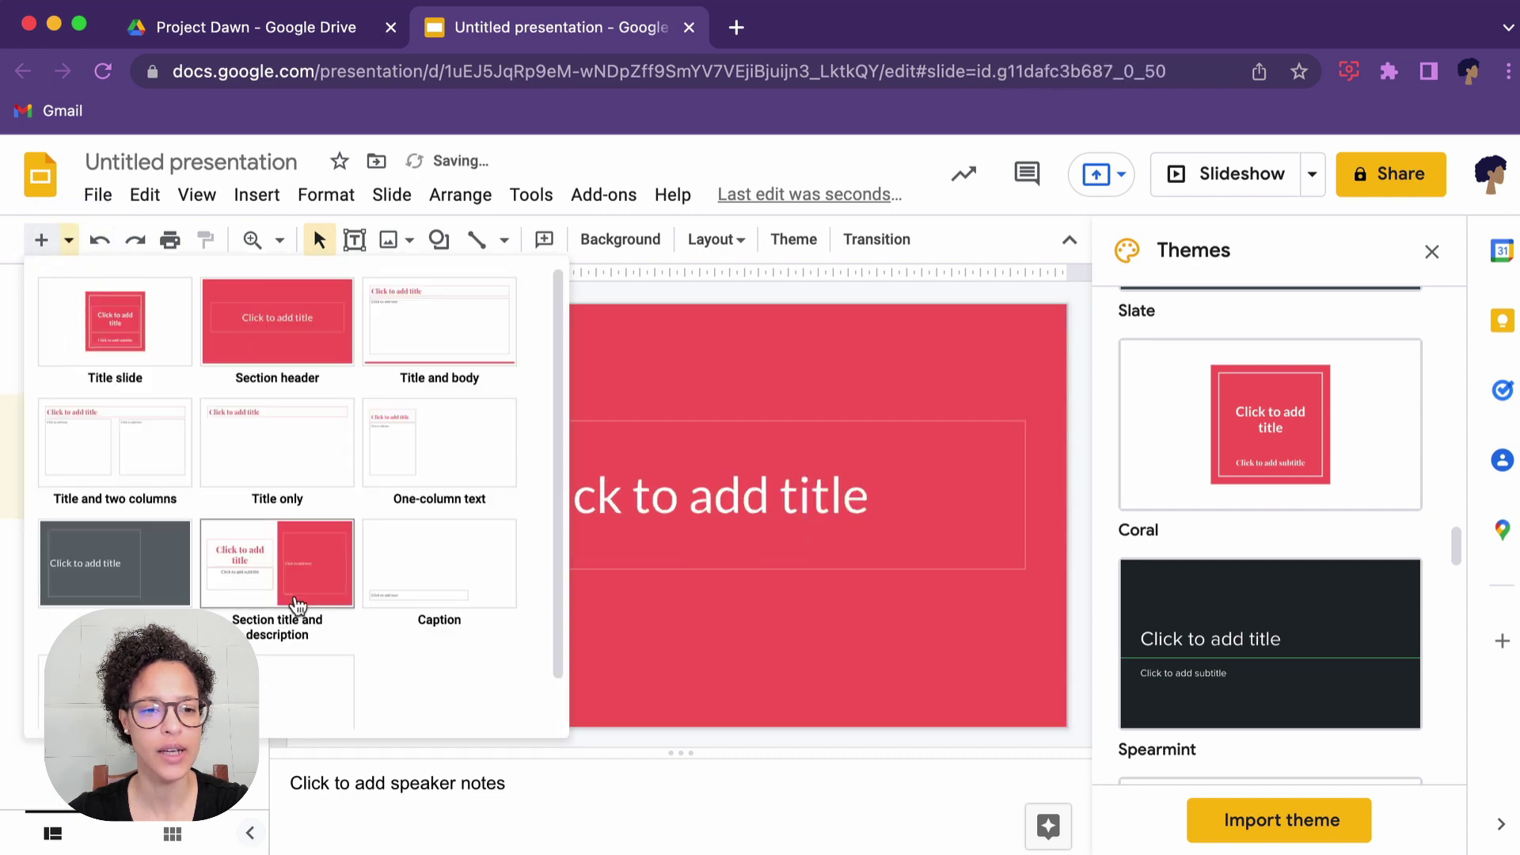
left_click(156, 564)
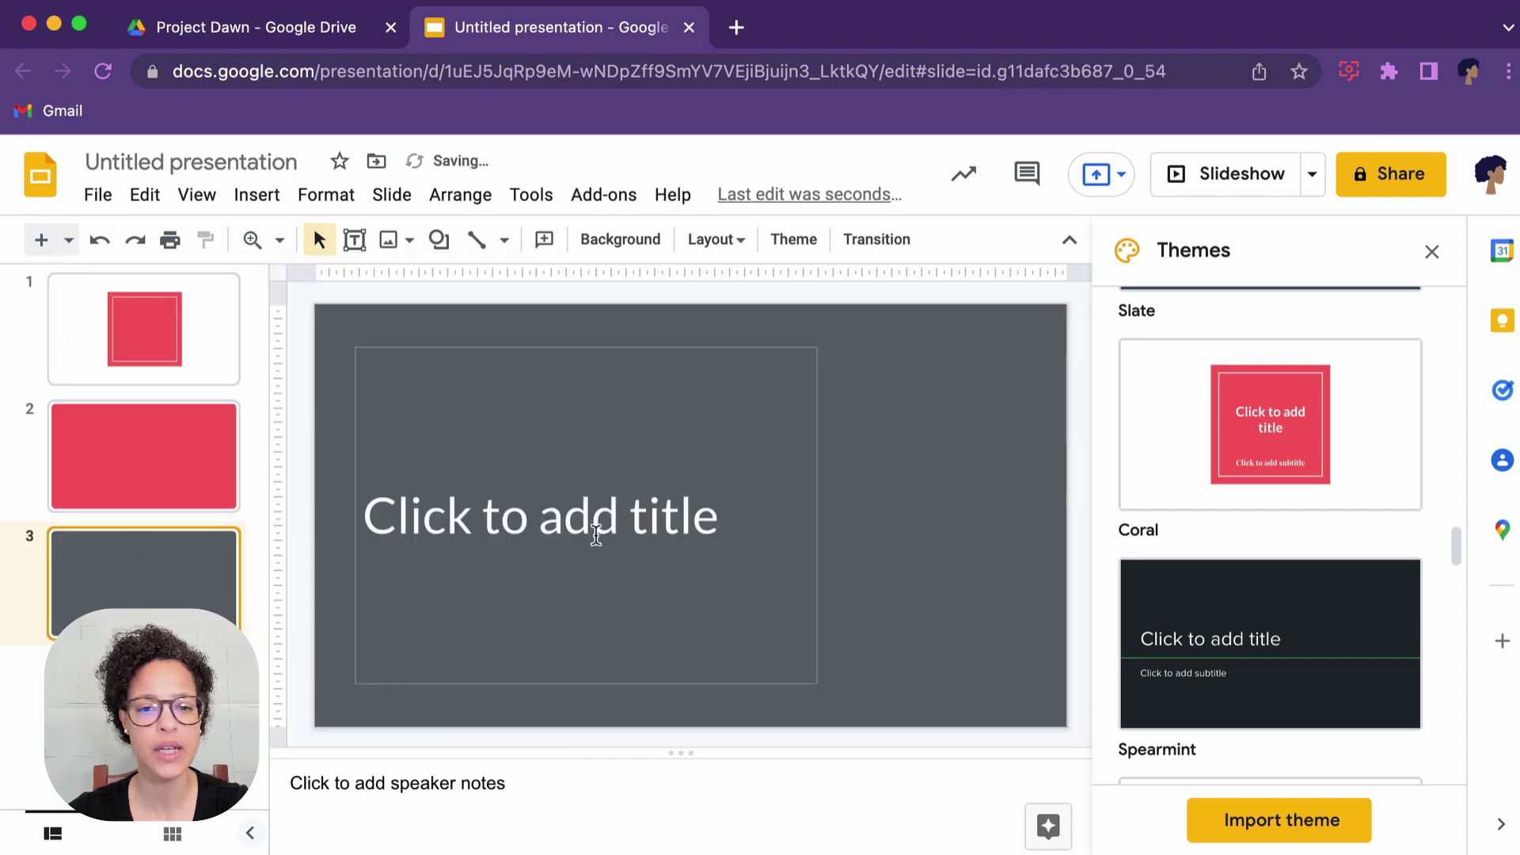
- Enter 'dfsdfsdfdsfsddf' as the title of slide 3
left_click(560, 524)
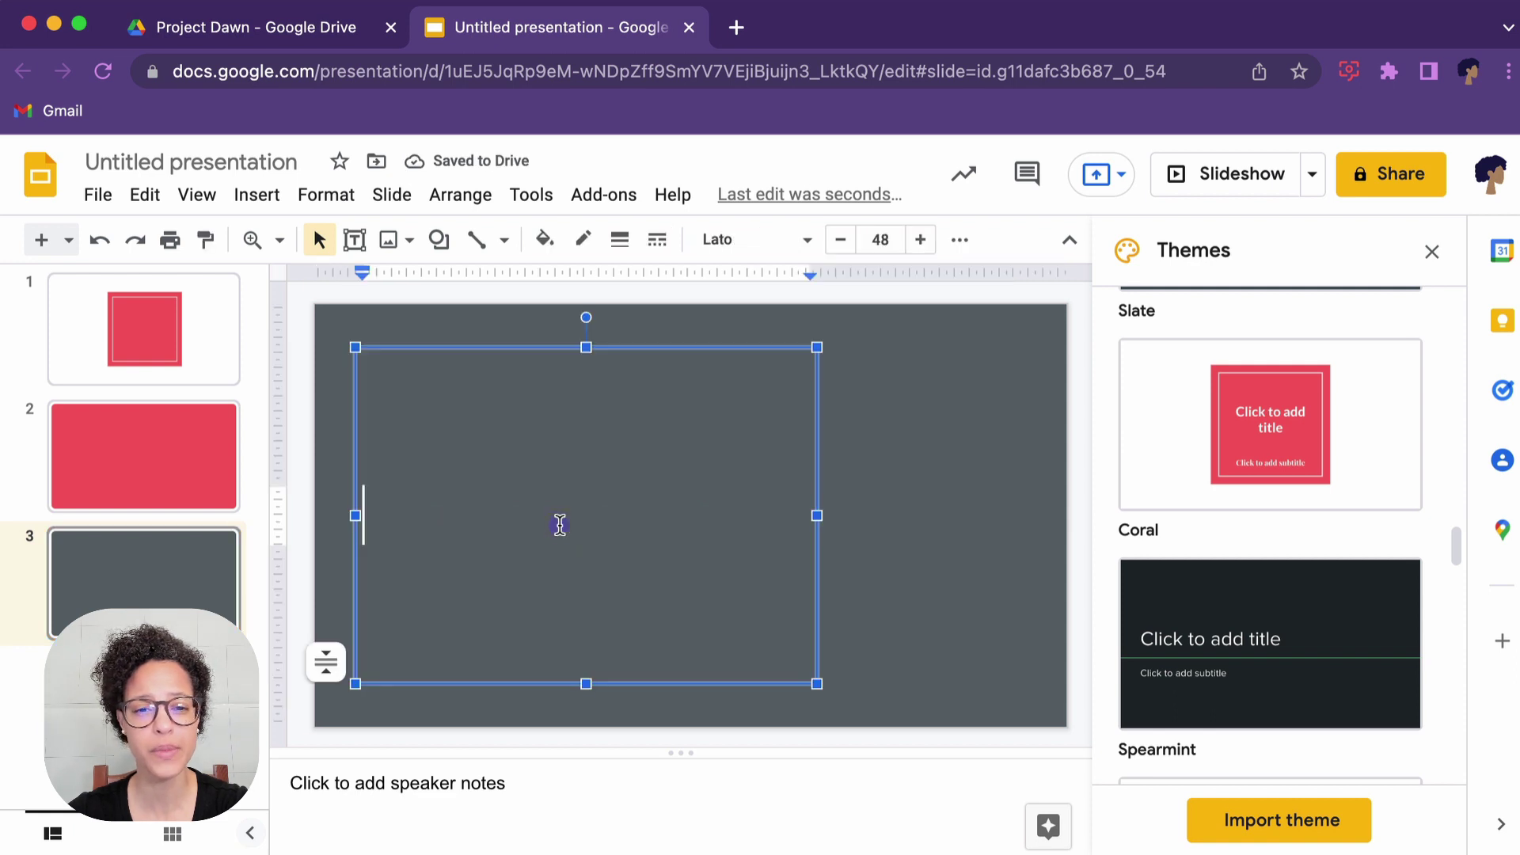
type("dfsdfsdfdsfsddf")
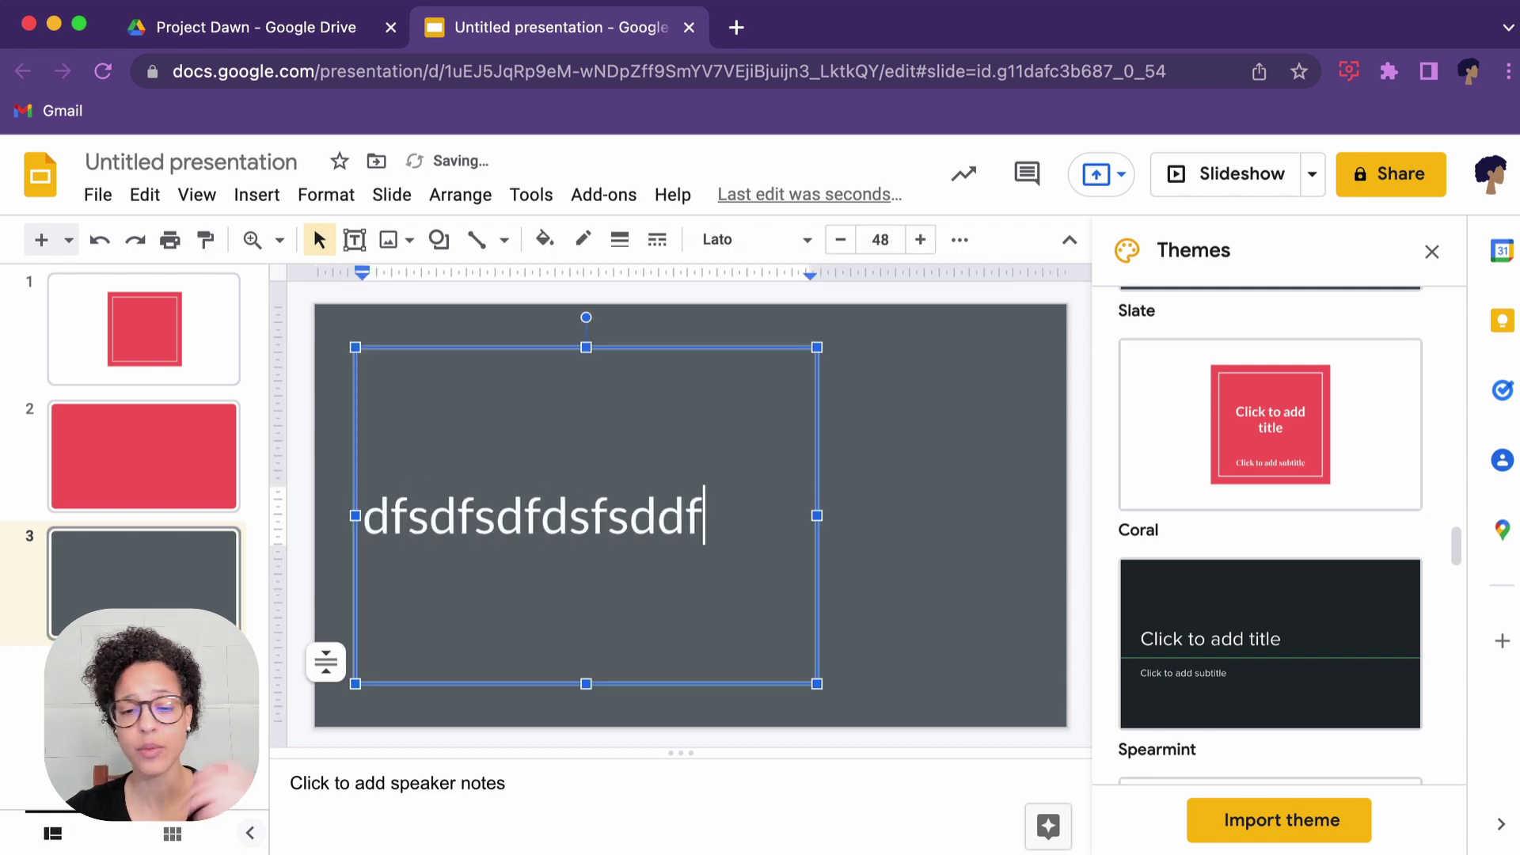
left_click(896, 483)
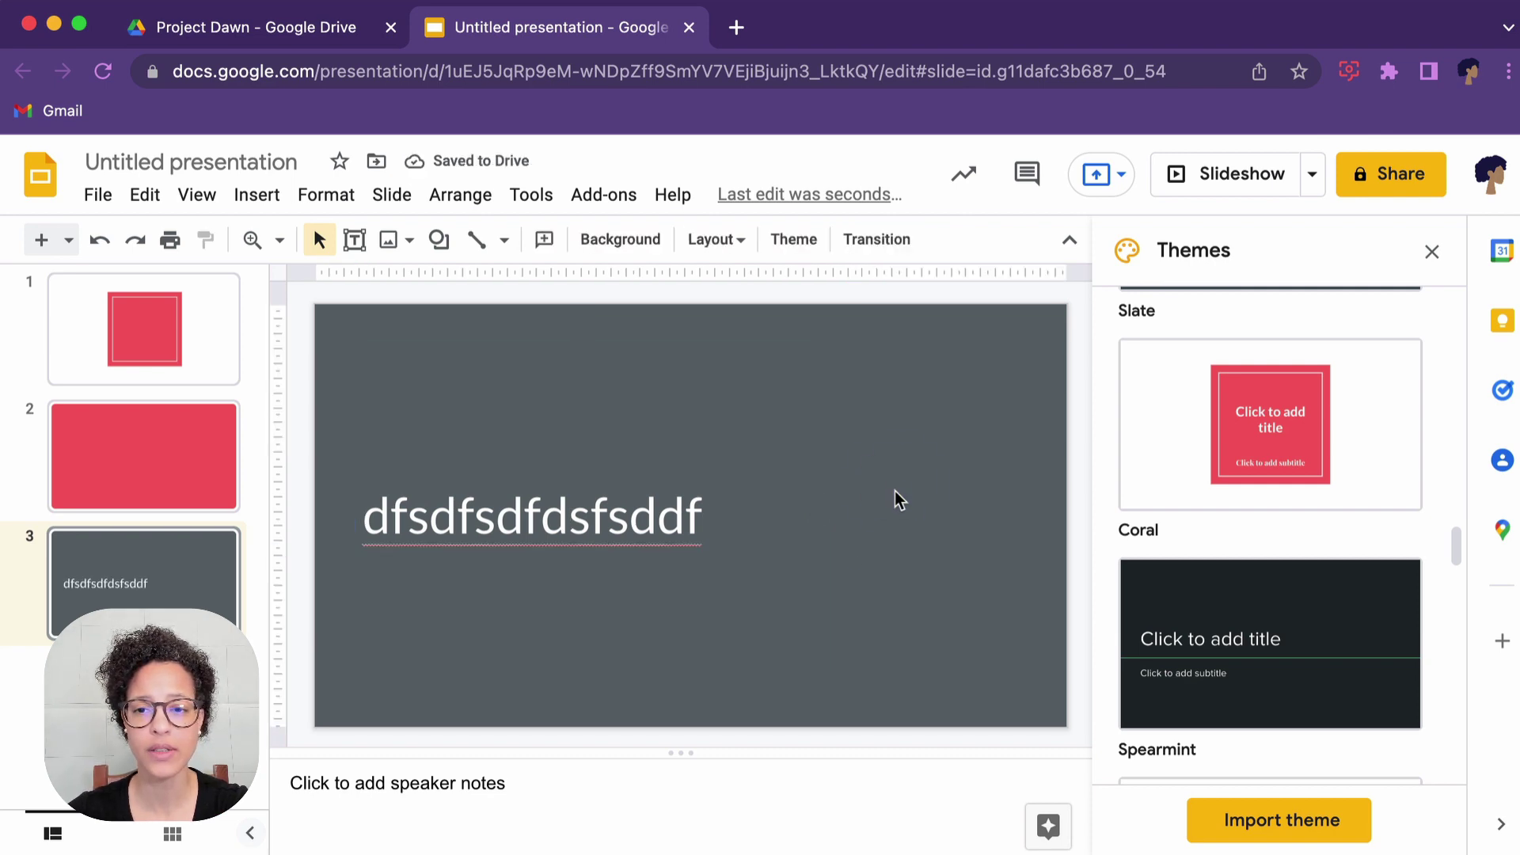
scroll(1314, 633, "down", 10)
- Apply the blue triangle-corner Modern Writer theme and close the Themes panel
scroll(1293, 630, "down", 2)
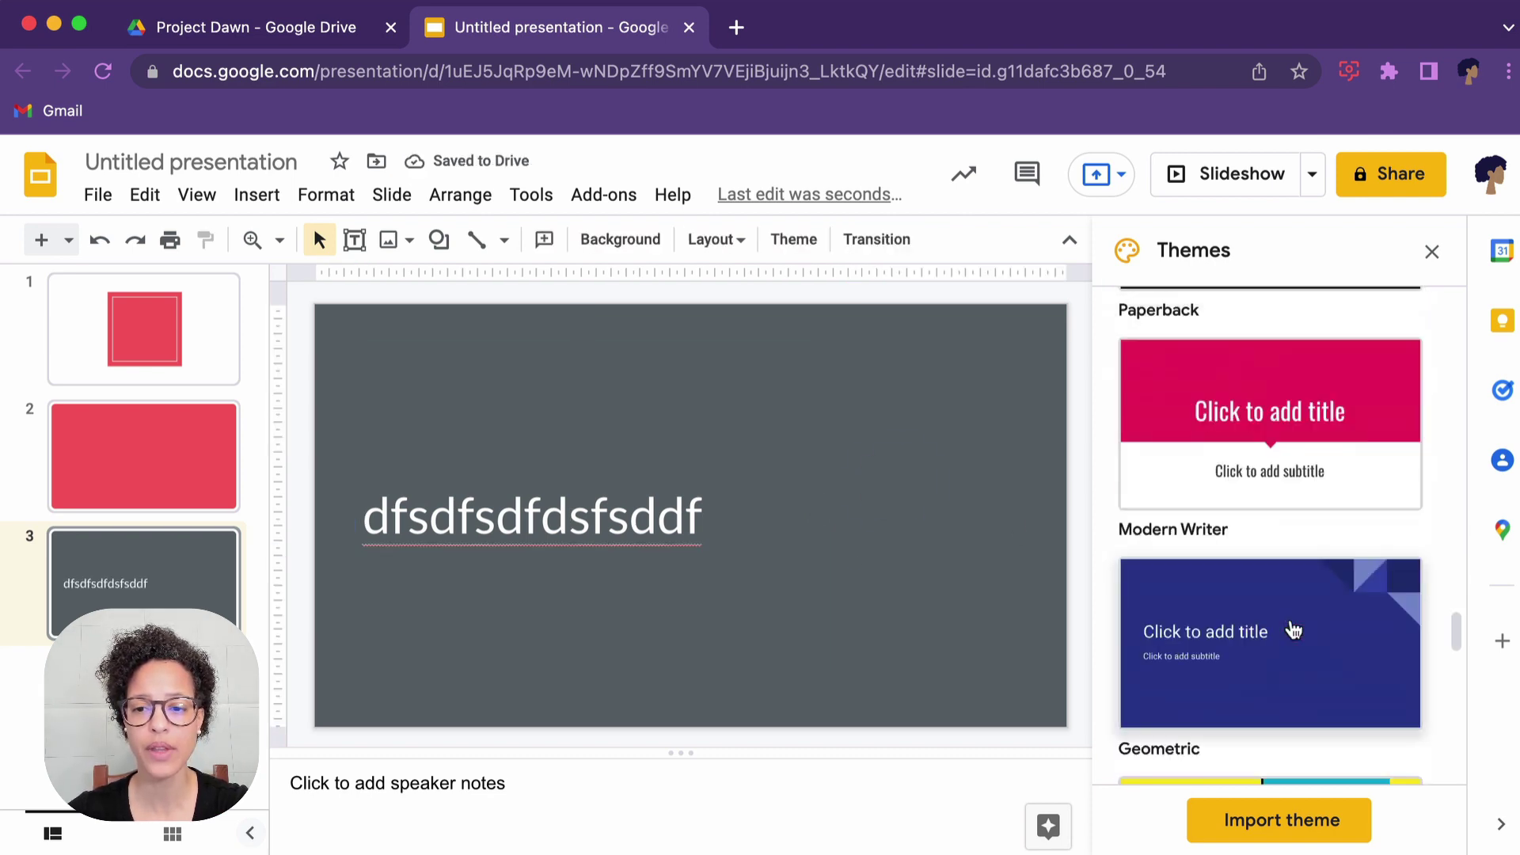
left_click(1281, 639)
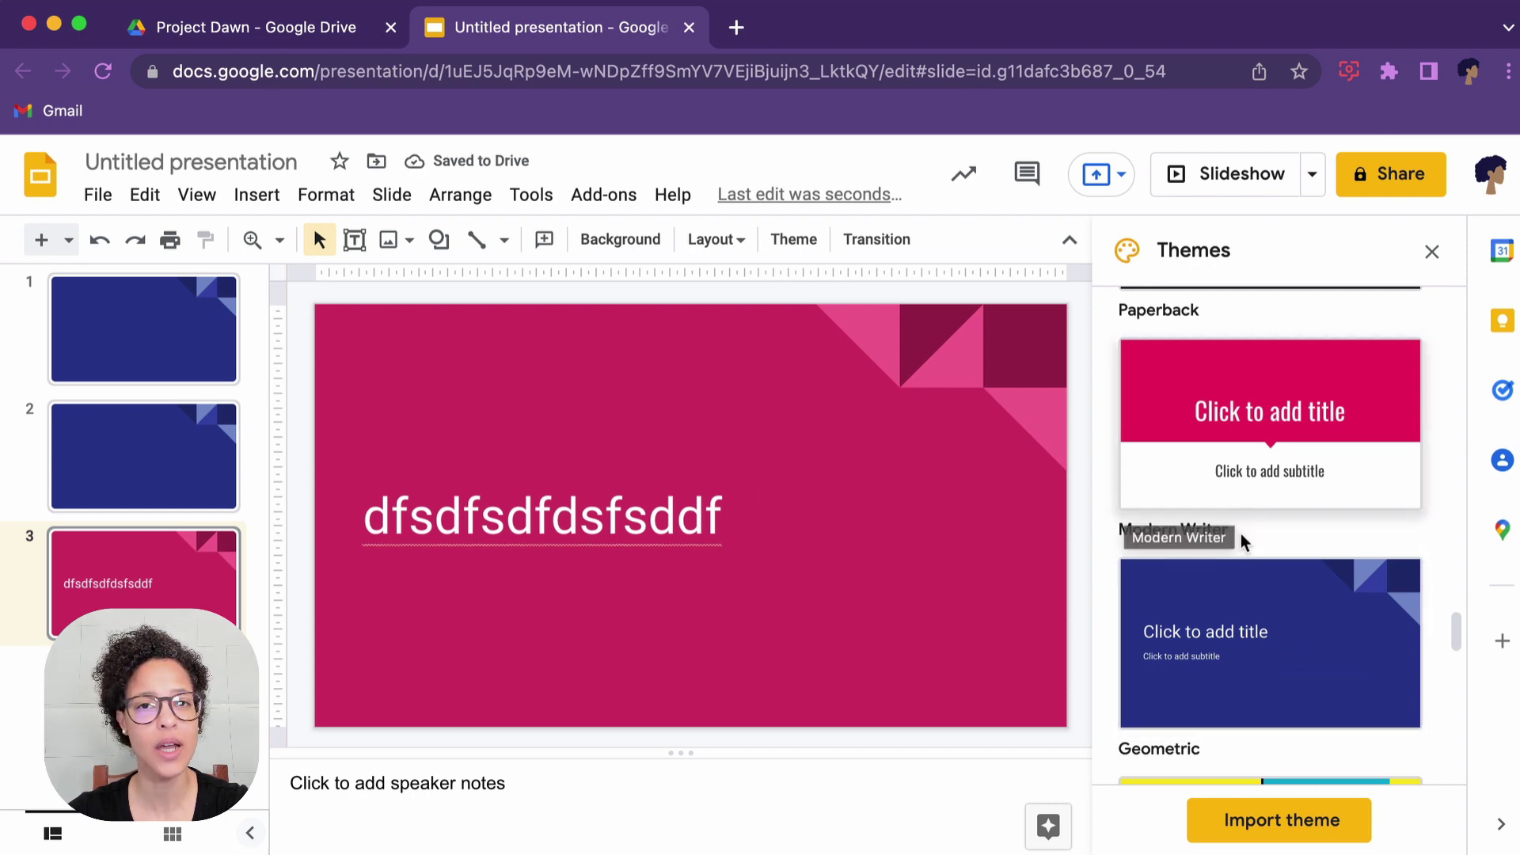
left_click(1432, 254)
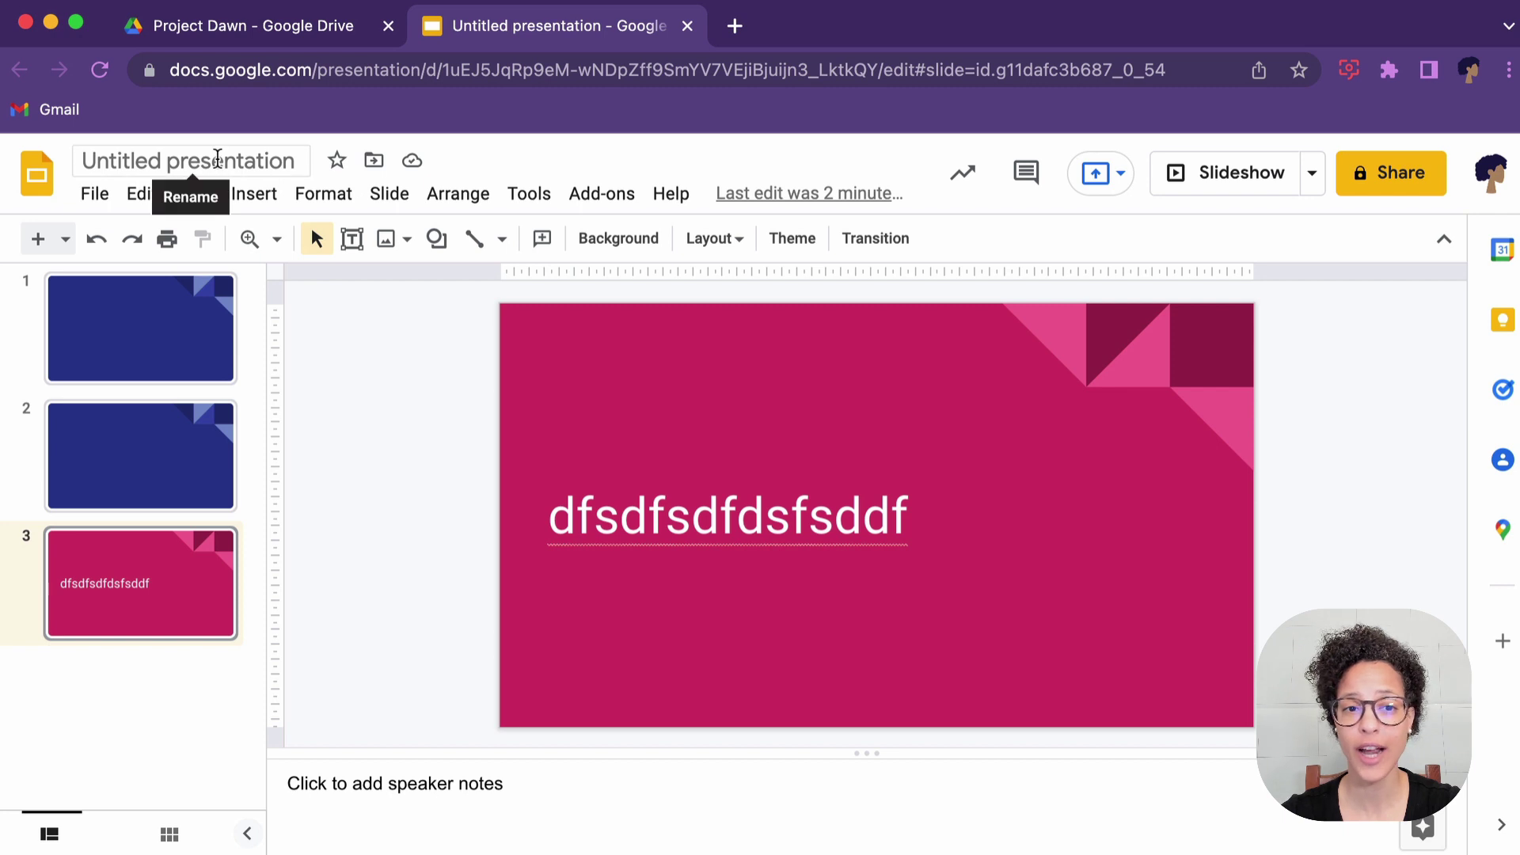
- Rename 'Untitled presentation' to 'Project Dawn slide deck'
left_click(218, 159)
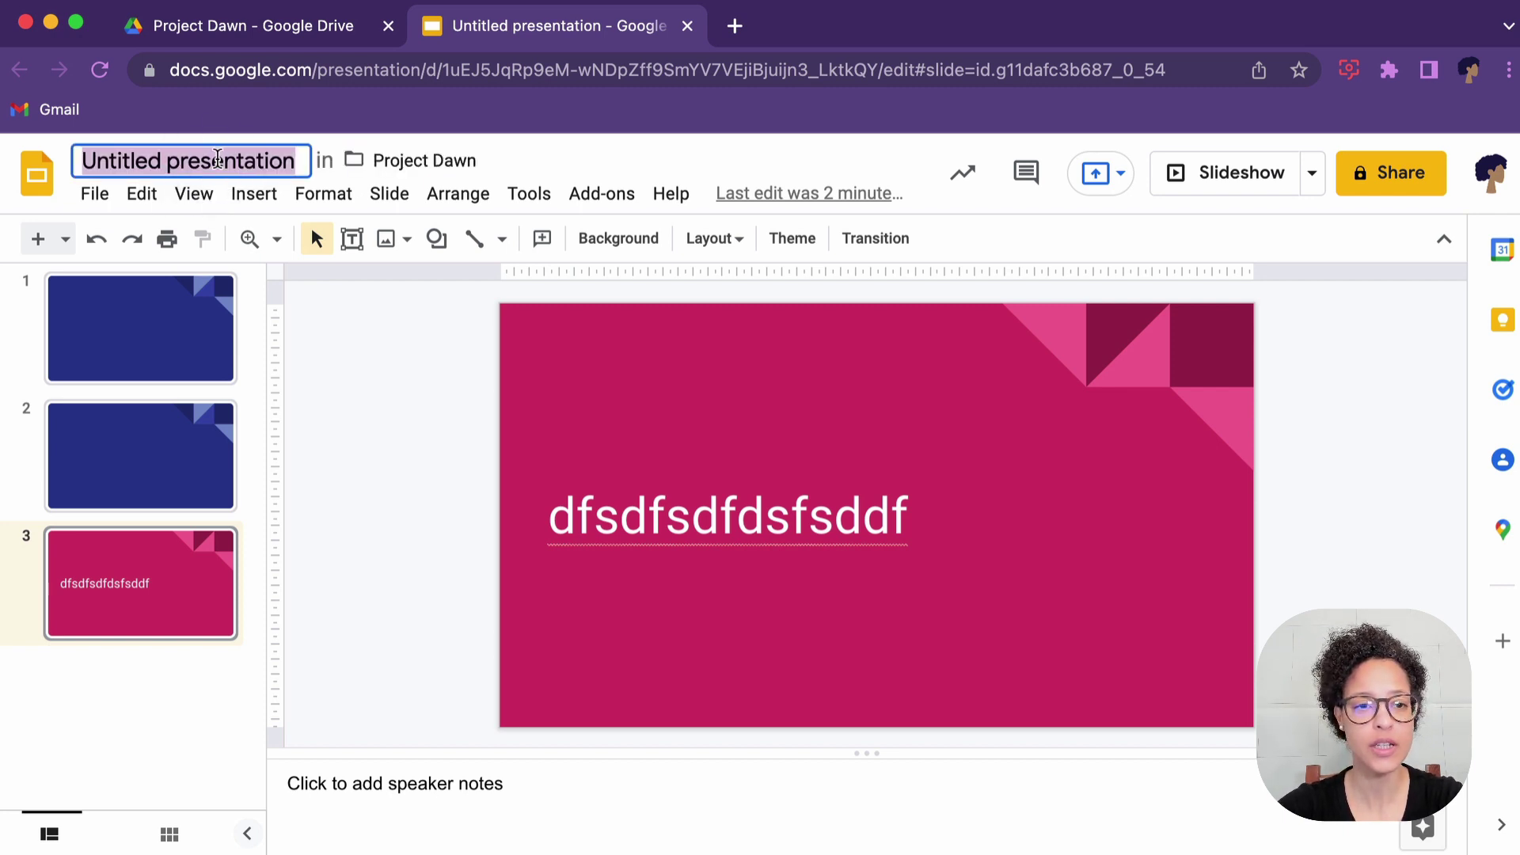
type("Project Dawn slide")
key("BackSpace")
key("BackSpace")
type("slide deck")
key("Return")
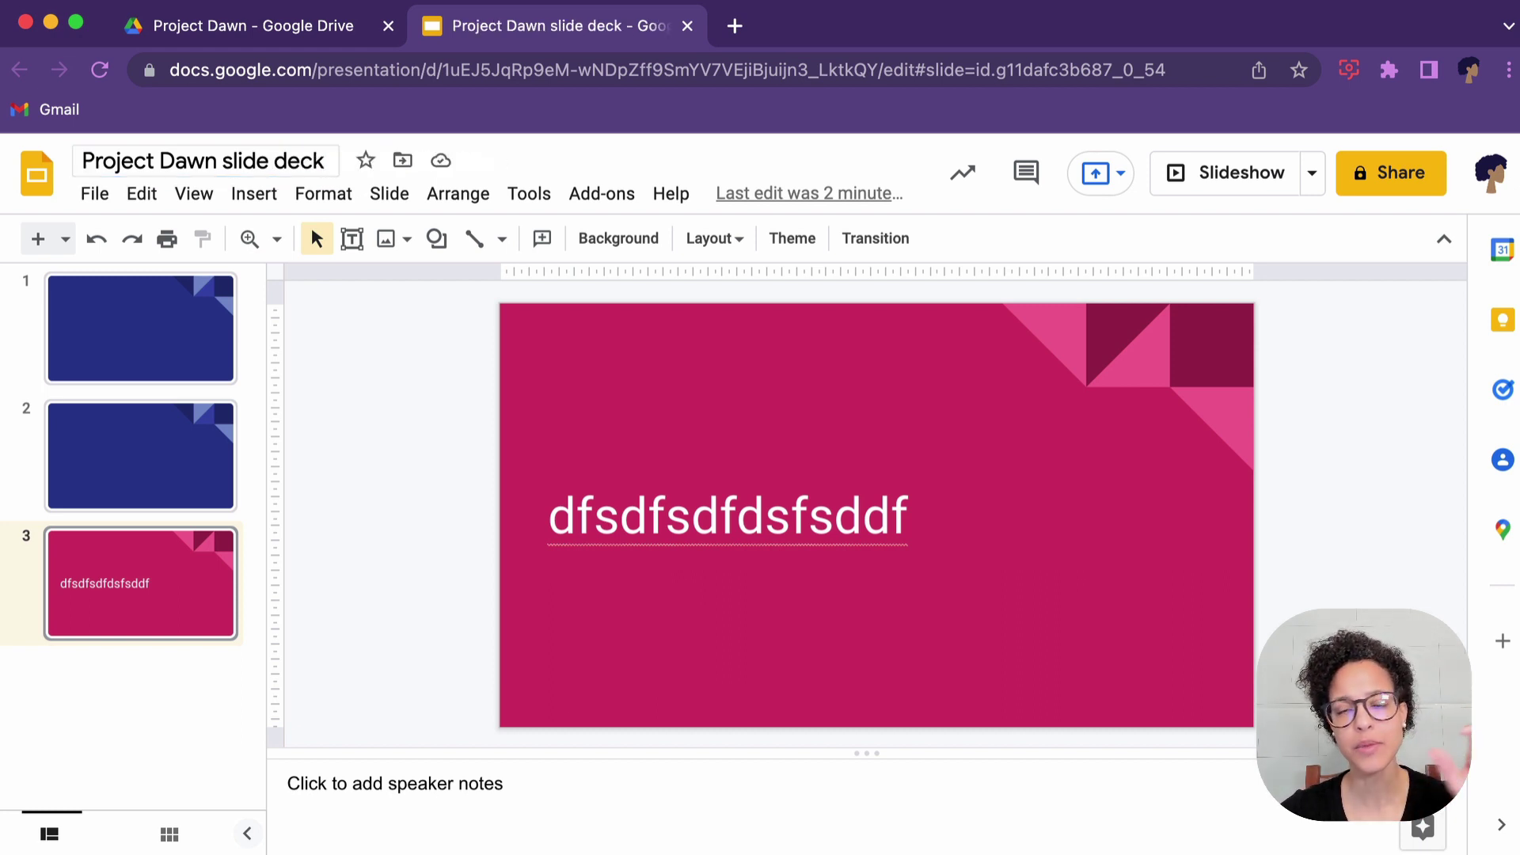
- Look through the File menu and close it without choosing anything
left_click(89, 204)
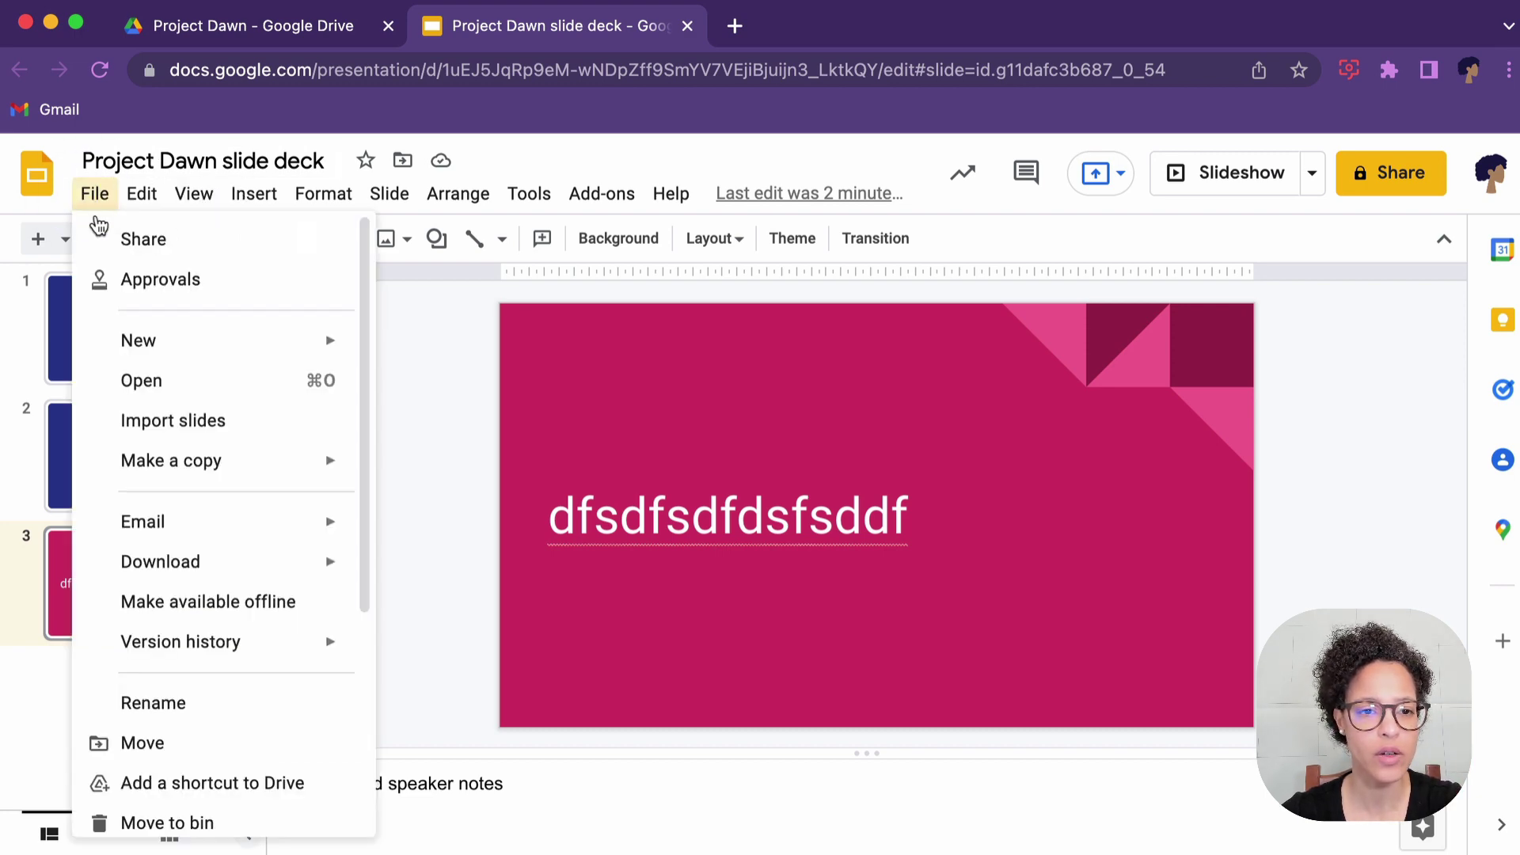
scroll(309, 493, "down", 5)
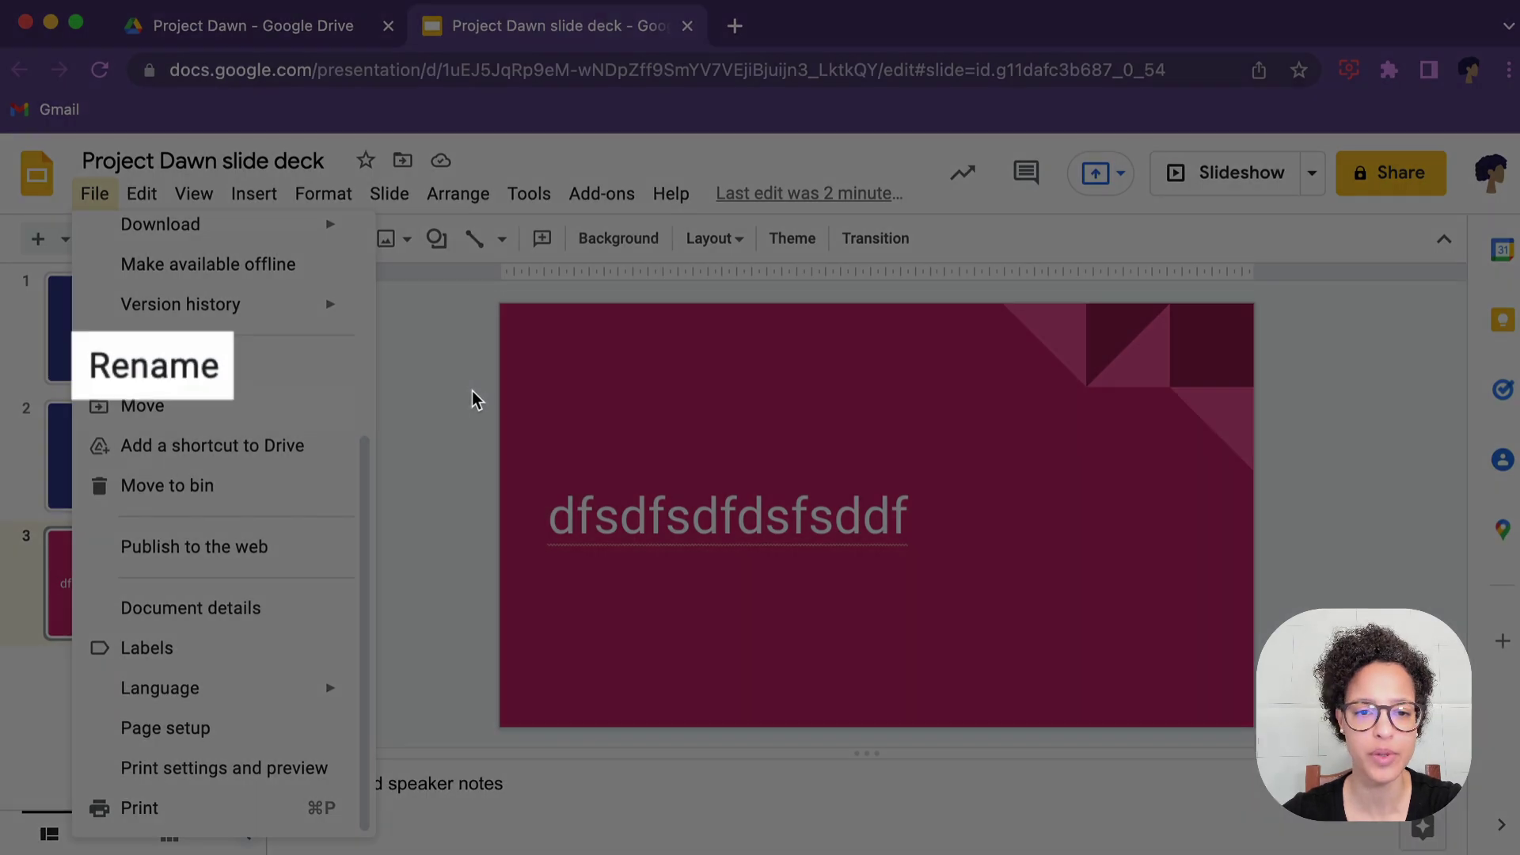
left_click(472, 393)
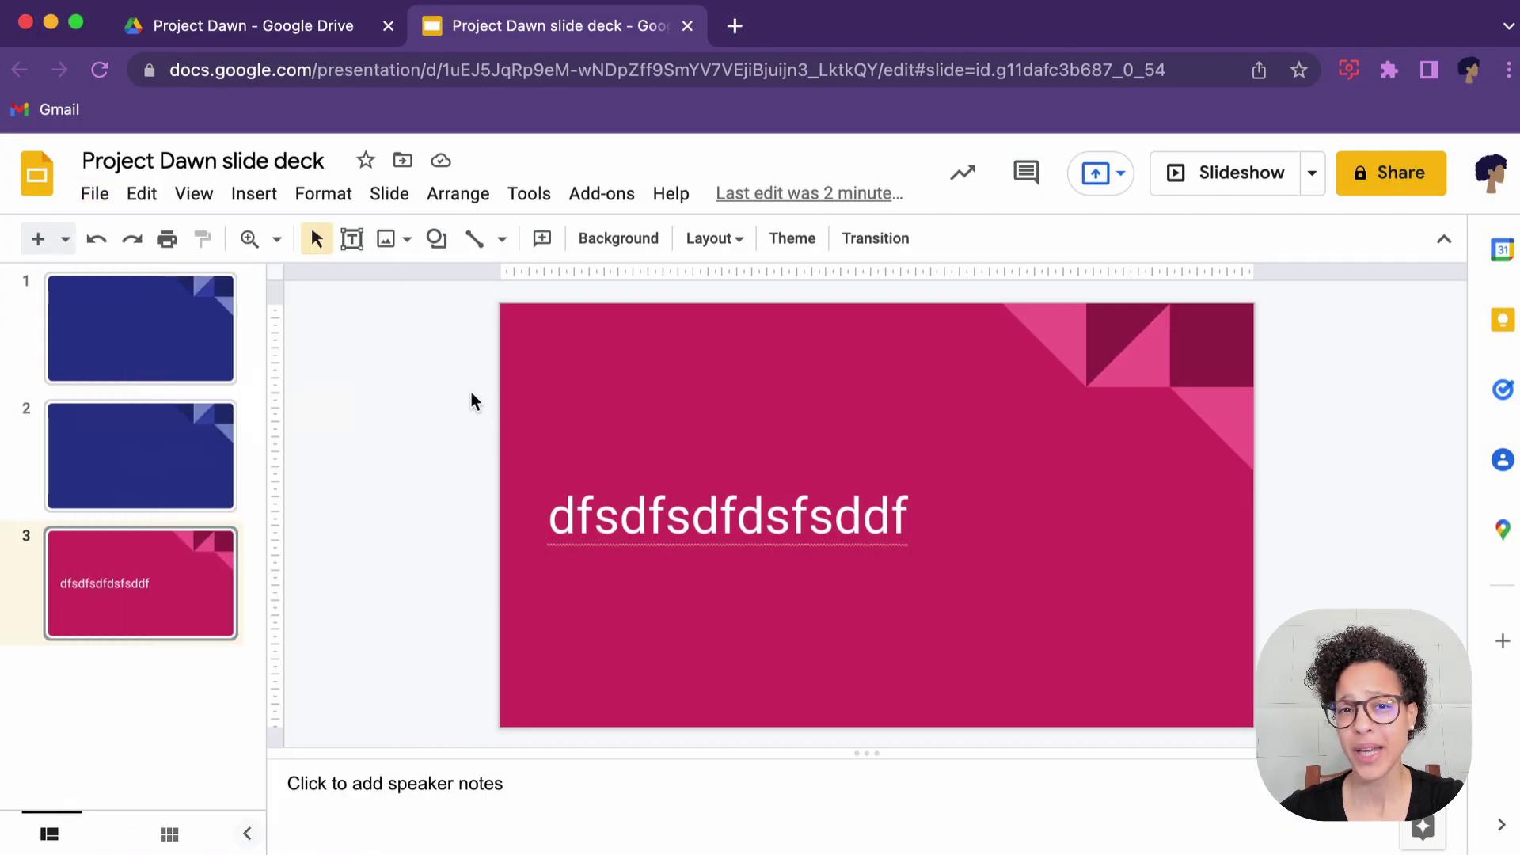
- Type 'This is the title' into slide 2's empty title placeholder
left_click(164, 468)
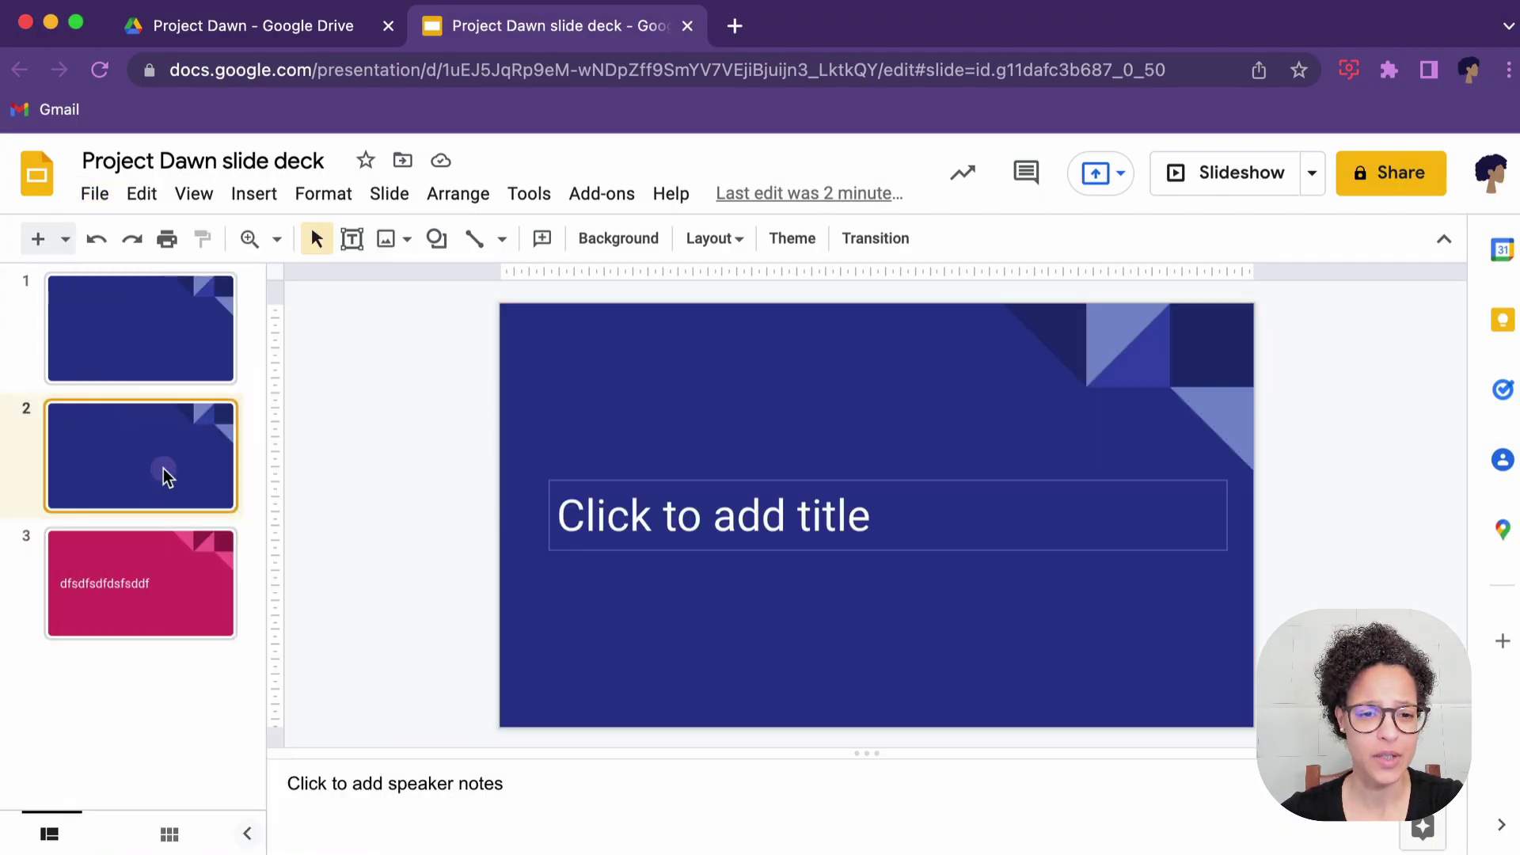
left_click(832, 525)
type("This")
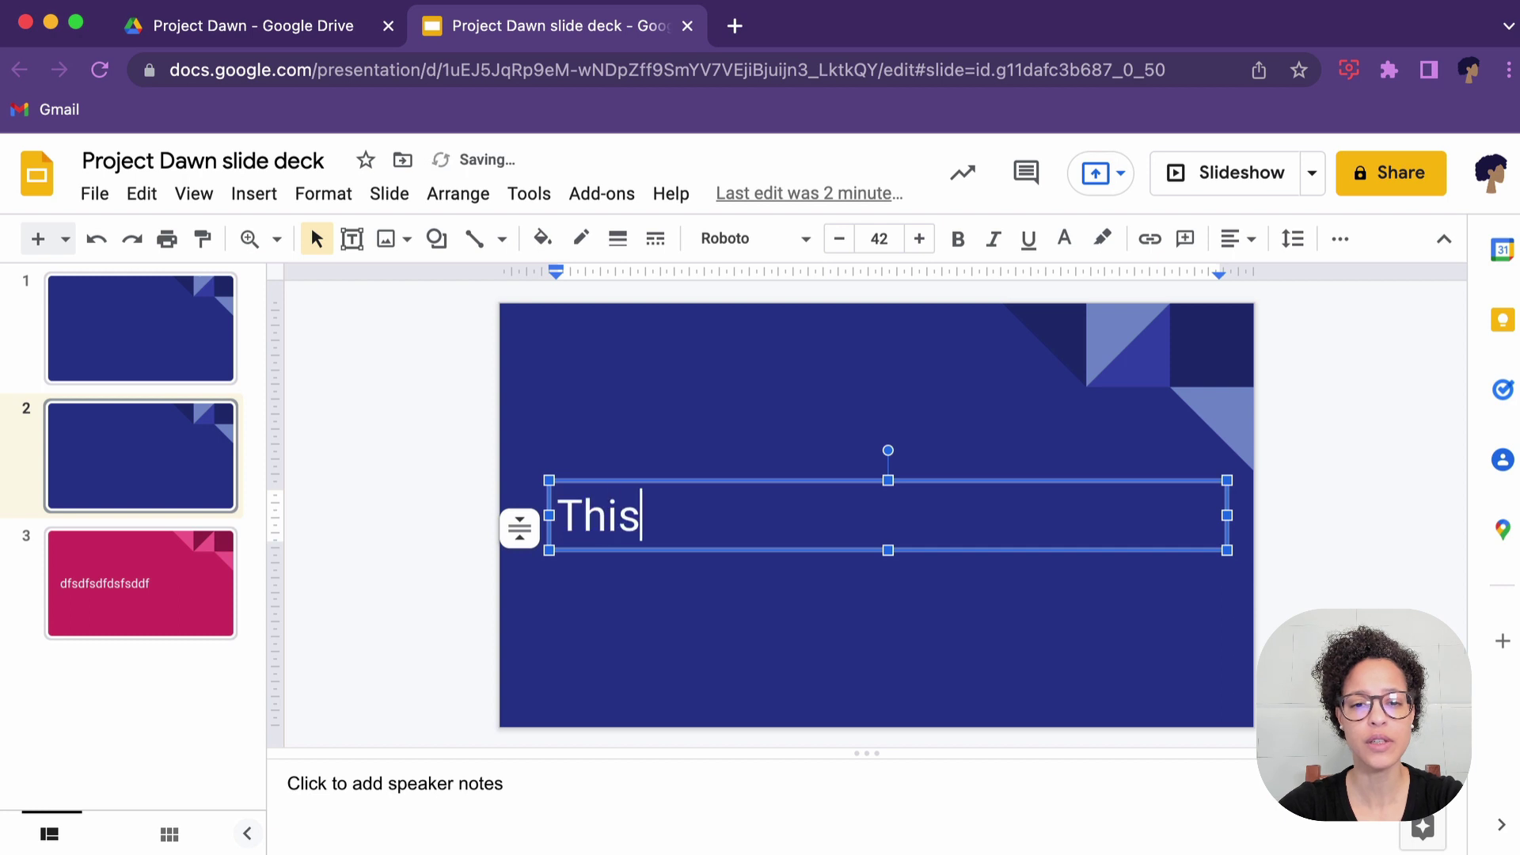
type(" is the title")
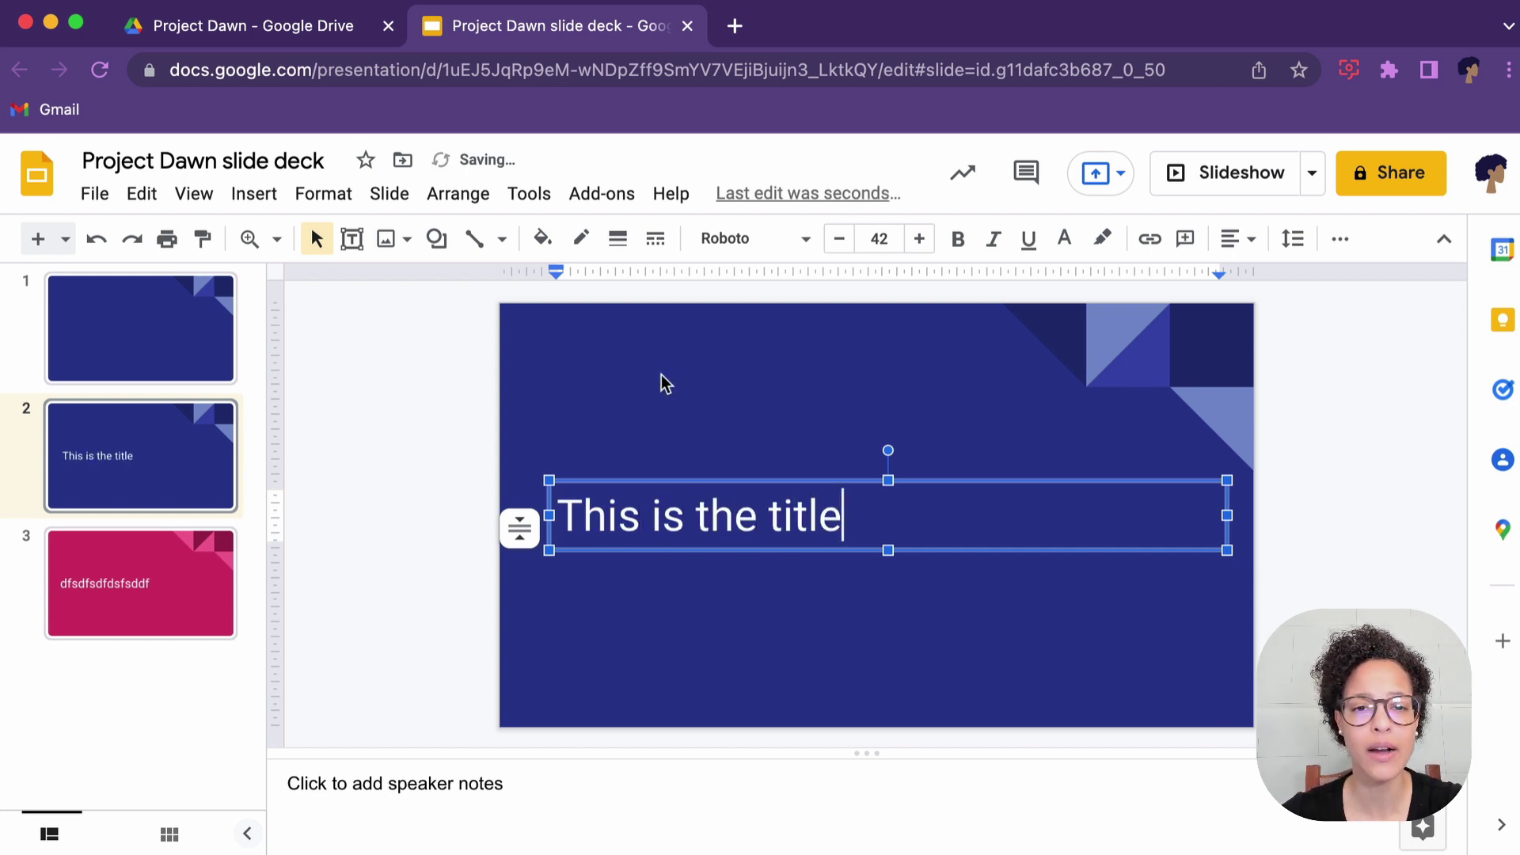
left_click(662, 374)
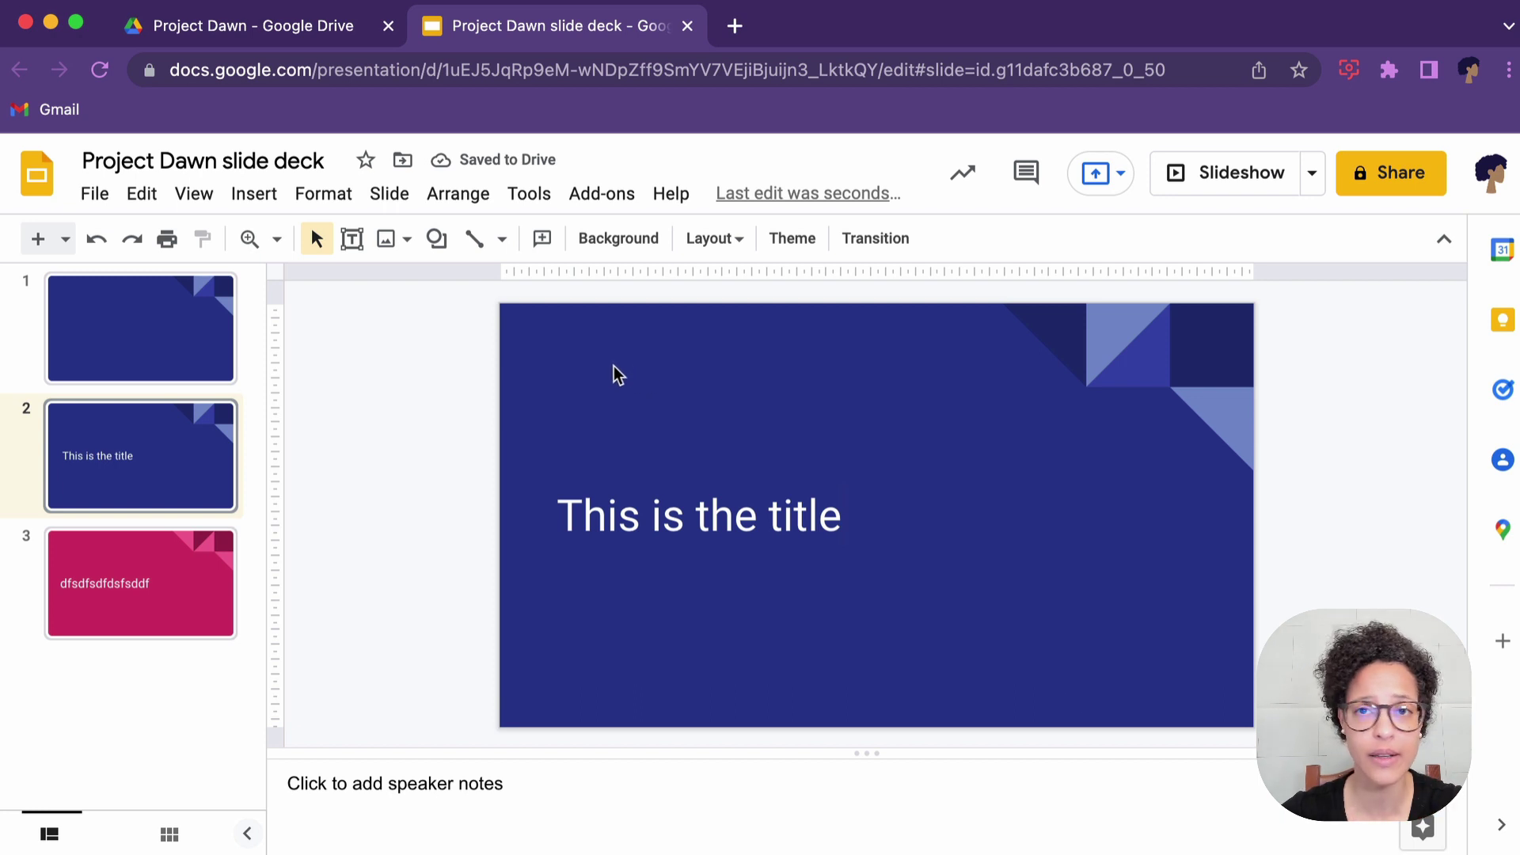
- Draw an 'Extra text box' text box near slide 2's top-left and enlarge its text
left_click(352, 241)
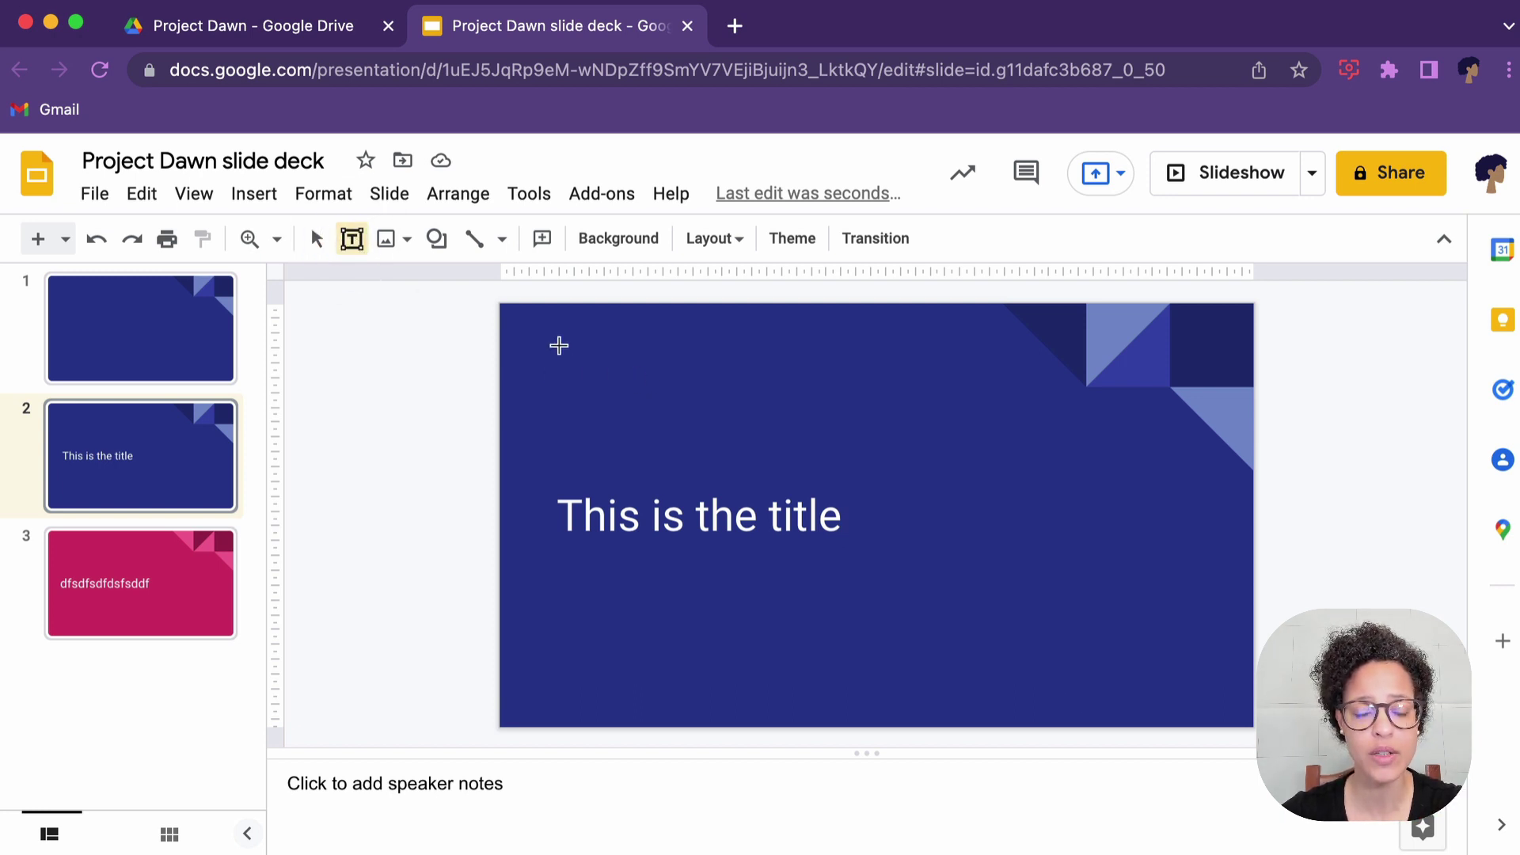
left_click_drag(560, 346, 825, 431)
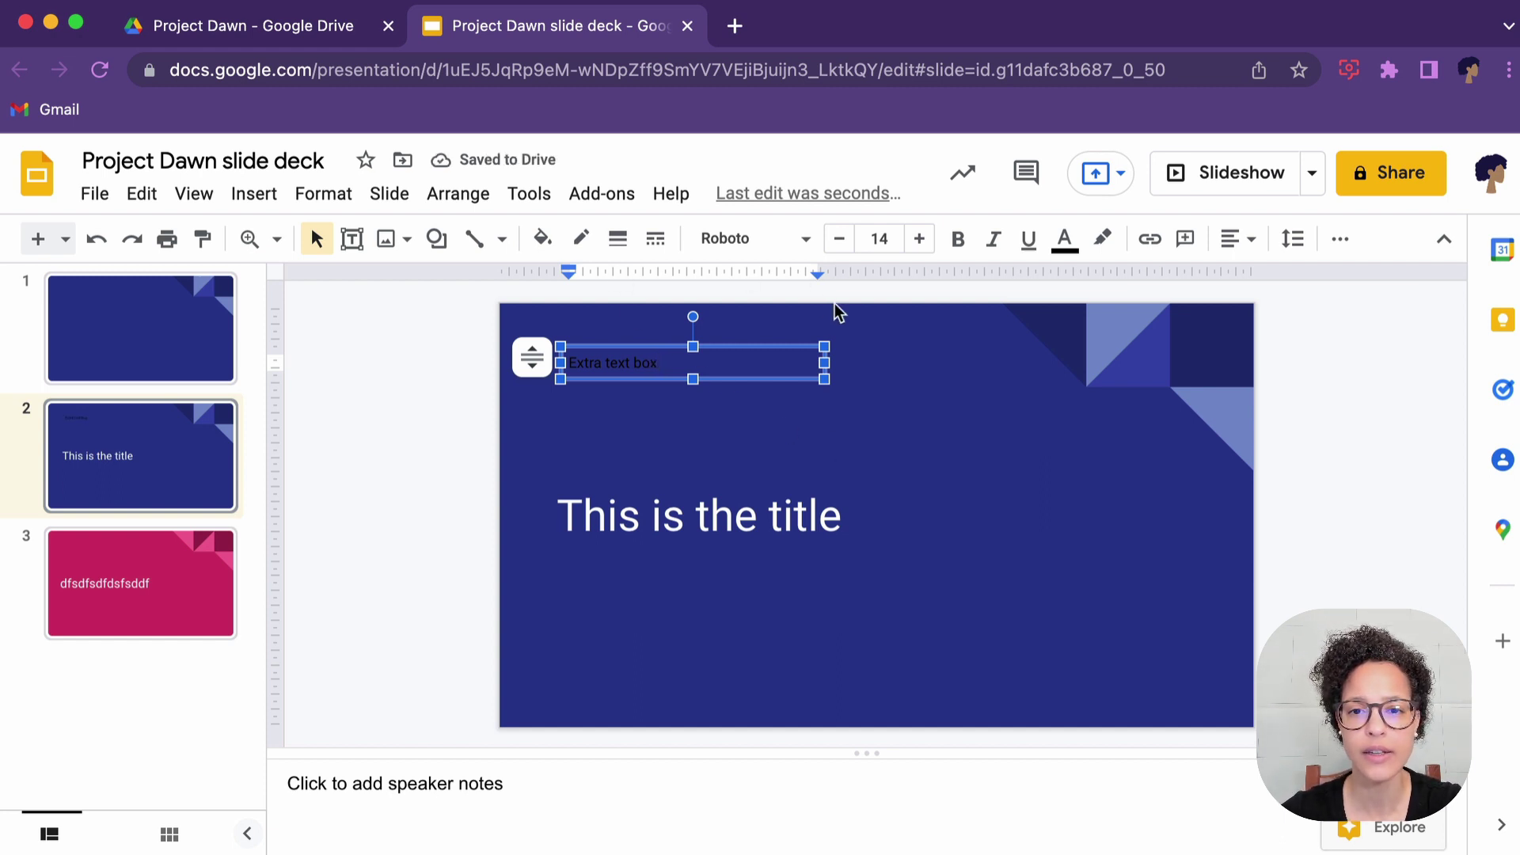
left_click(919, 239)
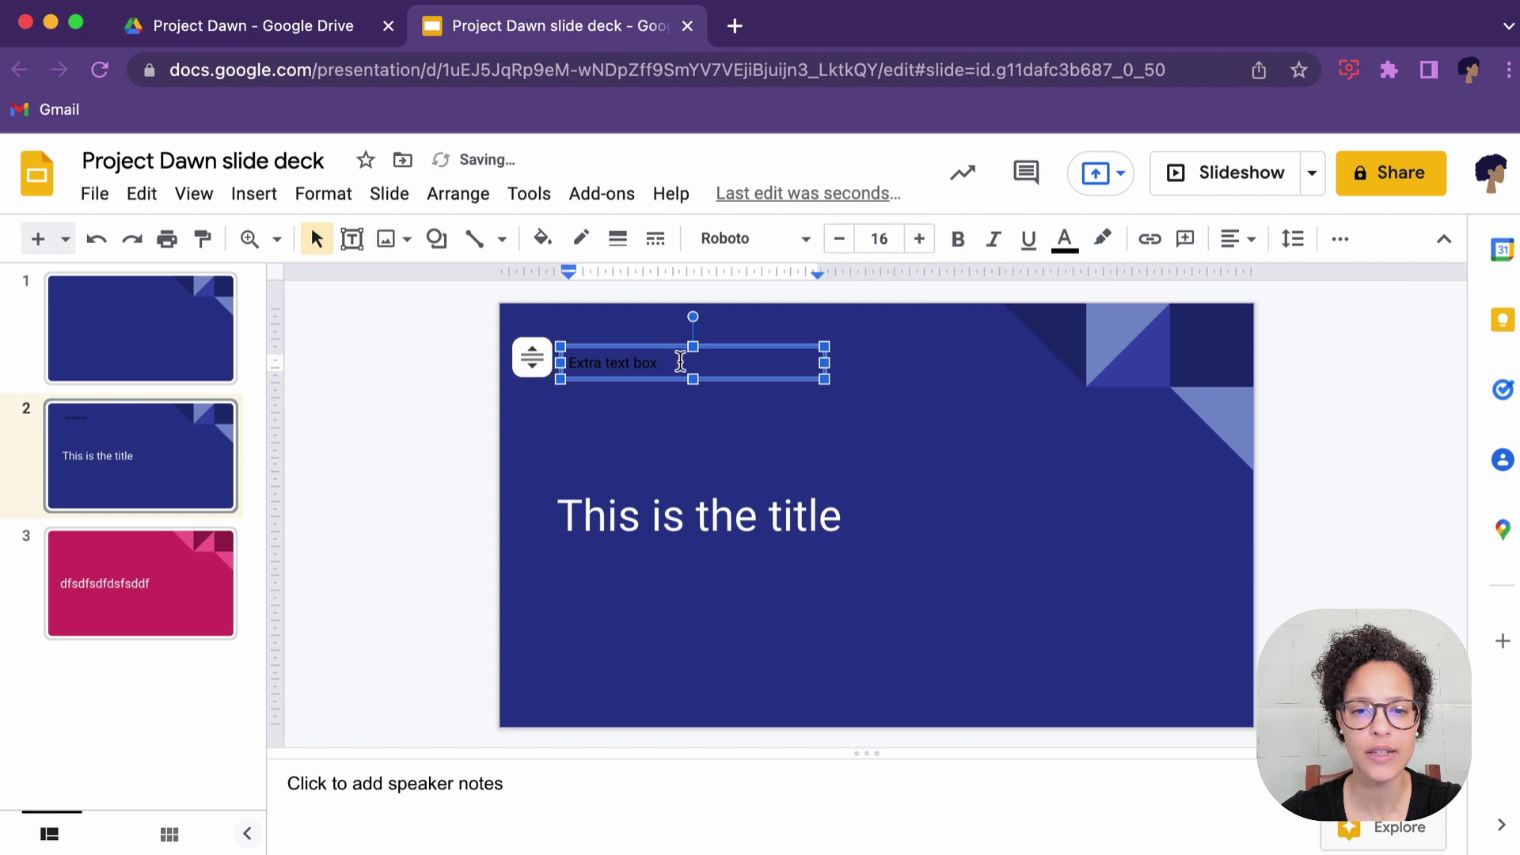
left_click_drag(678, 362, 477, 373)
left_click(919, 240)
left_click(920, 239)
left_click(919, 239)
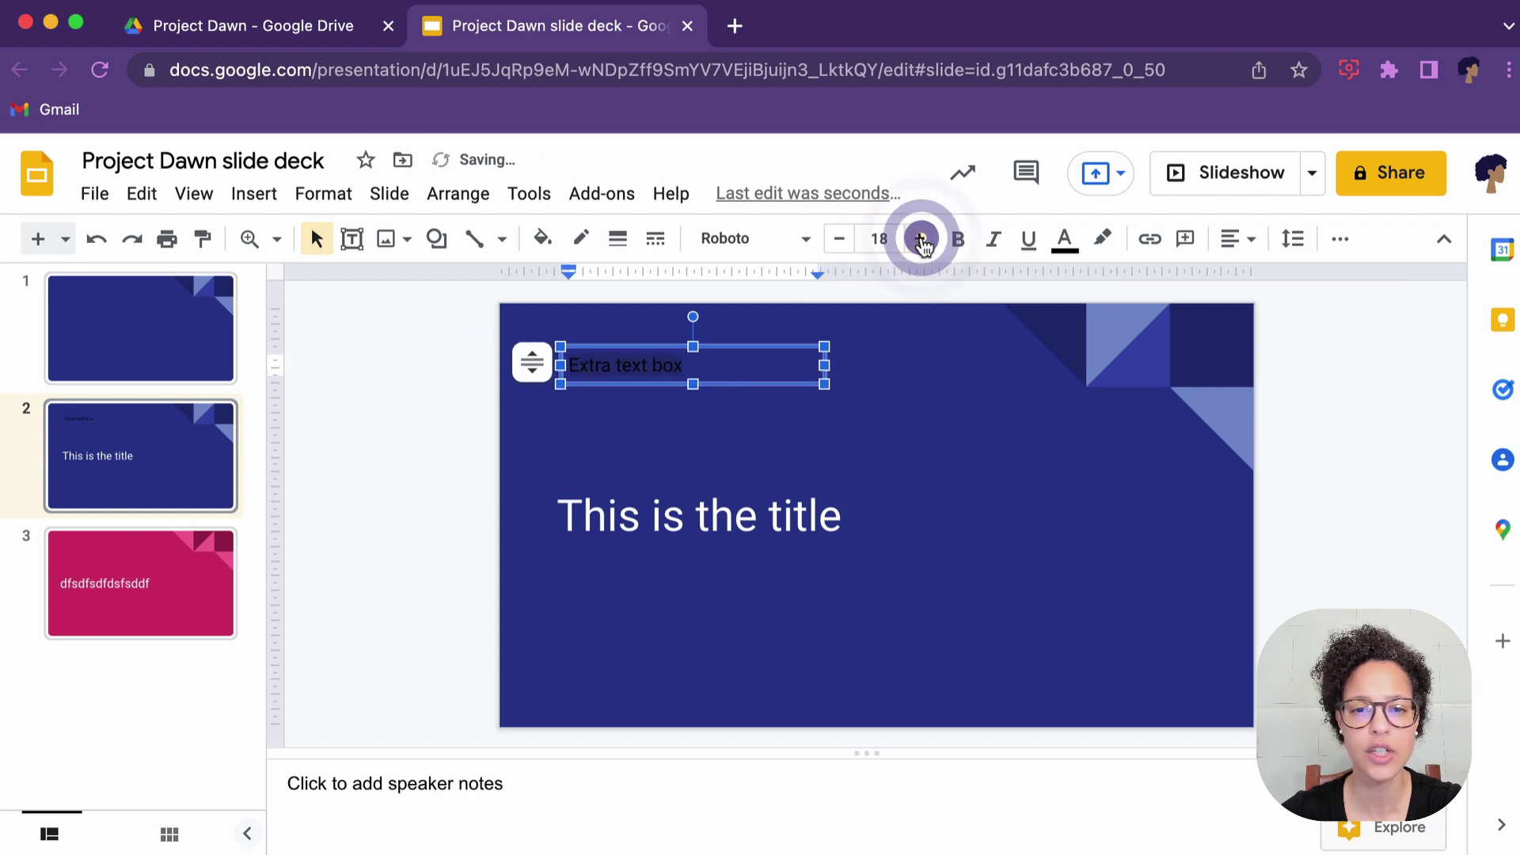
left_click(919, 239)
left_click(920, 239)
- Set the Extra text box text to font size 30 and colour white, then select slide 1
left_click(896, 236)
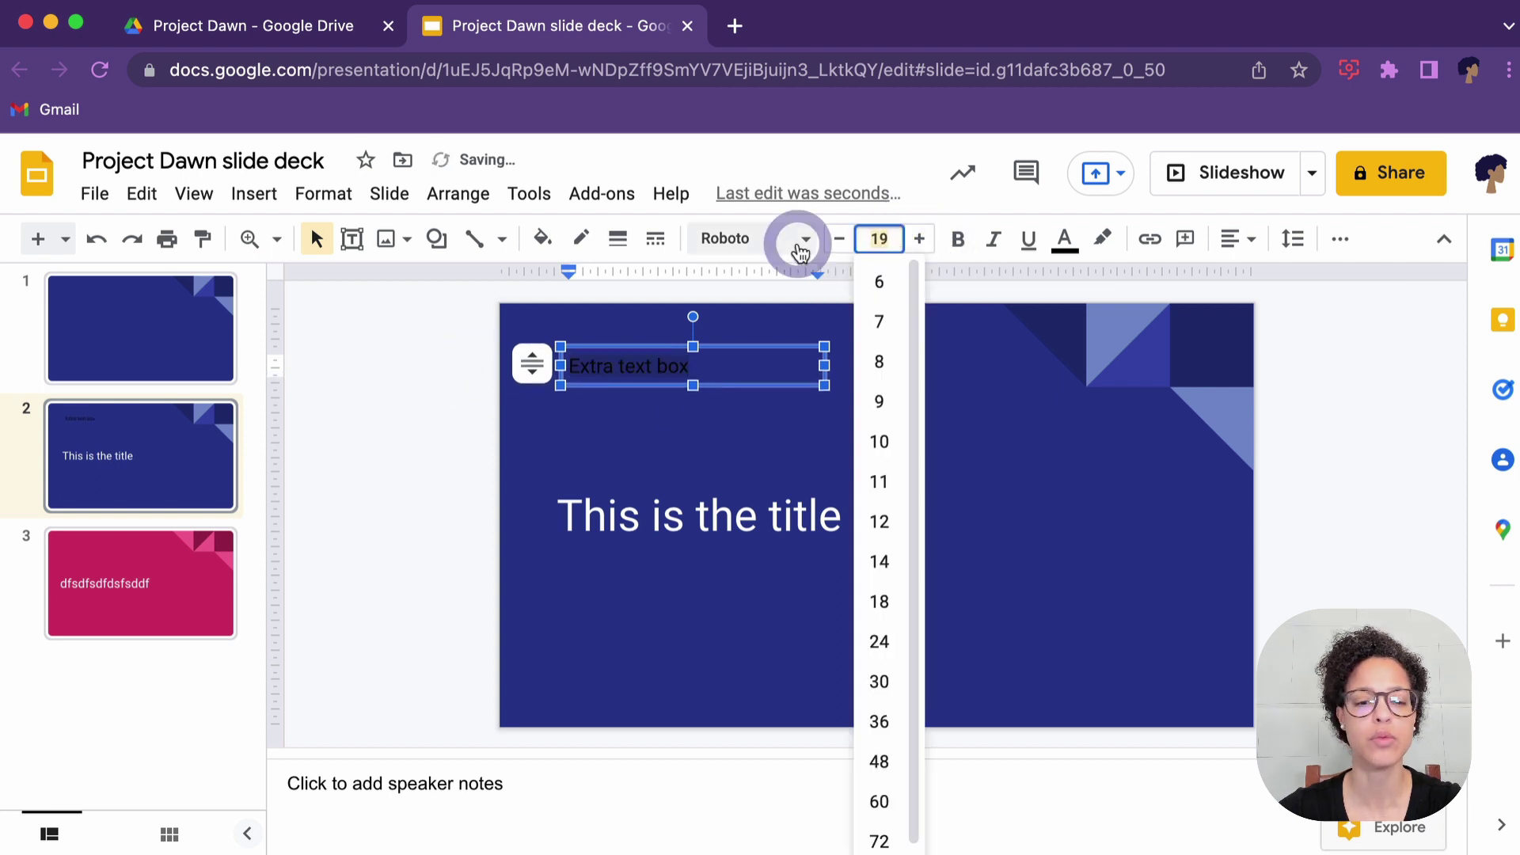
type("30")
key("Return")
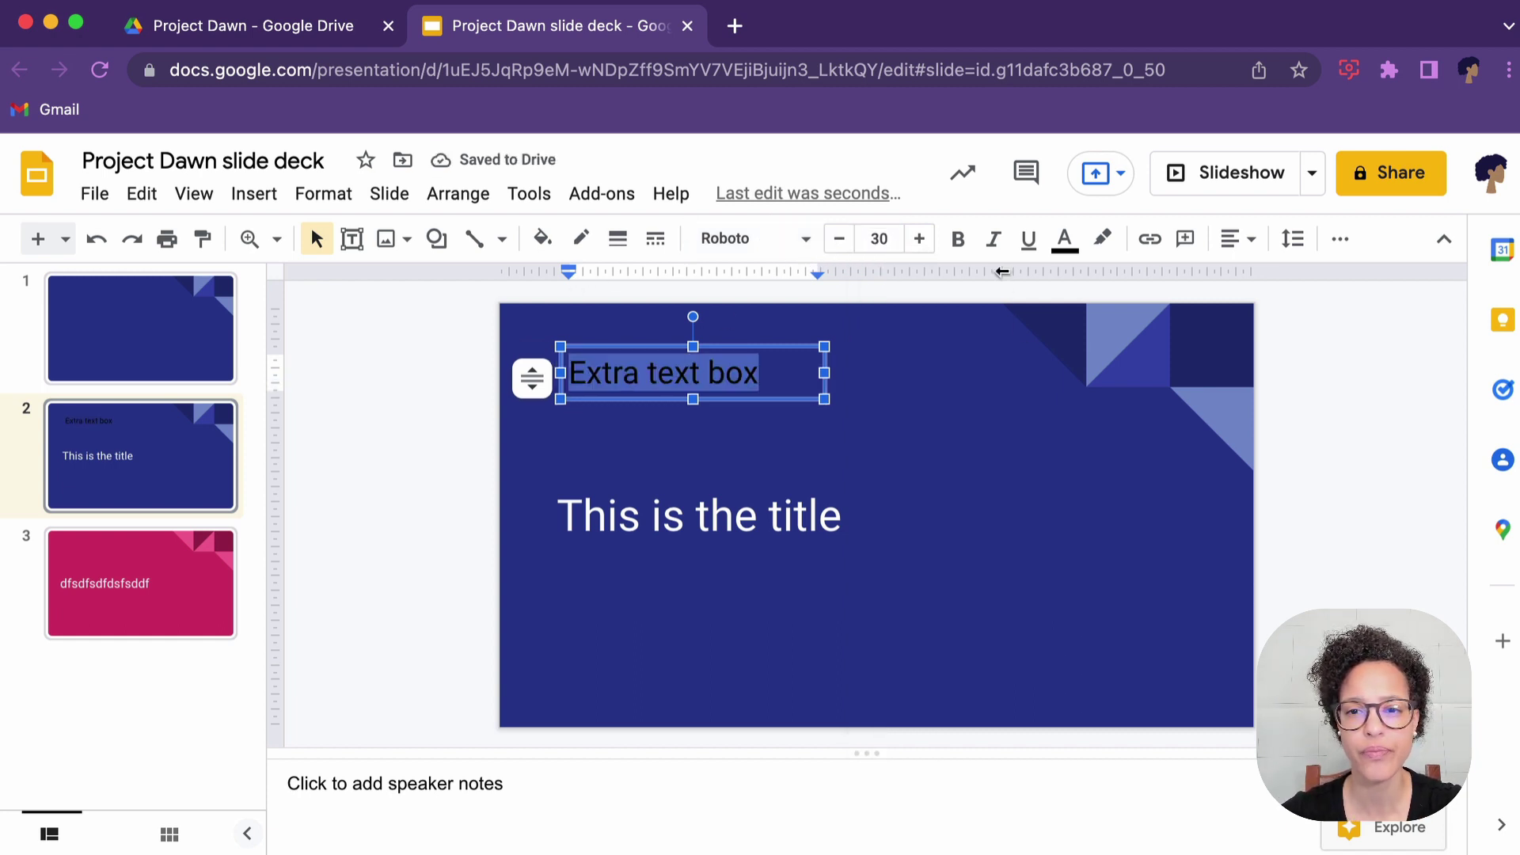
left_click(1063, 240)
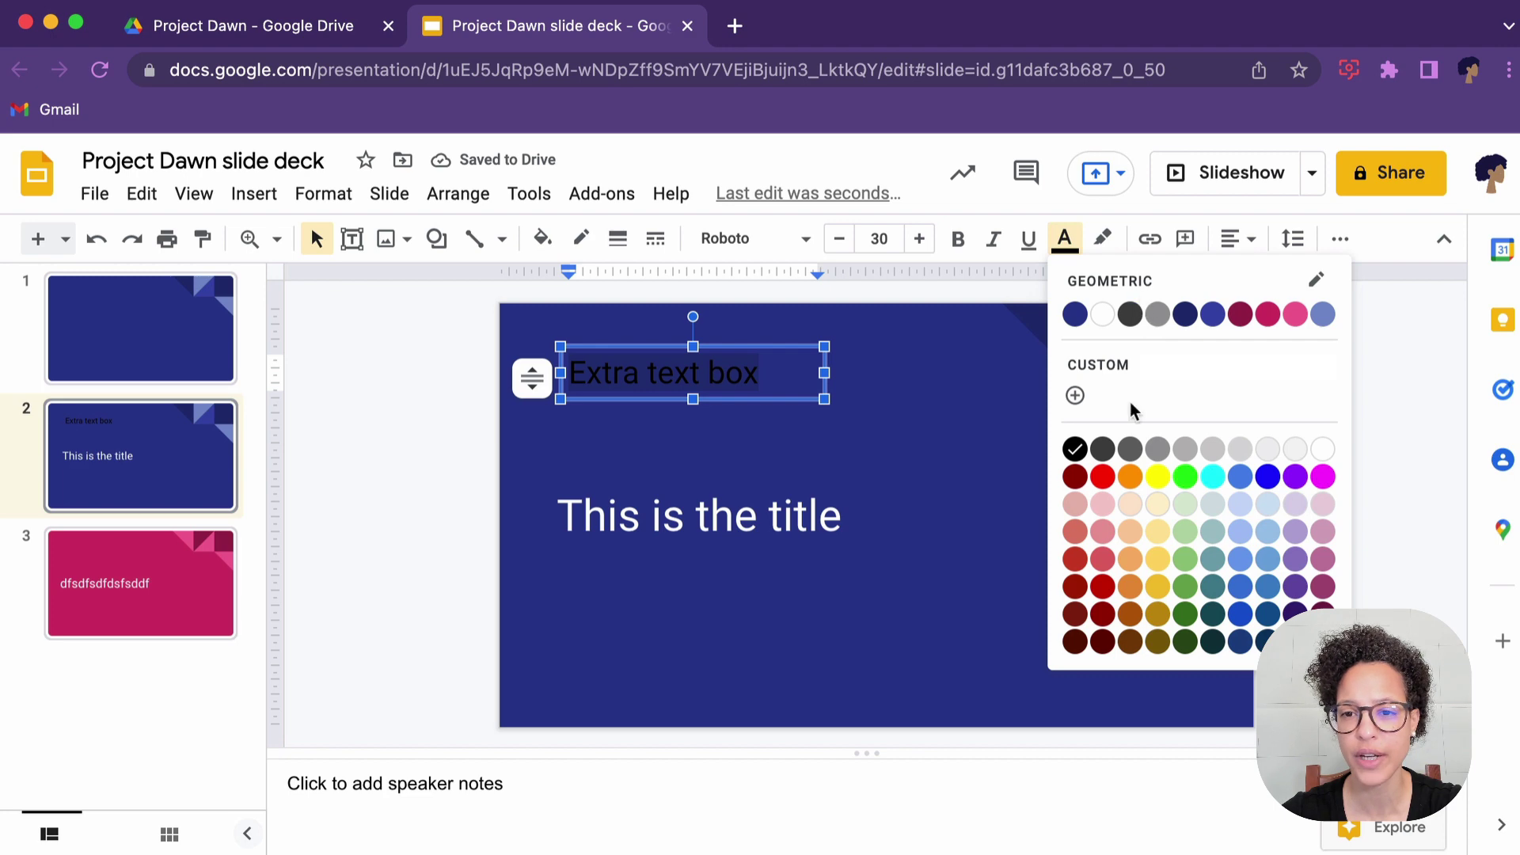
left_click(1102, 315)
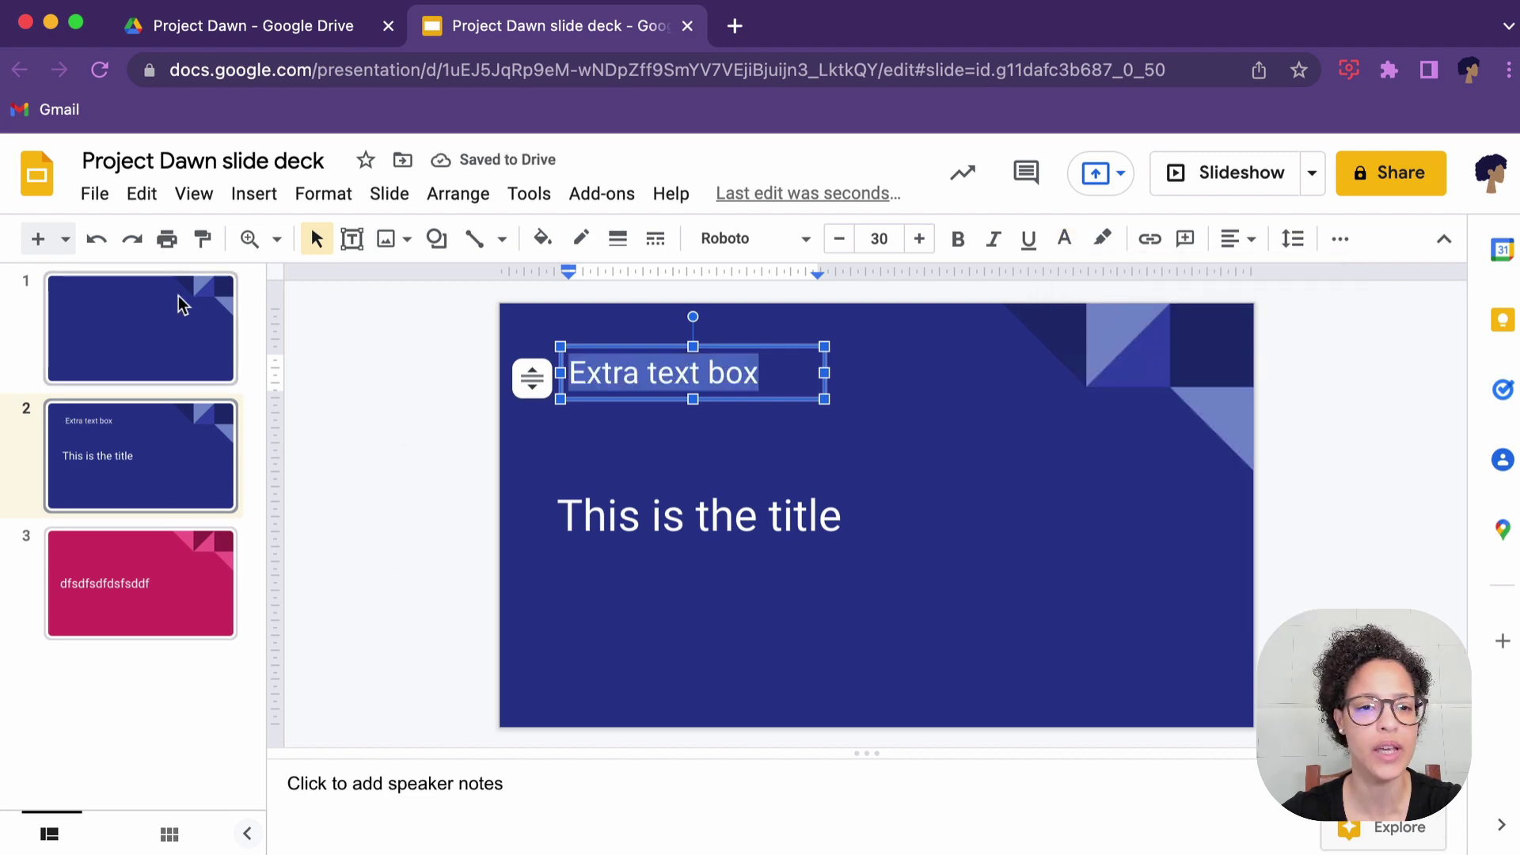
left_click(131, 325)
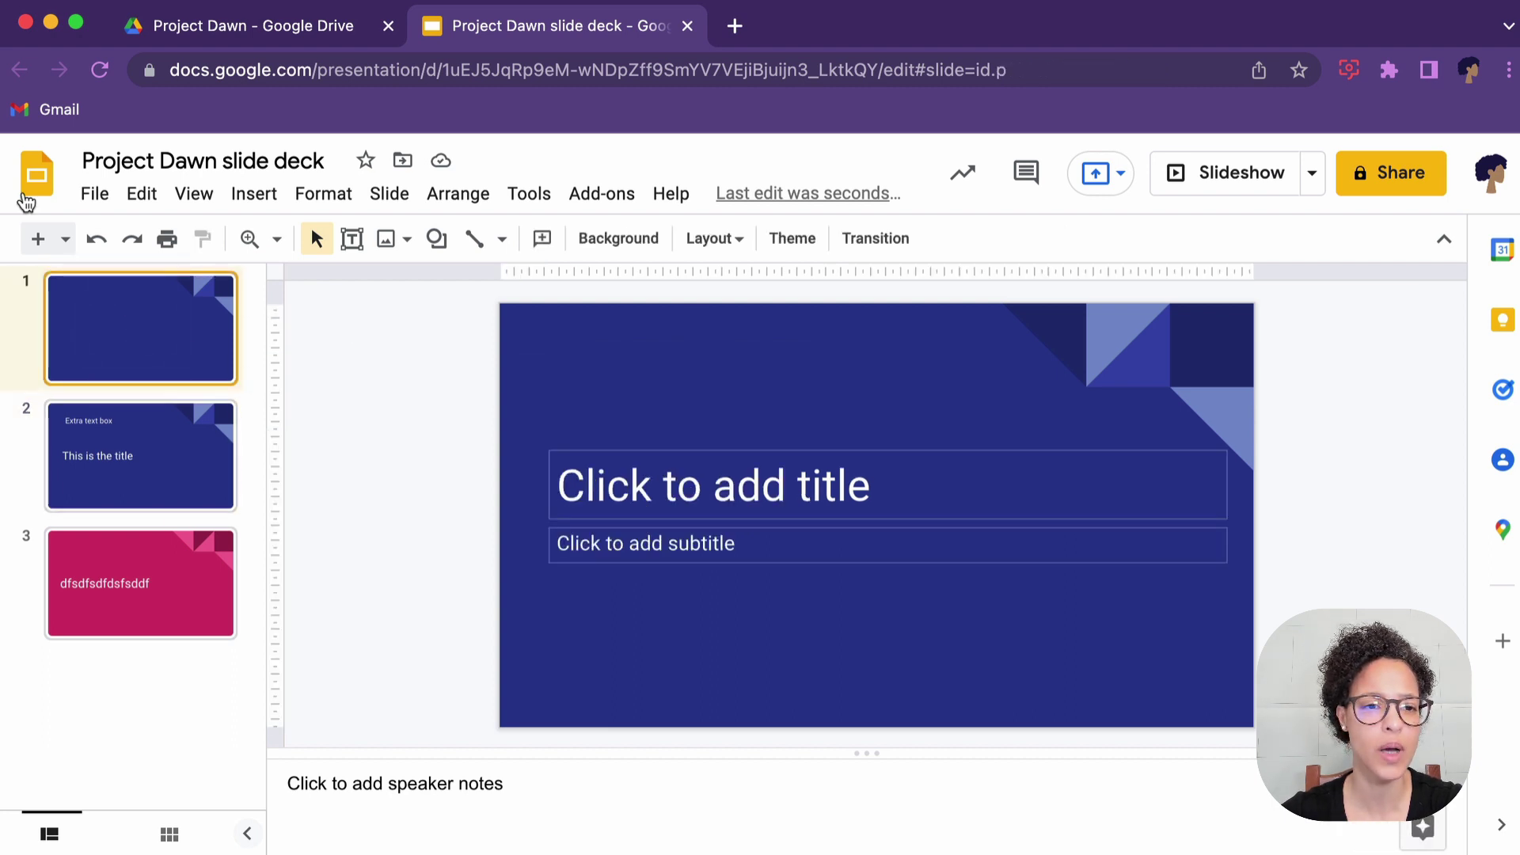
left_click(66, 239)
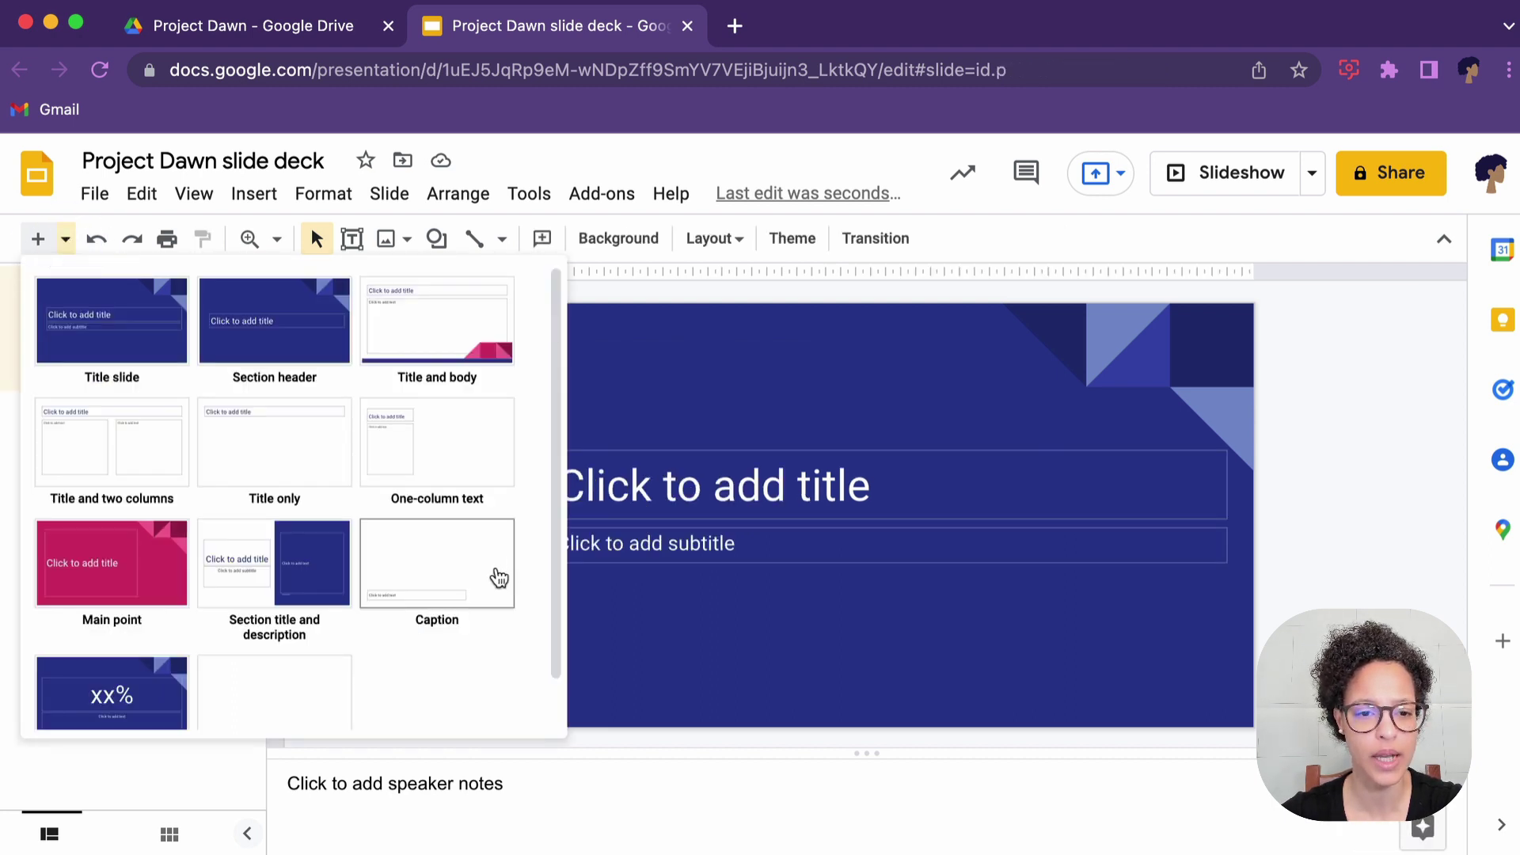
- Add a blank slide after slide 1, insert the spreadsheet screenshot from Drive, and shrink it
scroll(285, 586, "down", 2)
left_click(301, 614)
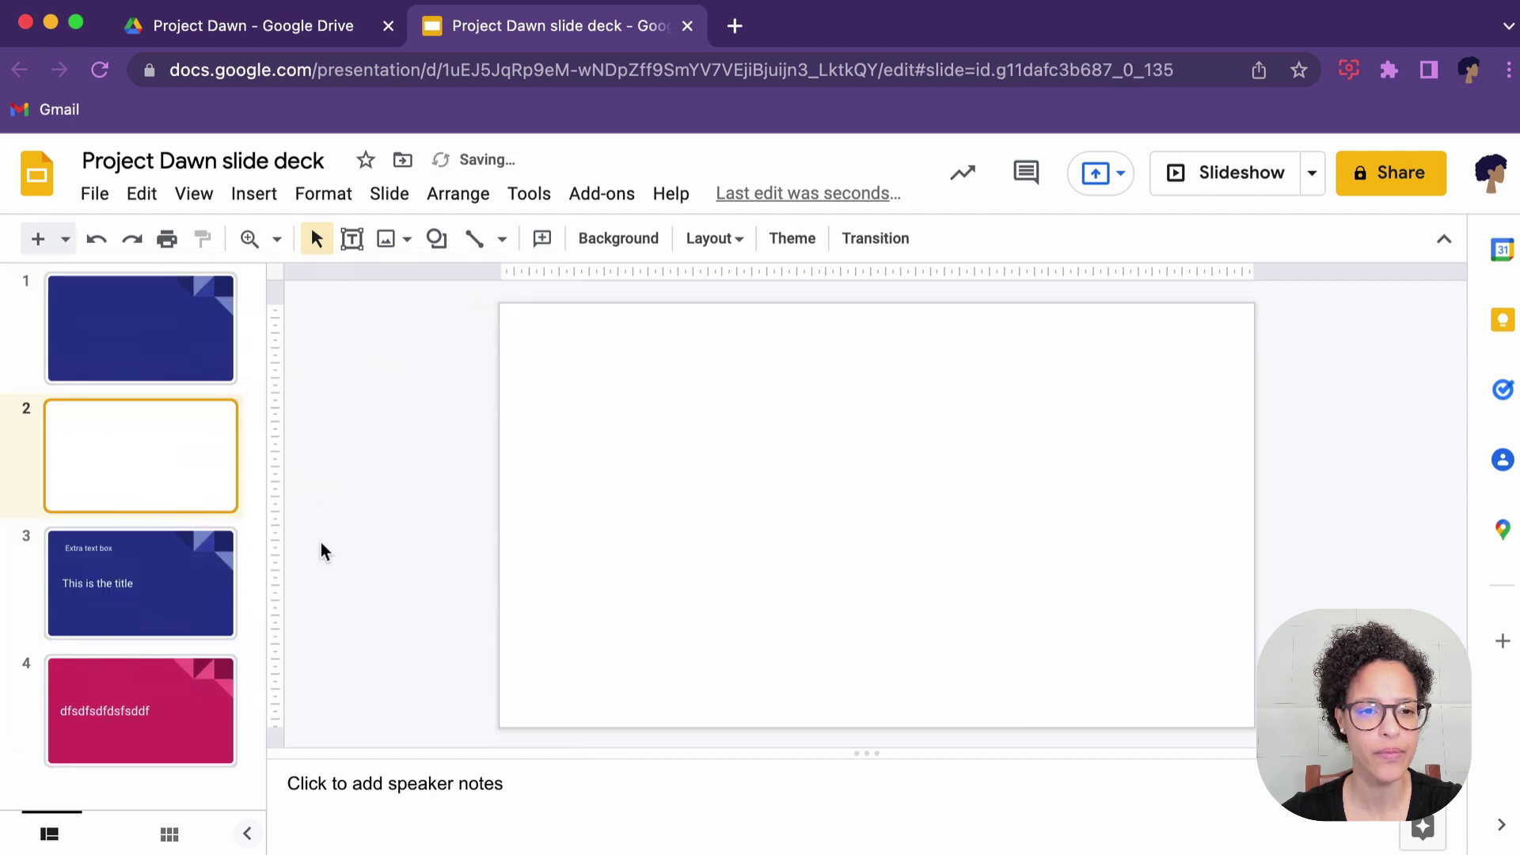
left_click(388, 240)
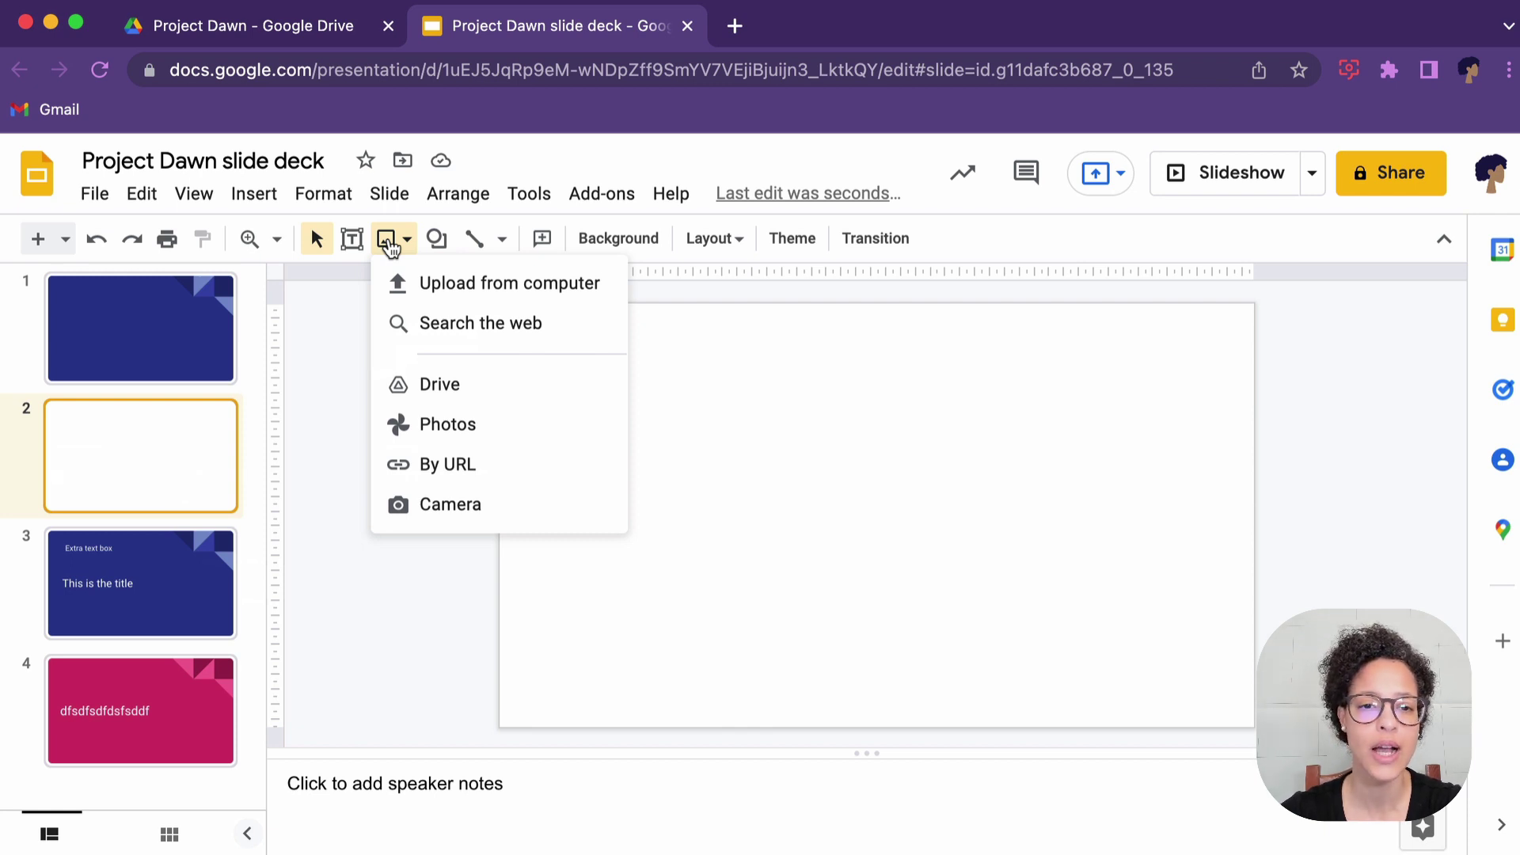
left_click(473, 388)
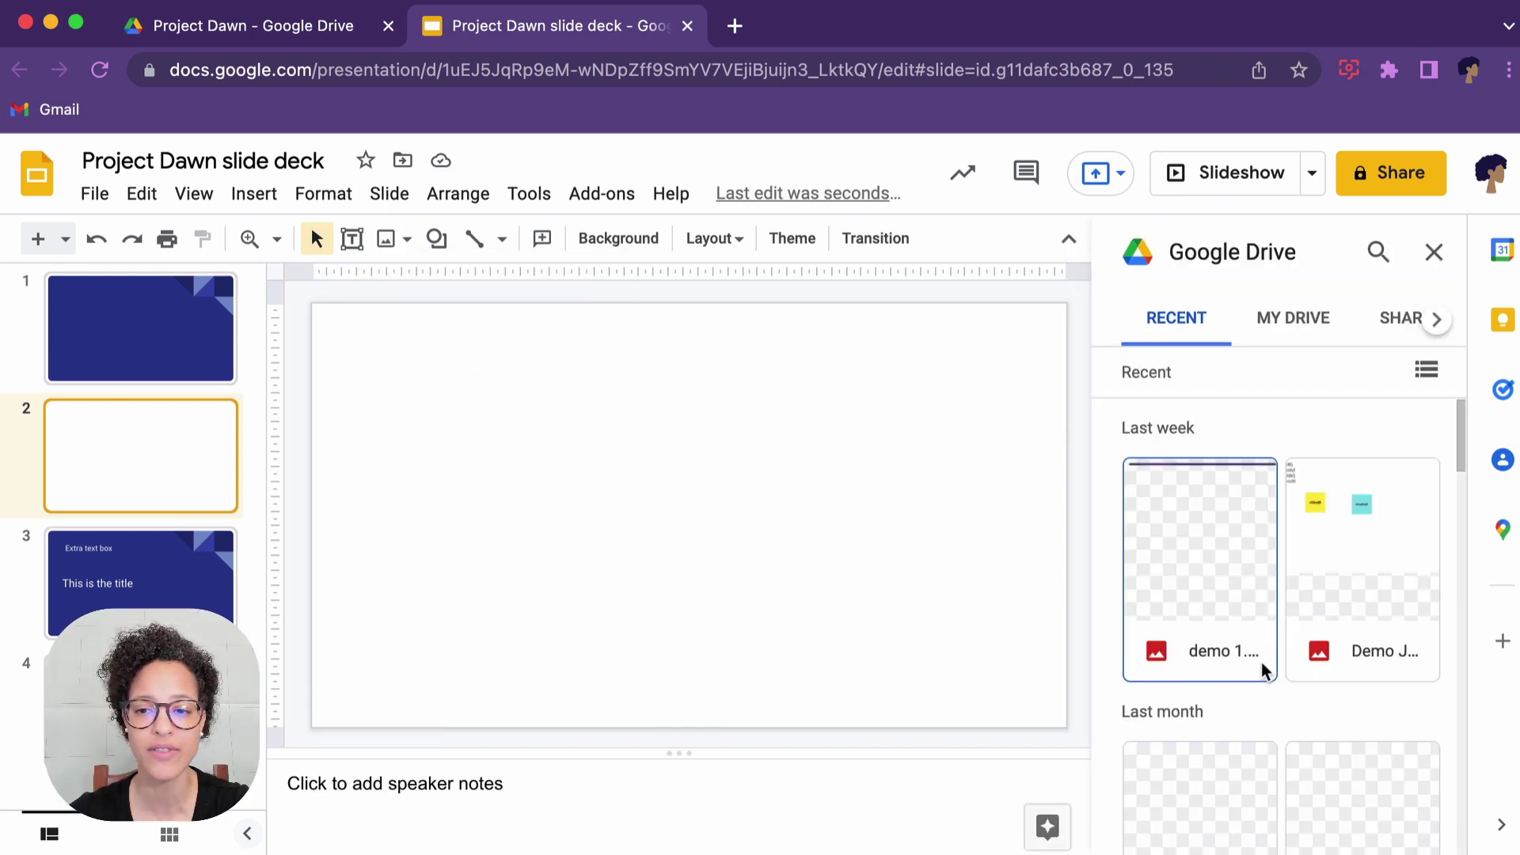
scroll(1262, 662, "down", 5)
scroll(1261, 662, "up", 5)
left_click(1240, 526)
scroll(1286, 654, "down", 5)
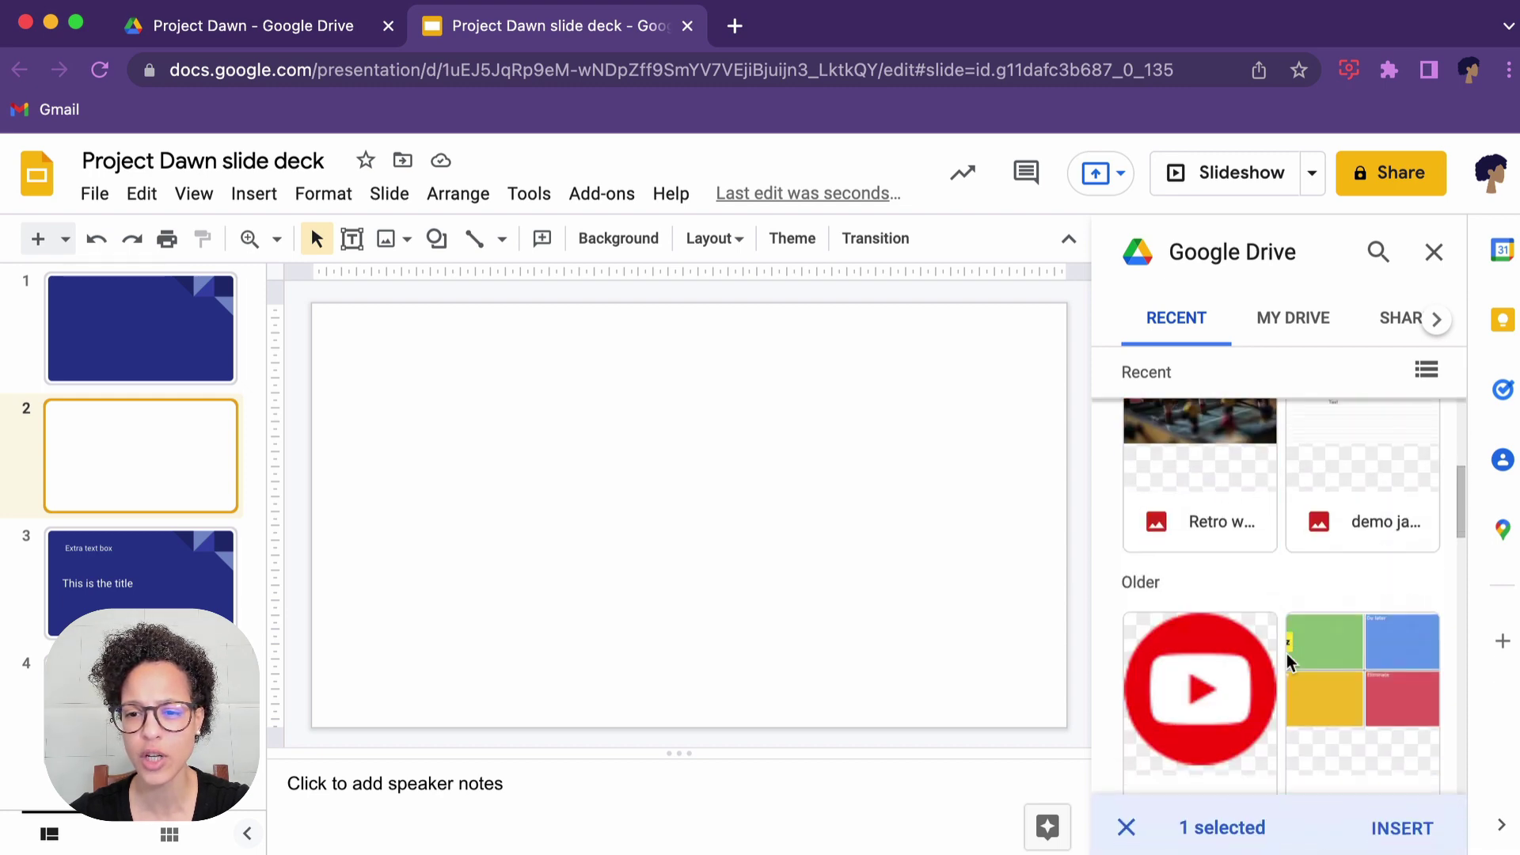
left_click(1405, 829)
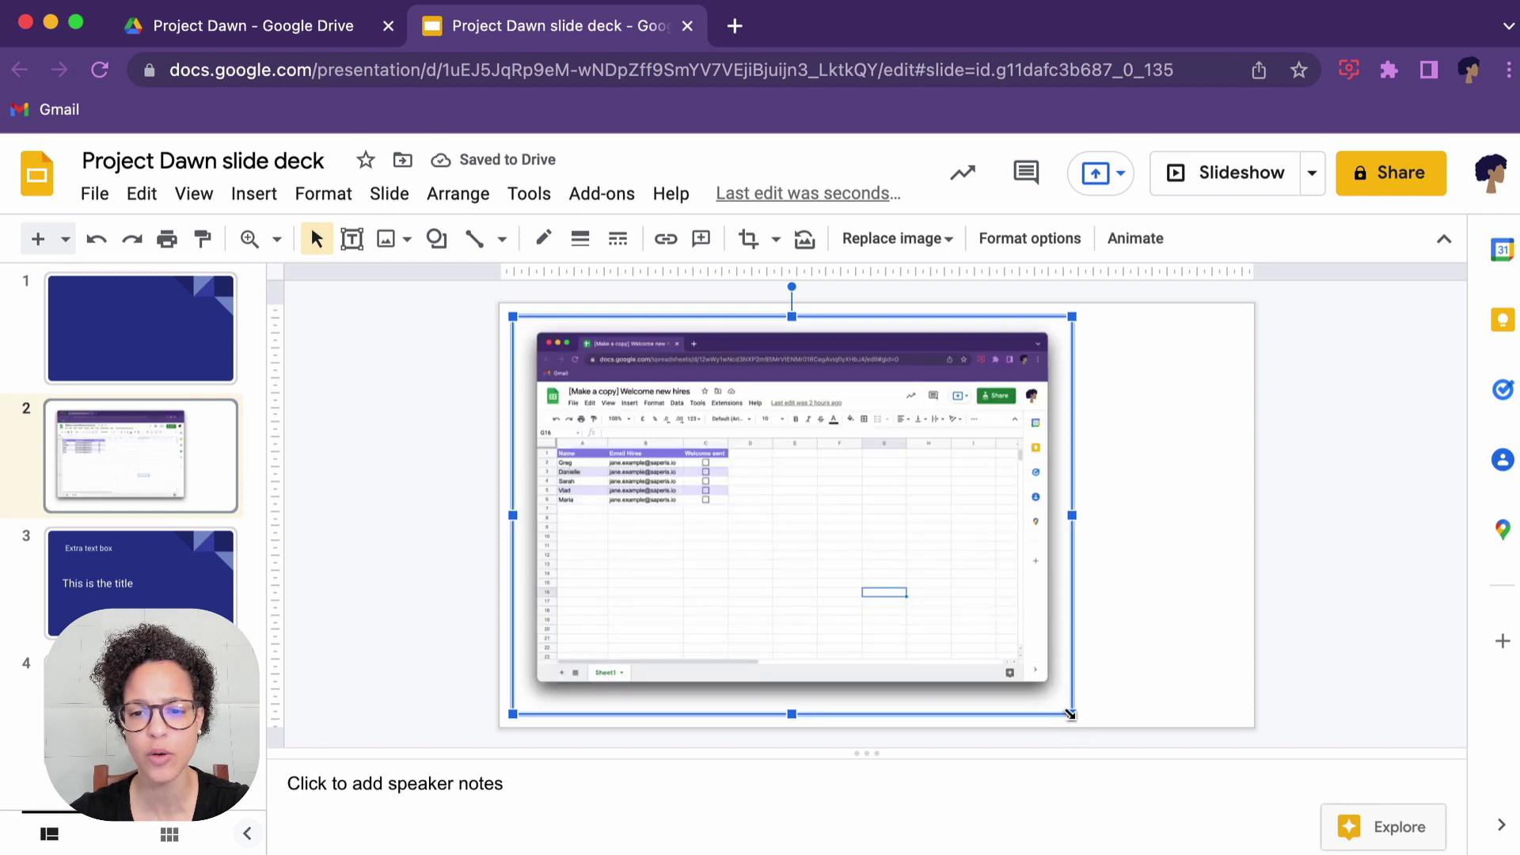
left_click_drag(1073, 715, 933, 540)
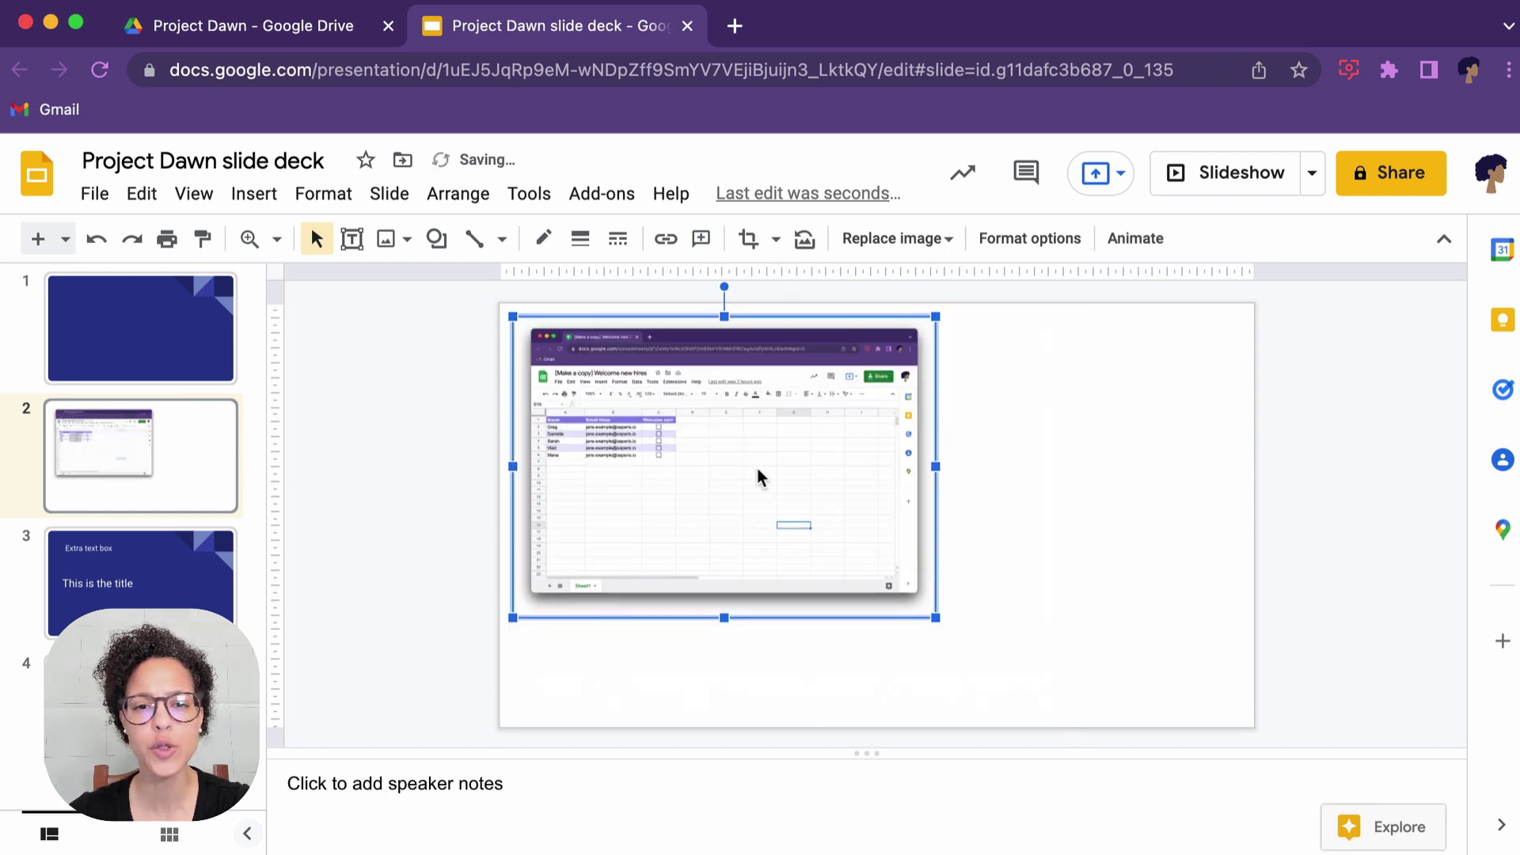
key("Left")
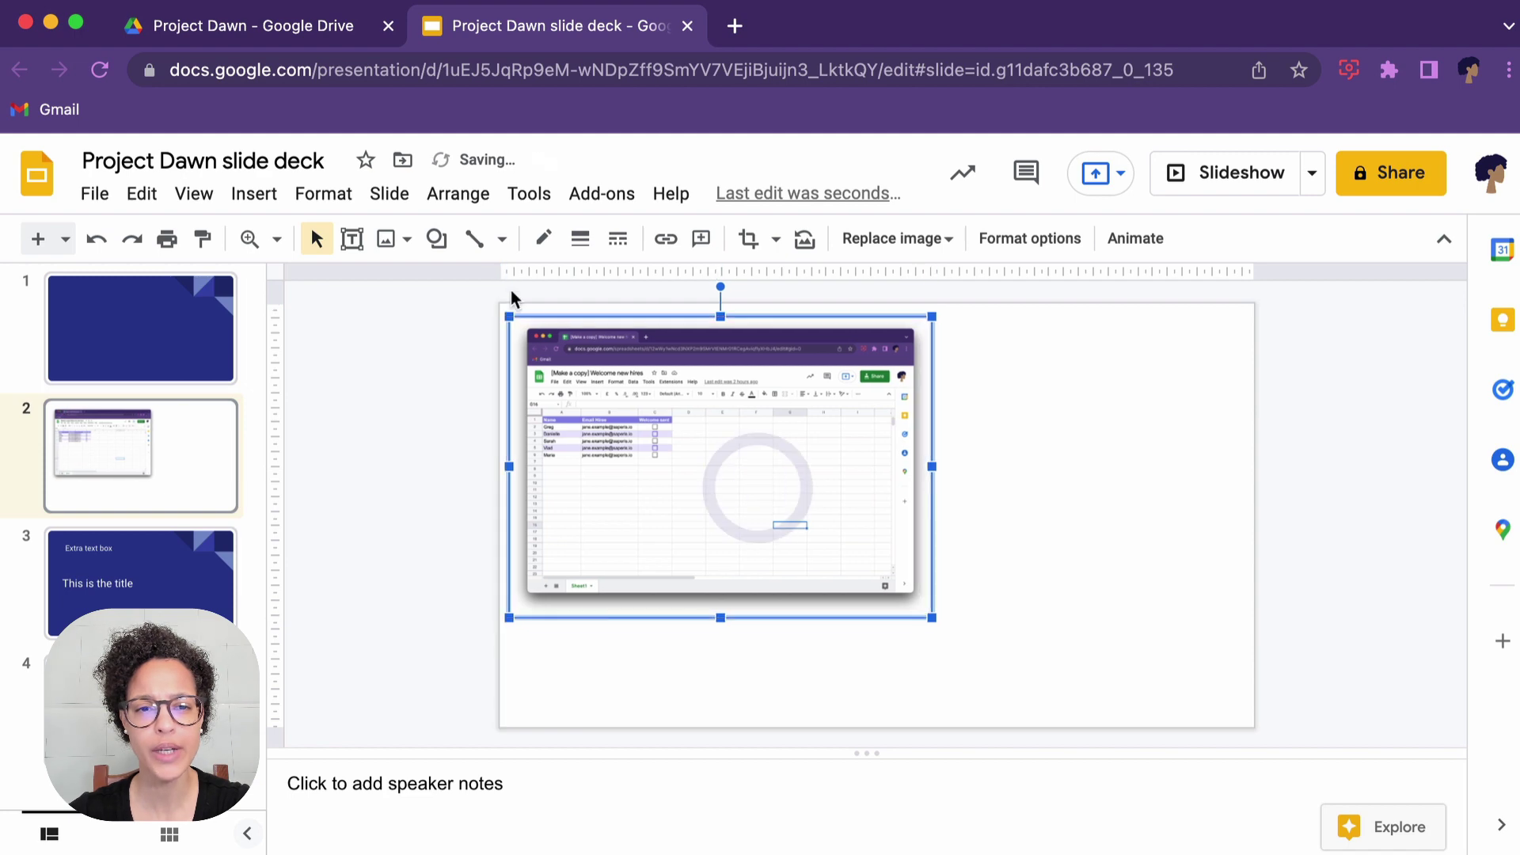
- Run a web image search for Nike logos ('logo of neke') and close it without inserting
left_click(388, 237)
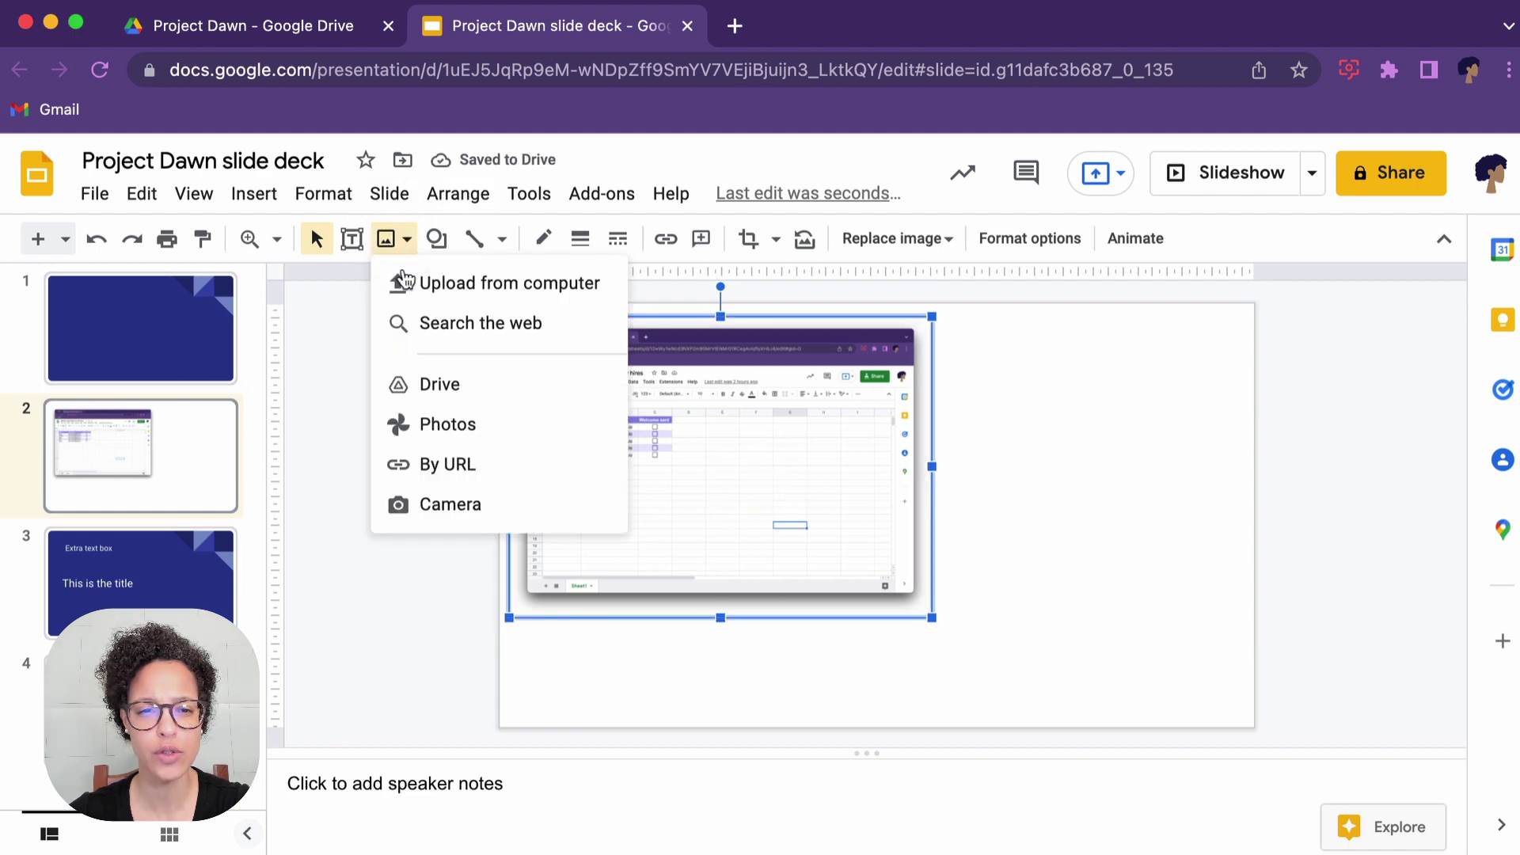
left_click(503, 328)
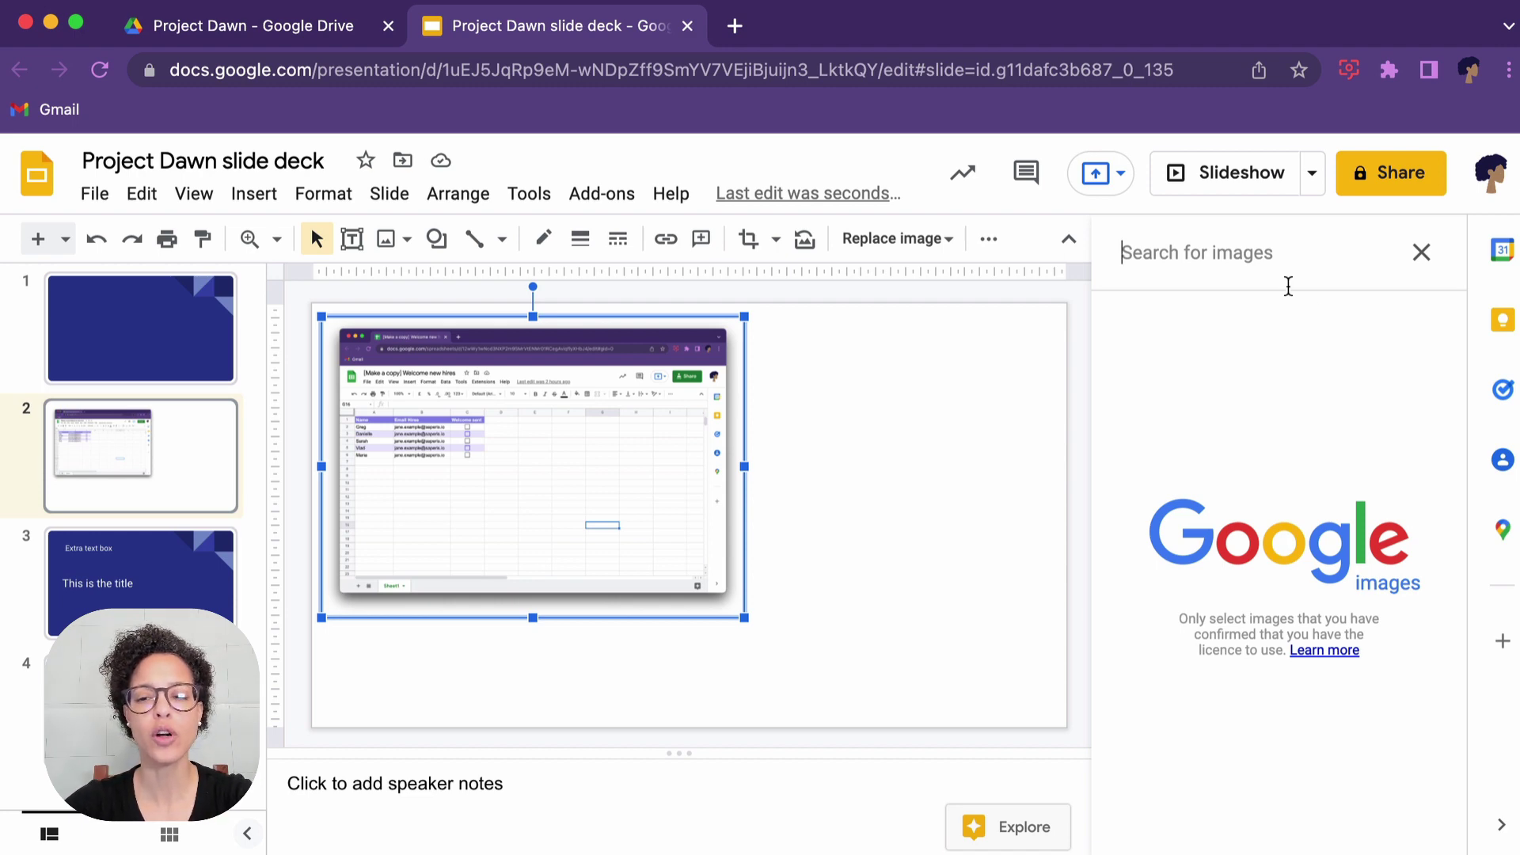
type("logo")
type(" of ne")
type("ke")
key("Return")
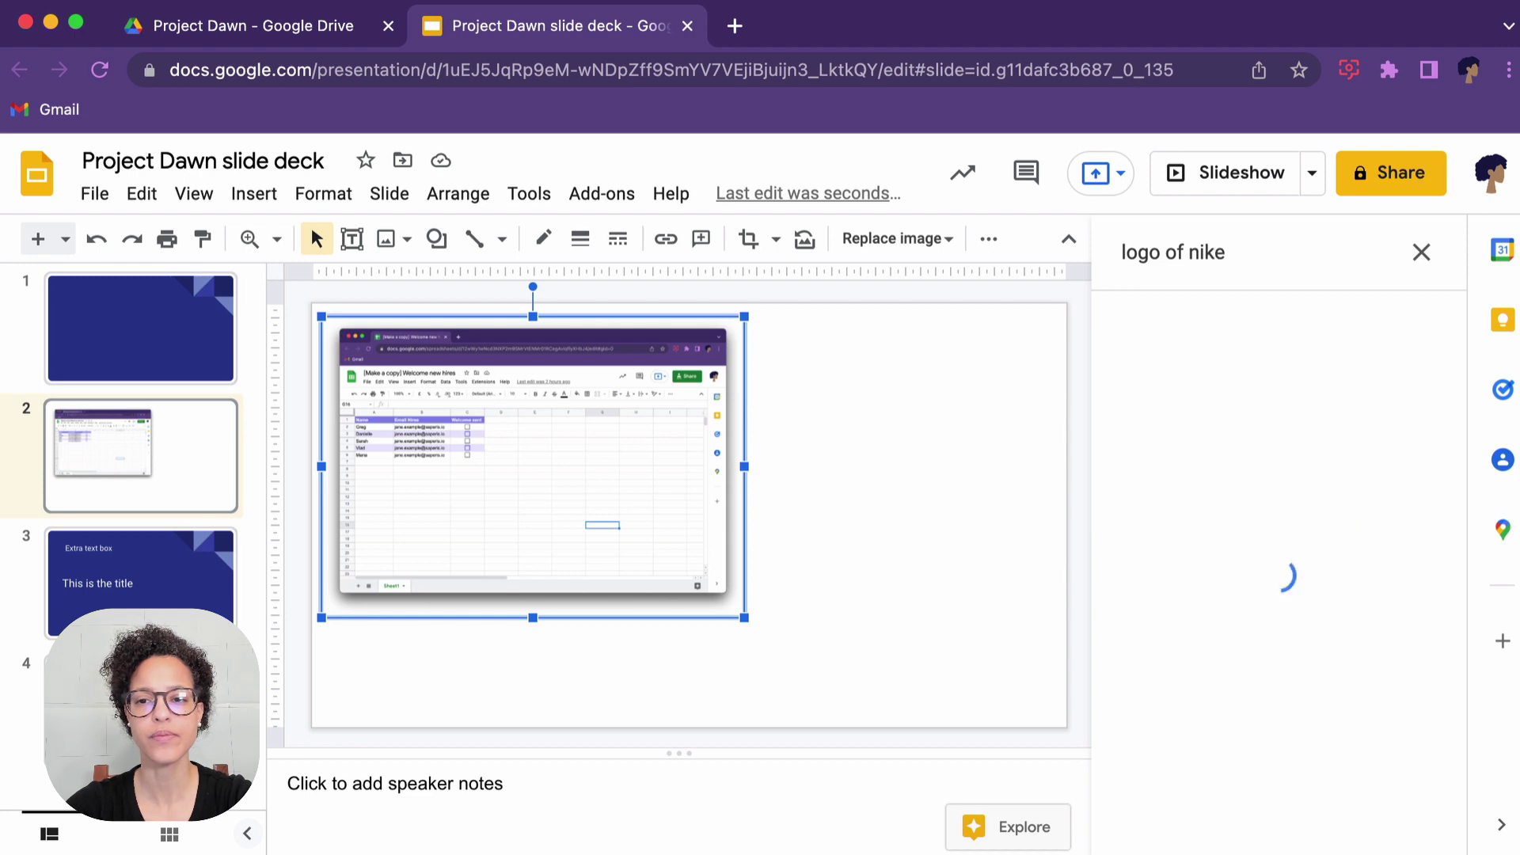
scroll(1359, 559, "down", 5)
scroll(1359, 558, "up", 5)
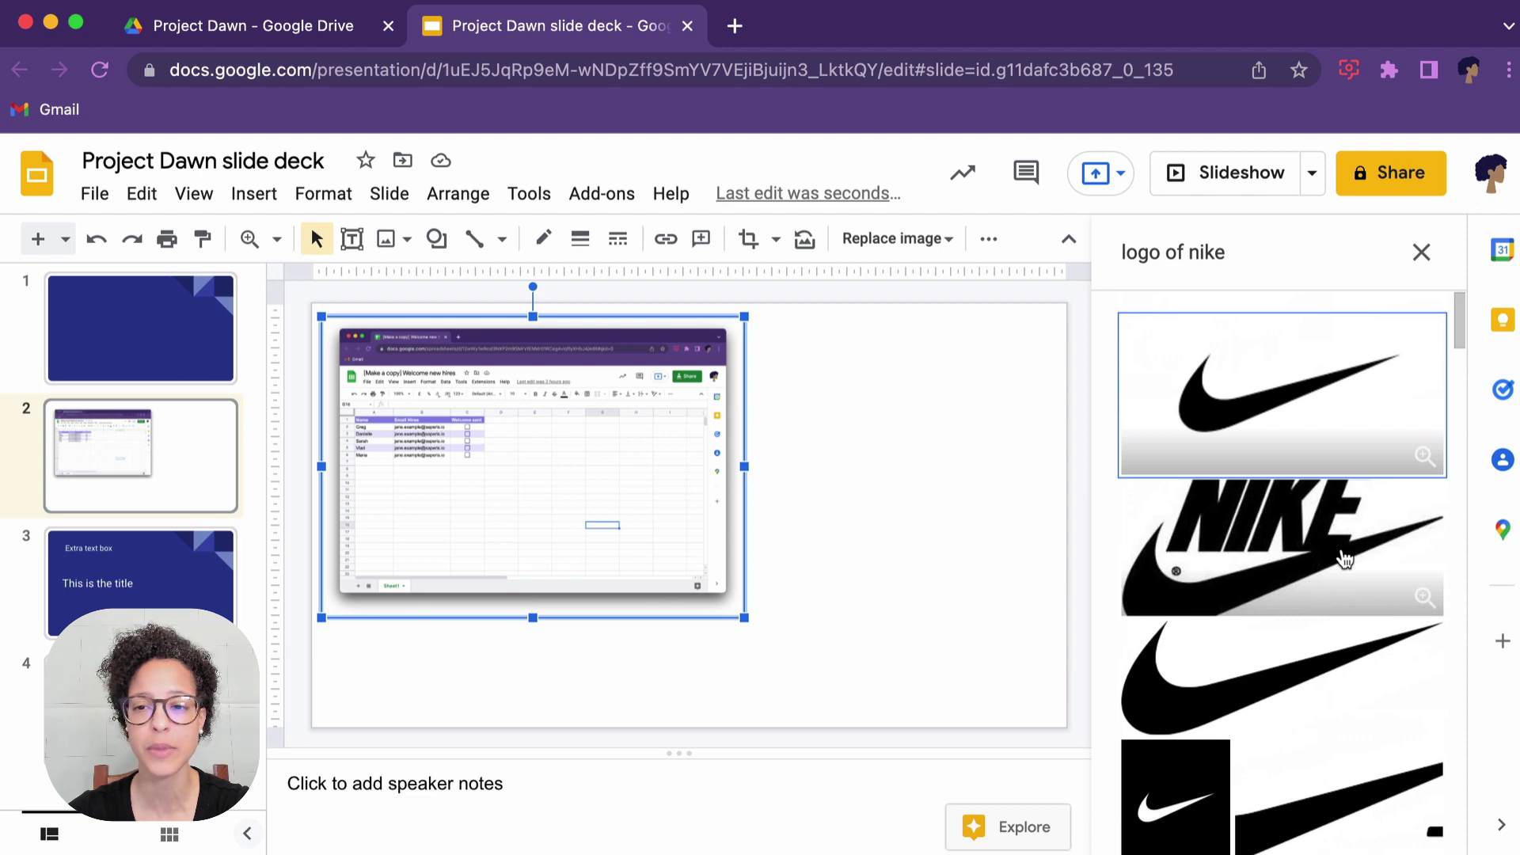
left_click(1422, 257)
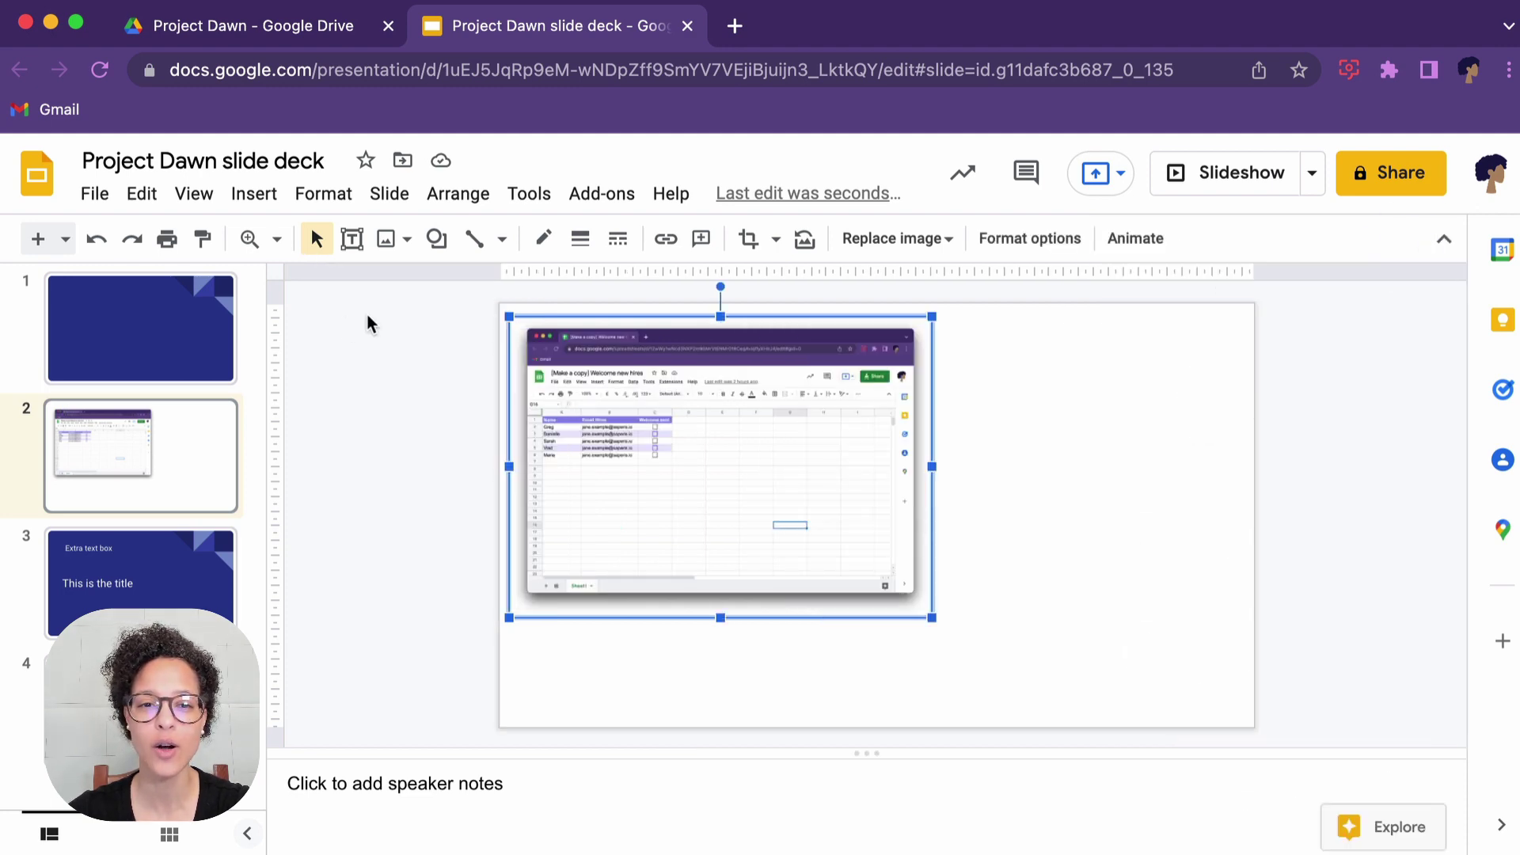
- Draw a Snip single corner rectangle to the right of the spreadsheet screenshot on slide 2
left_click(401, 242)
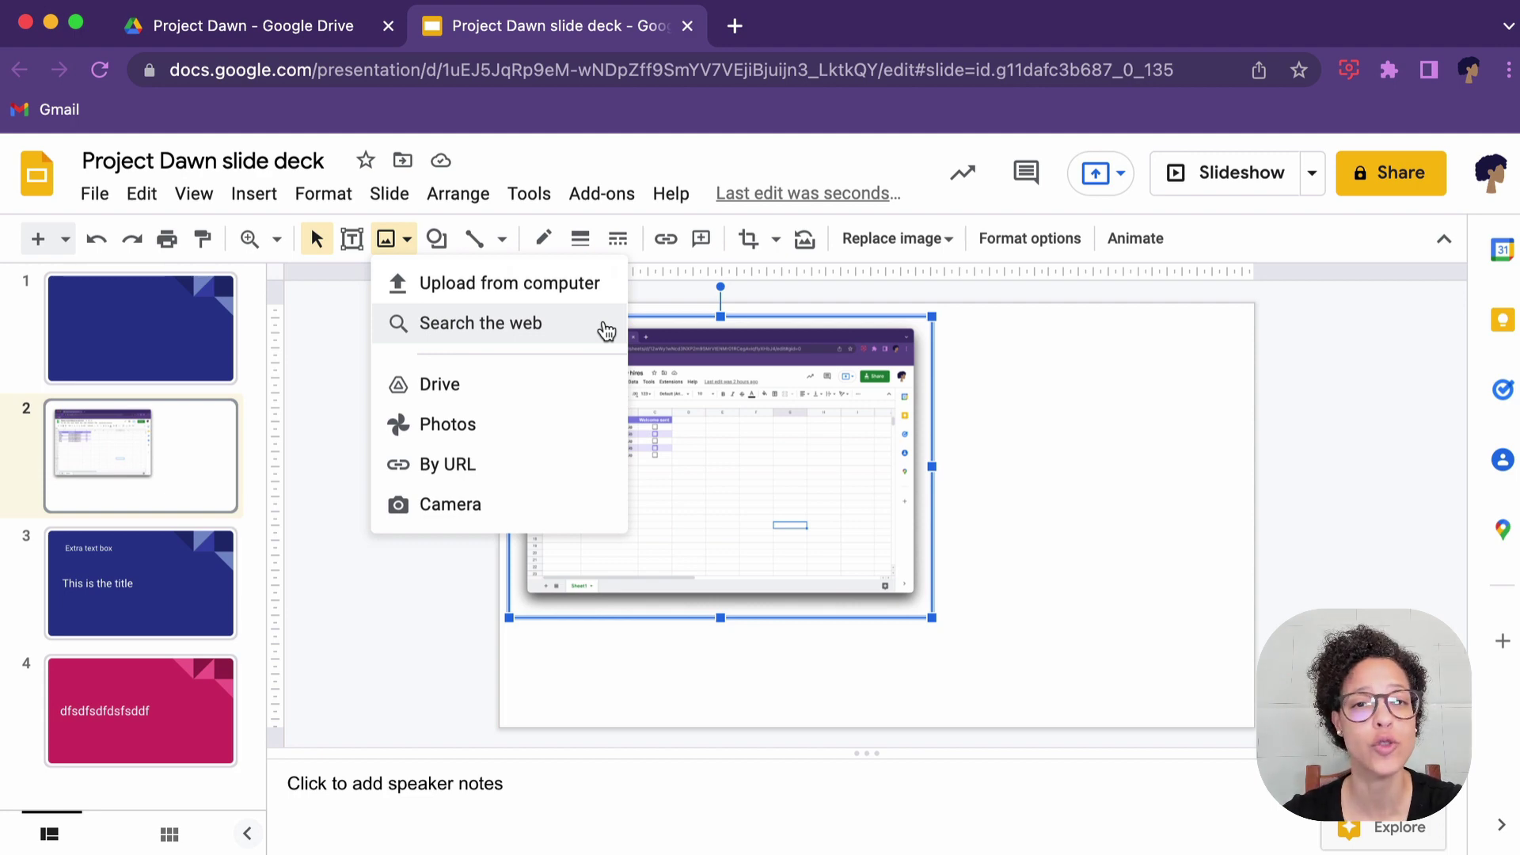
left_click(1083, 434)
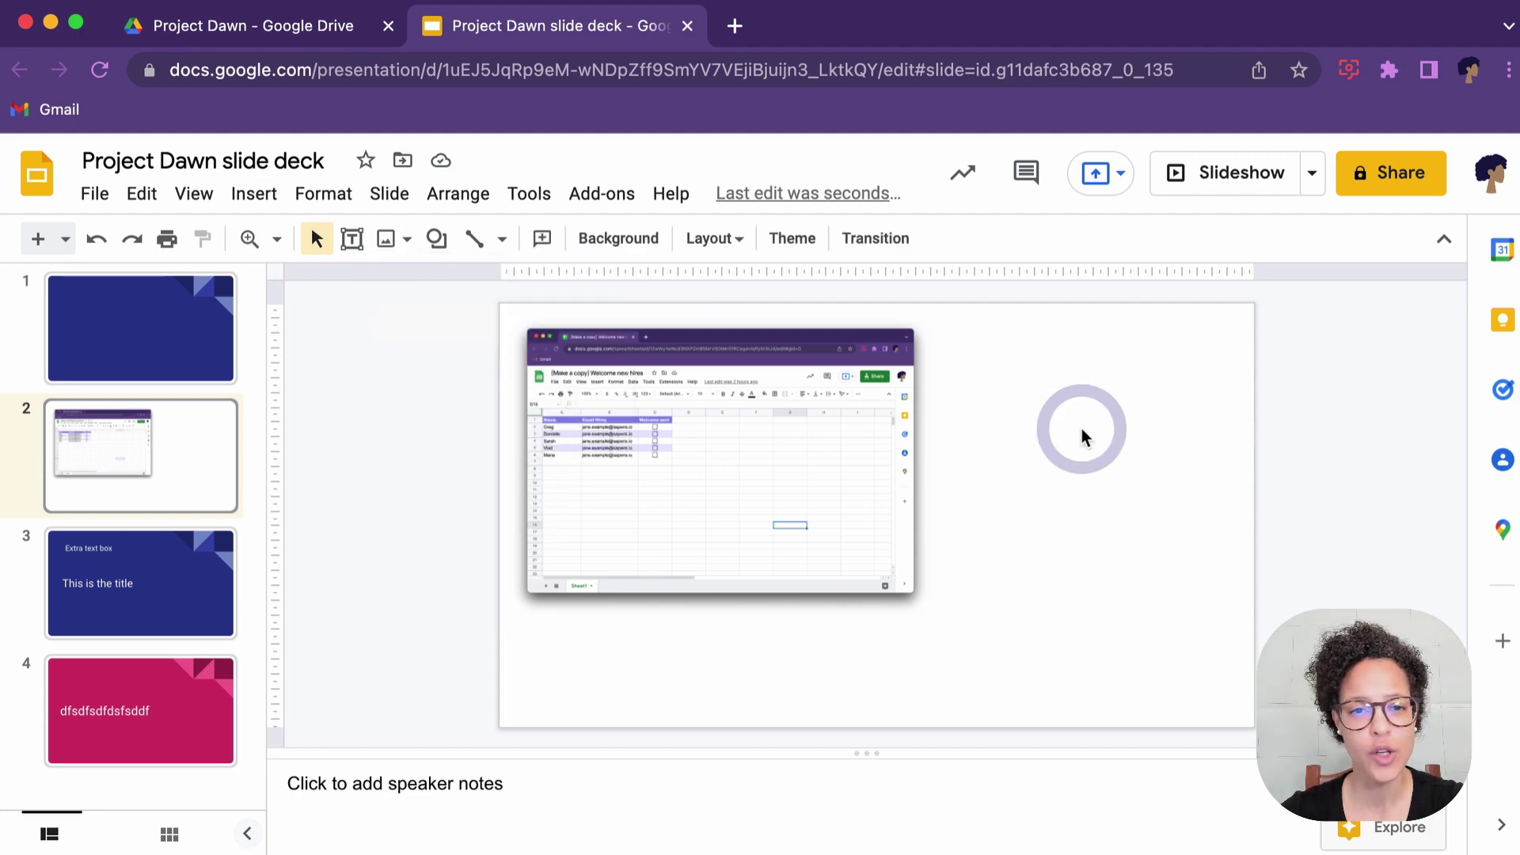
left_click(437, 239)
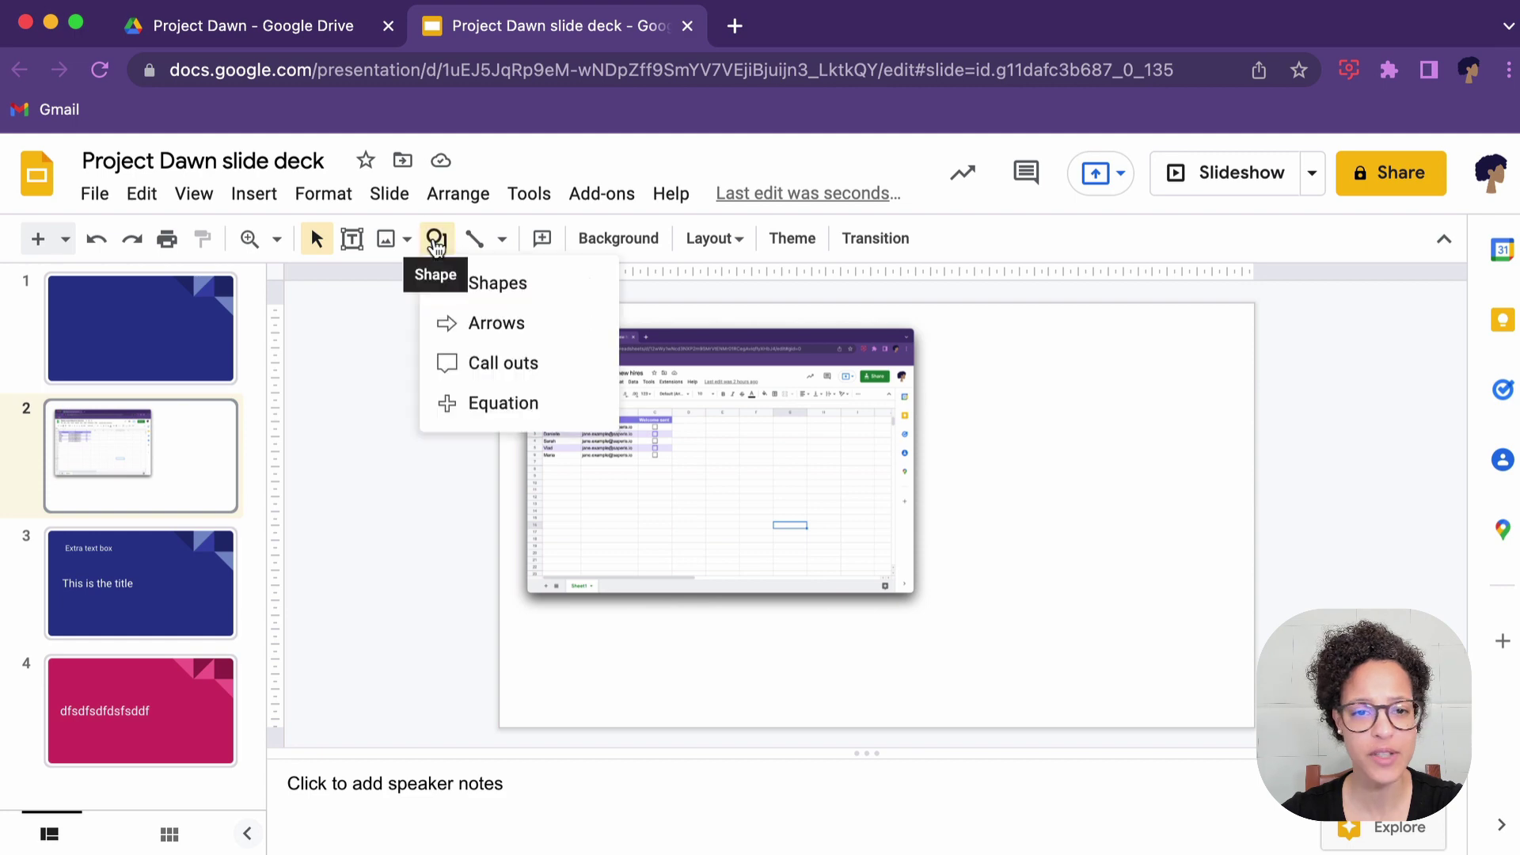
mouse_move(540, 283)
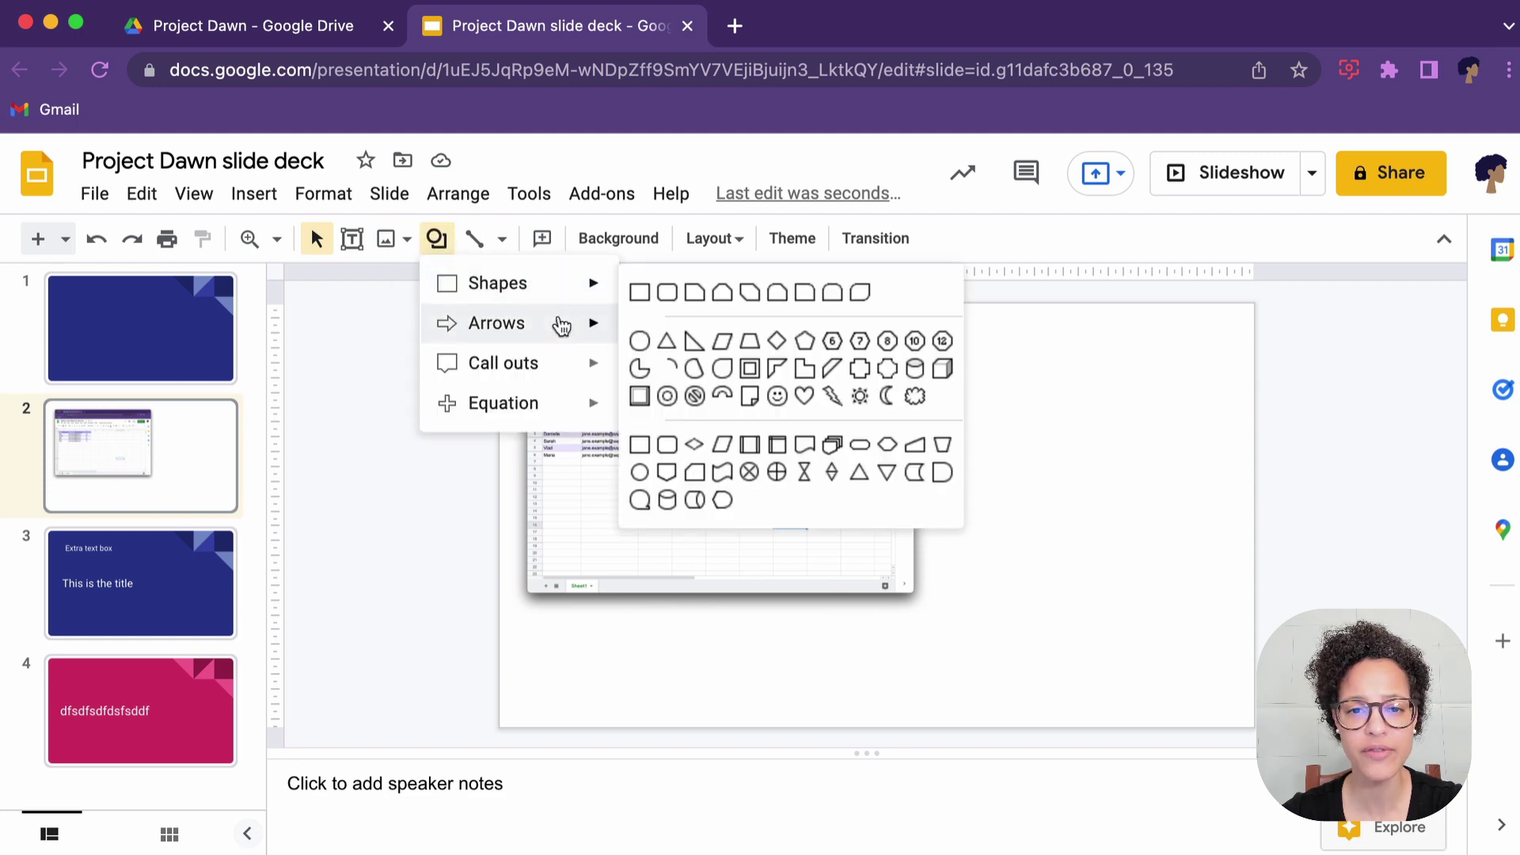
mouse_move(564, 388)
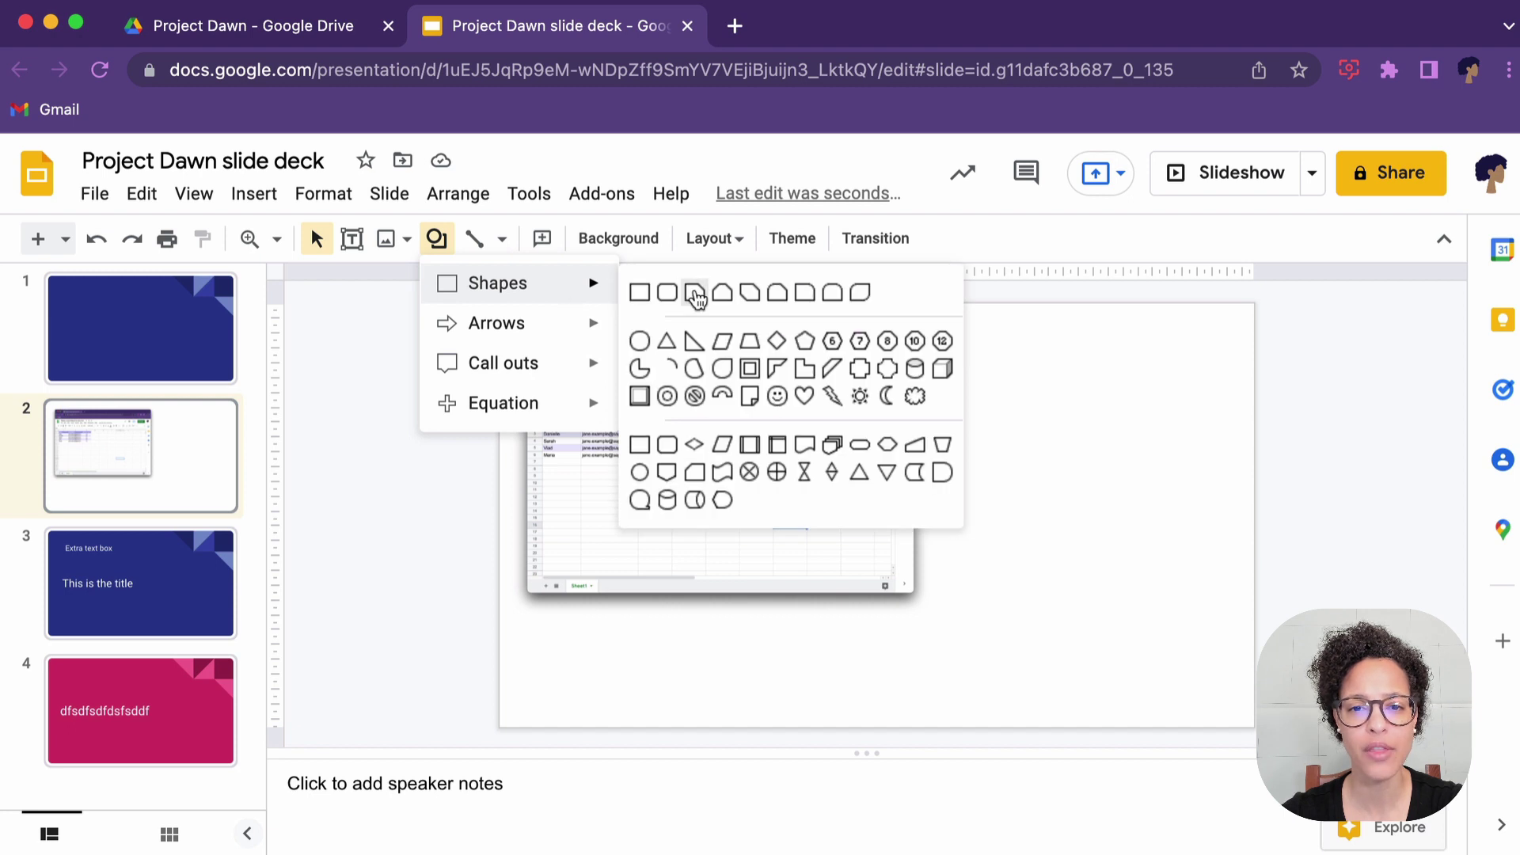
left_click(695, 294)
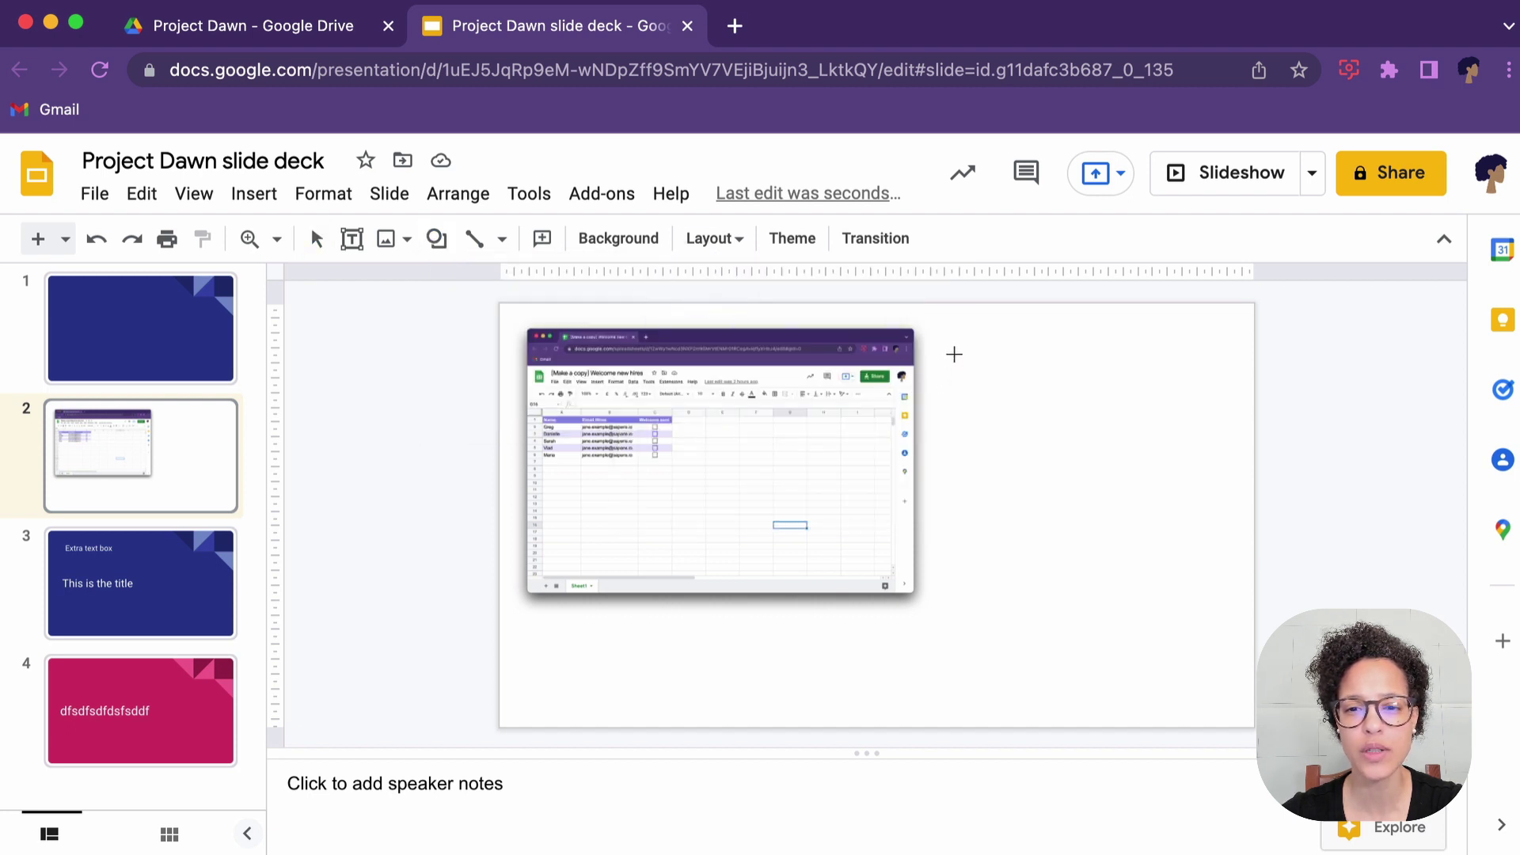
left_click_drag(955, 353, 1193, 504)
left_click(1151, 592)
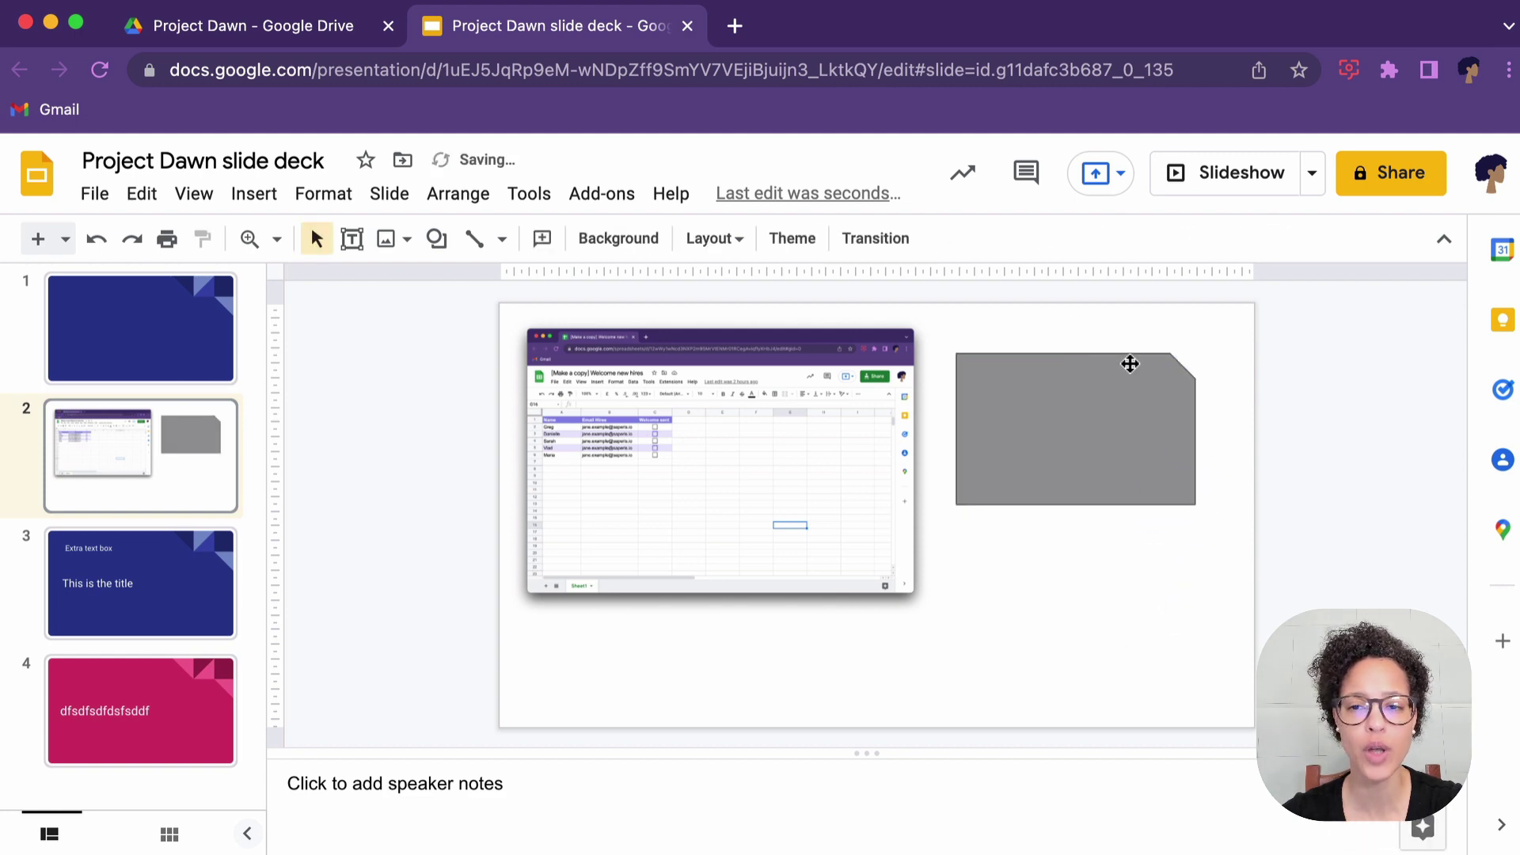
- Fill the snipped-corner shape with navy
left_click(1093, 425)
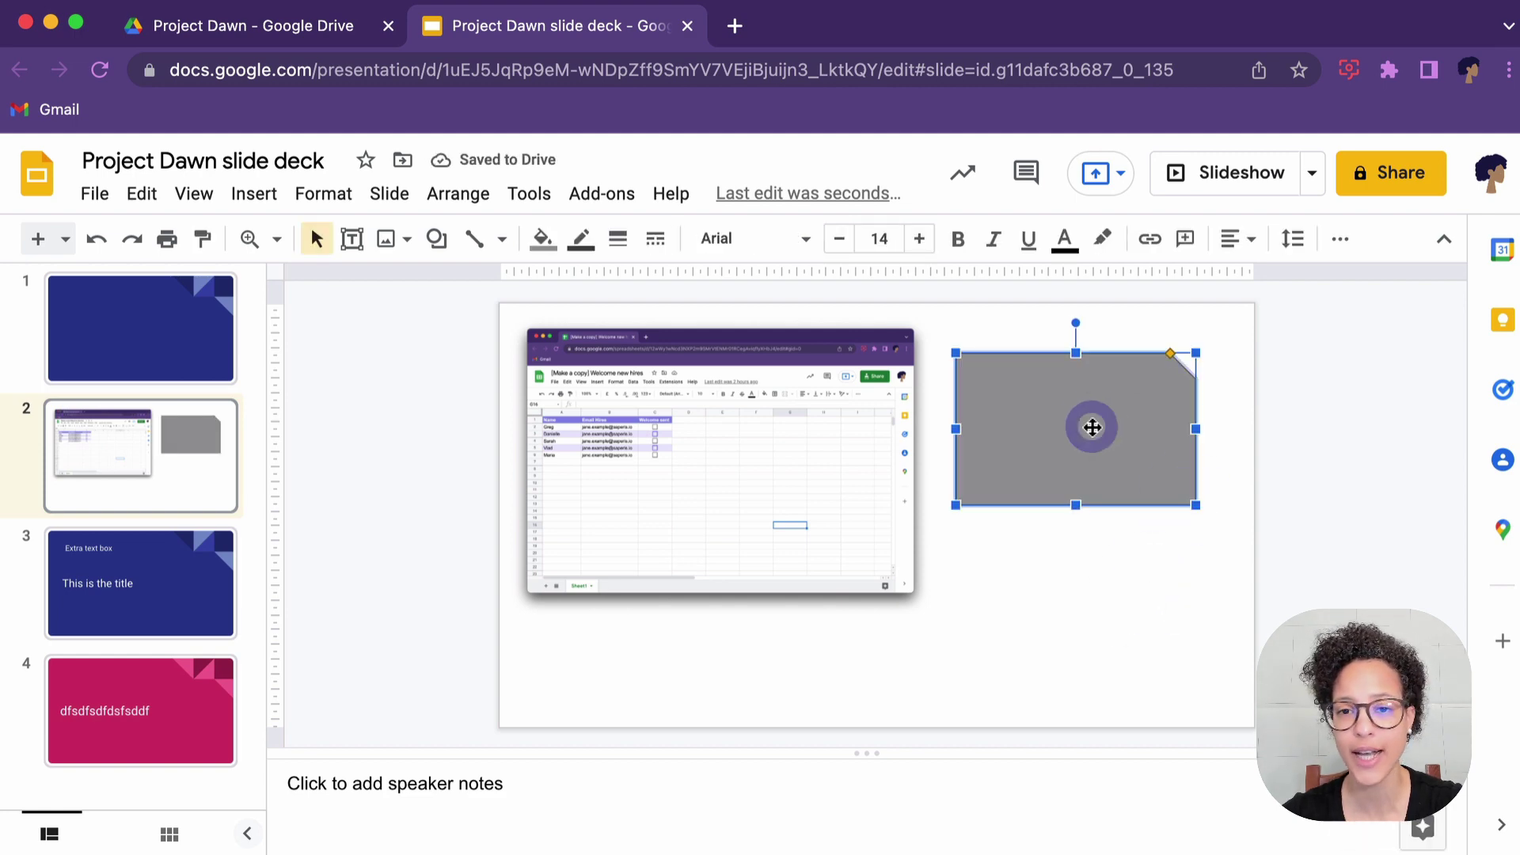
left_click(543, 239)
left_click(663, 359)
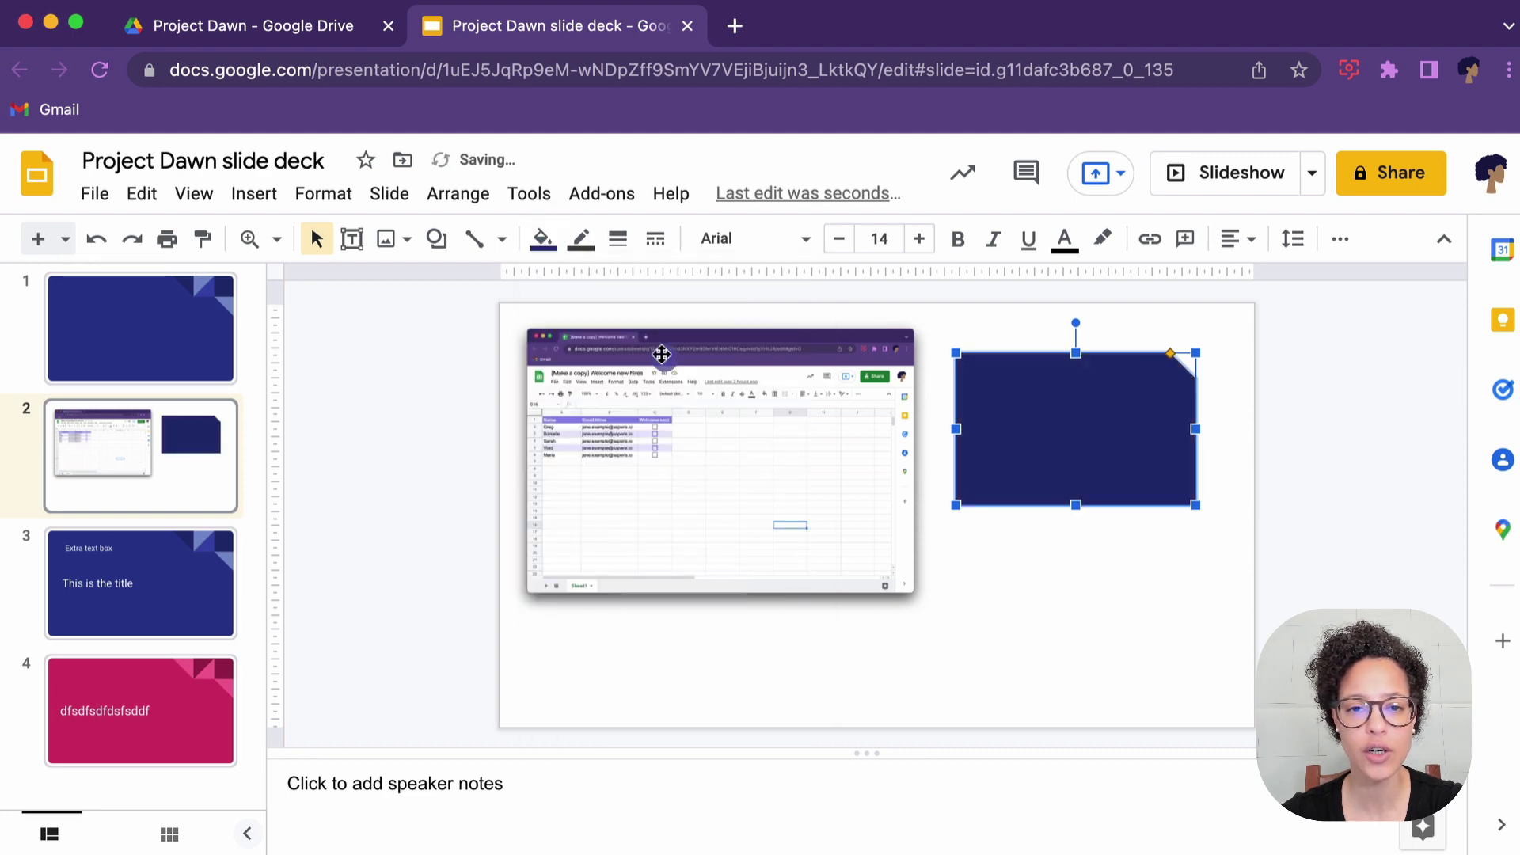
- Give the shape an 8px pink border and nudge it slightly left and down
left_click(581, 239)
left_click(727, 313)
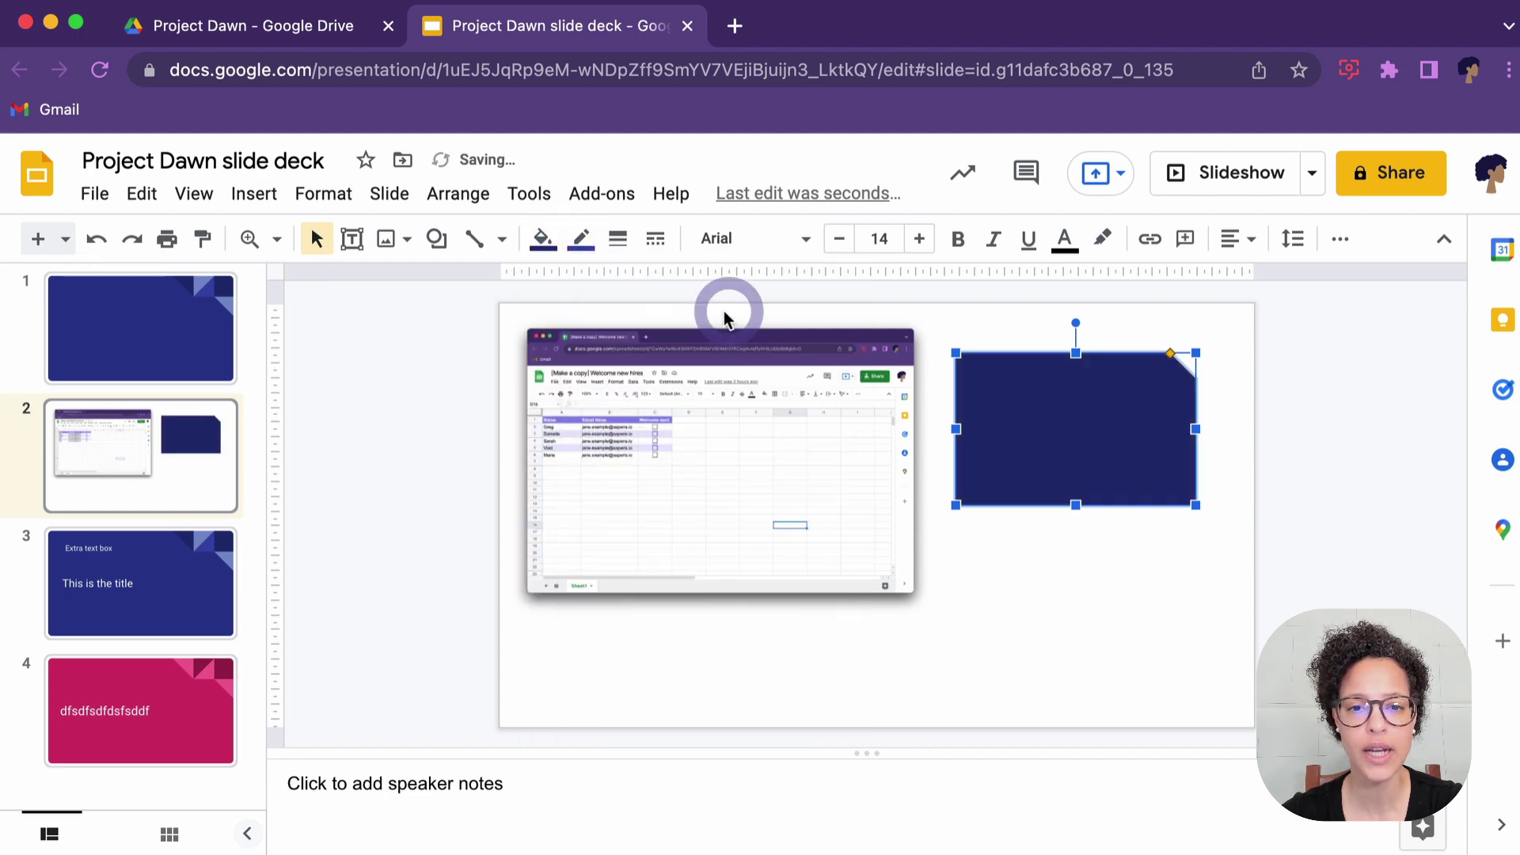
left_click(581, 239)
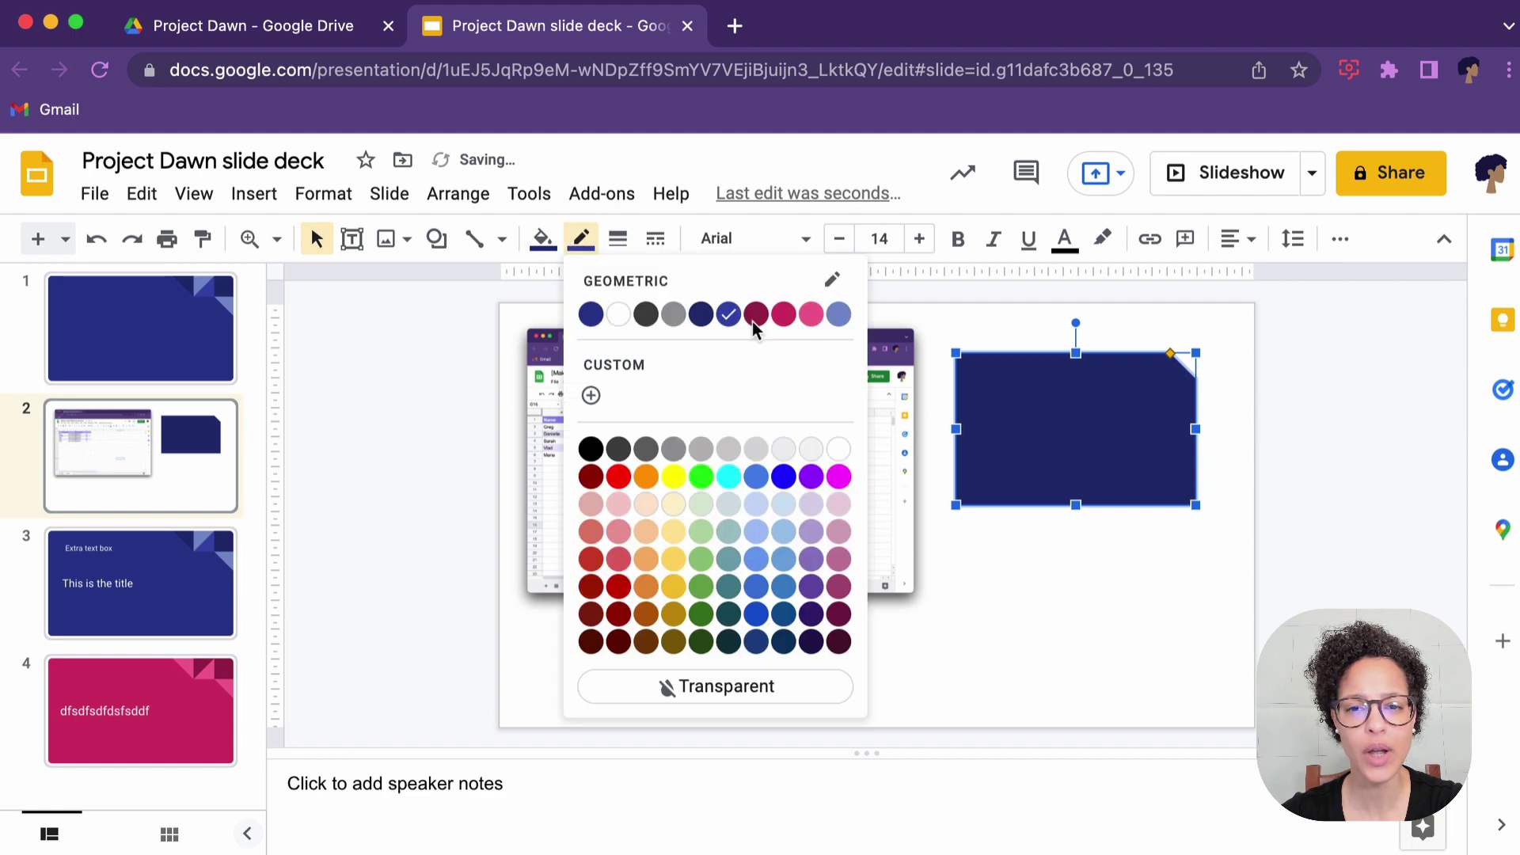
left_click(814, 317)
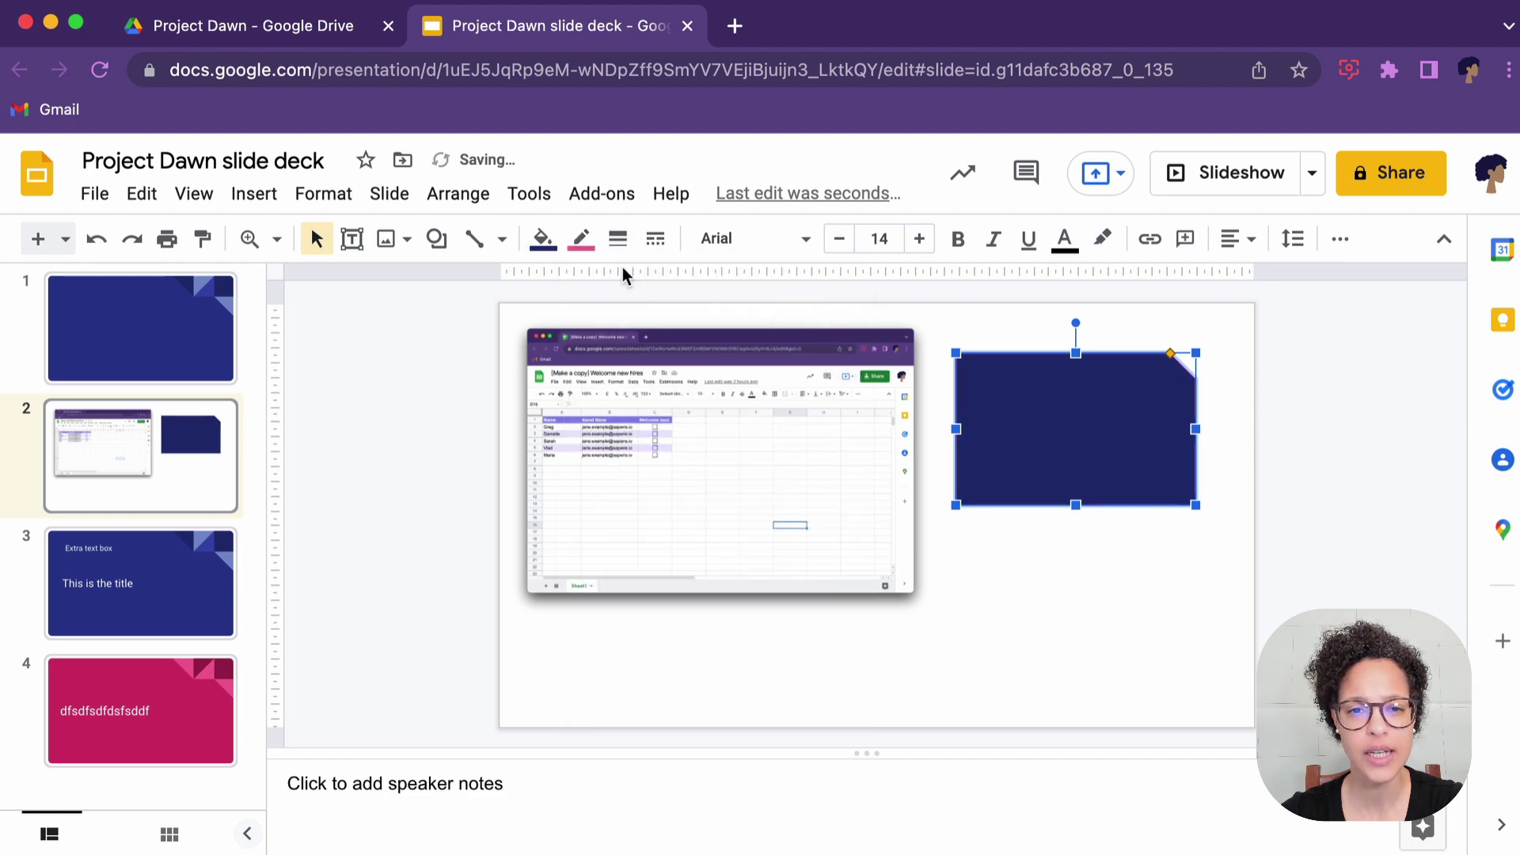
left_click(618, 239)
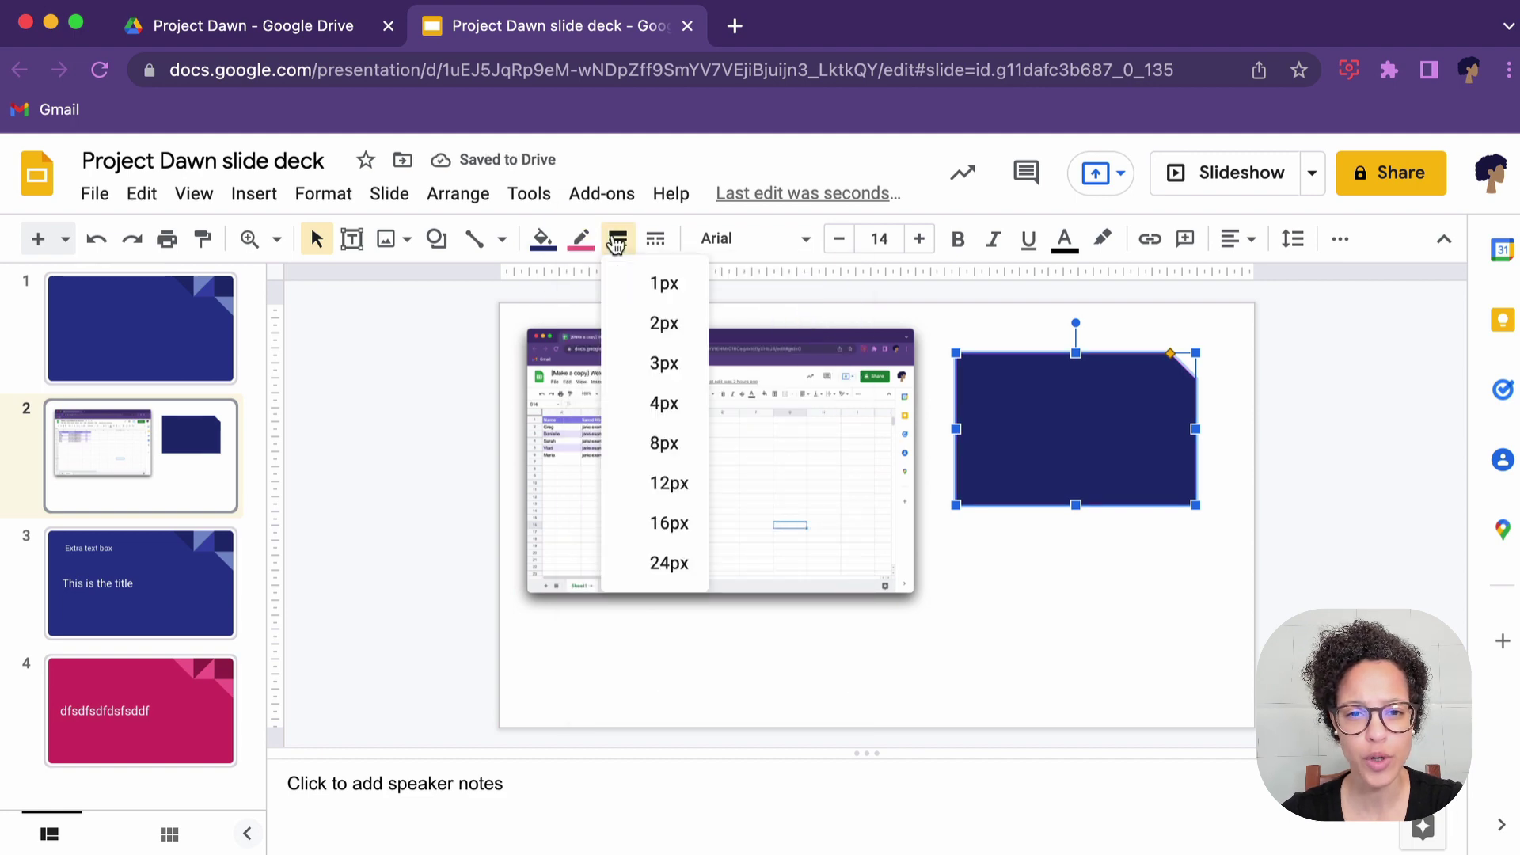
left_click(662, 459)
left_click(1001, 586)
left_click_drag(1082, 442, 1063, 453)
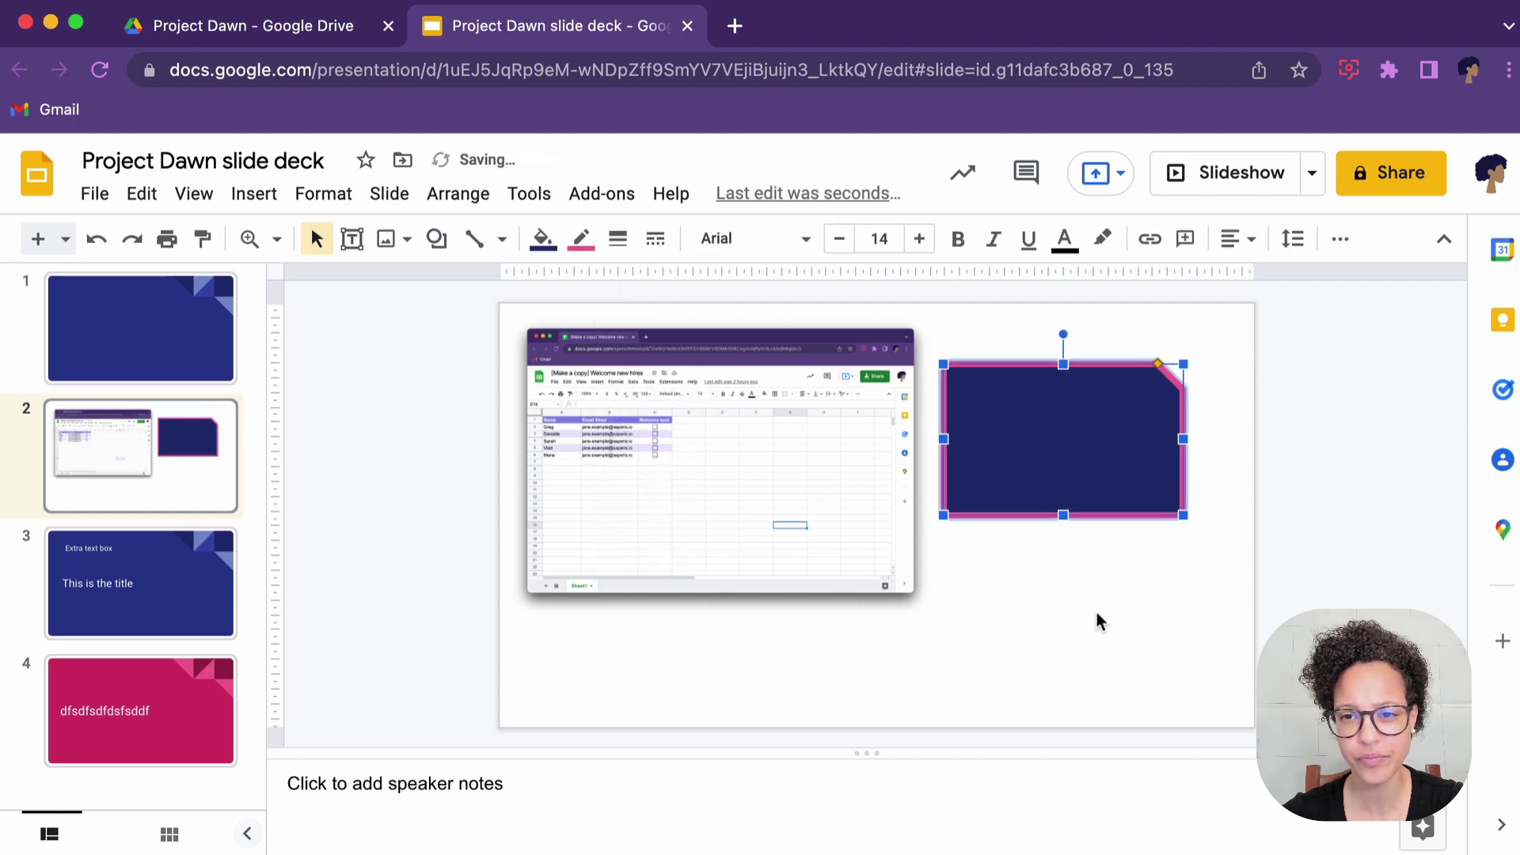
left_click(1340, 240)
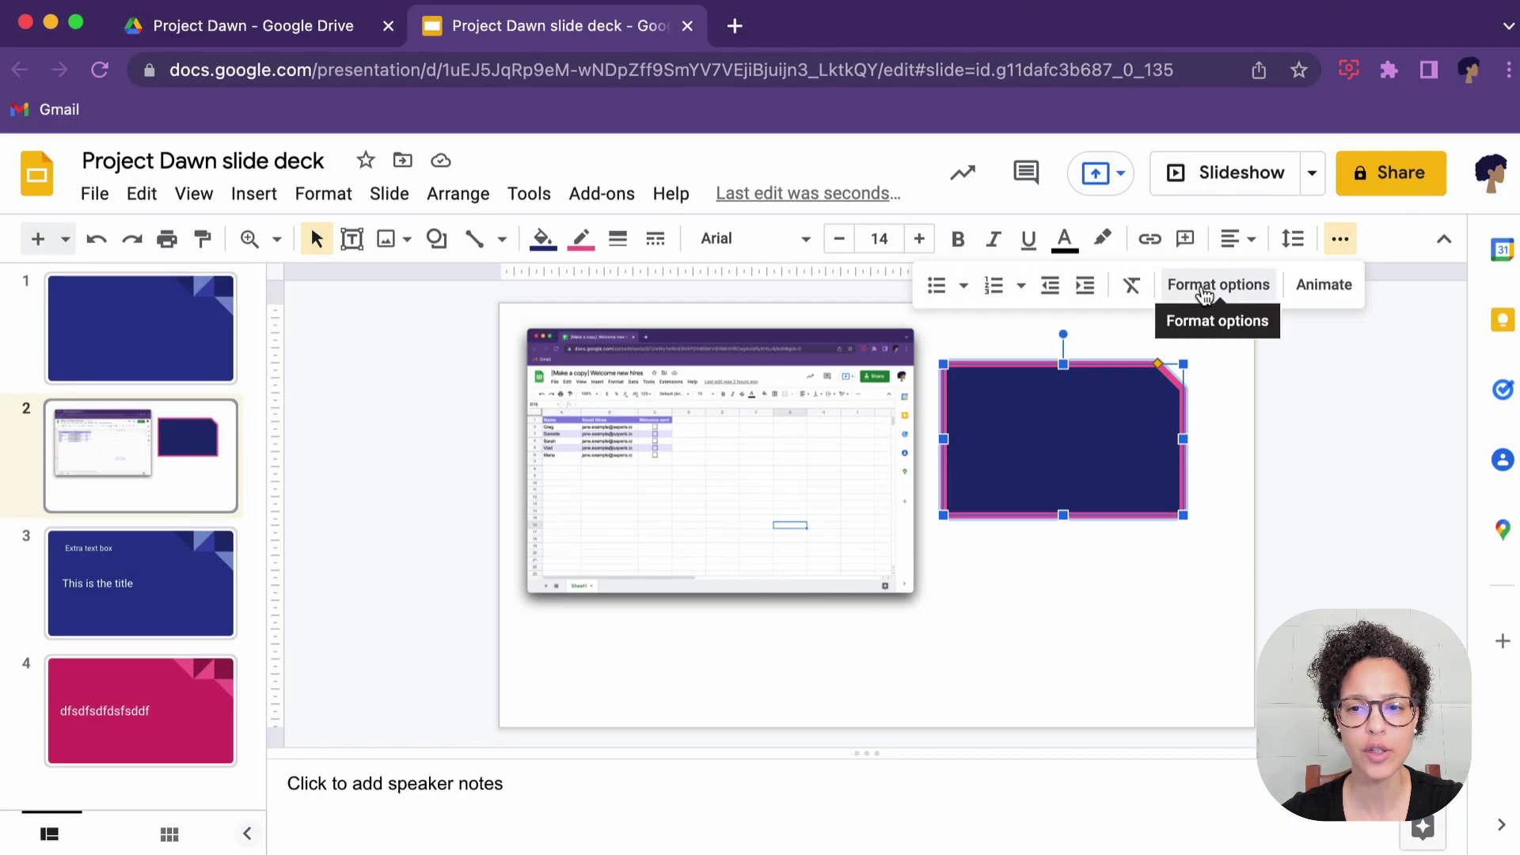
left_click(1205, 286)
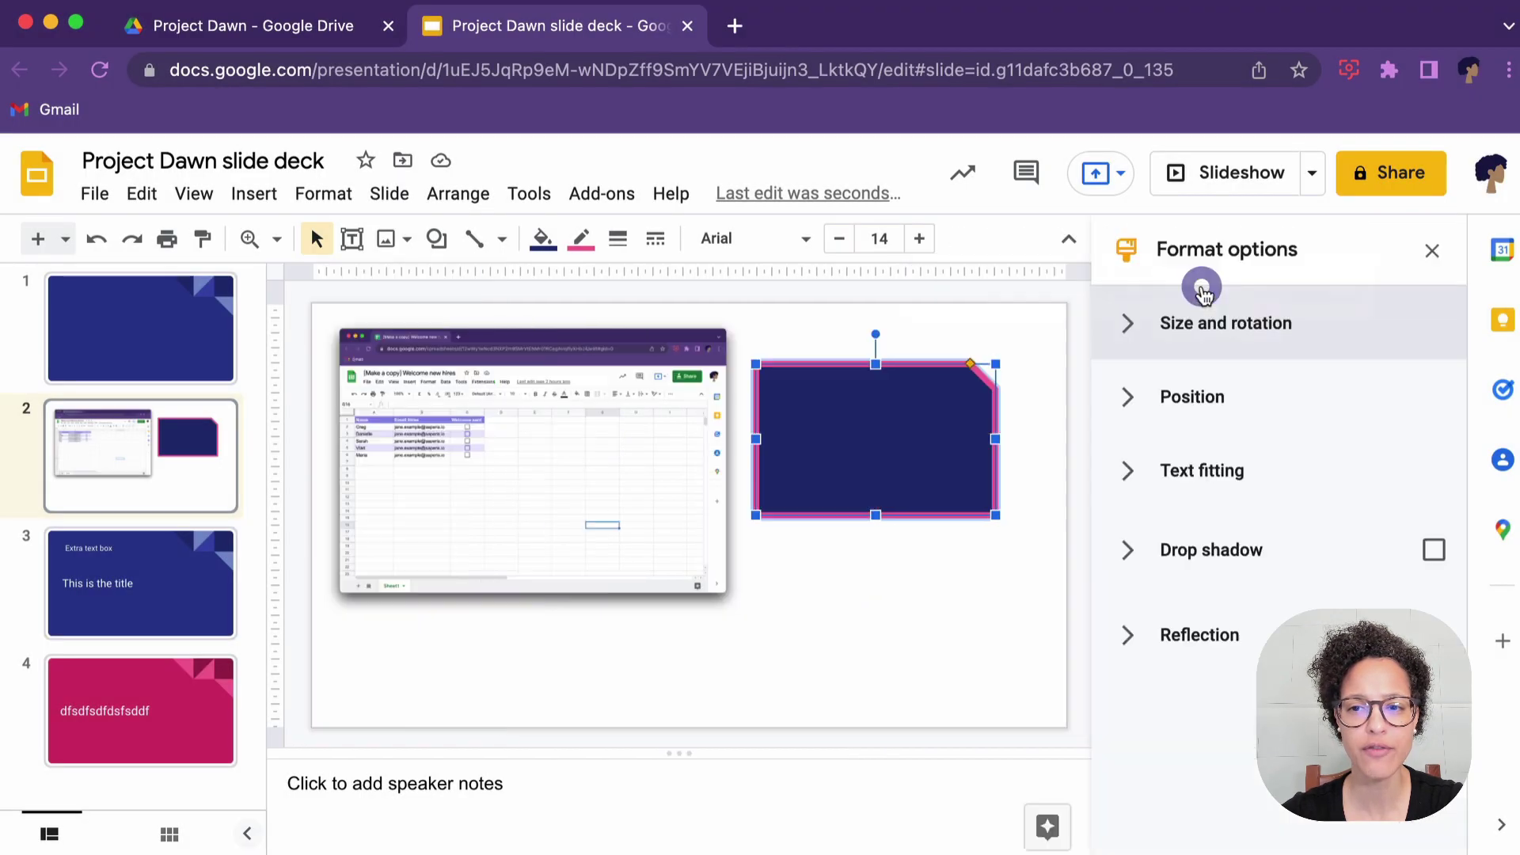
left_click(1129, 326)
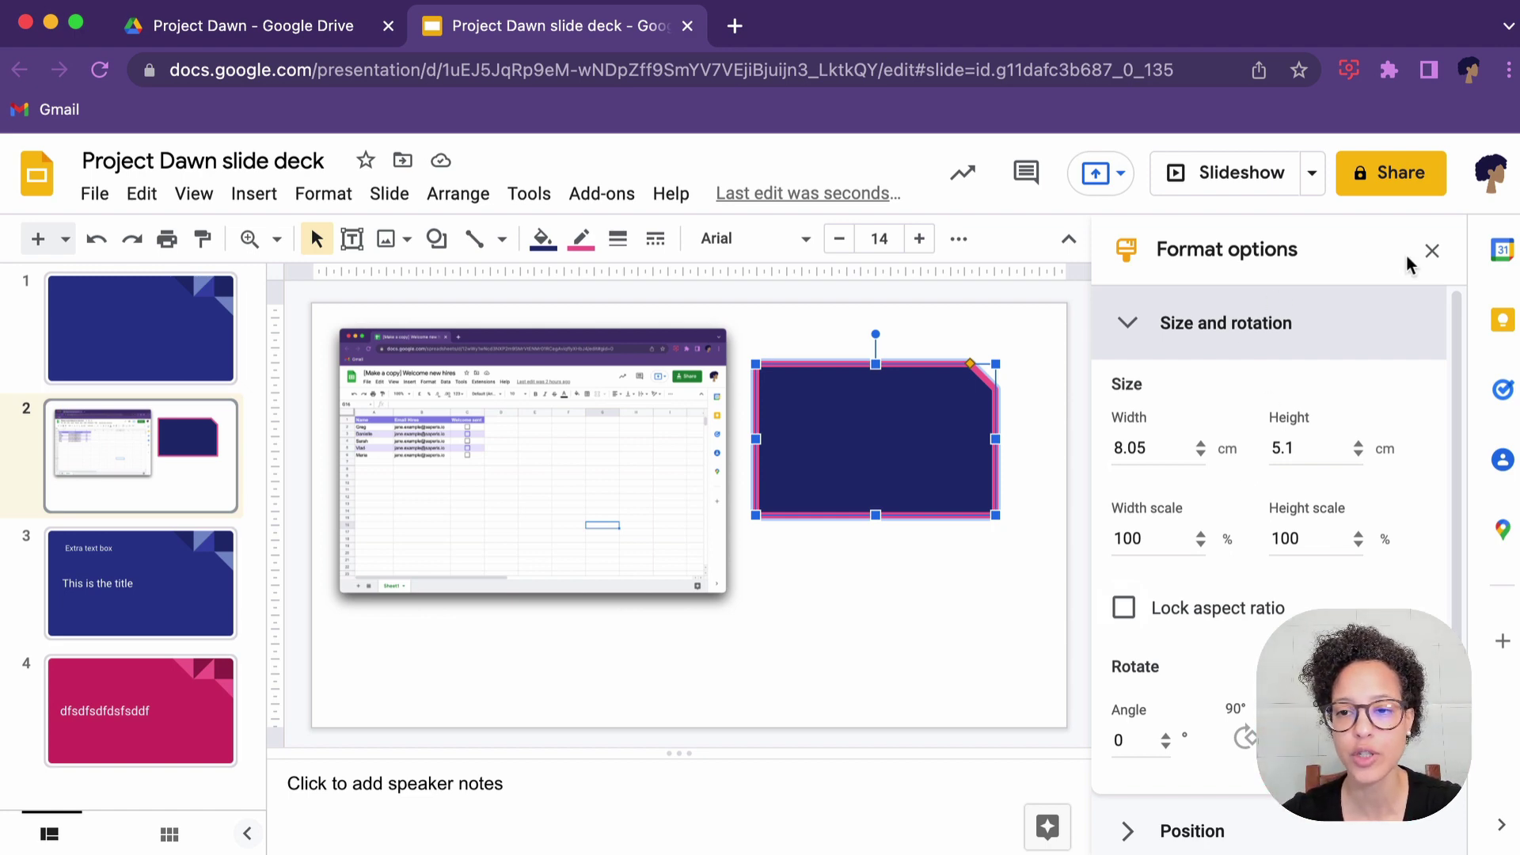
left_click(1433, 251)
left_click(1033, 638)
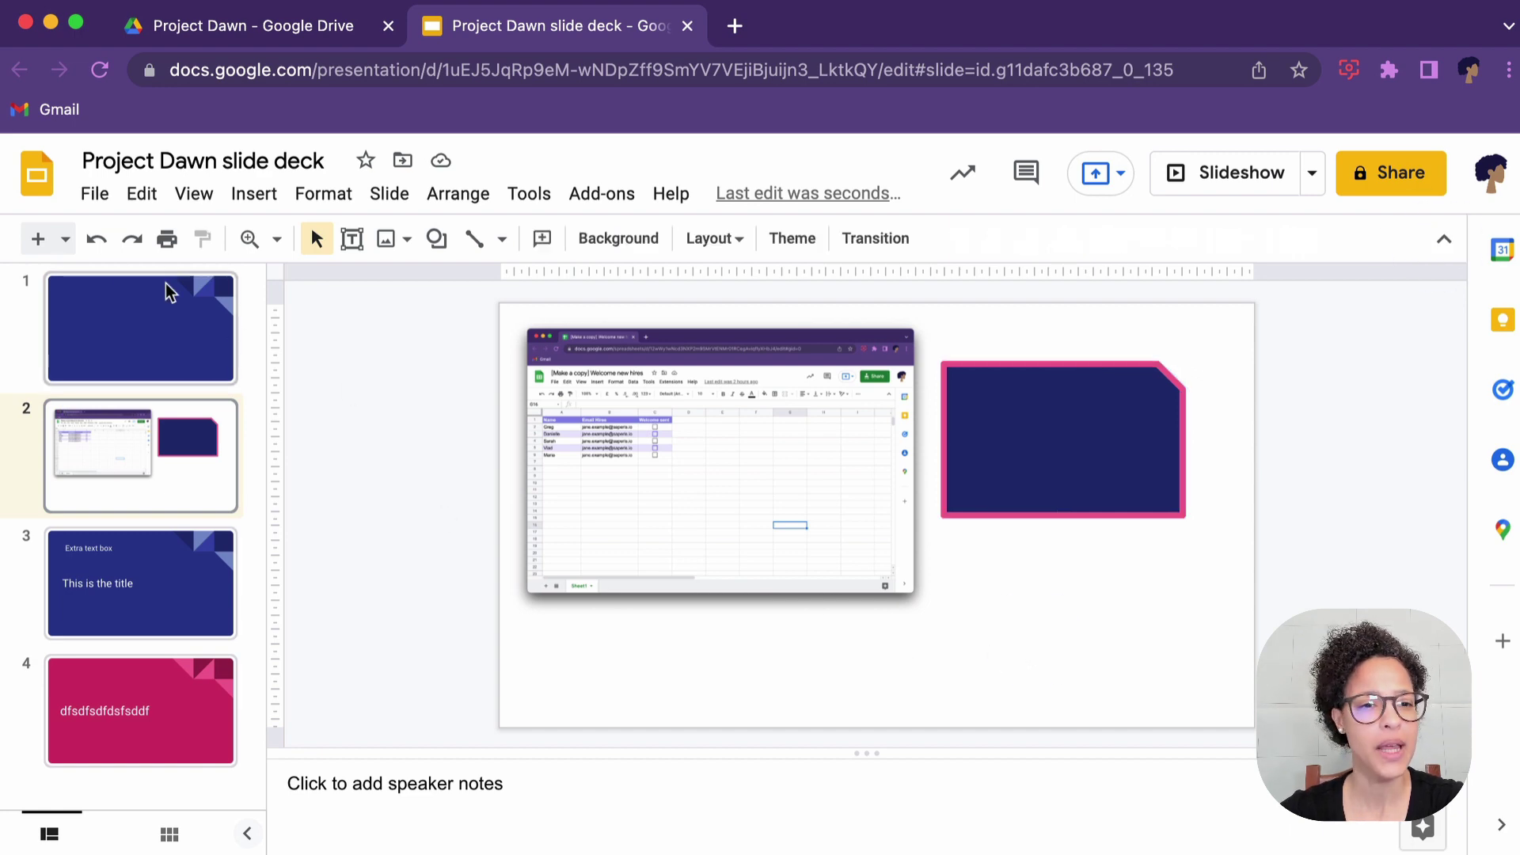
- Add a Blank slide 3 and insert the Team Meeting video from Google Drive onto it
left_click(65, 239)
left_click(316, 707)
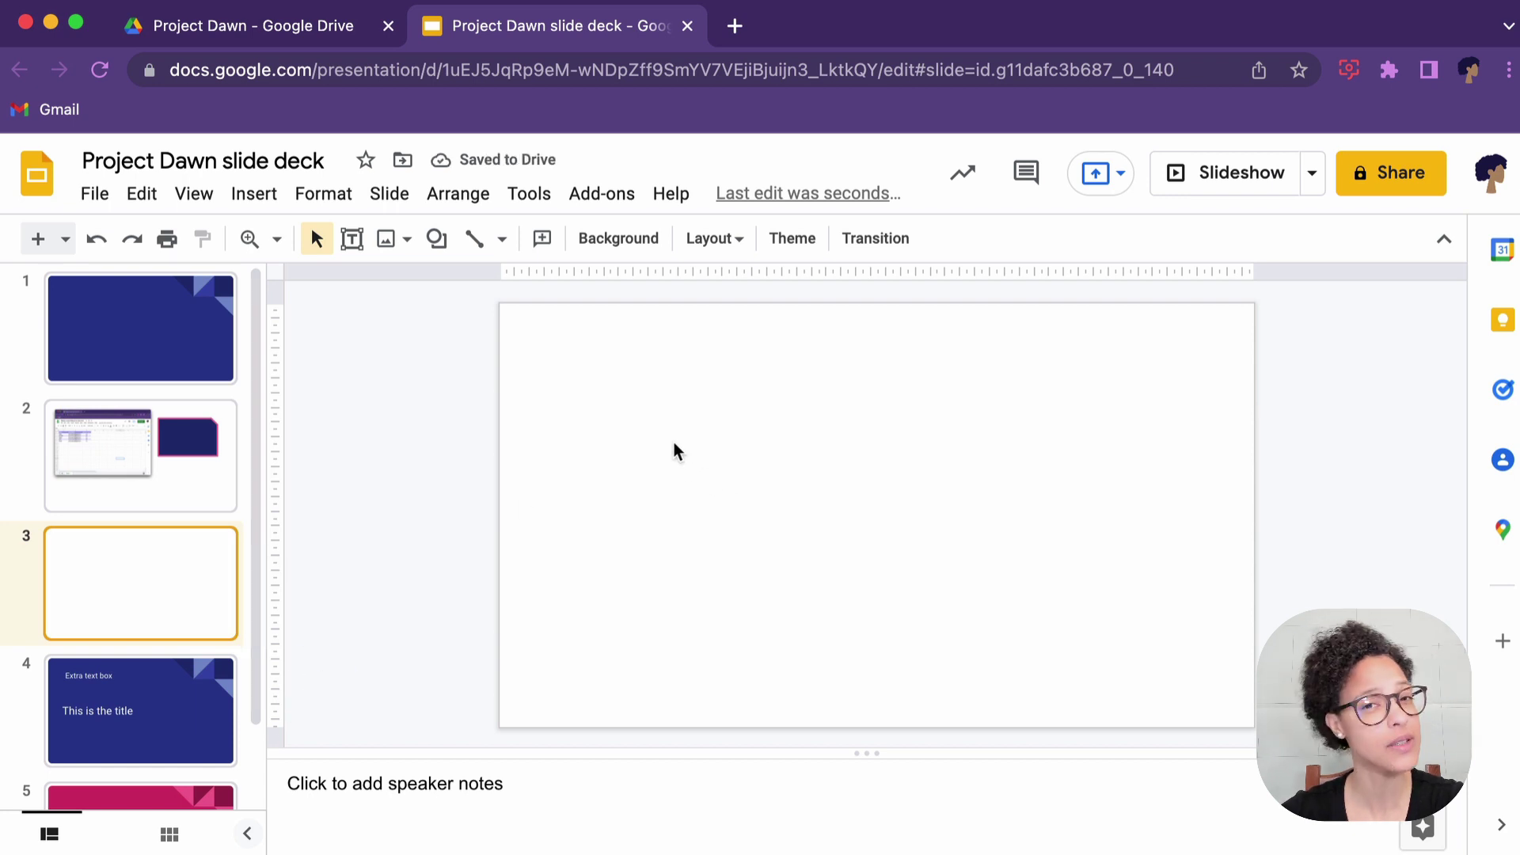
left_click(258, 194)
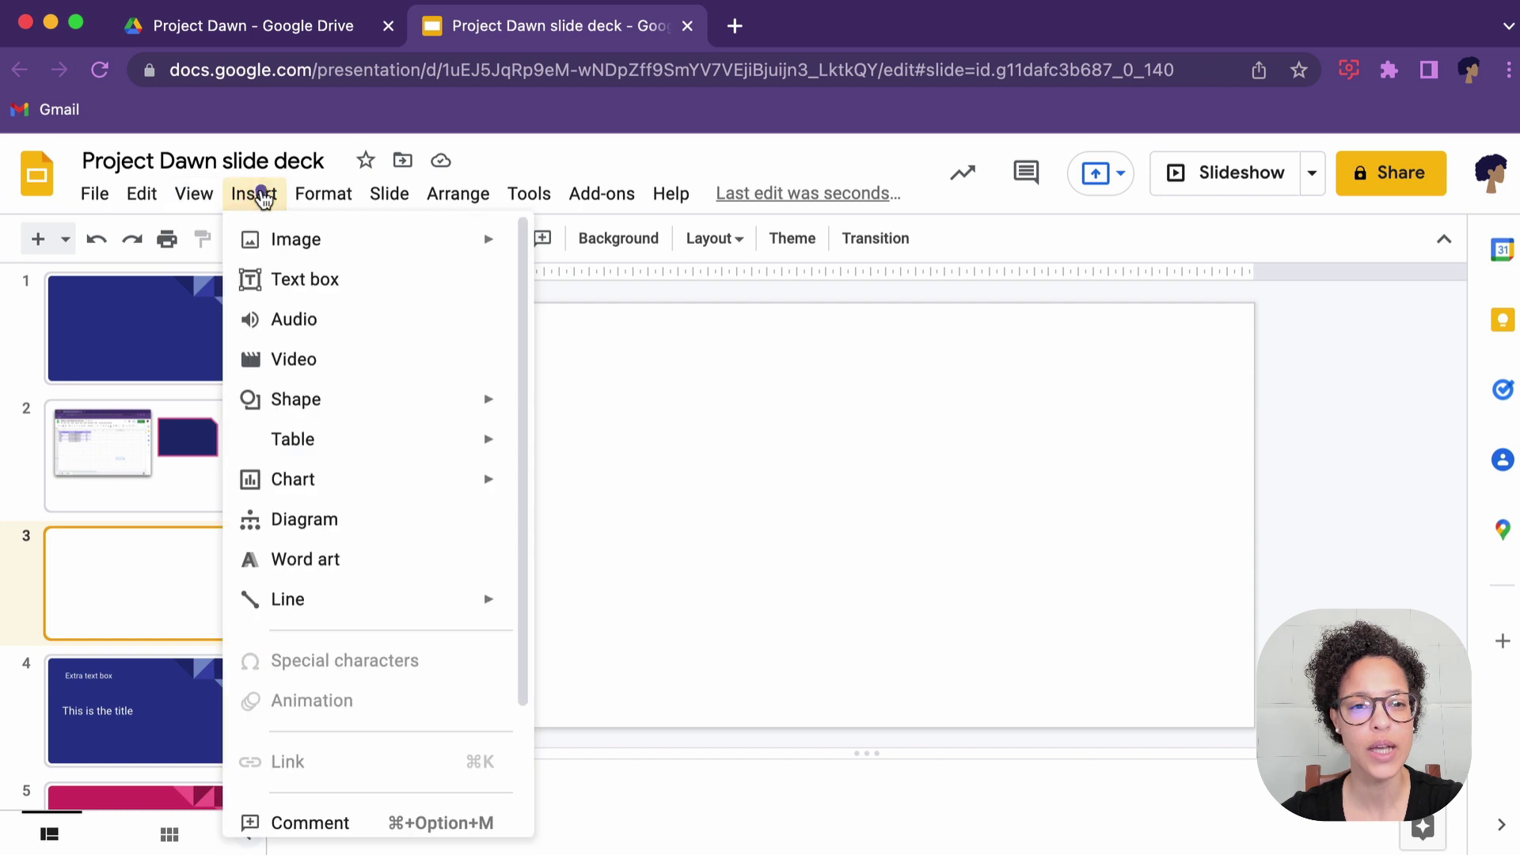
left_click(316, 359)
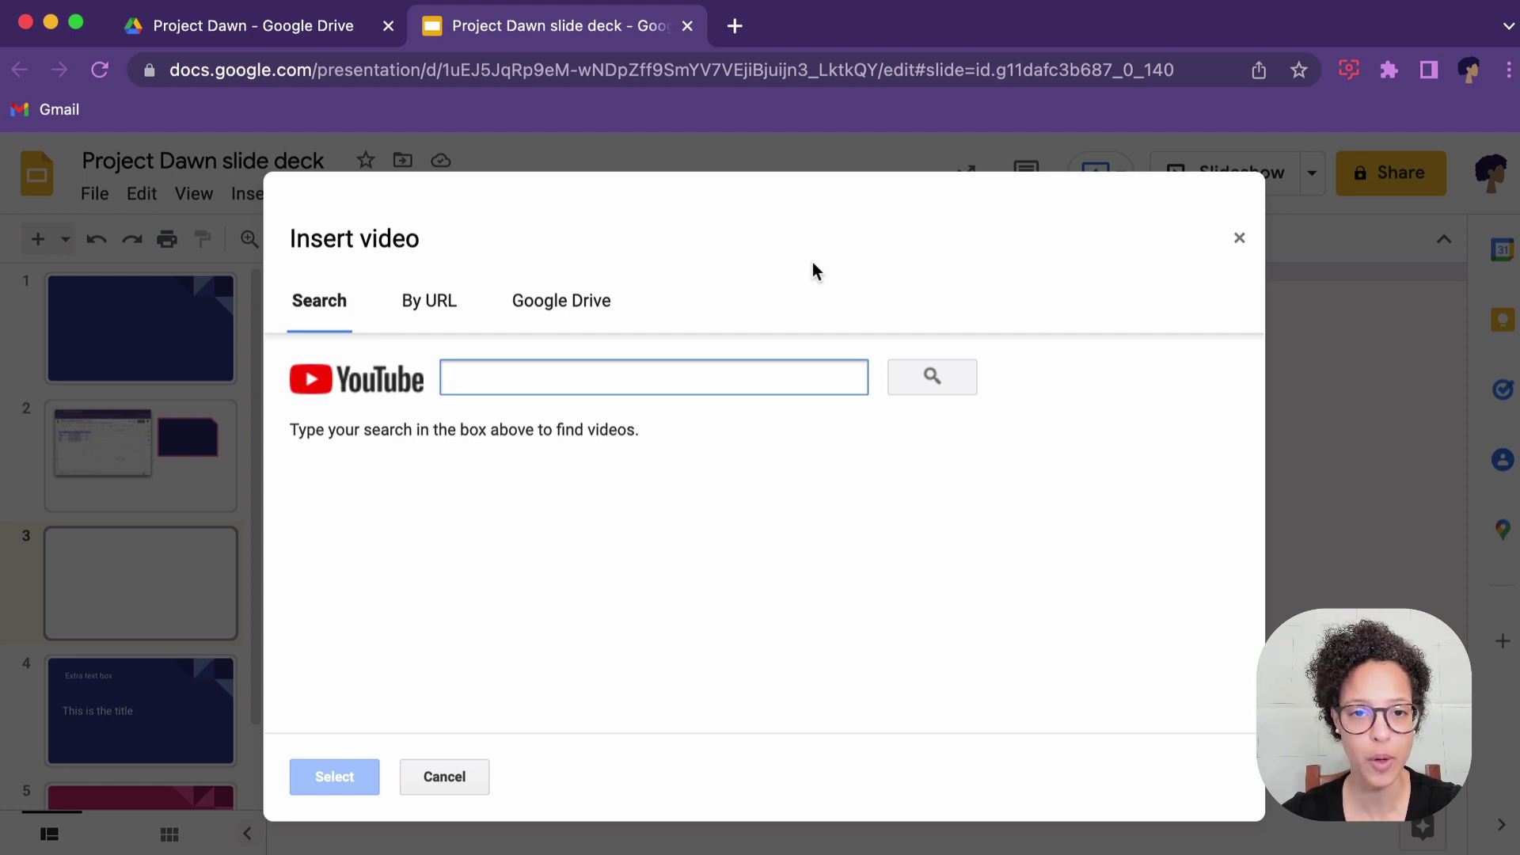
left_click(594, 316)
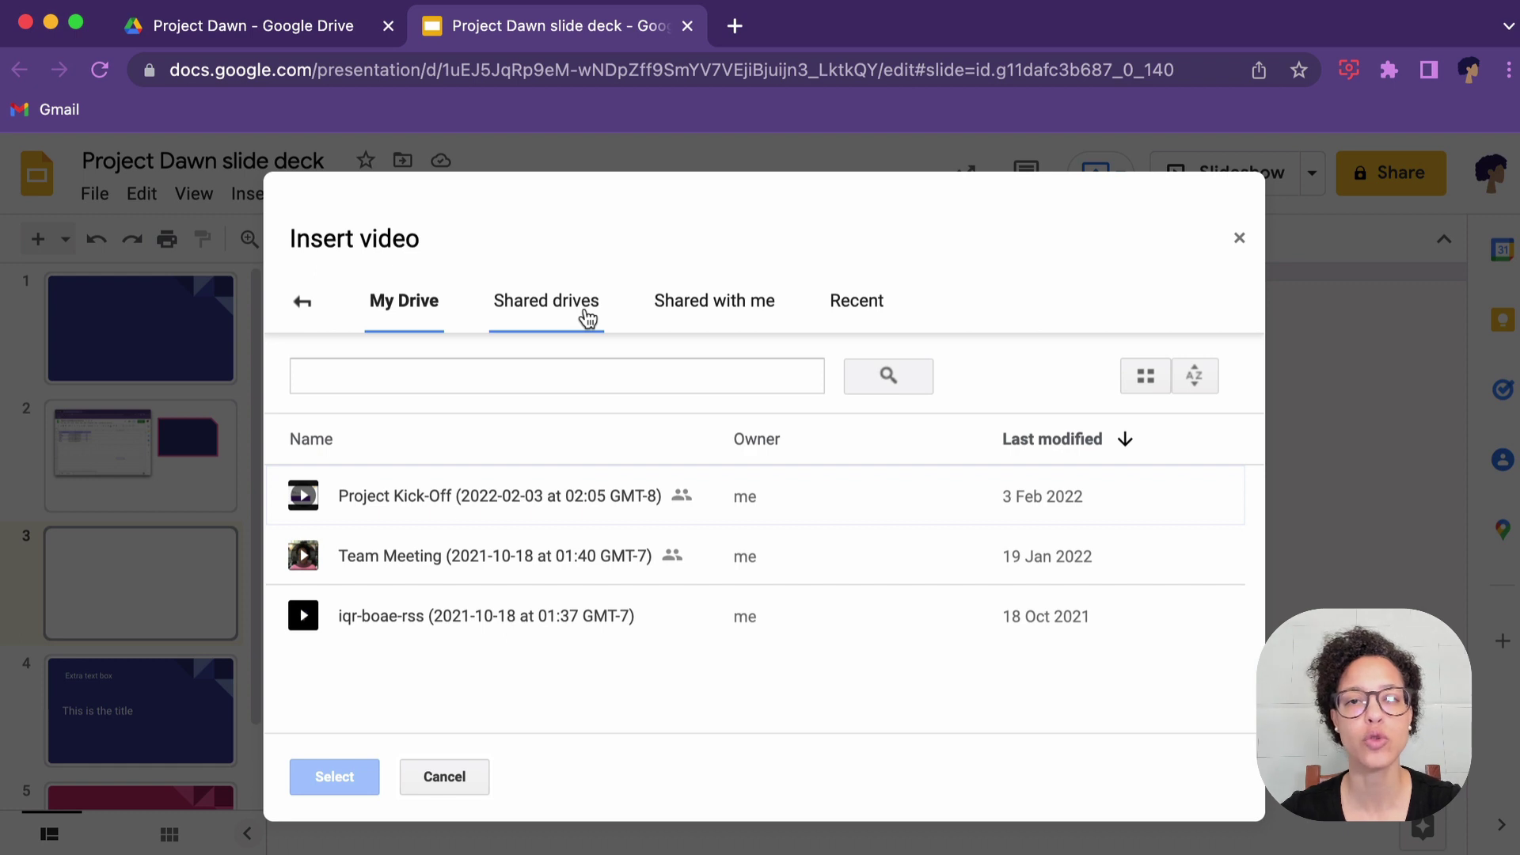
left_click(472, 567)
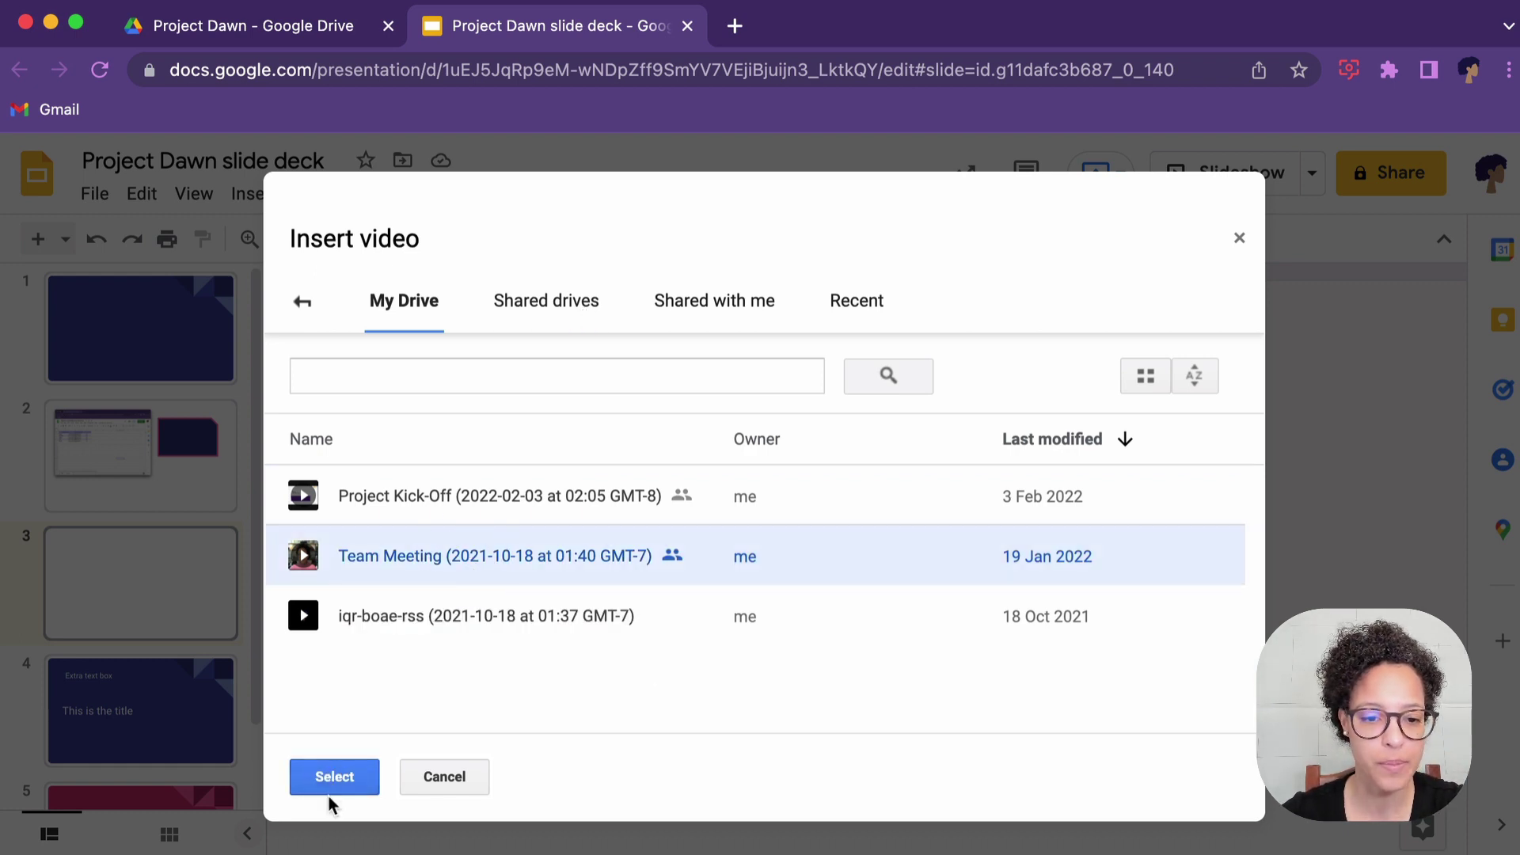
left_click(328, 799)
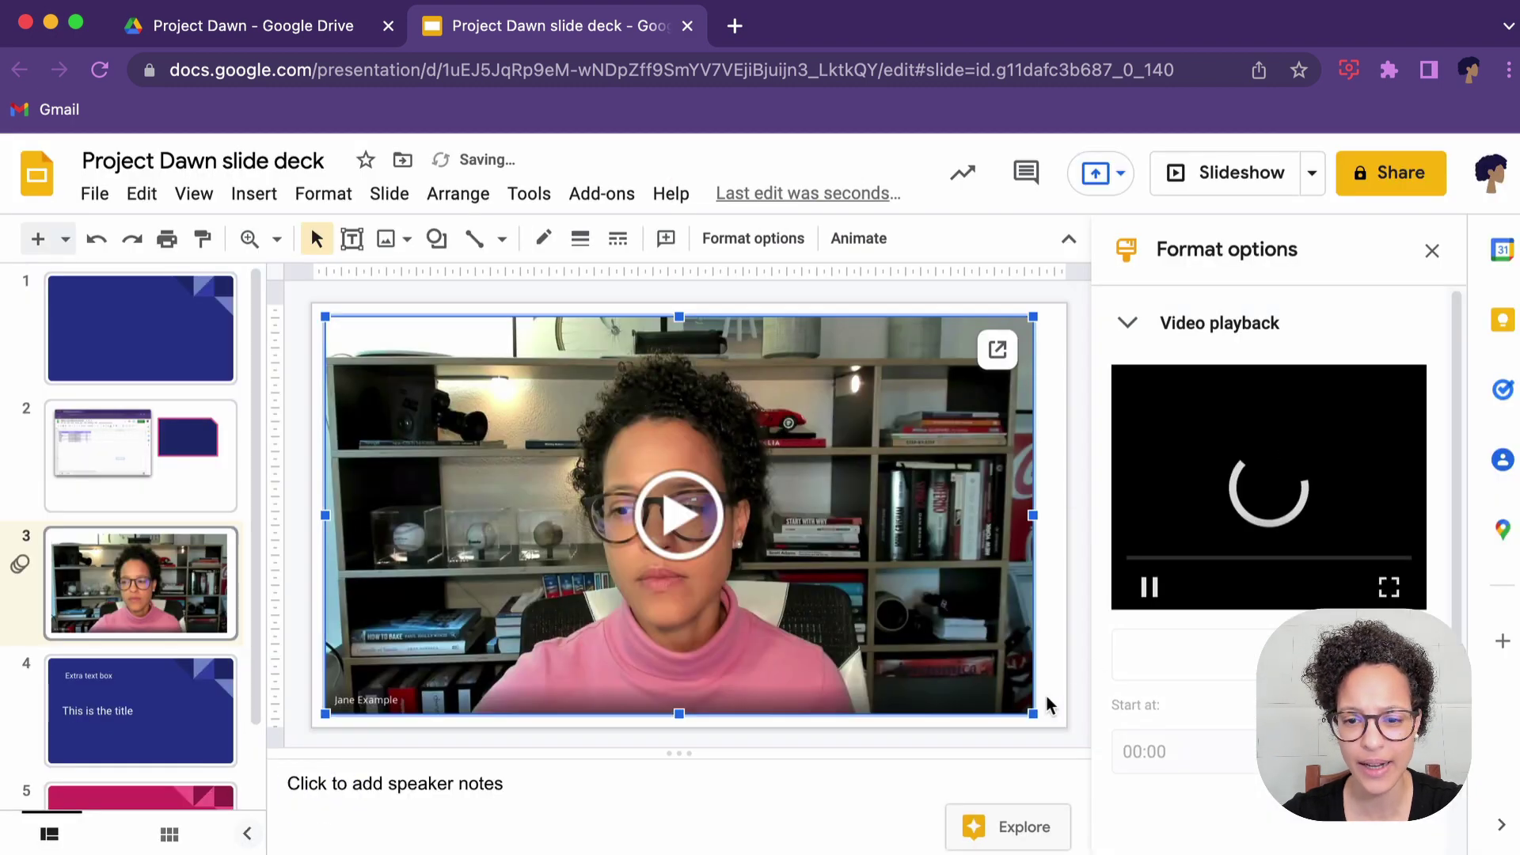
- Shrink the Team Meeting video toward the slide's upper-left by dragging its corner handle
left_click_drag(1036, 711, 887, 633)
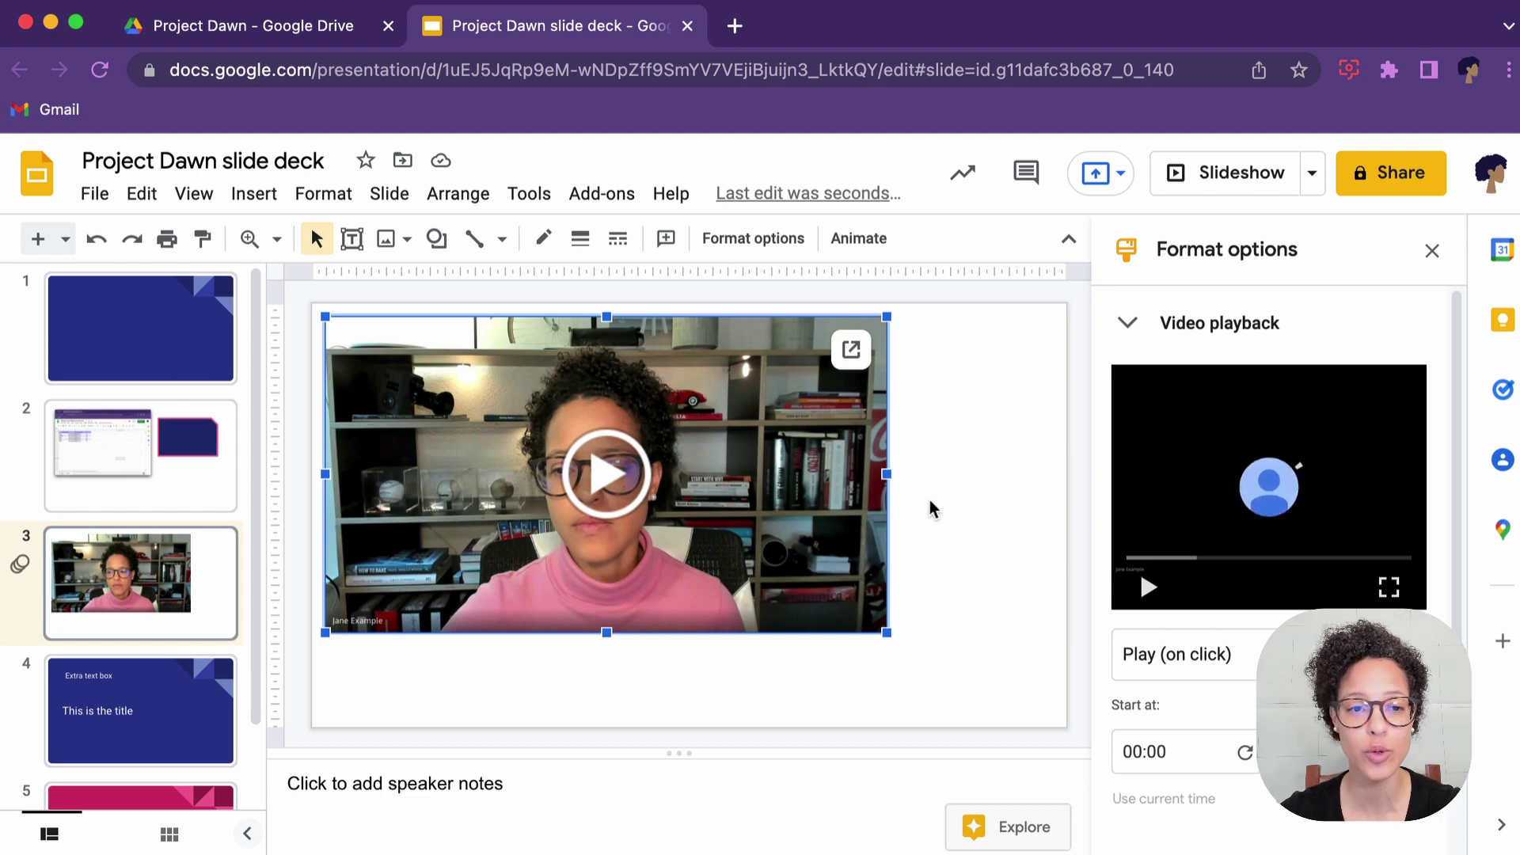
- Add a blank slide 4 and bring up the Insert video dialog's YouTube search
left_click(65, 239)
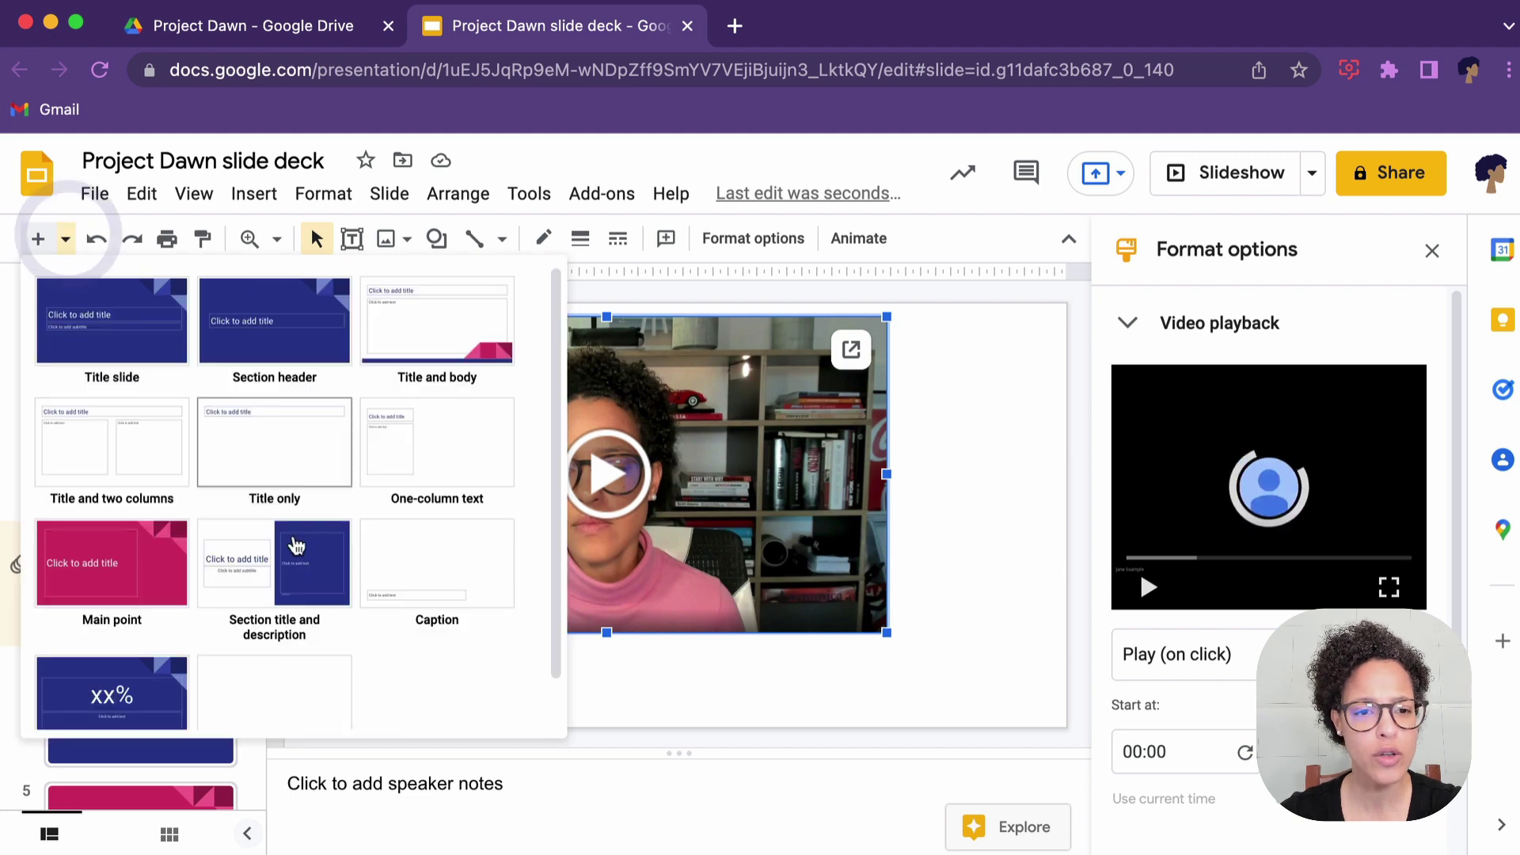
left_click(310, 681)
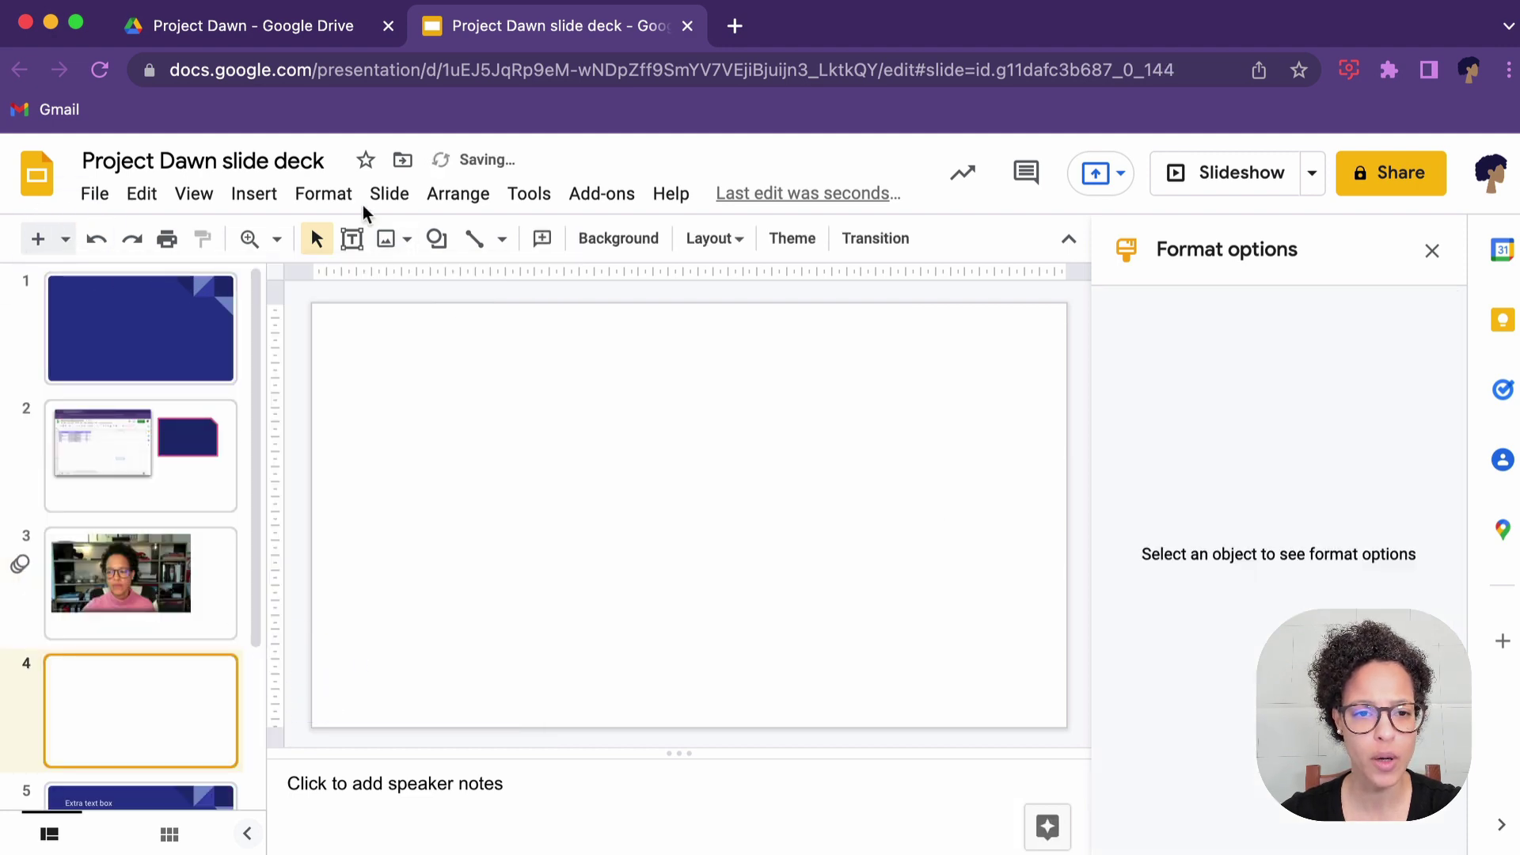
left_click(278, 204)
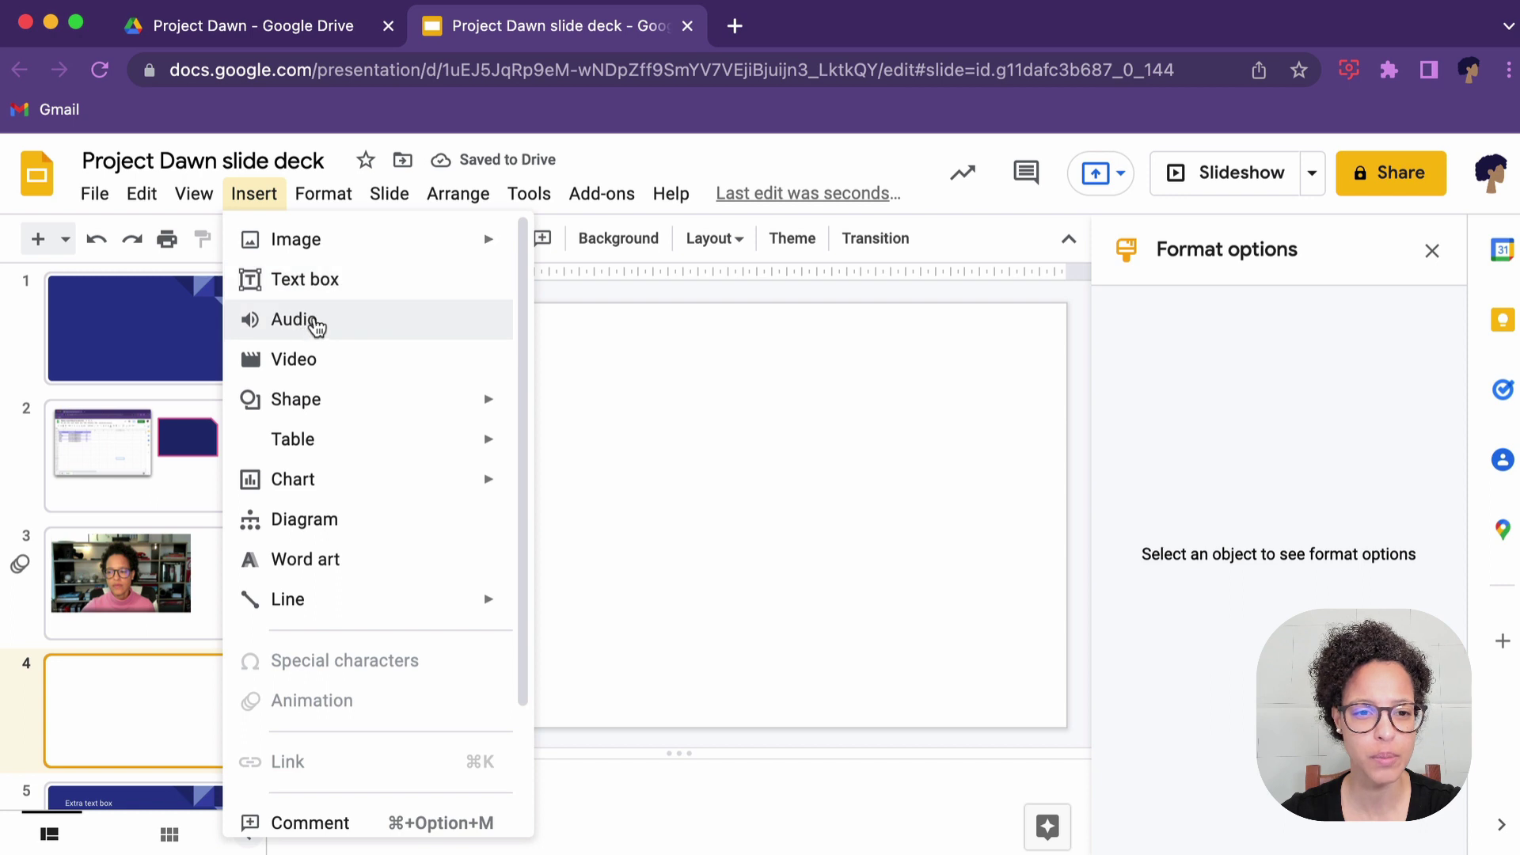
left_click(321, 353)
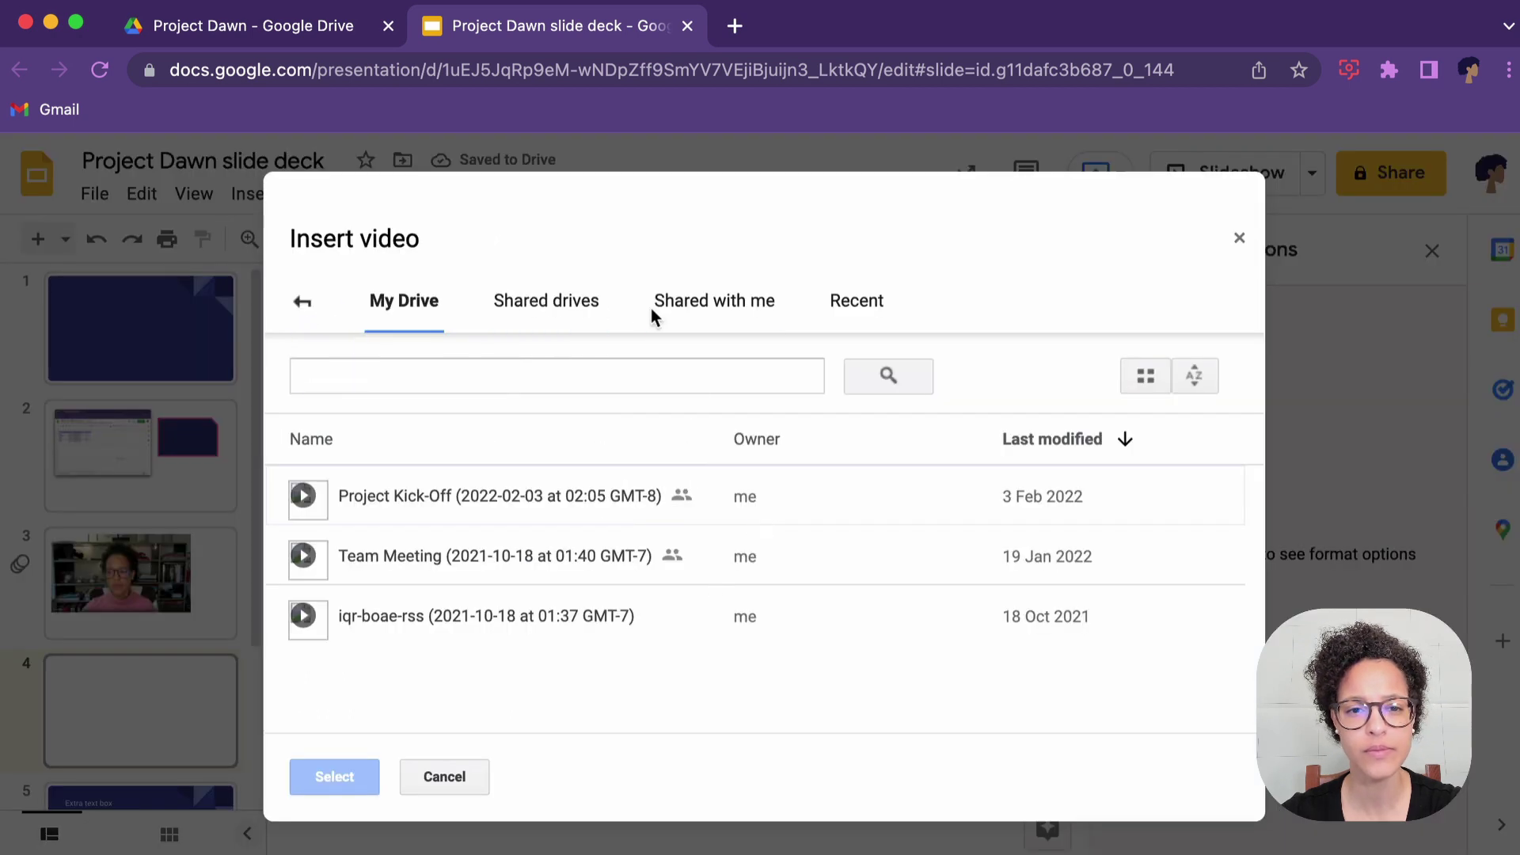
left_click(302, 303)
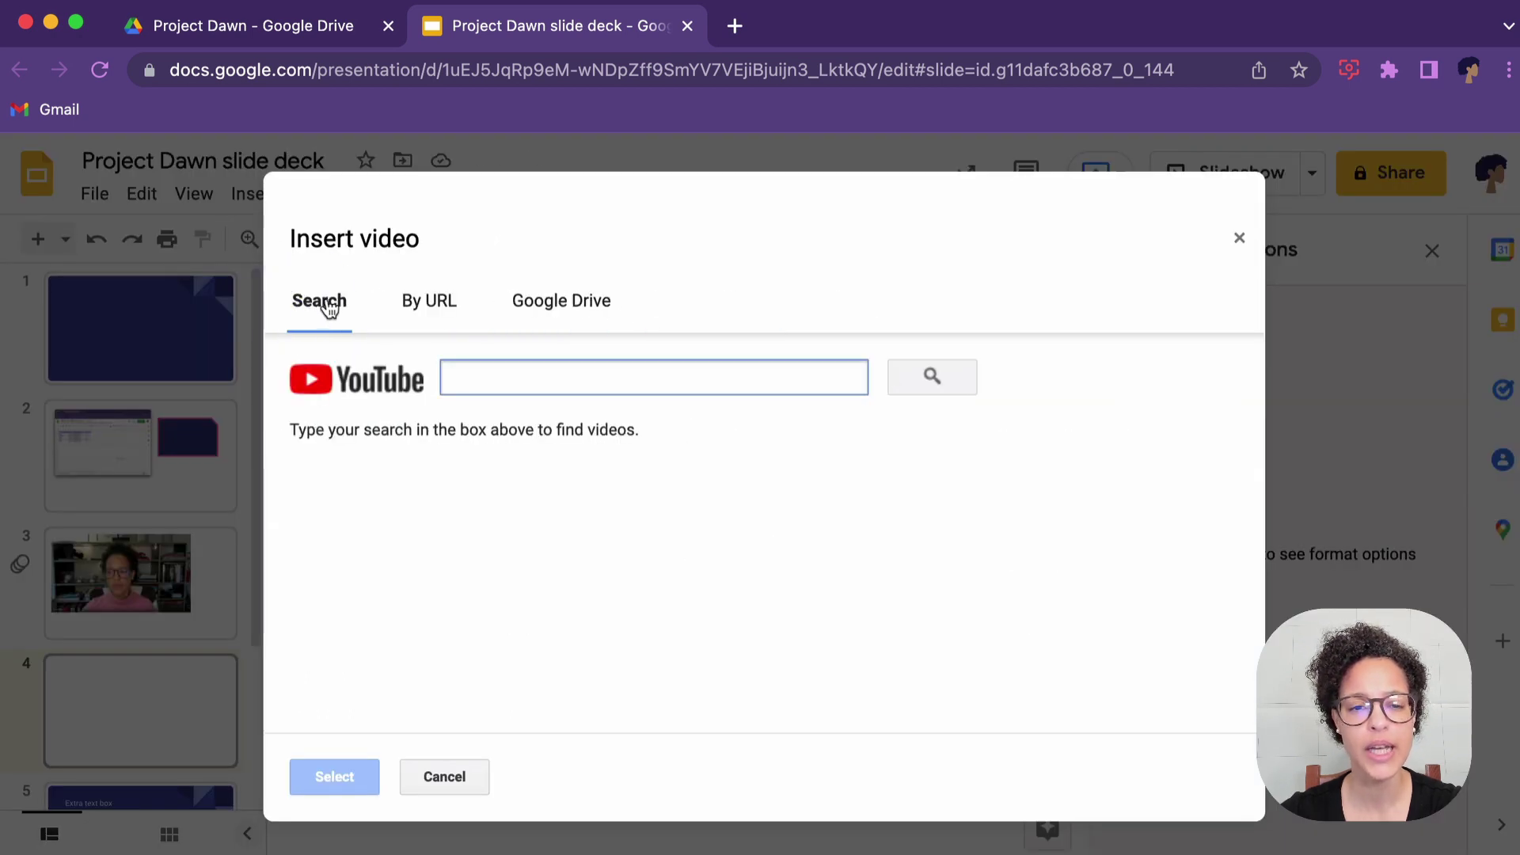
left_click(431, 303)
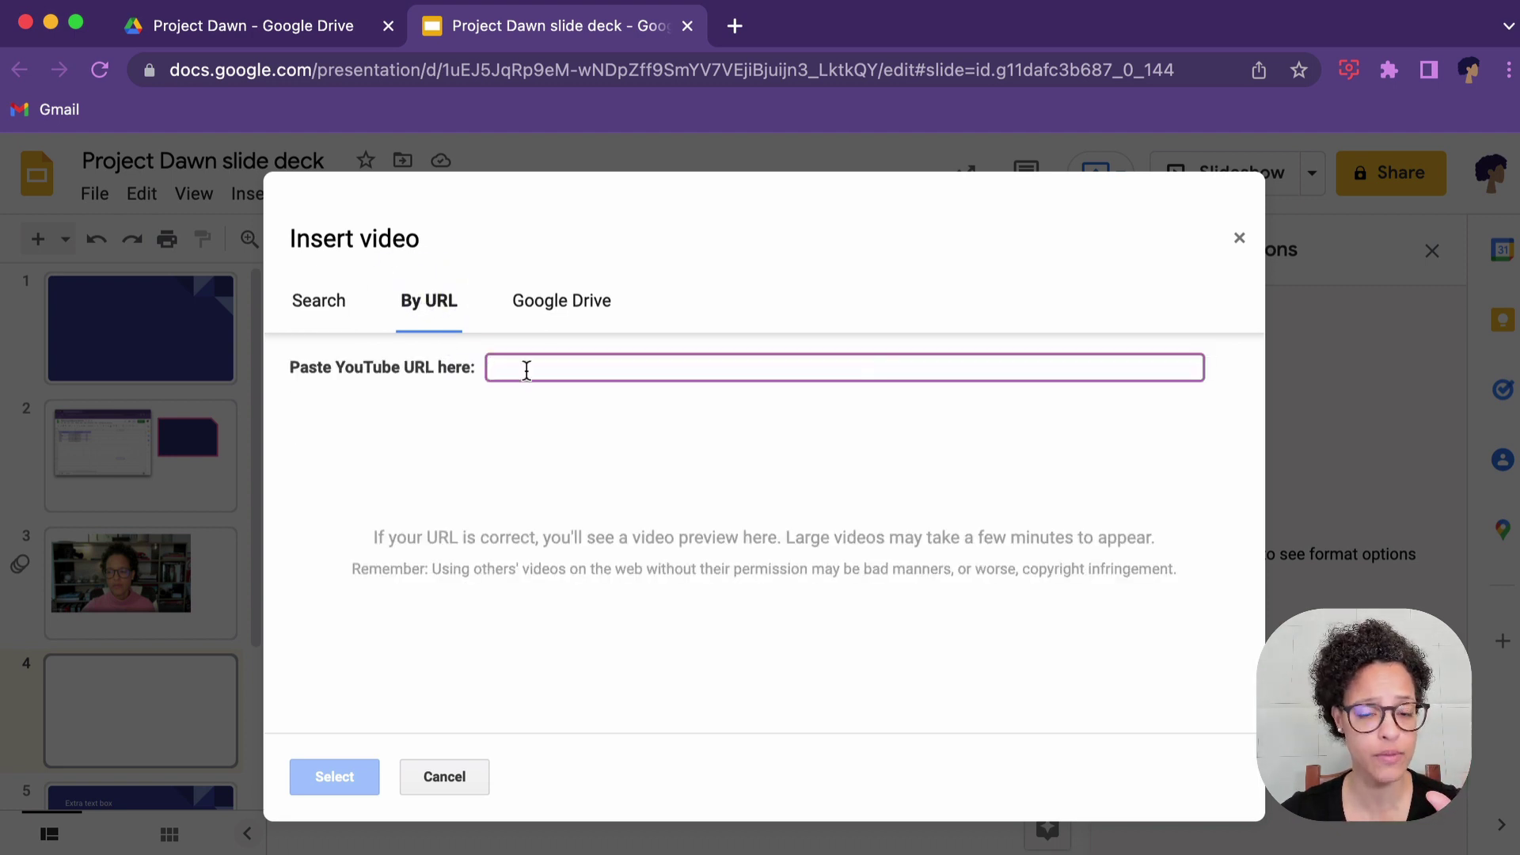
left_click(293, 296)
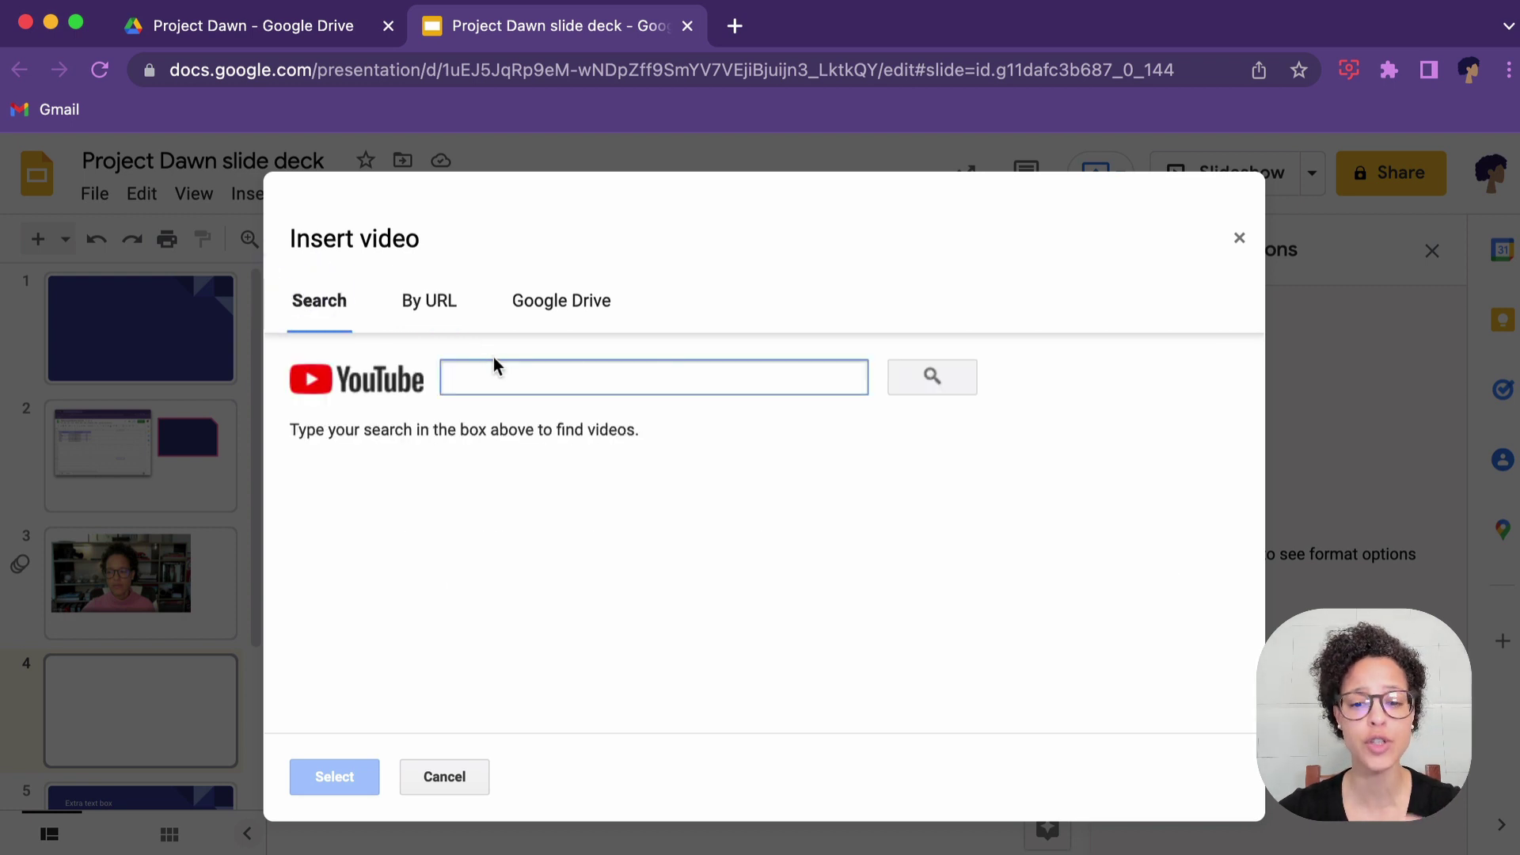
- Search YouTube for 'google apps script', insert the Tutorial for Beginners video, and move it upper-left
type("go")
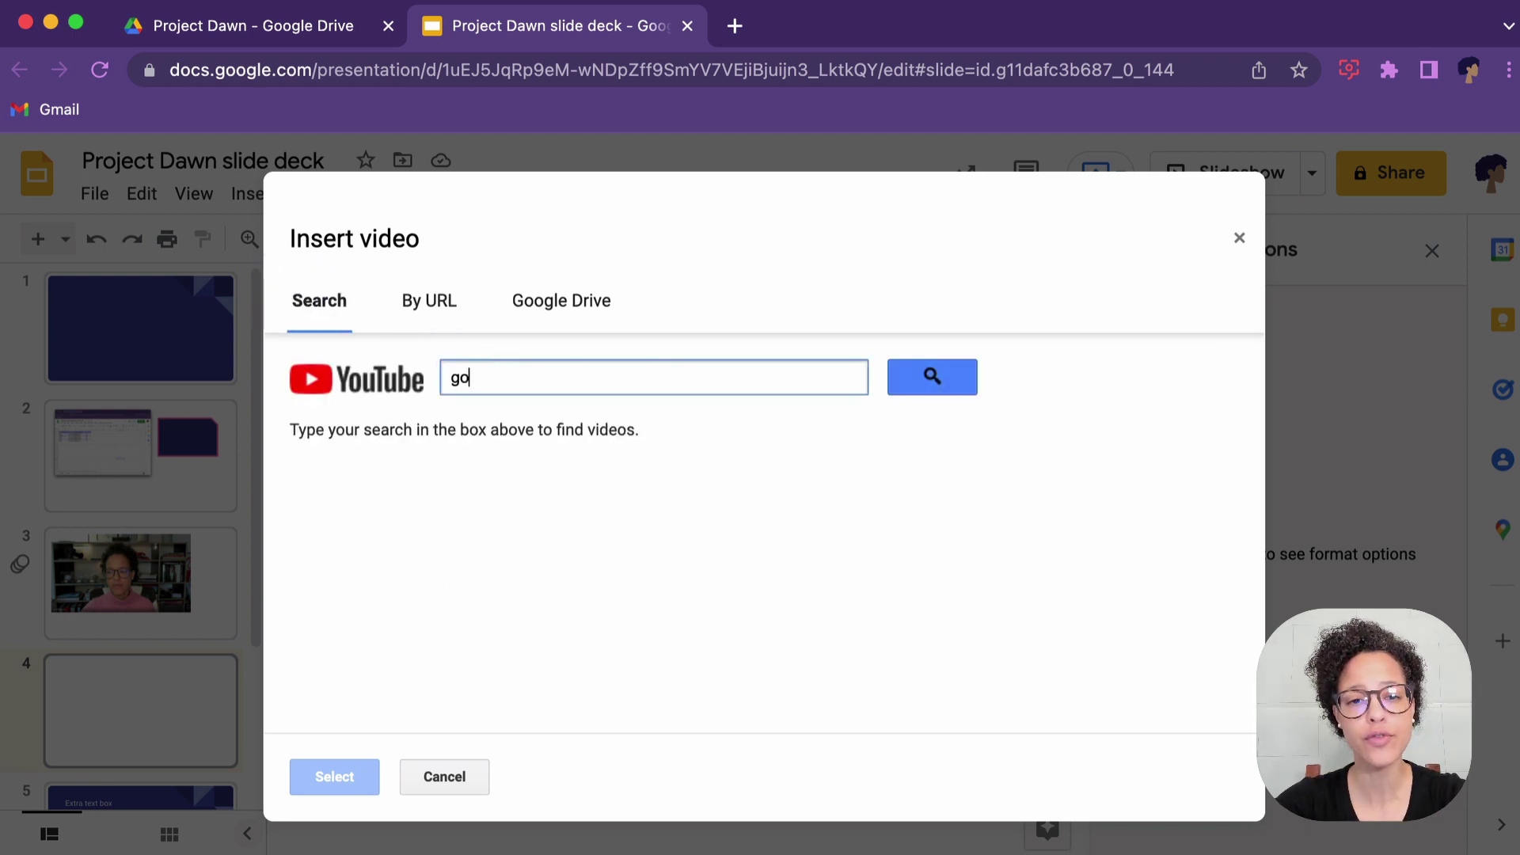
type("ogle apps script")
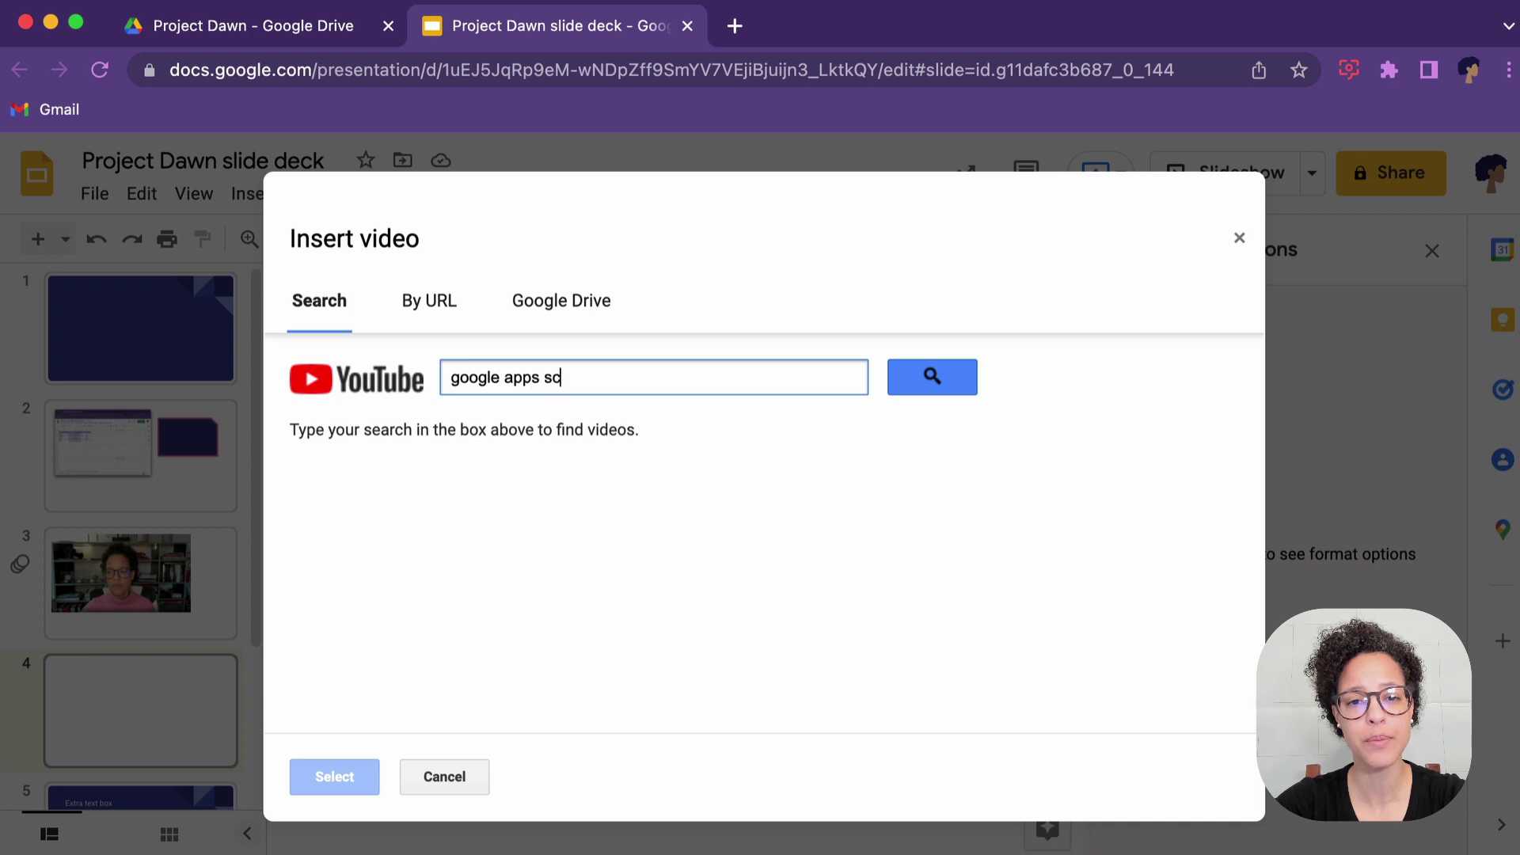
key("Return")
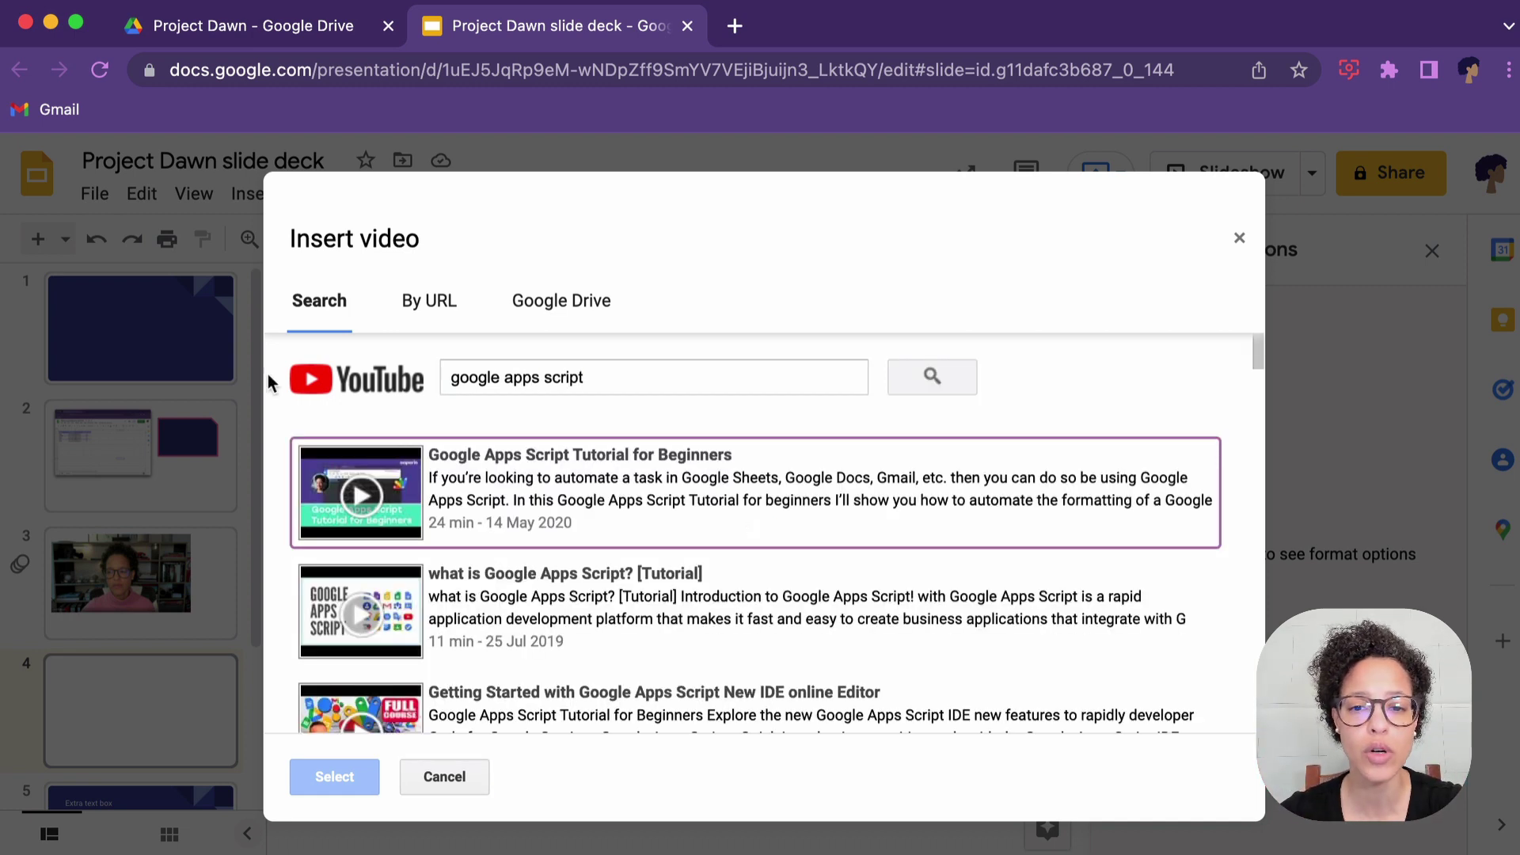
left_click(577, 492)
left_click(341, 780)
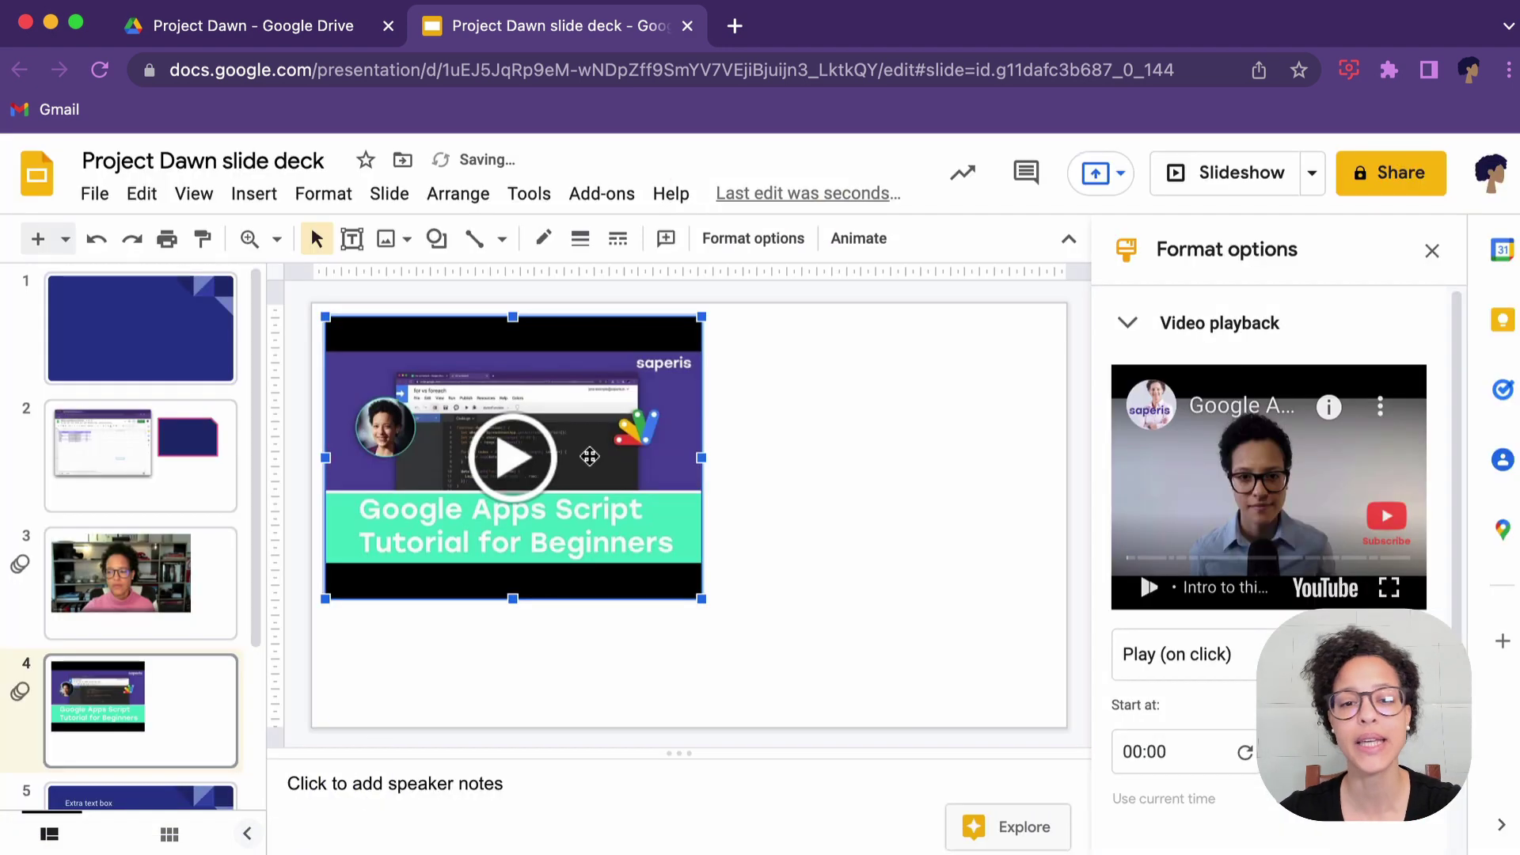
left_click_drag(608, 428, 788, 475)
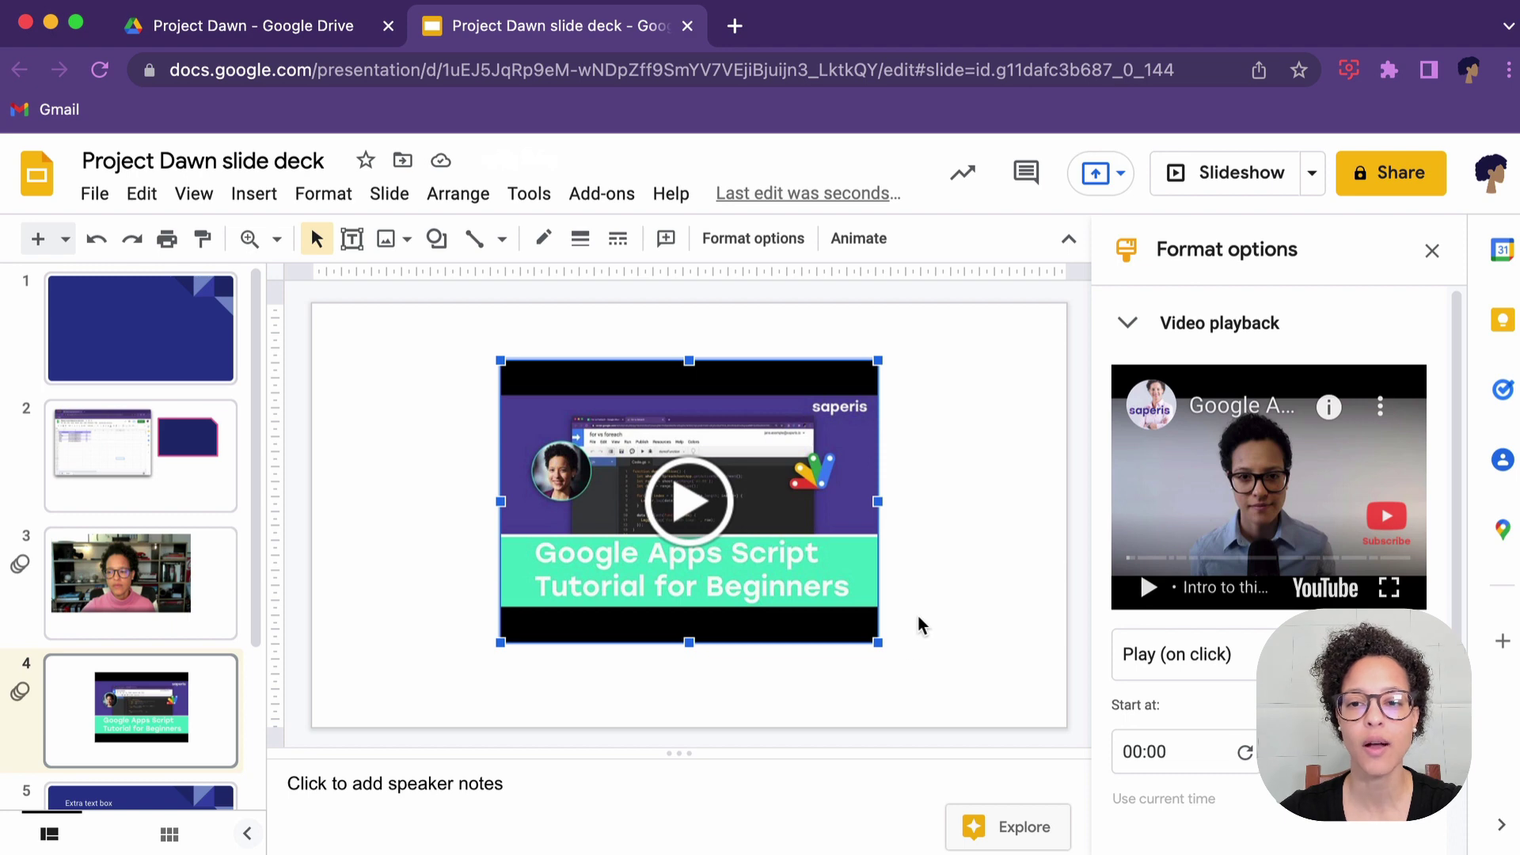
left_click_drag(858, 524, 695, 504)
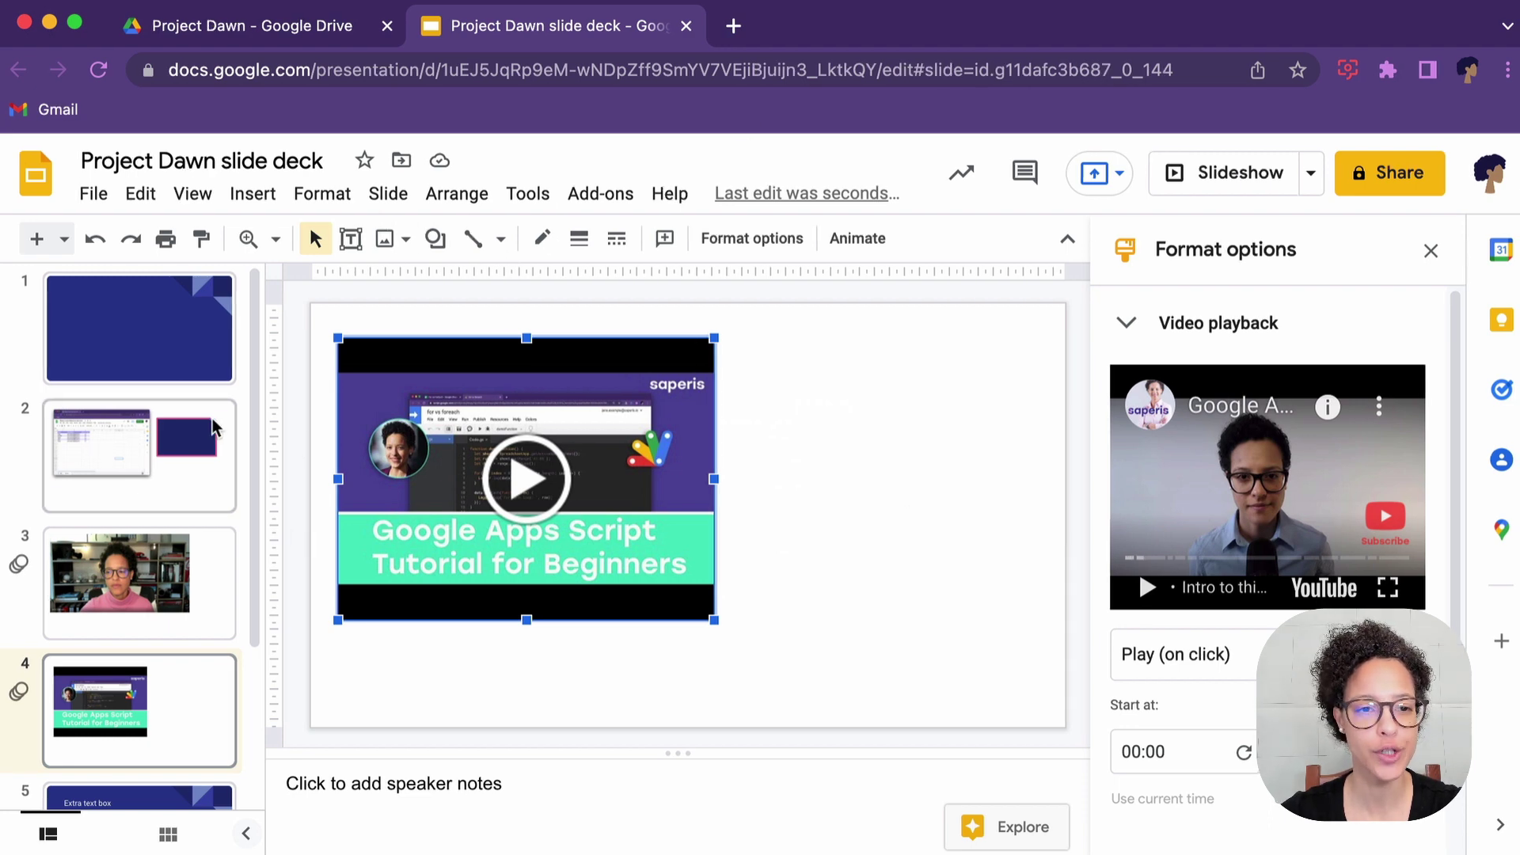
- Add a blank slide 5 and start inserting a chart From Sheets
left_click(36, 240)
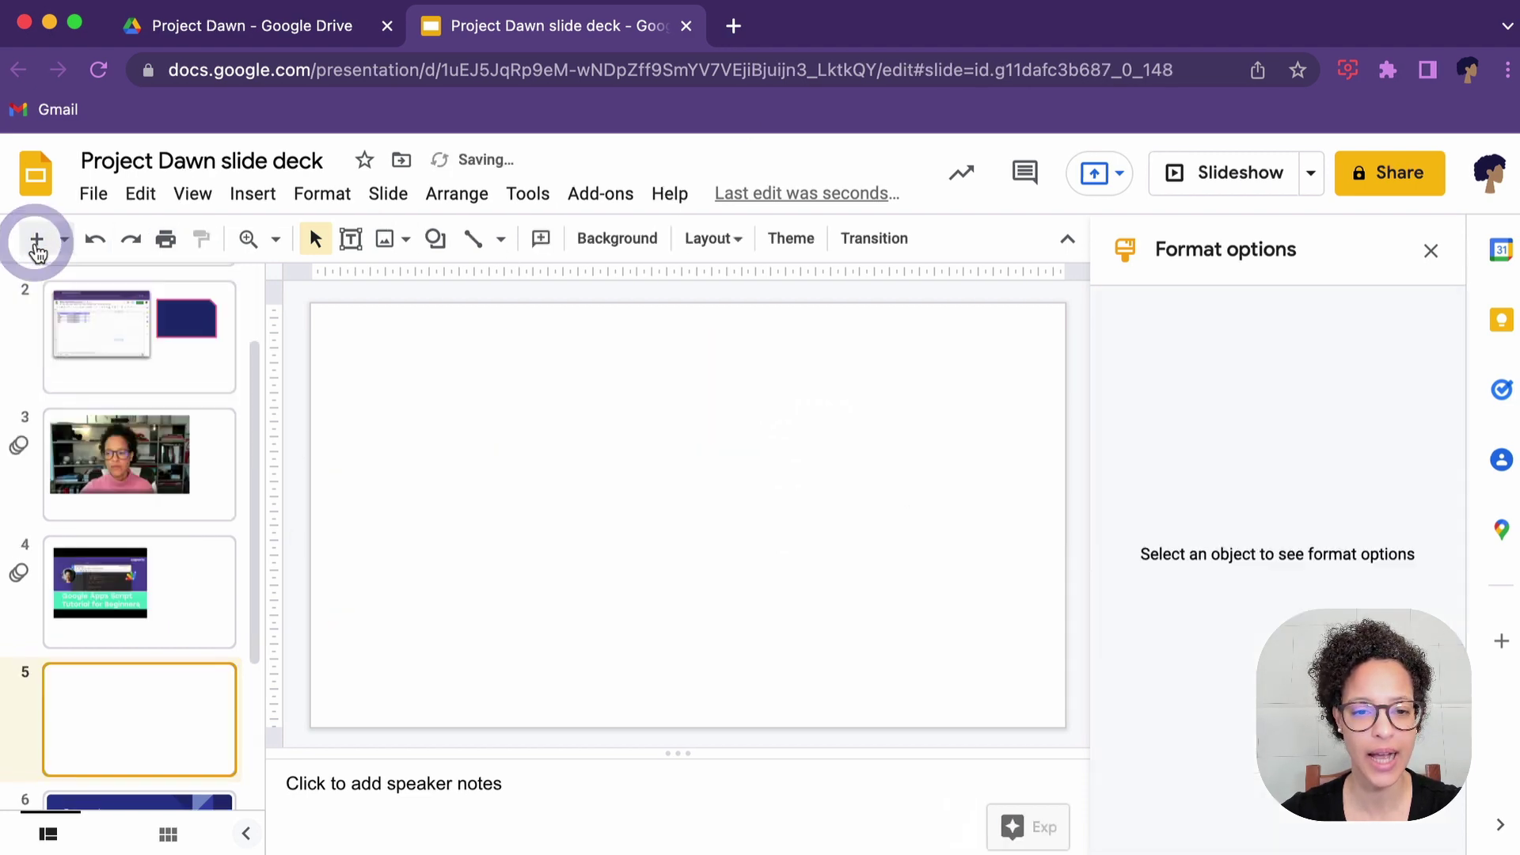
left_click(256, 196)
mouse_move(363, 483)
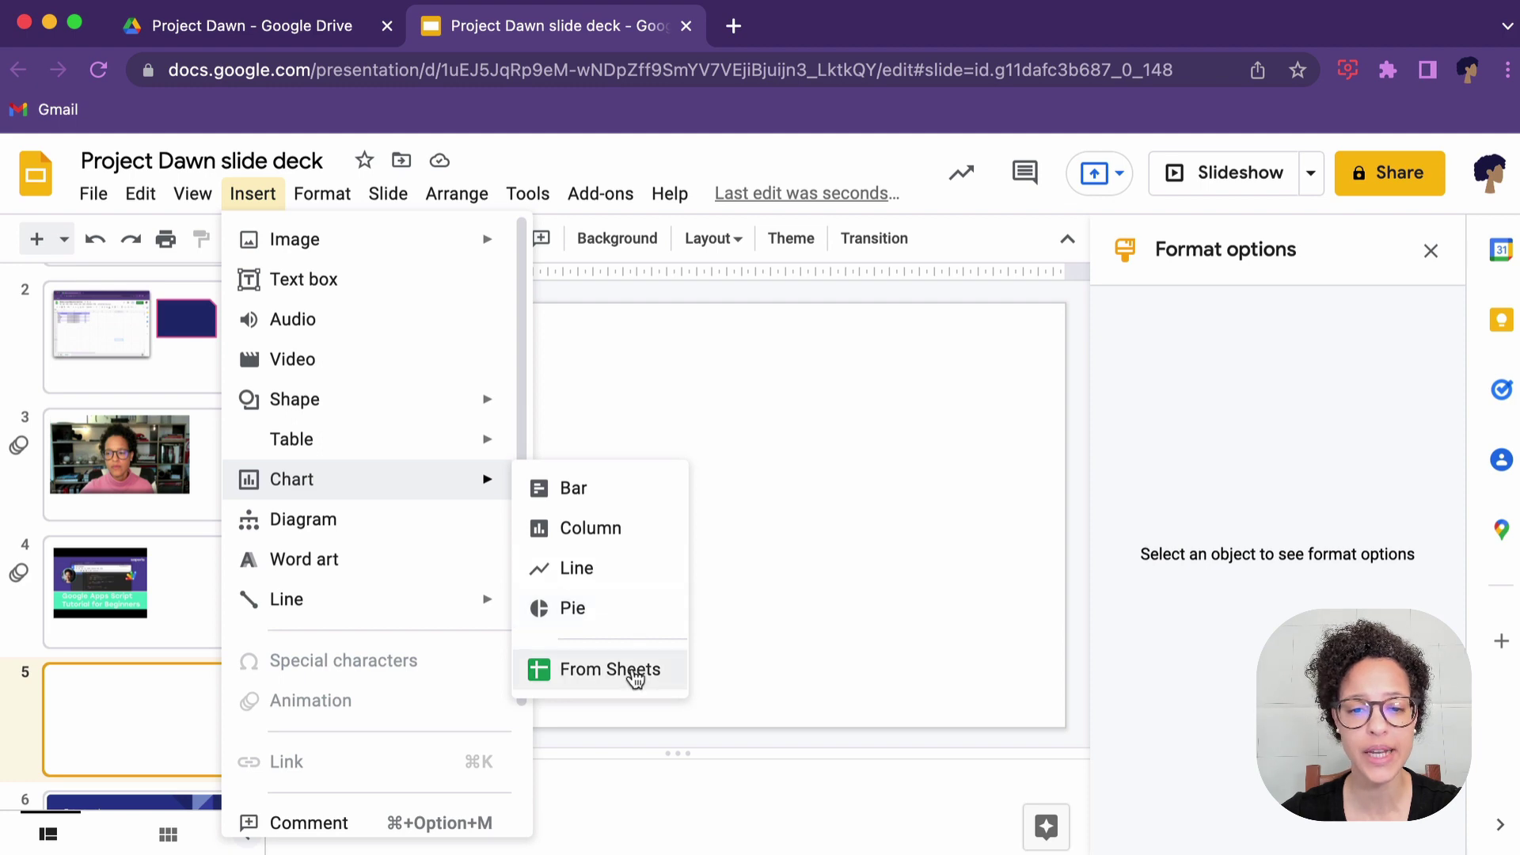
left_click(634, 672)
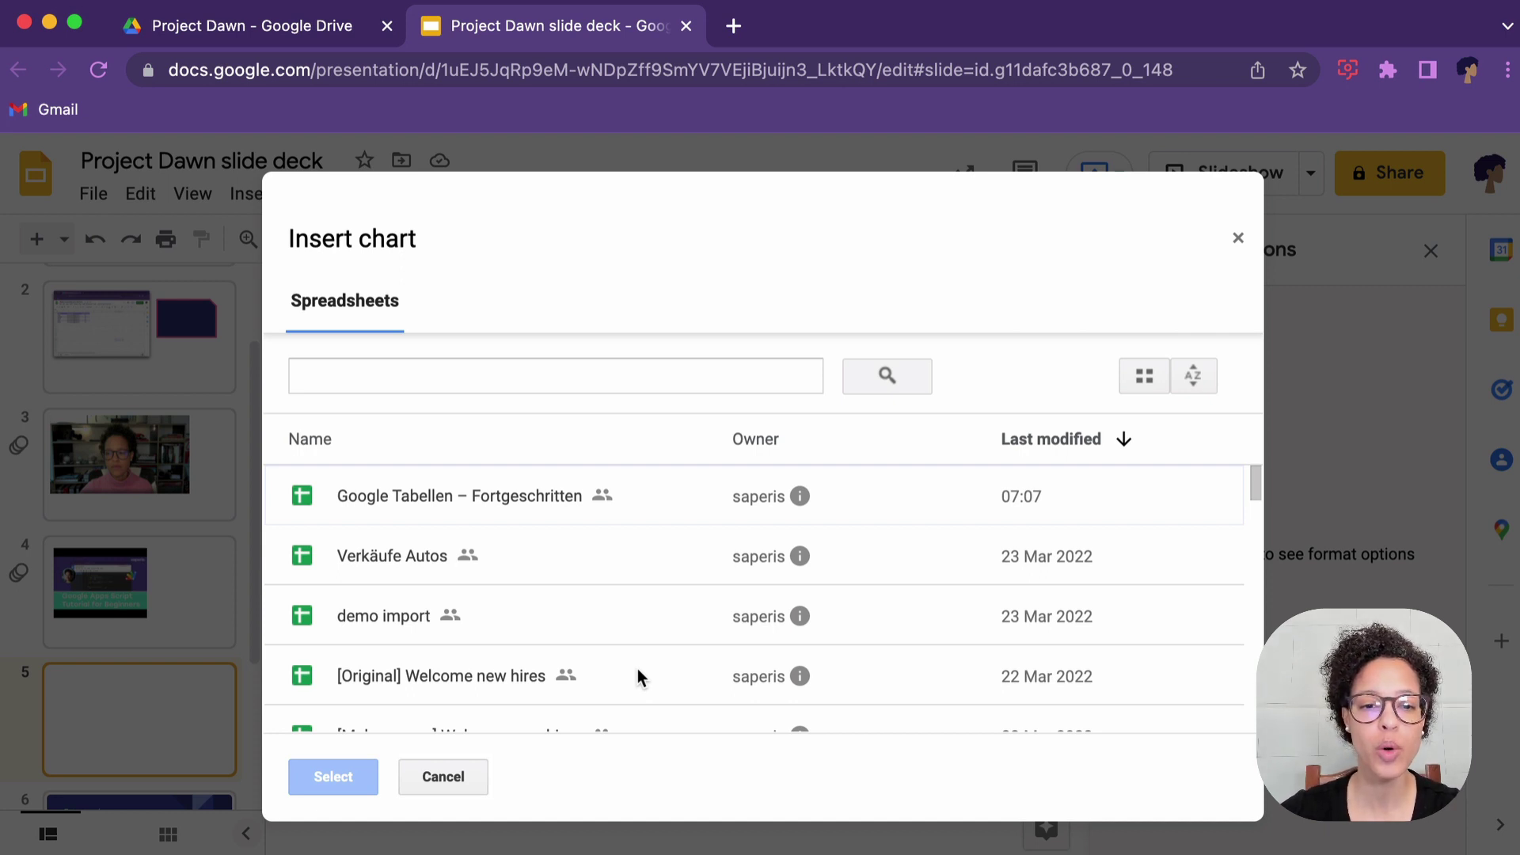
- Pick the Revenue spreadsheet from the list as the chart source
scroll(643, 634, "down", 6)
scroll(640, 629, "up", 3)
scroll(640, 628, "up", 4)
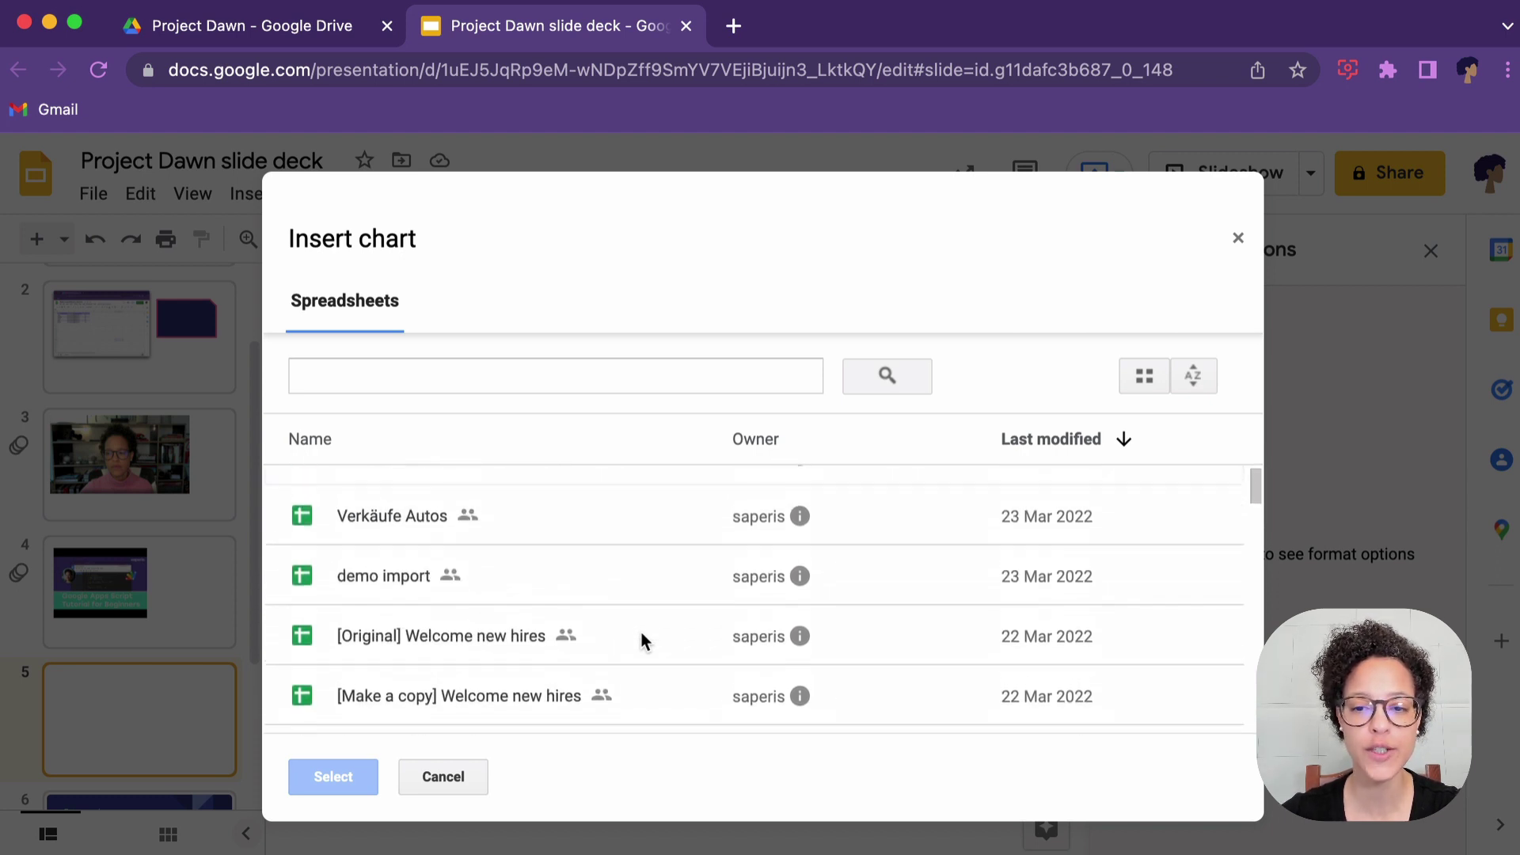
scroll(640, 628, "up", 1)
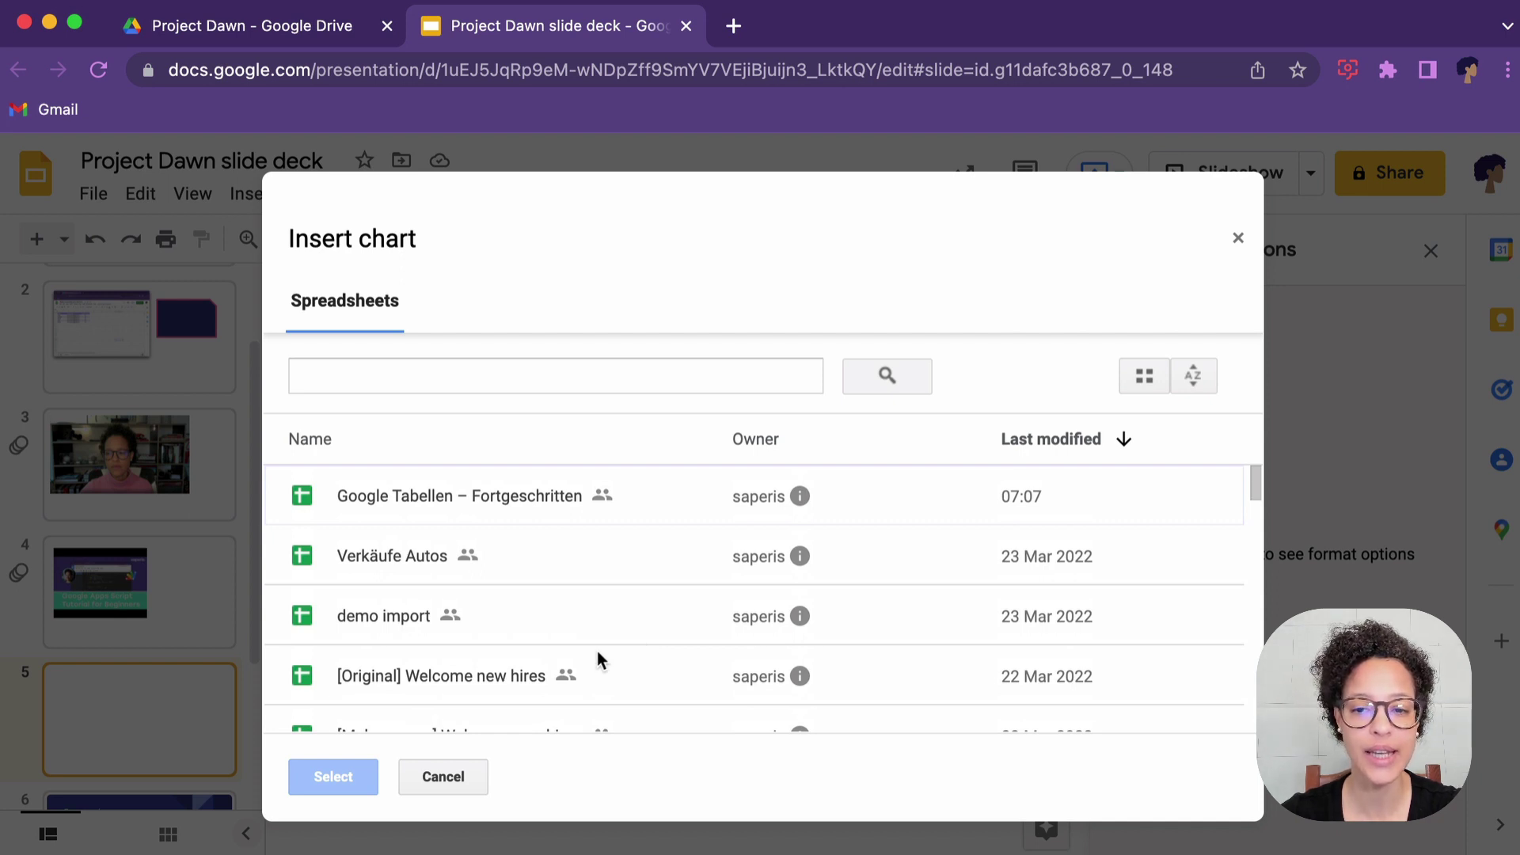
scroll(563, 611, "down", 5)
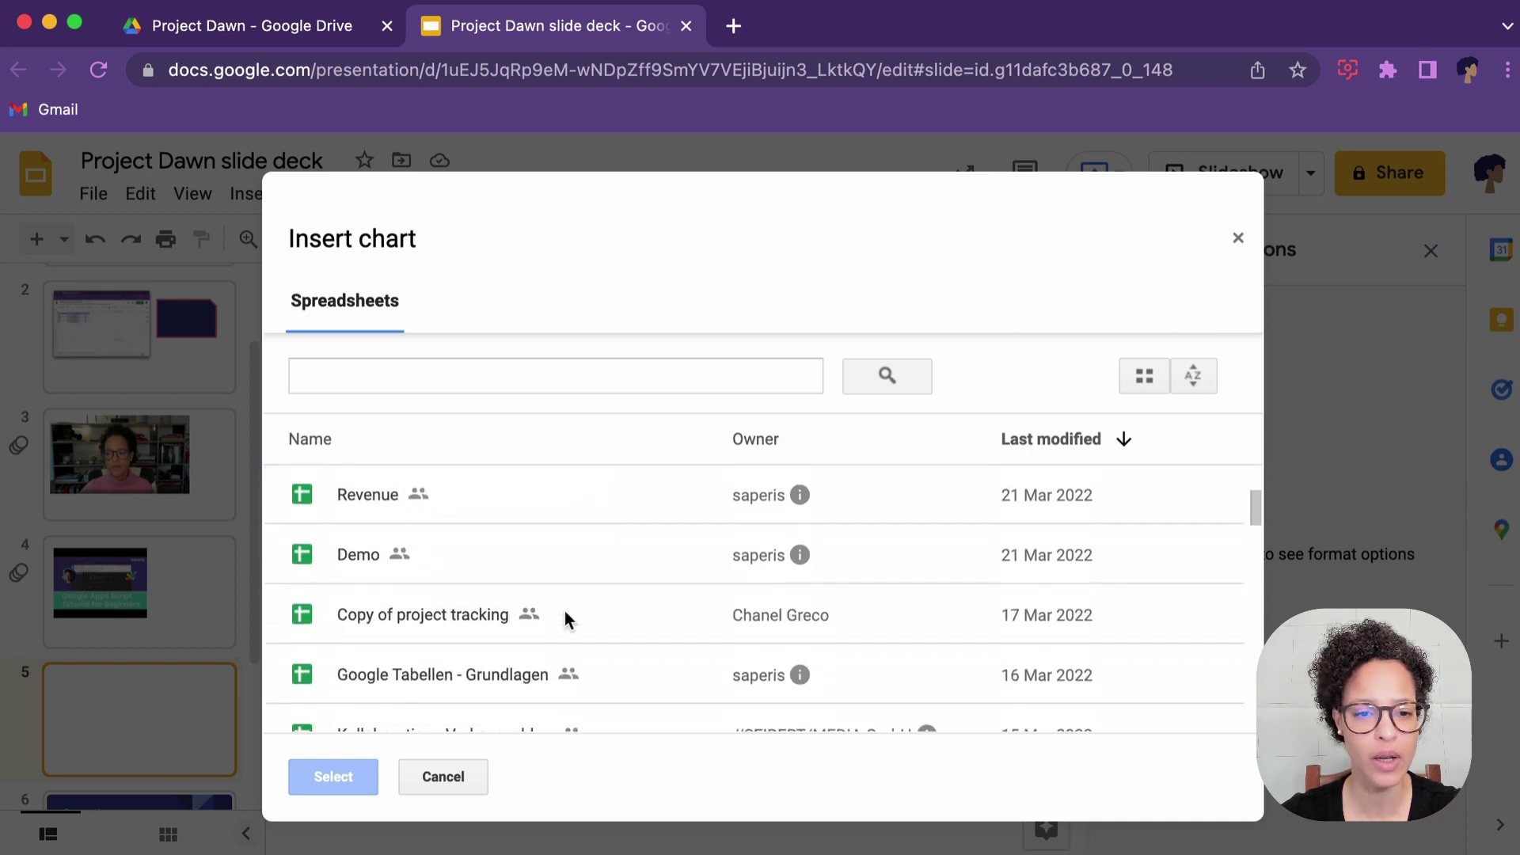
scroll(564, 610, "up", 1)
left_click(532, 506)
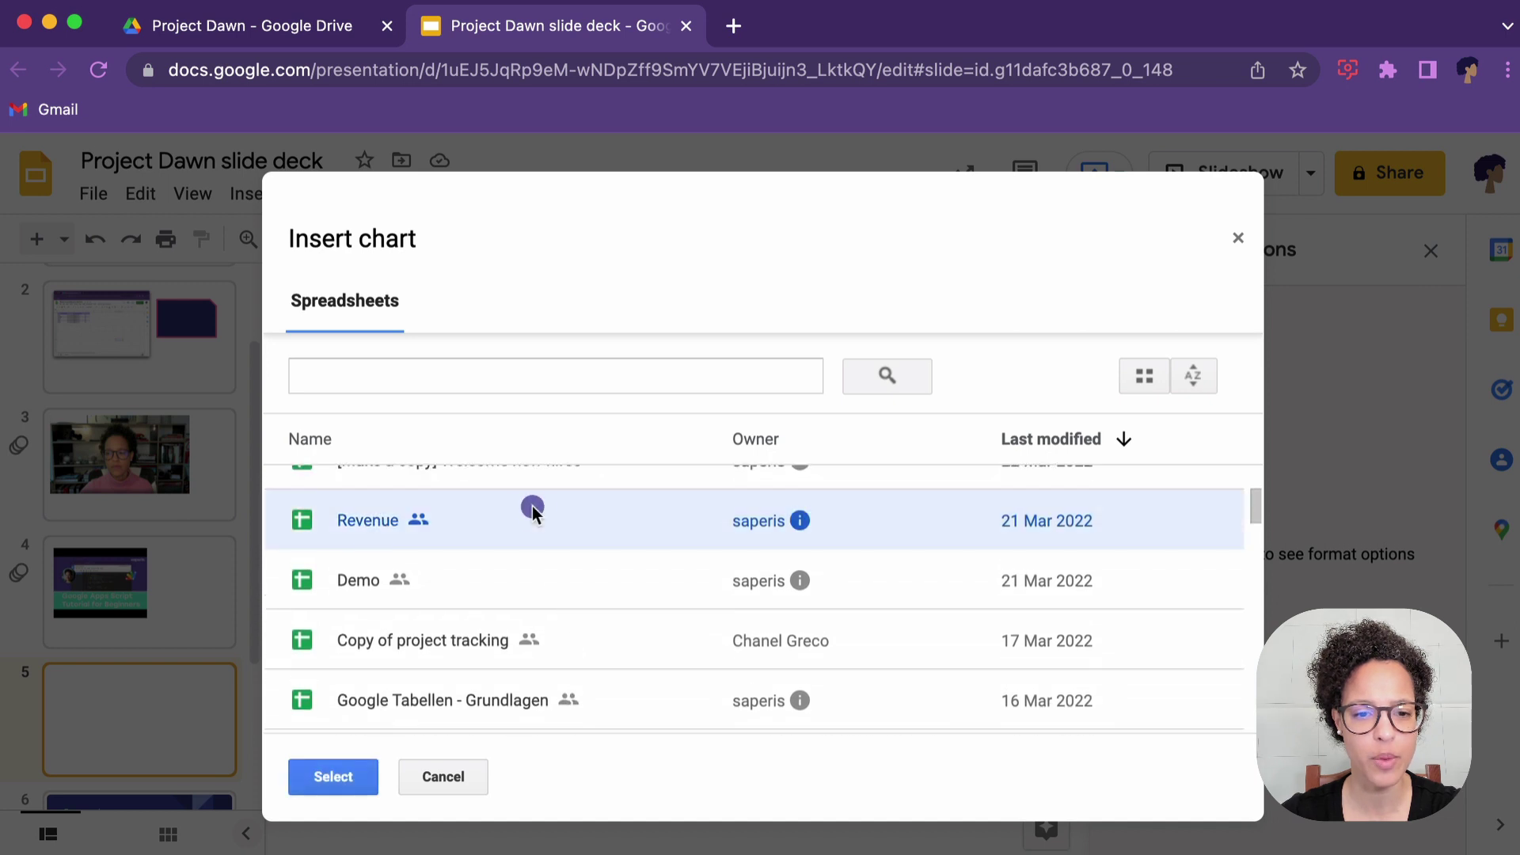
- Import the region revenue chart onto slide 5, linked to the spreadsheet
left_click(354, 784)
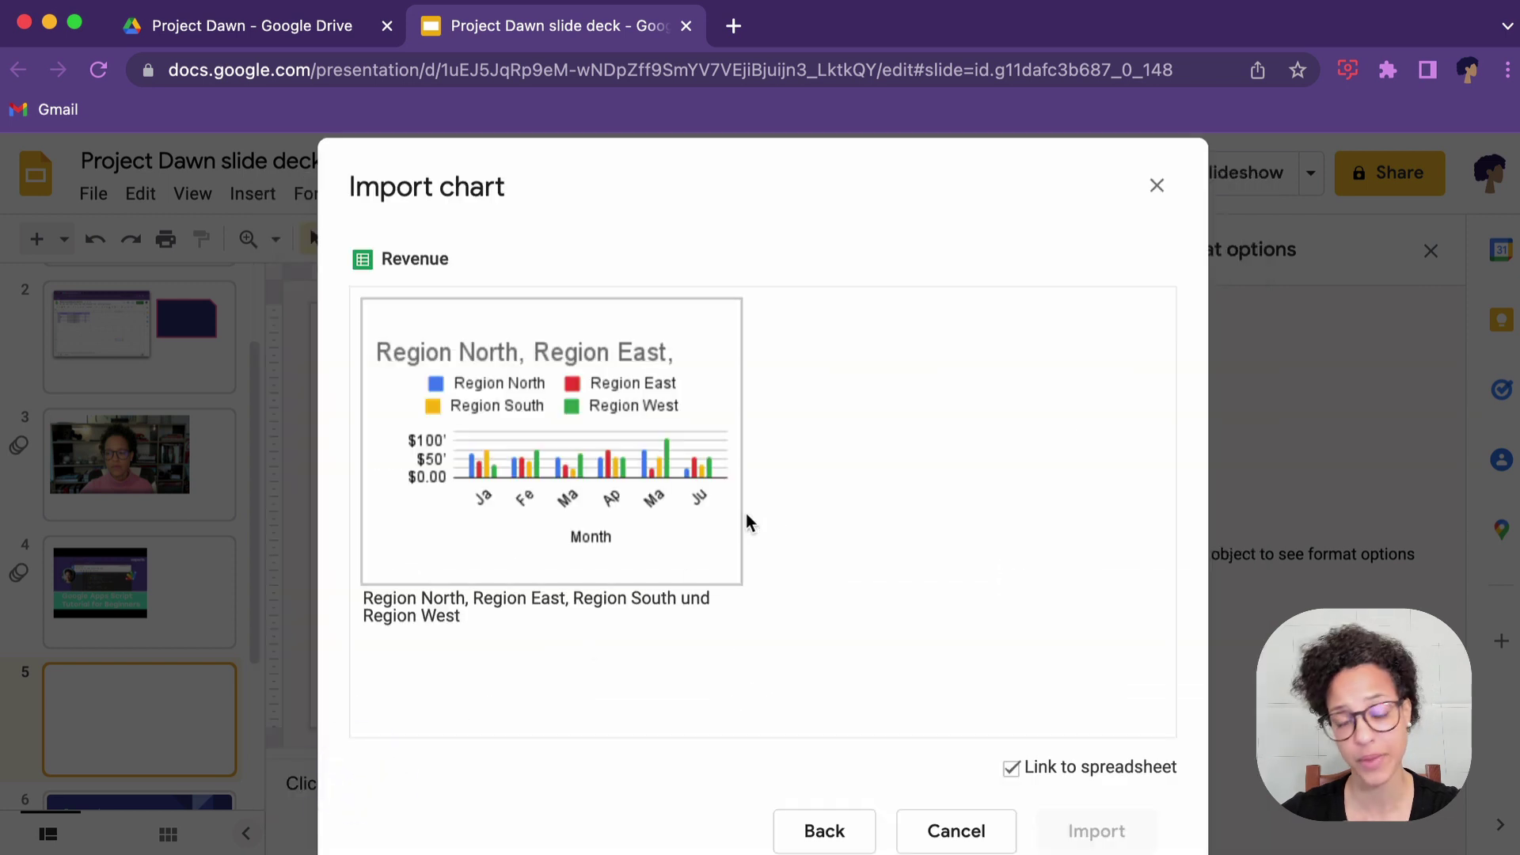
left_click(592, 518)
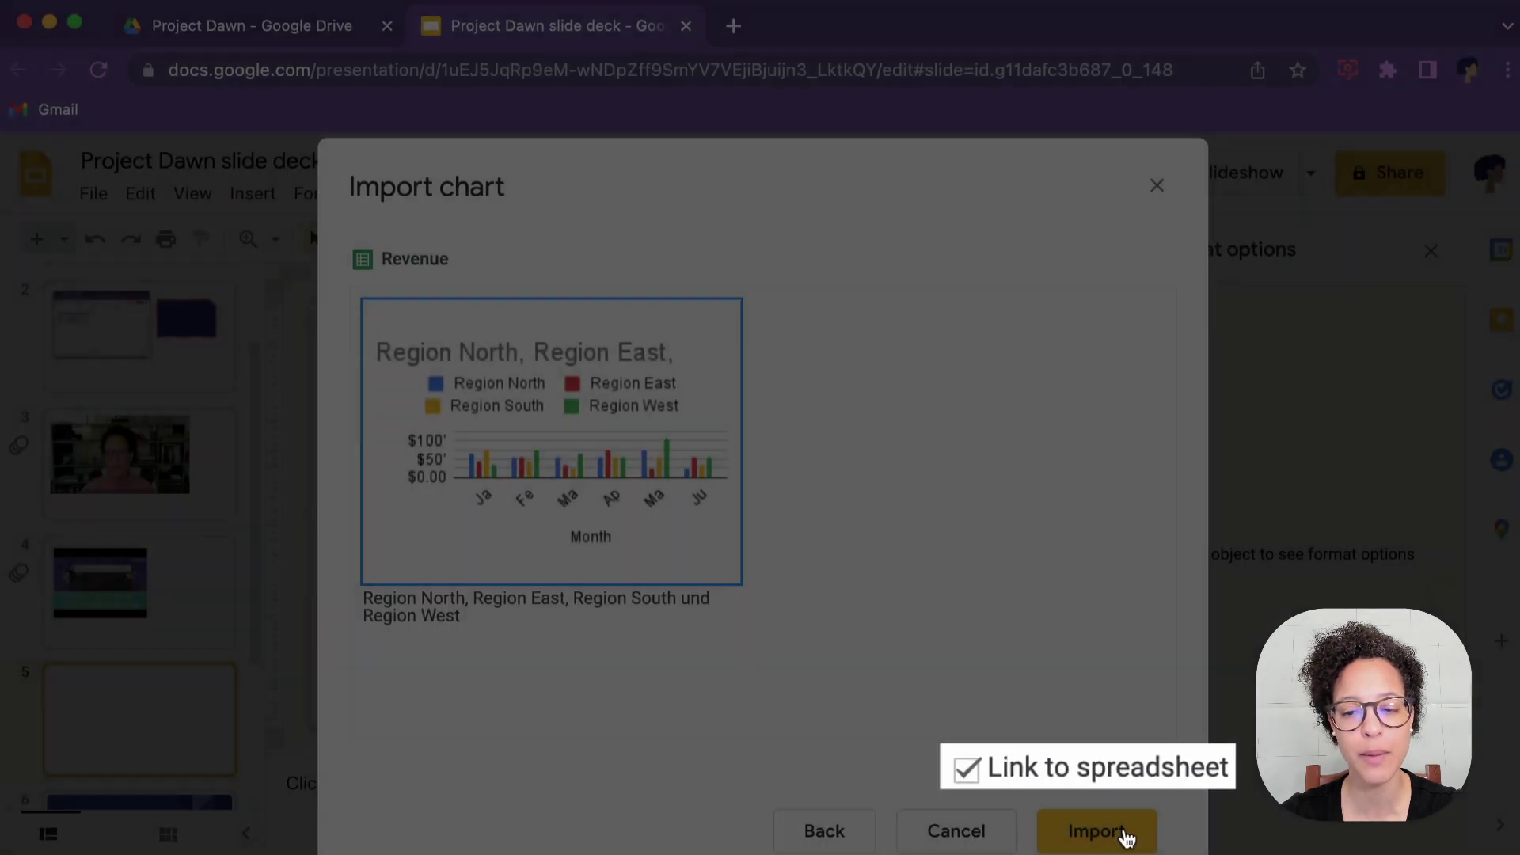
left_click(1123, 833)
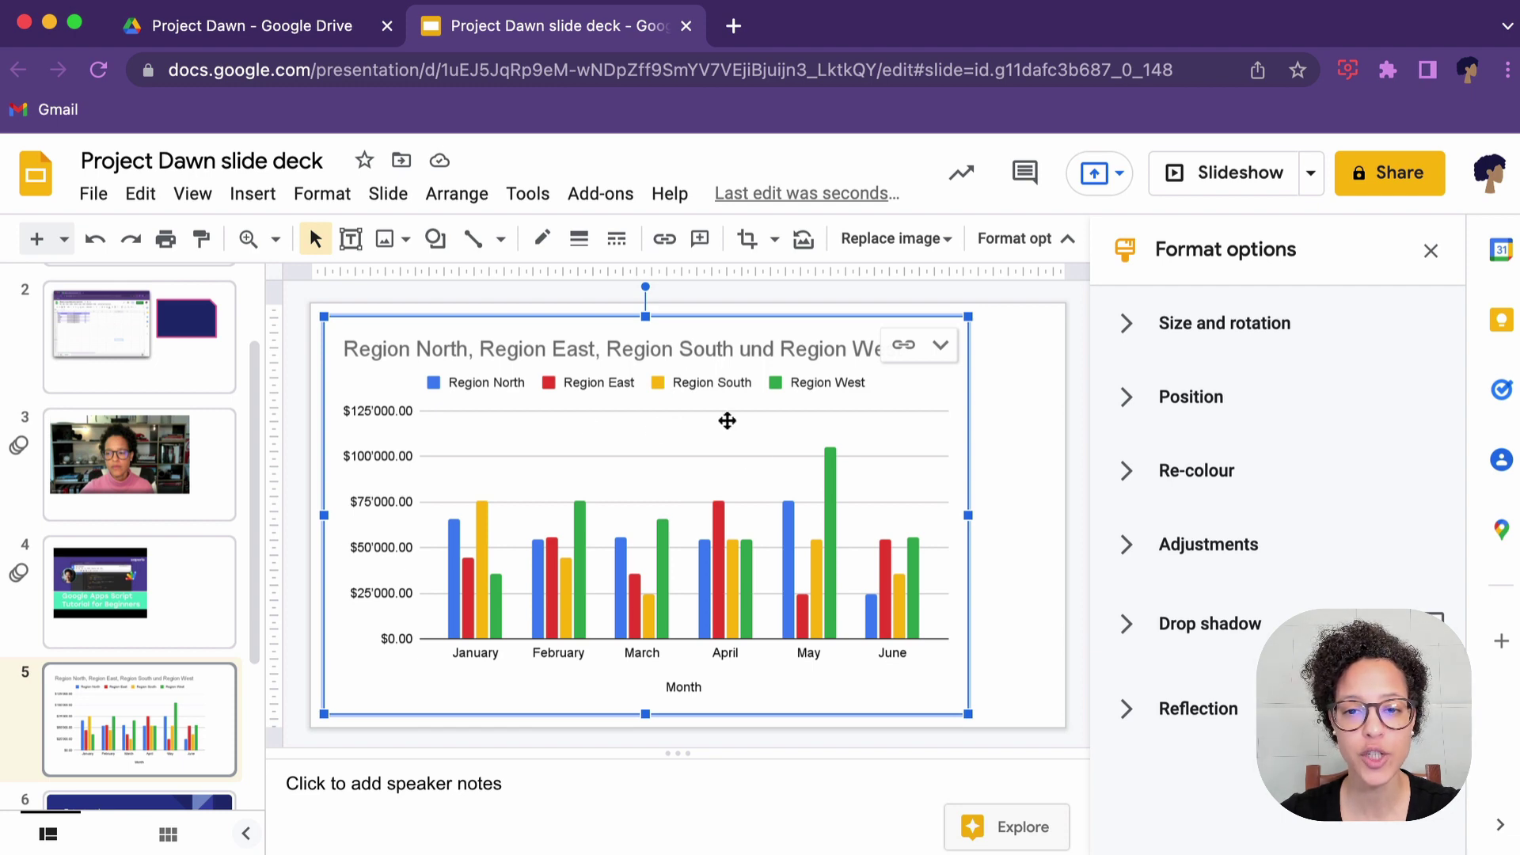
- Undo a trial resize of the chart and open its source spreadsheet
left_click_drag(968, 715, 791, 607)
key("super+z")
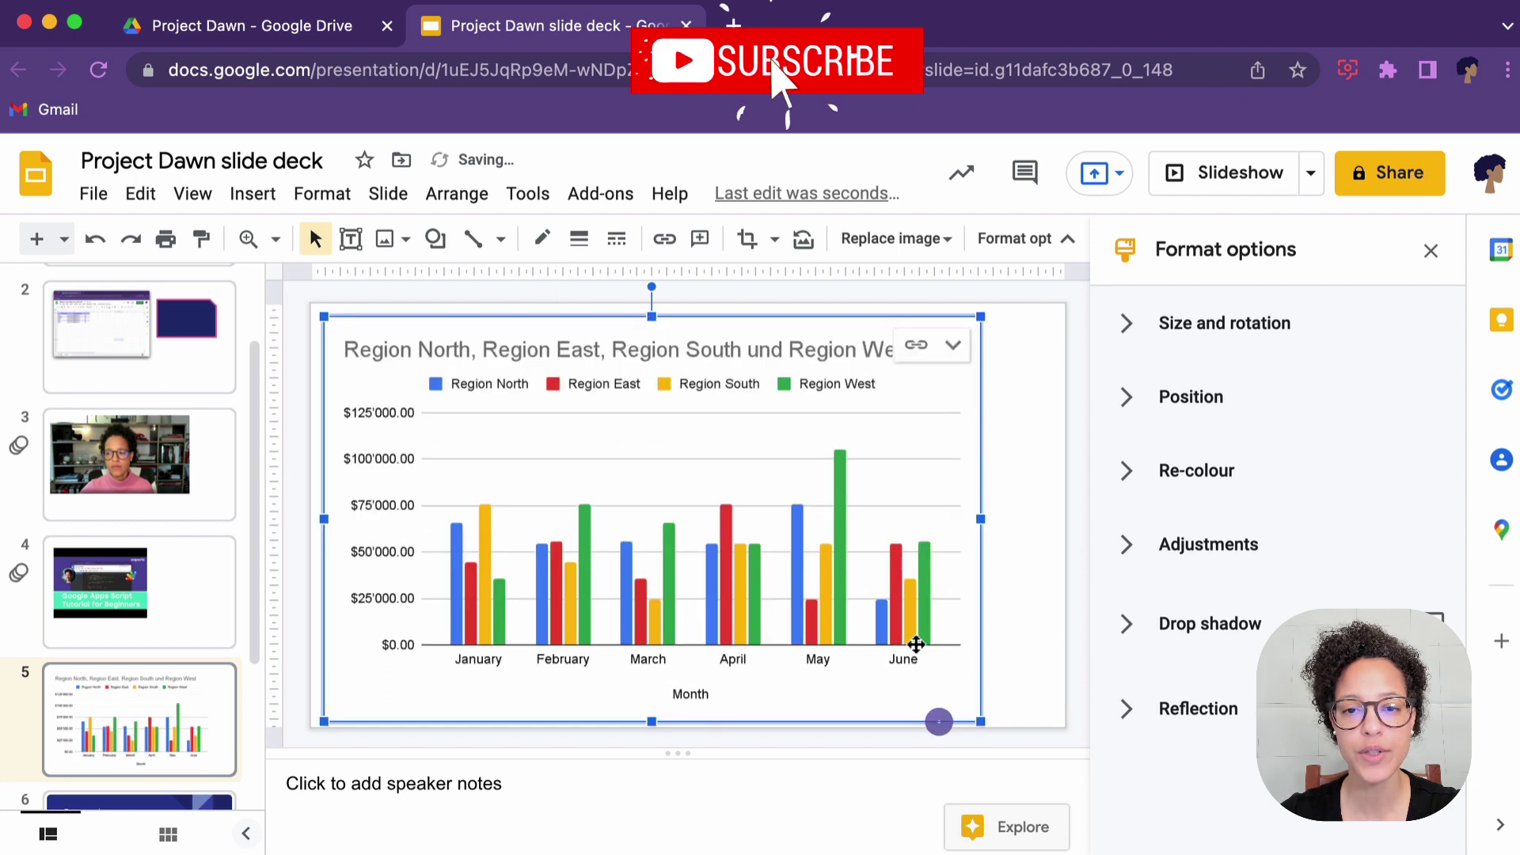
left_click(953, 344)
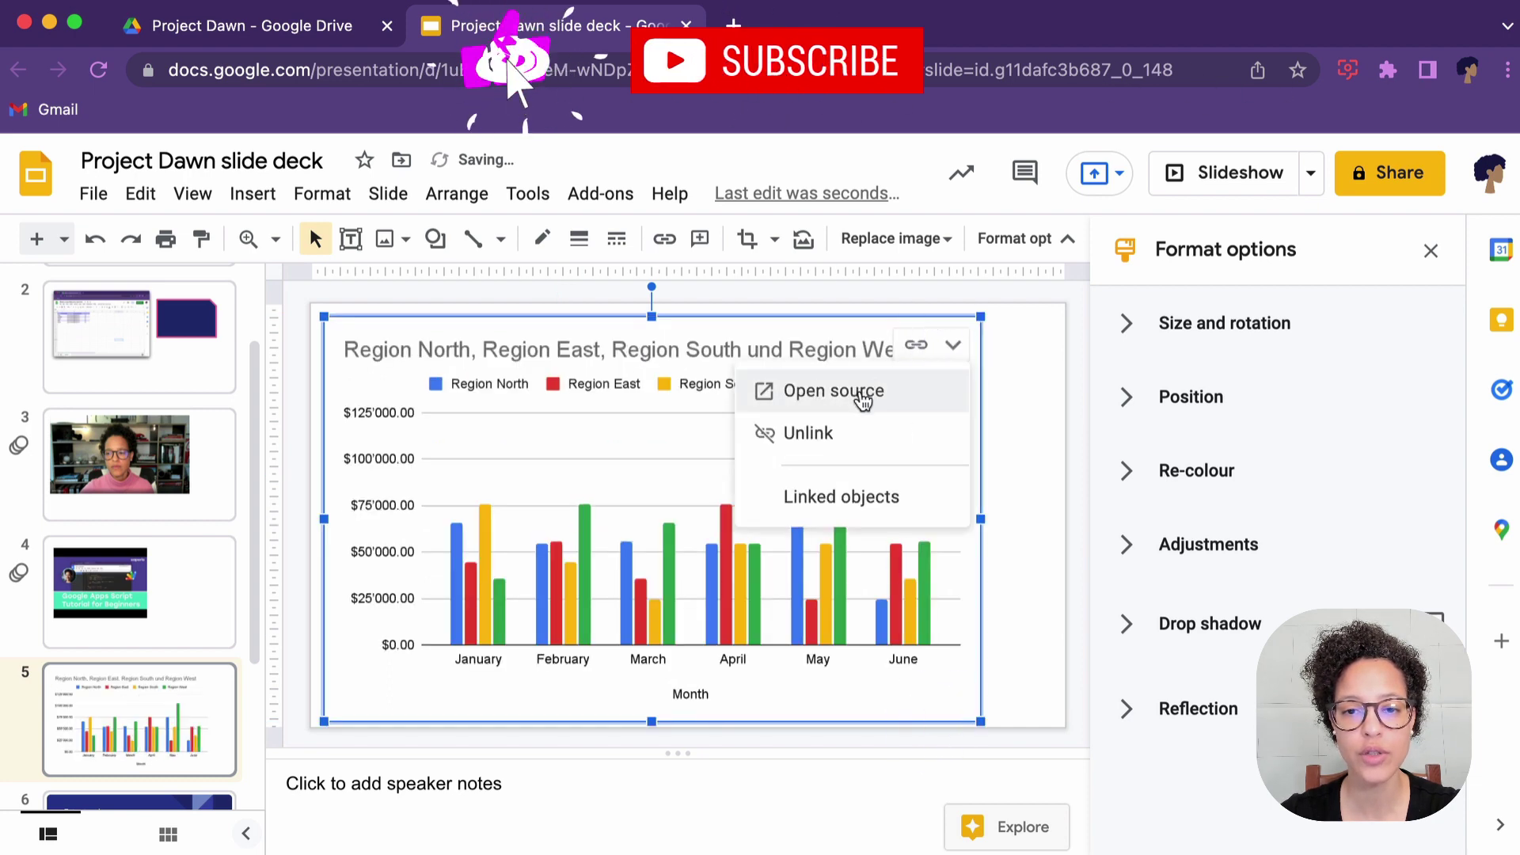
left_click(864, 400)
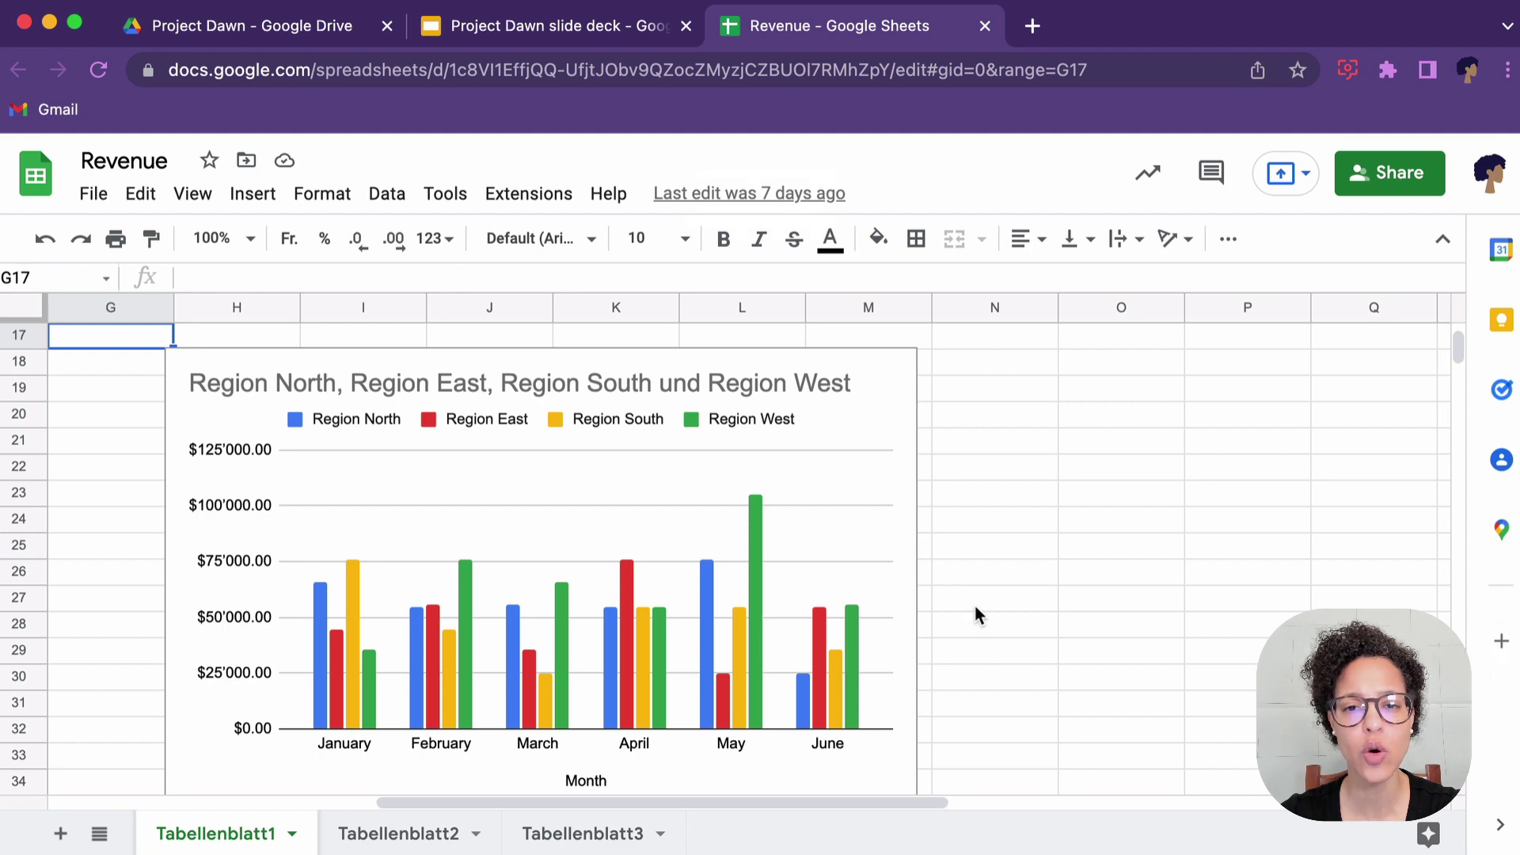
- Browse the Revenue sheet and inspect the formula totalling January's revenue
scroll(974, 606, "down", 3)
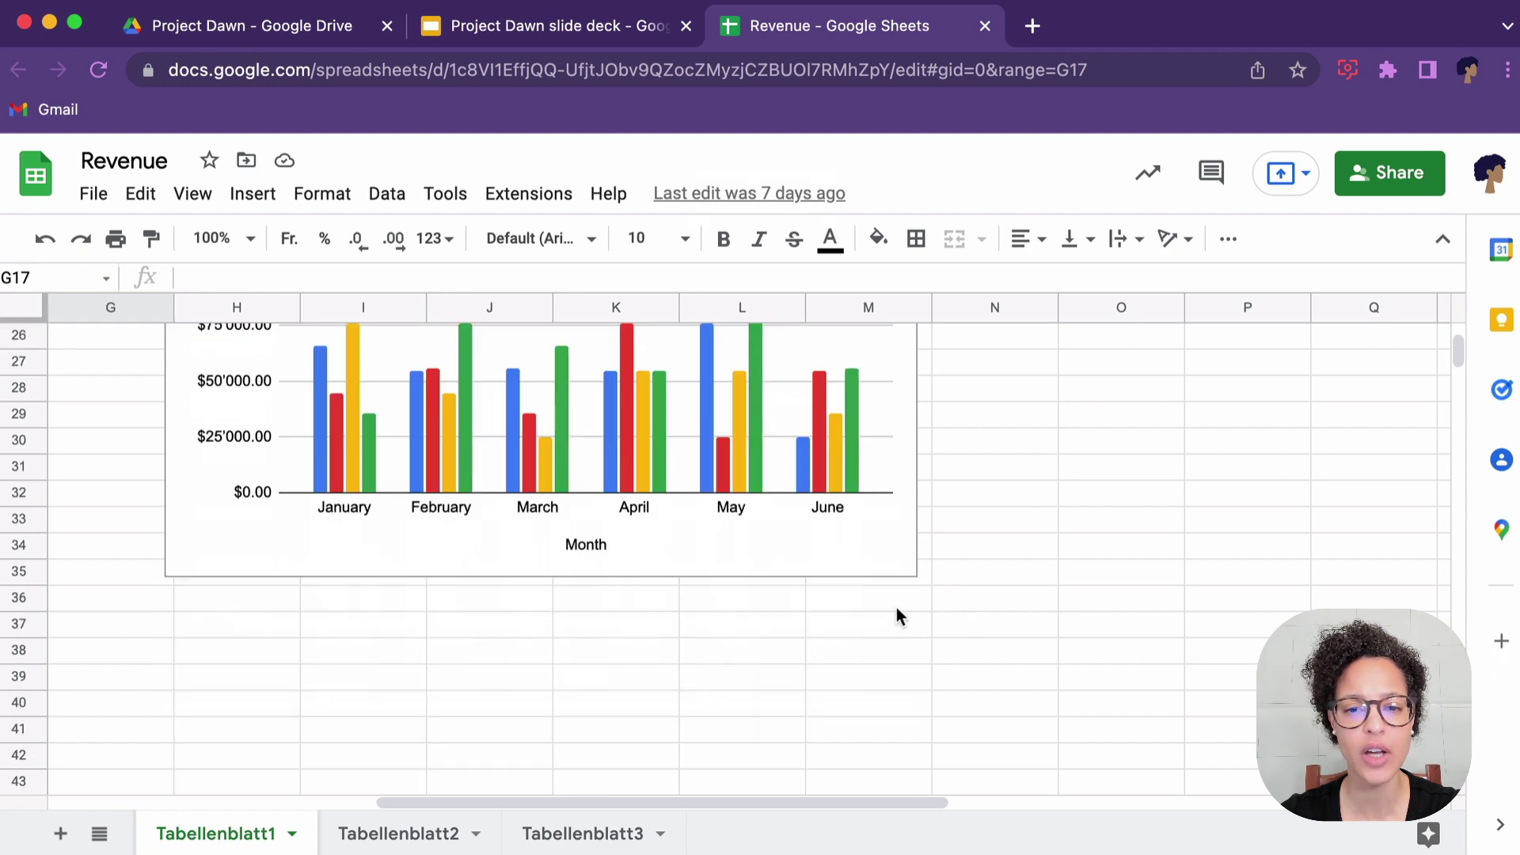
scroll(896, 609, "up", 8)
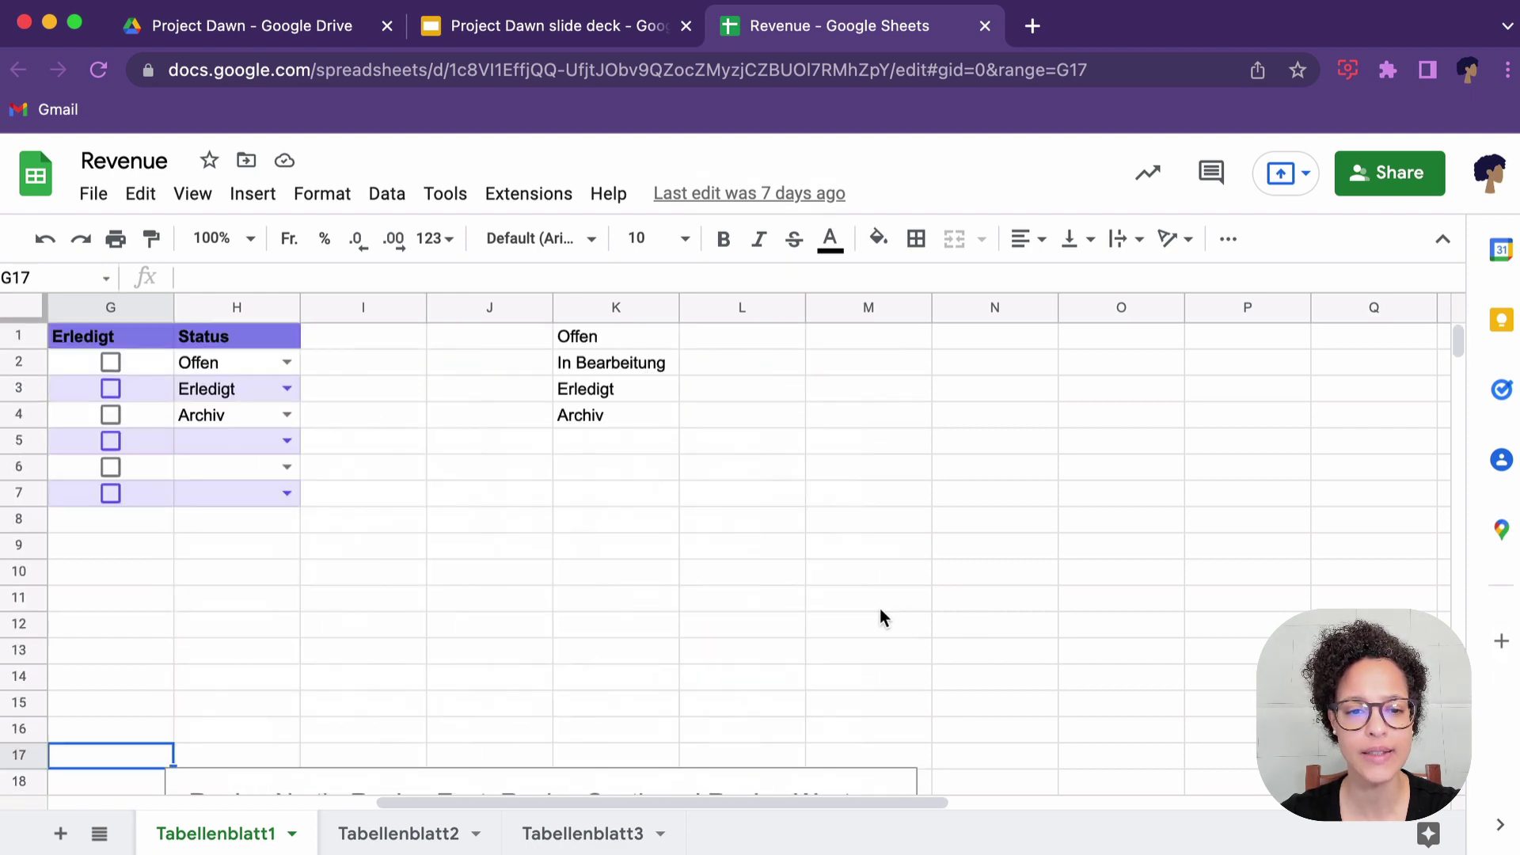
scroll(881, 610, "down", 4)
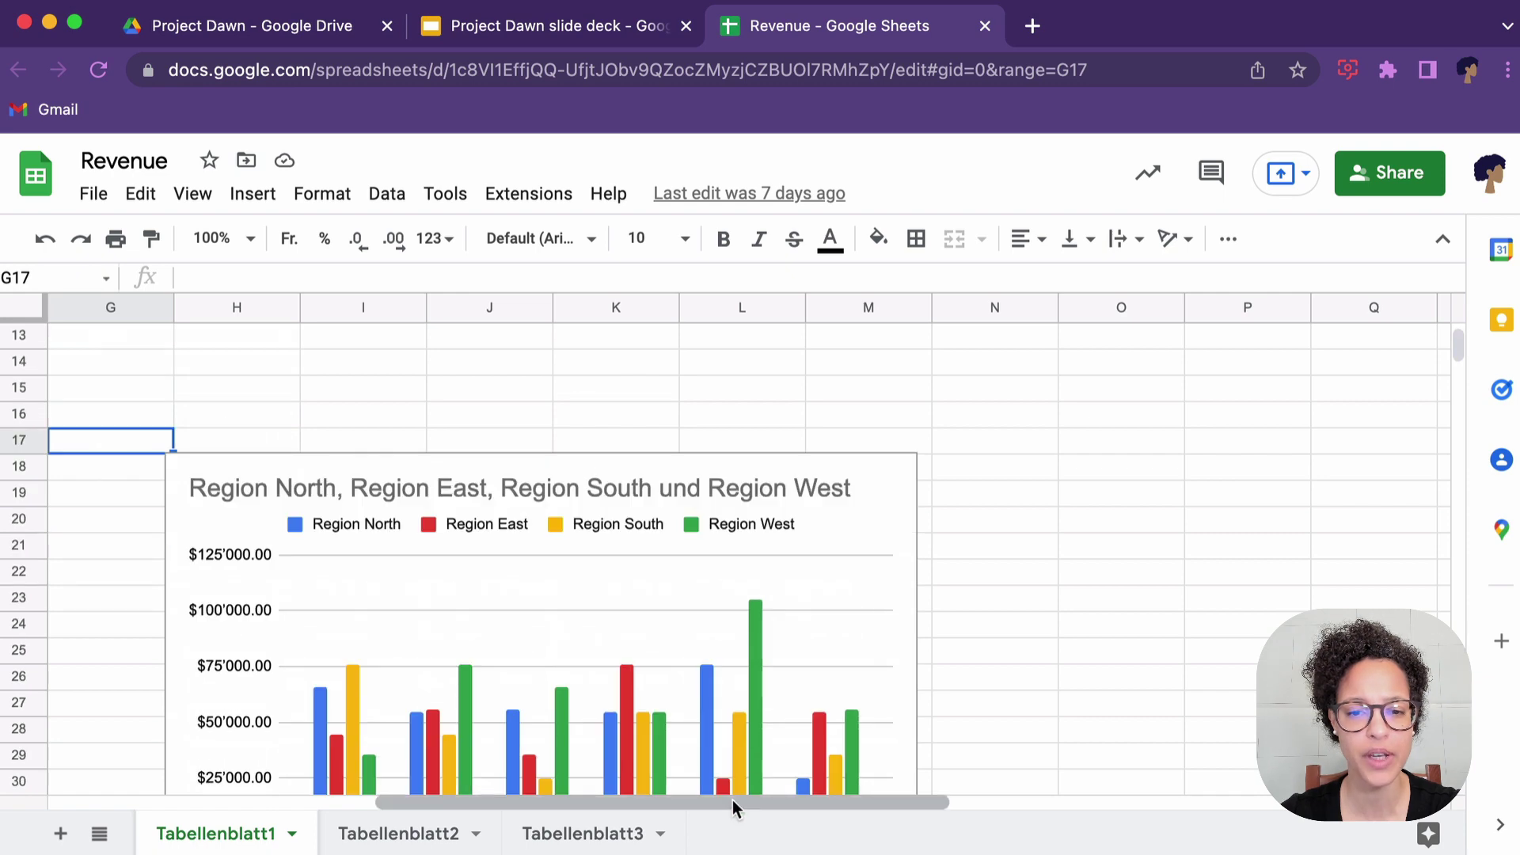
left_click_drag(730, 800, 402, 801)
scroll(697, 645, "up", 4)
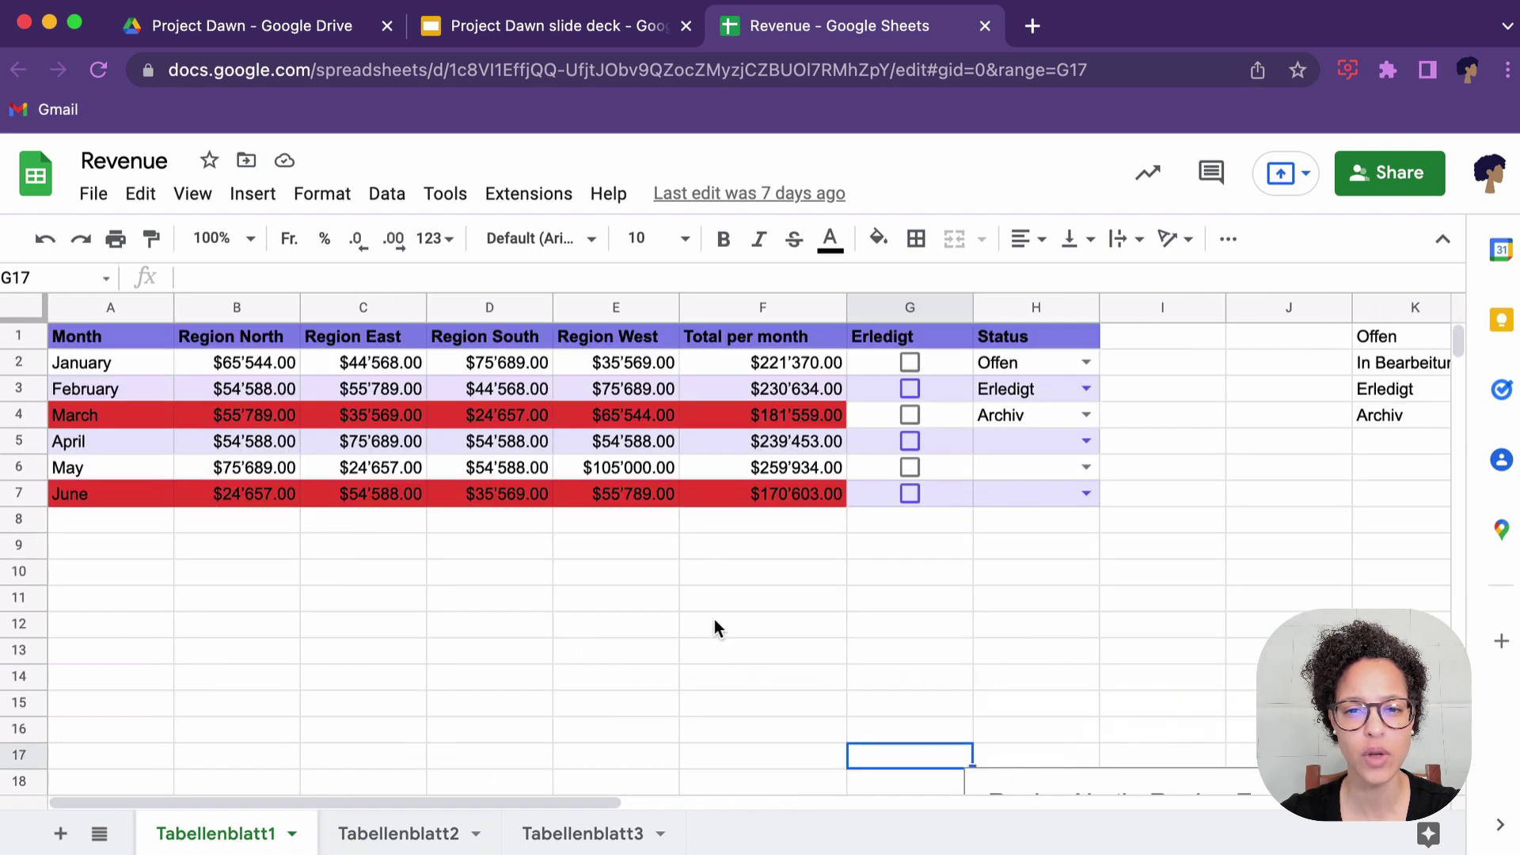
left_click(758, 365)
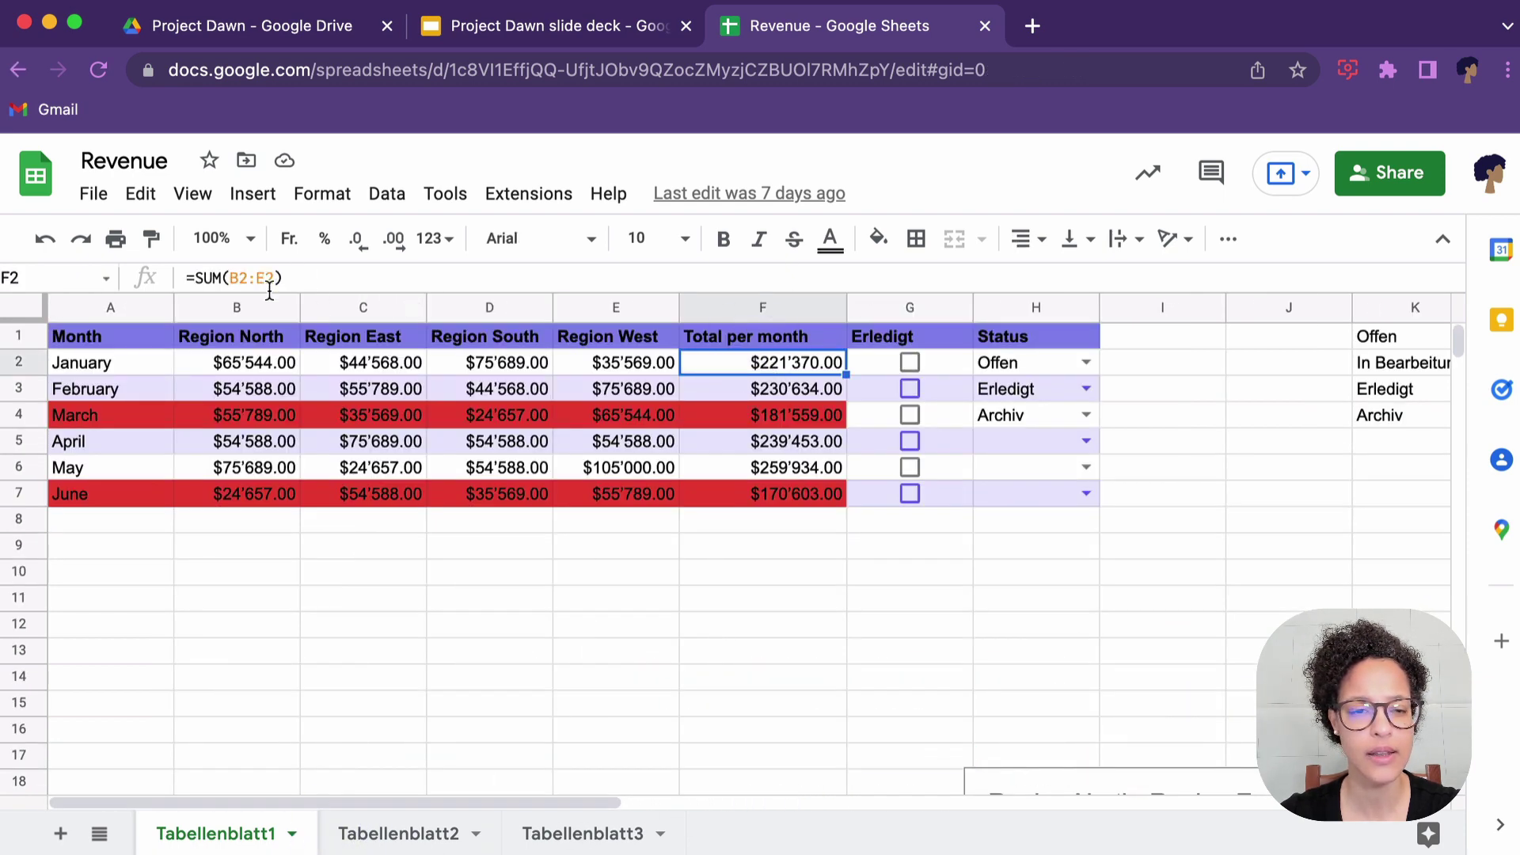
- Change January's Region West value in E2 to 3, then scroll down to the chart
left_click(603, 366)
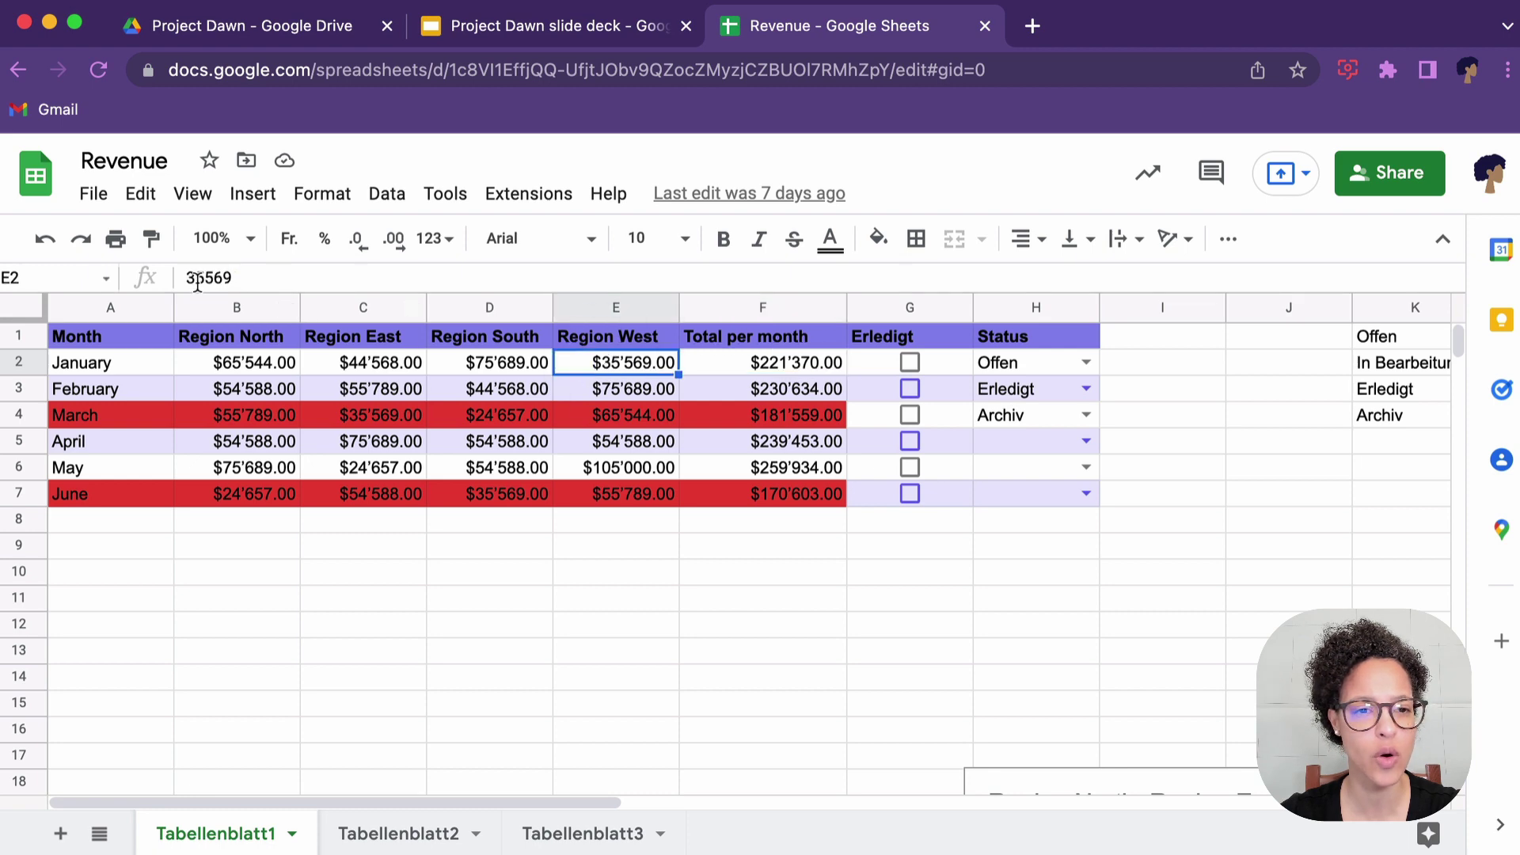
left_click(198, 277)
left_click_drag(231, 277, 205, 275)
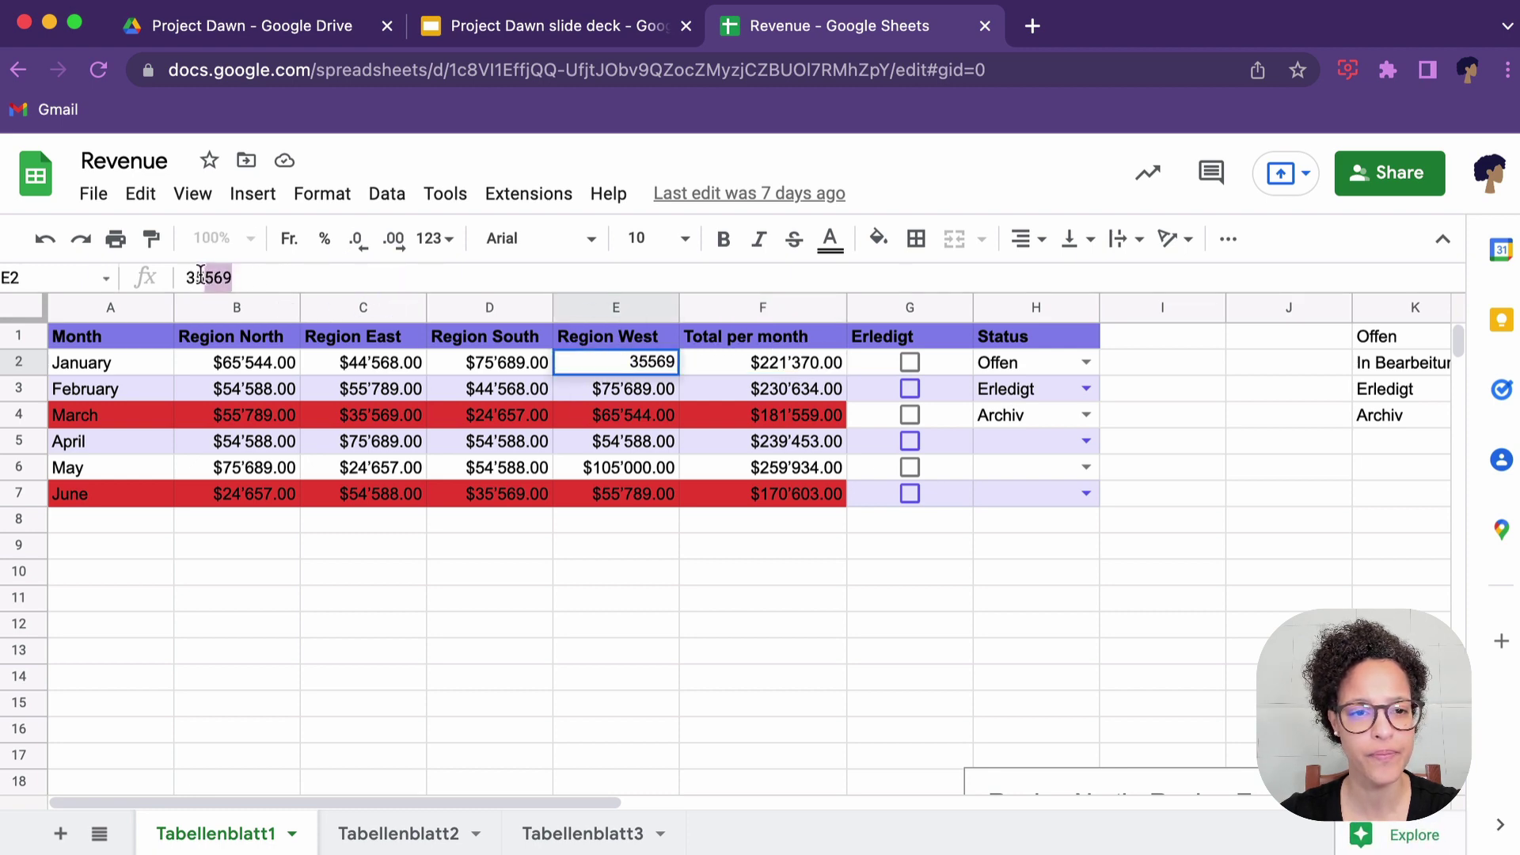
key("BackSpace")
key("BackSpace")
key("Return")
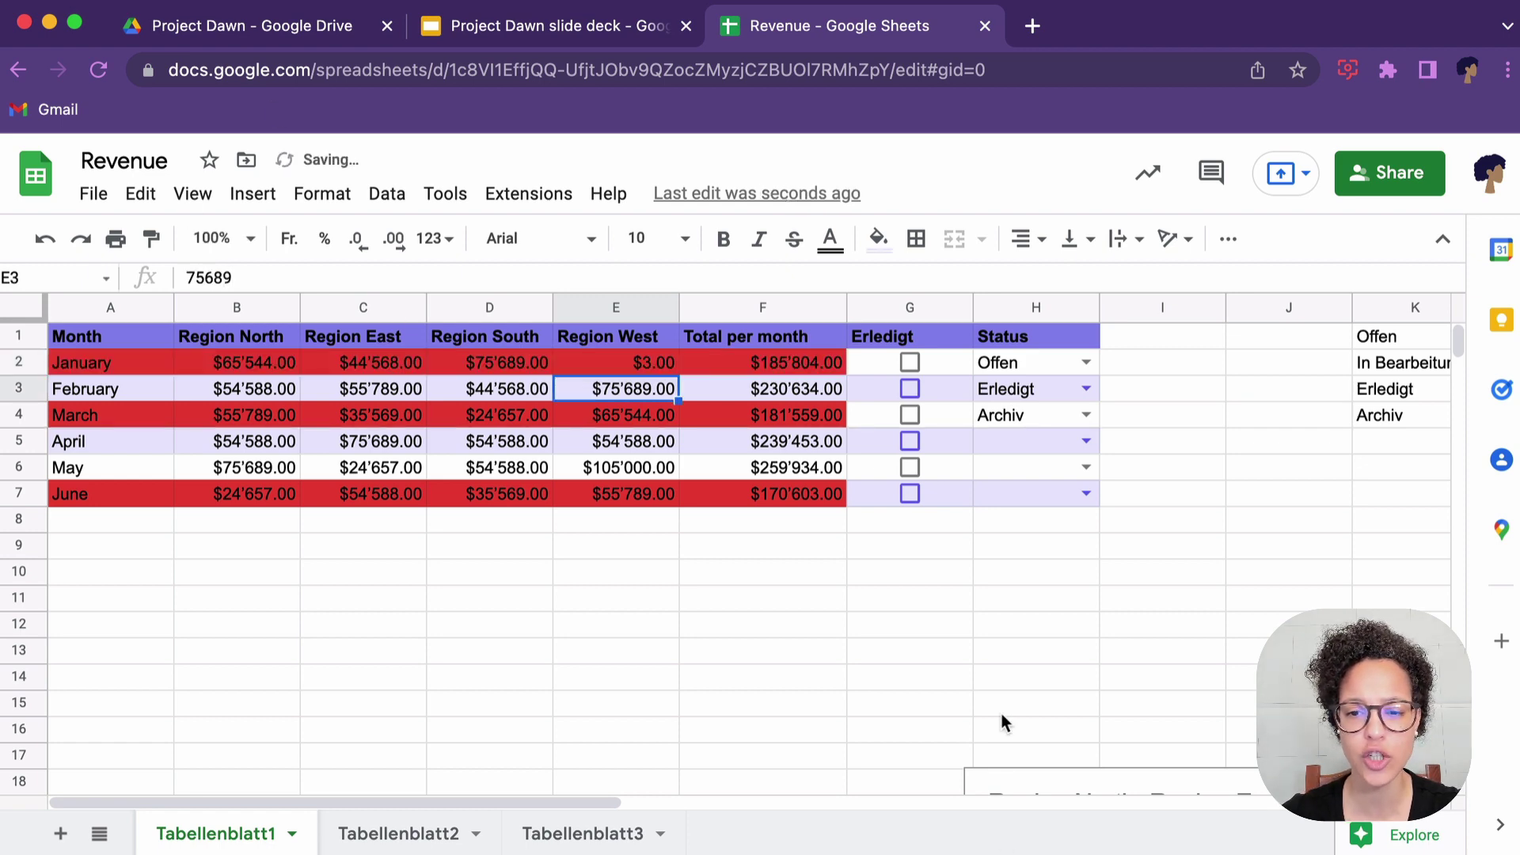
scroll(1000, 715, "down", 3)
left_click_drag(515, 804, 724, 804)
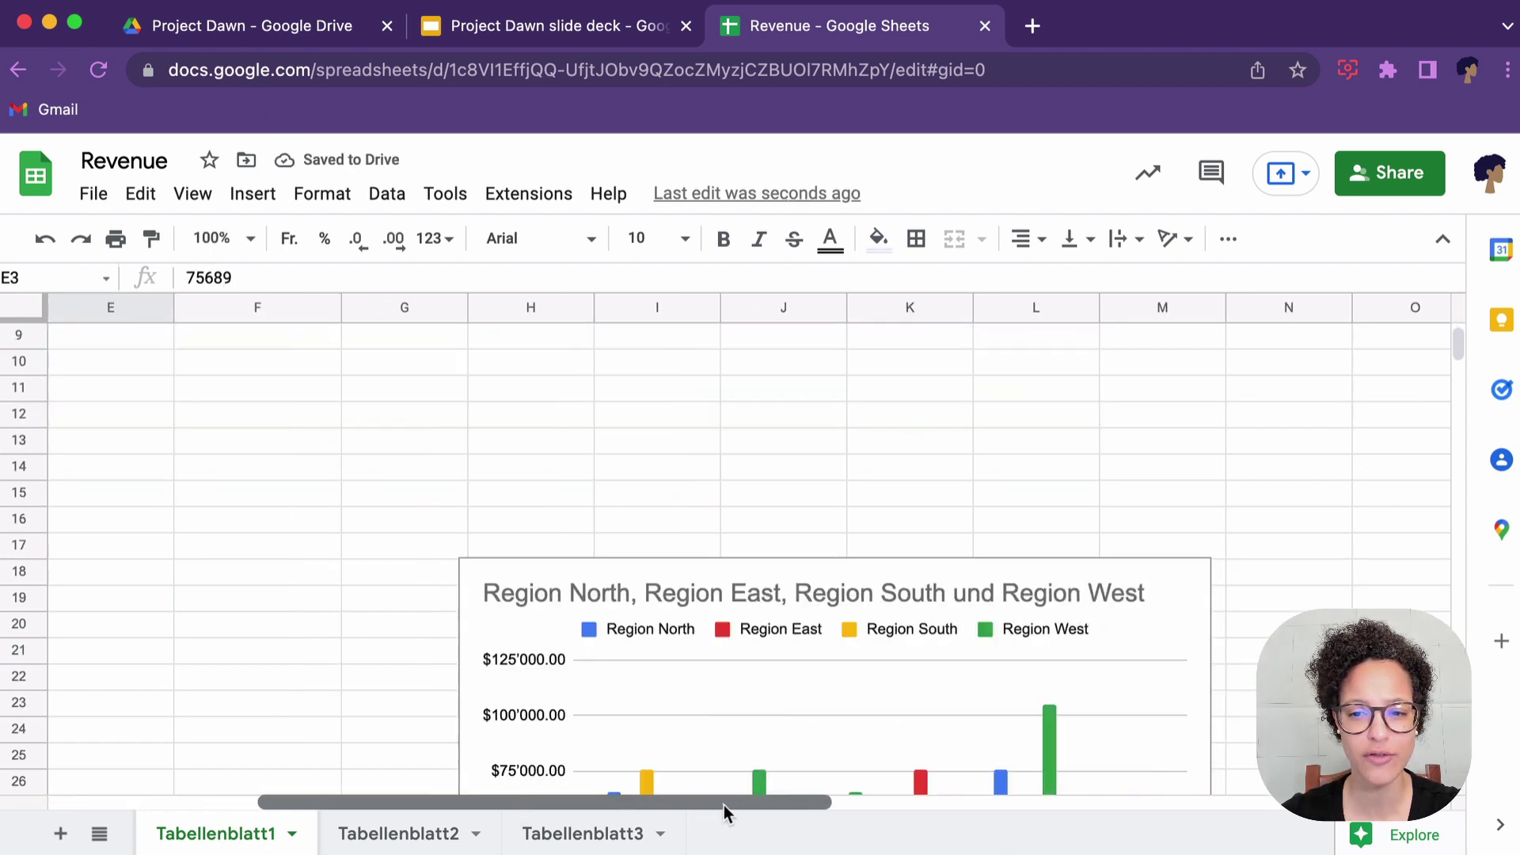
scroll(898, 648, "down", 3)
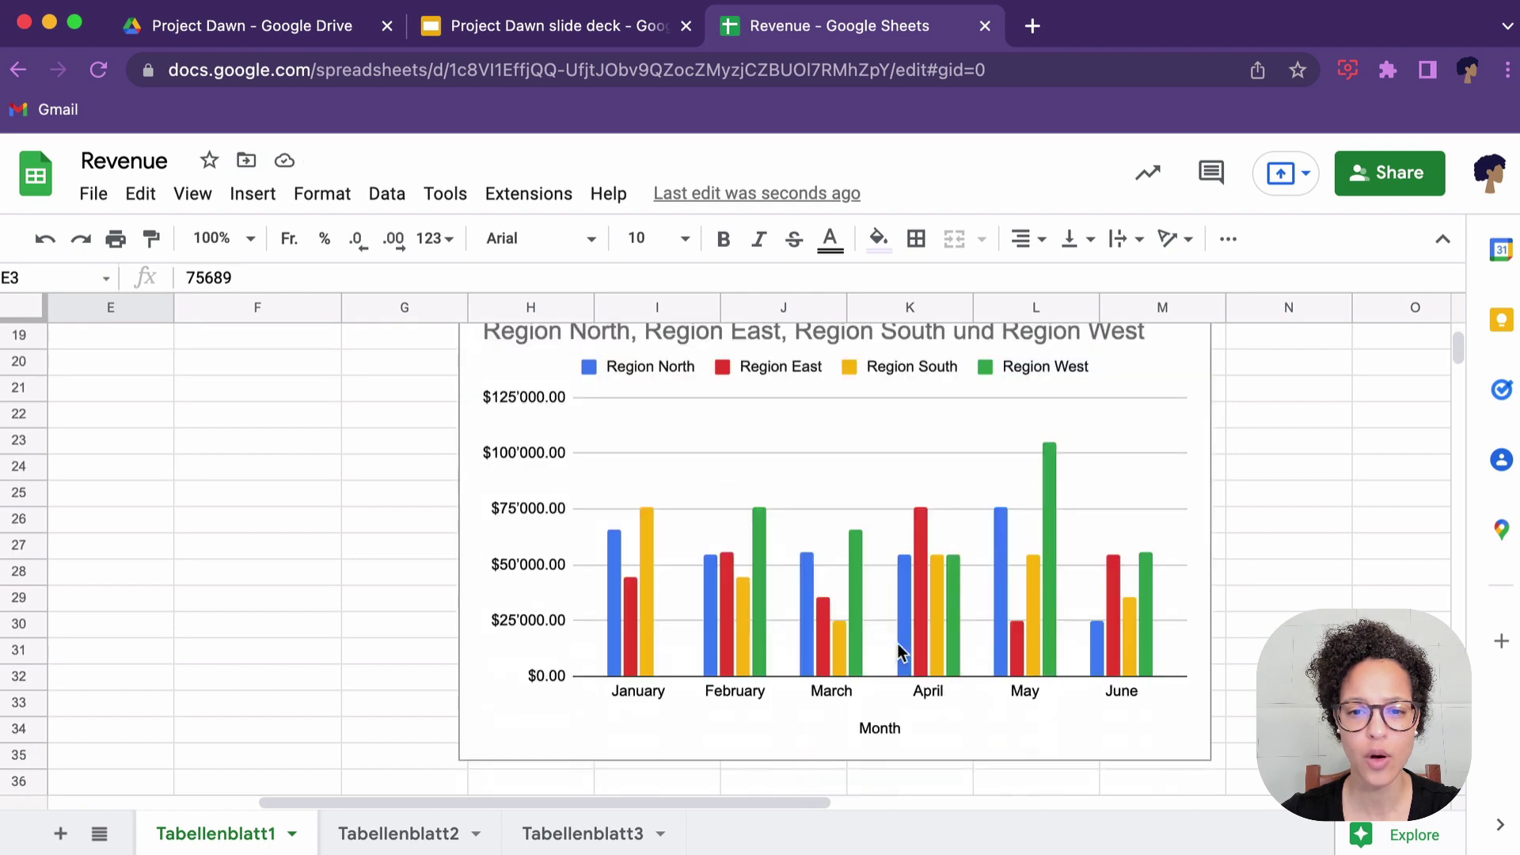
- Back in the Project Dawn deck, update the linked chart and close Format options
left_click(574, 31)
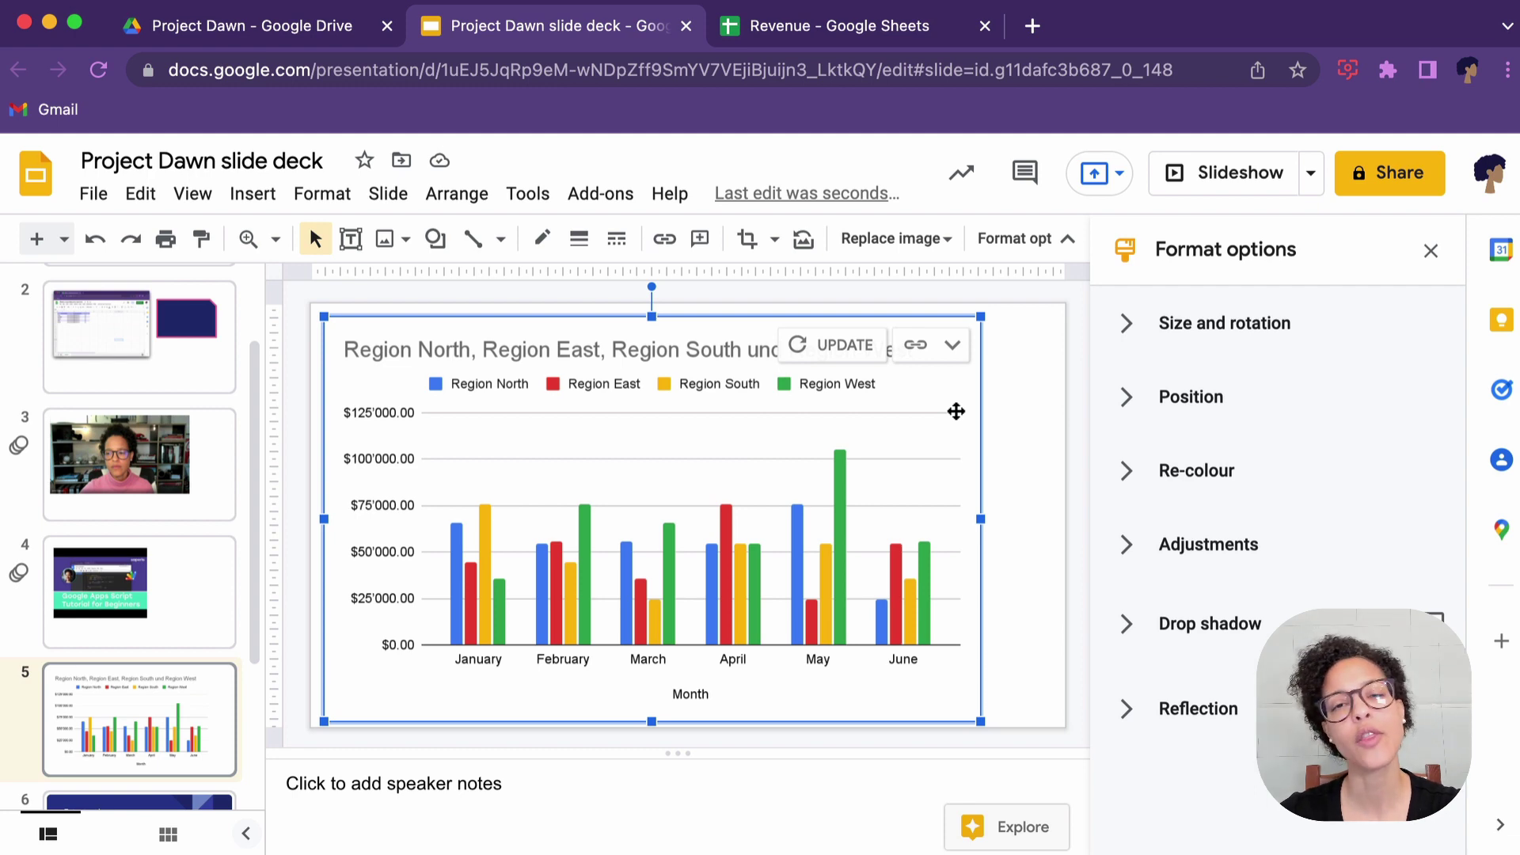
left_click(820, 342)
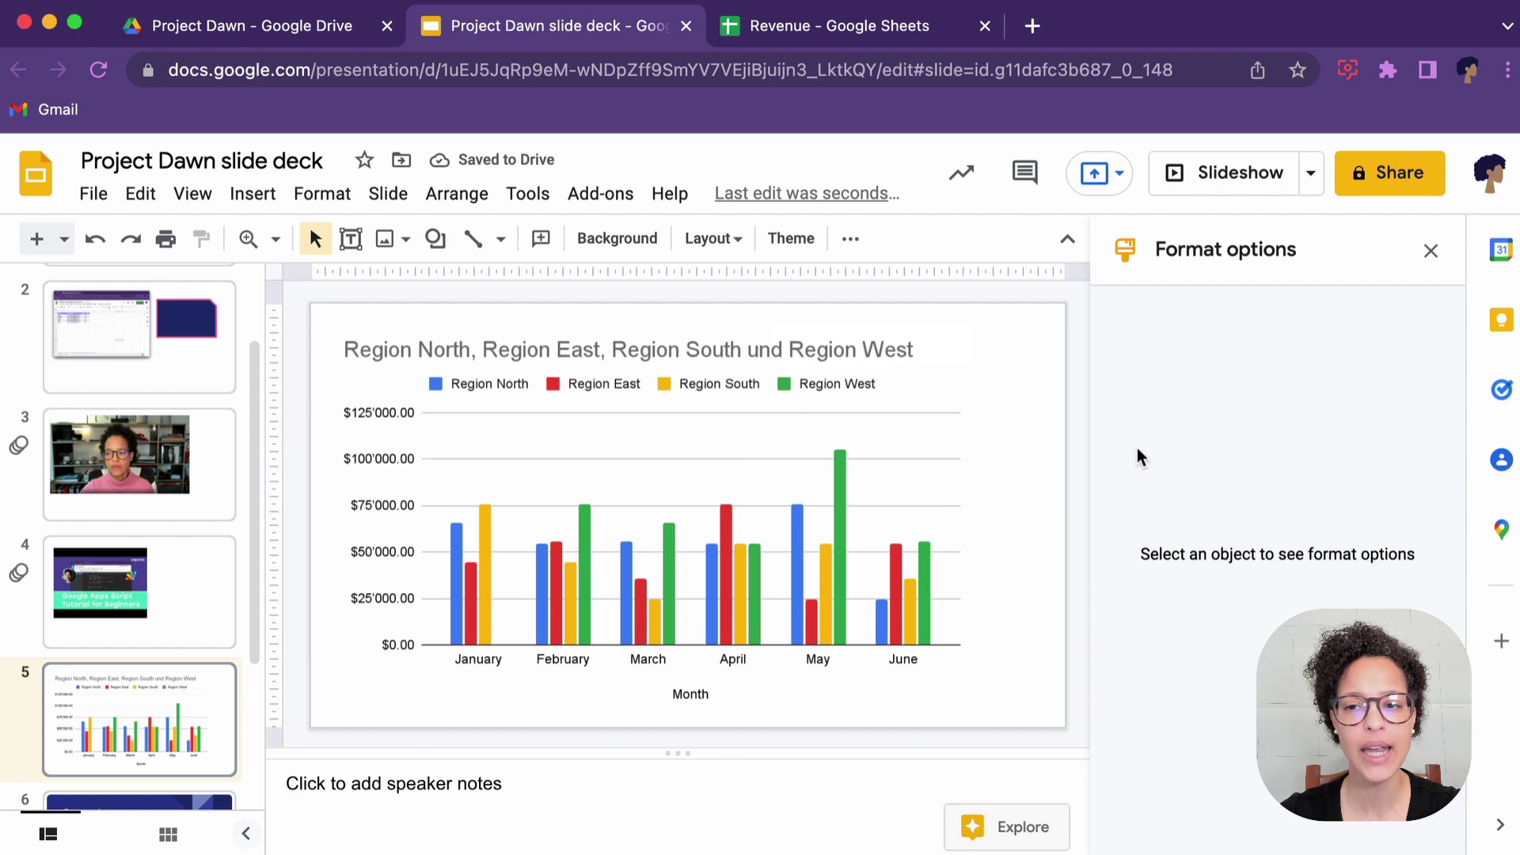
left_click(1432, 253)
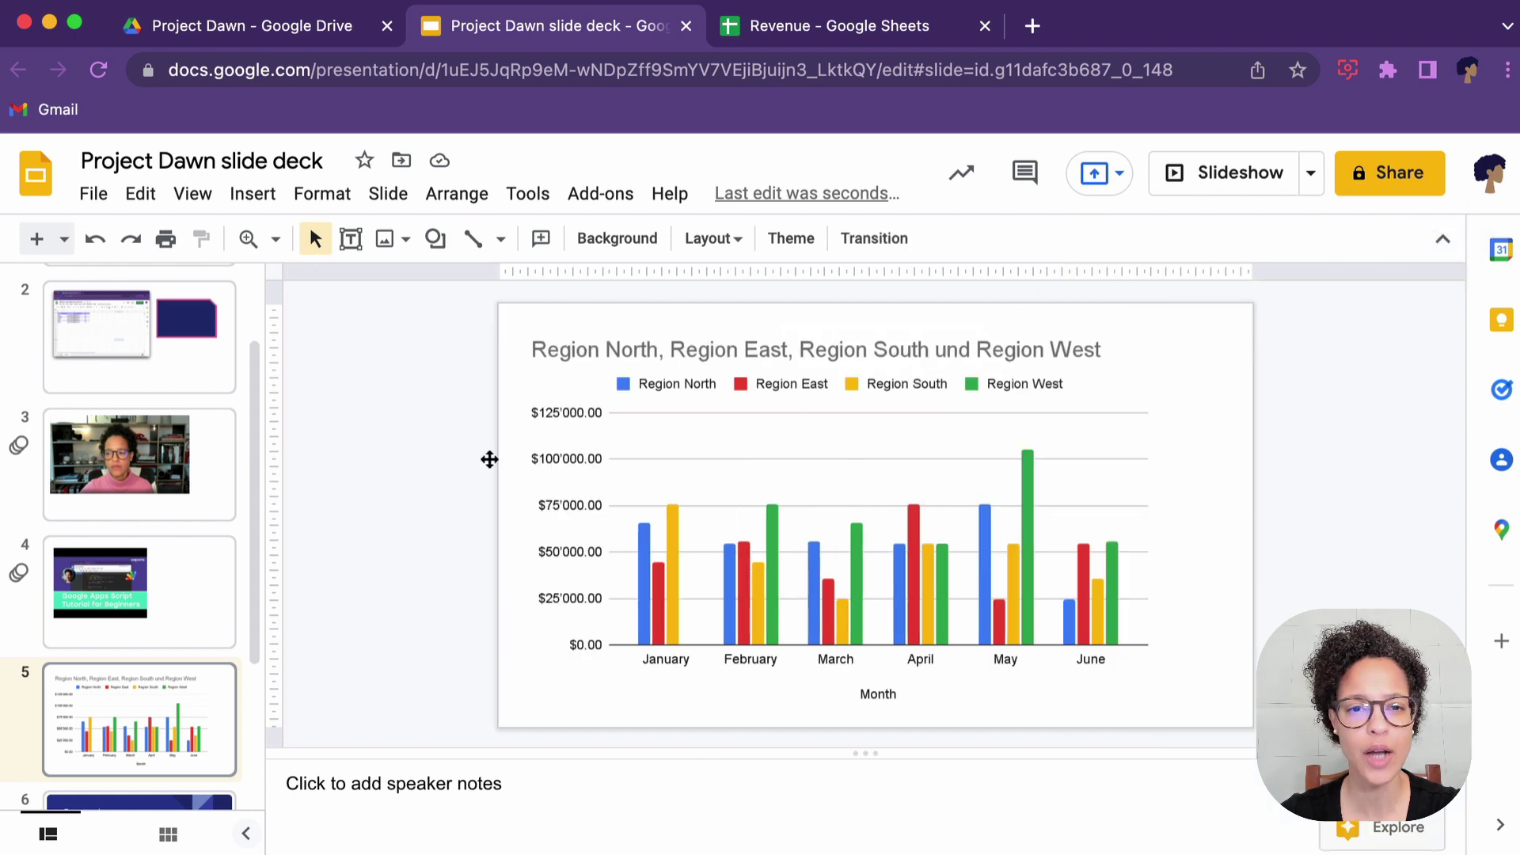
- Enlarge slide 5's speaker notes pane and type 'sdfsdfsdfsdfsdfsdfsdf' into it
left_click(461, 786)
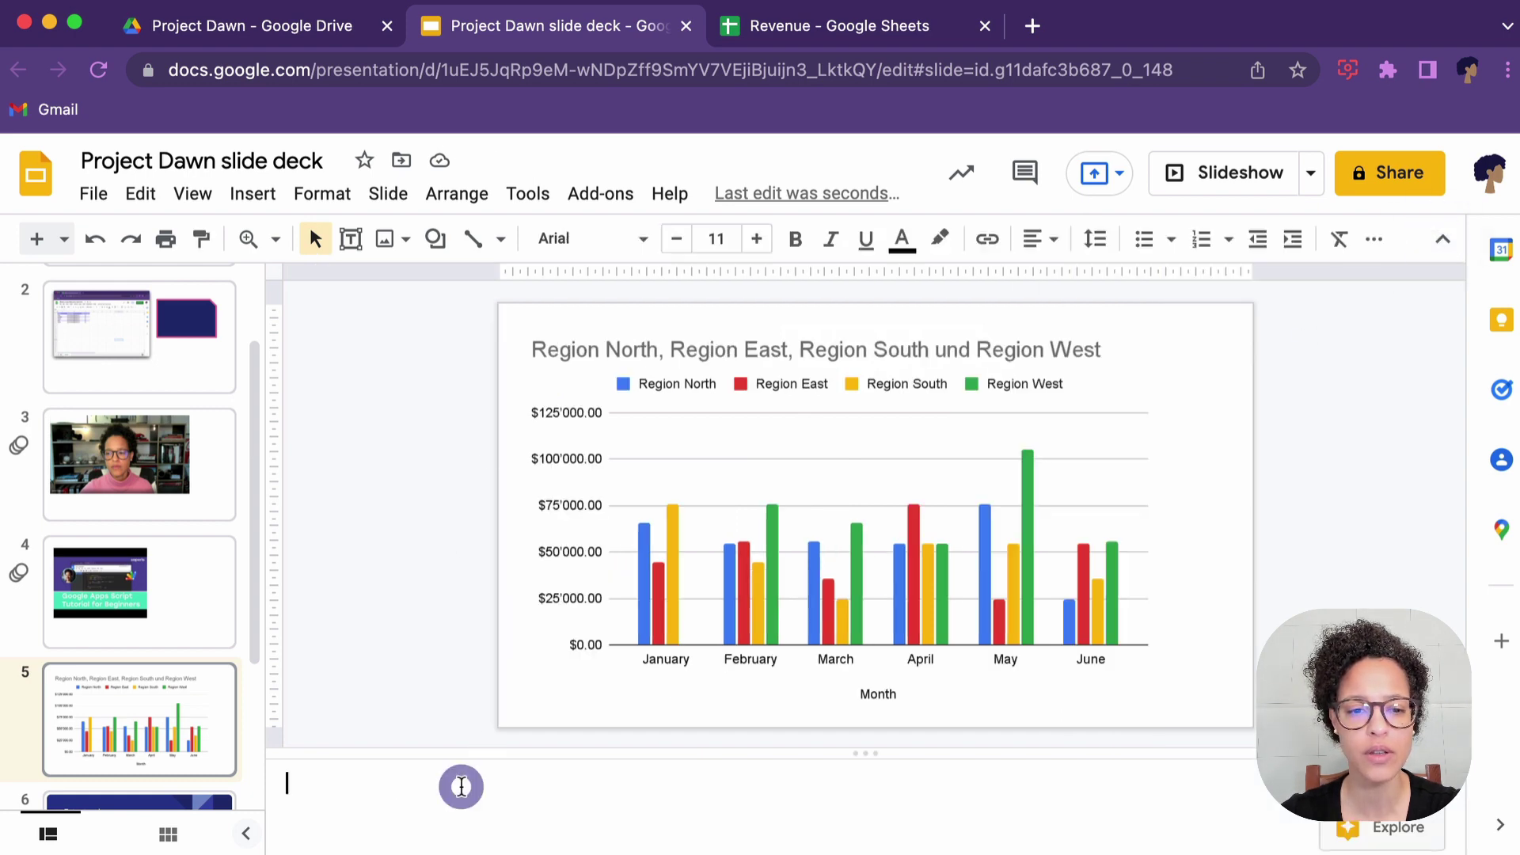
left_click_drag(848, 750, 849, 679)
left_click(578, 745)
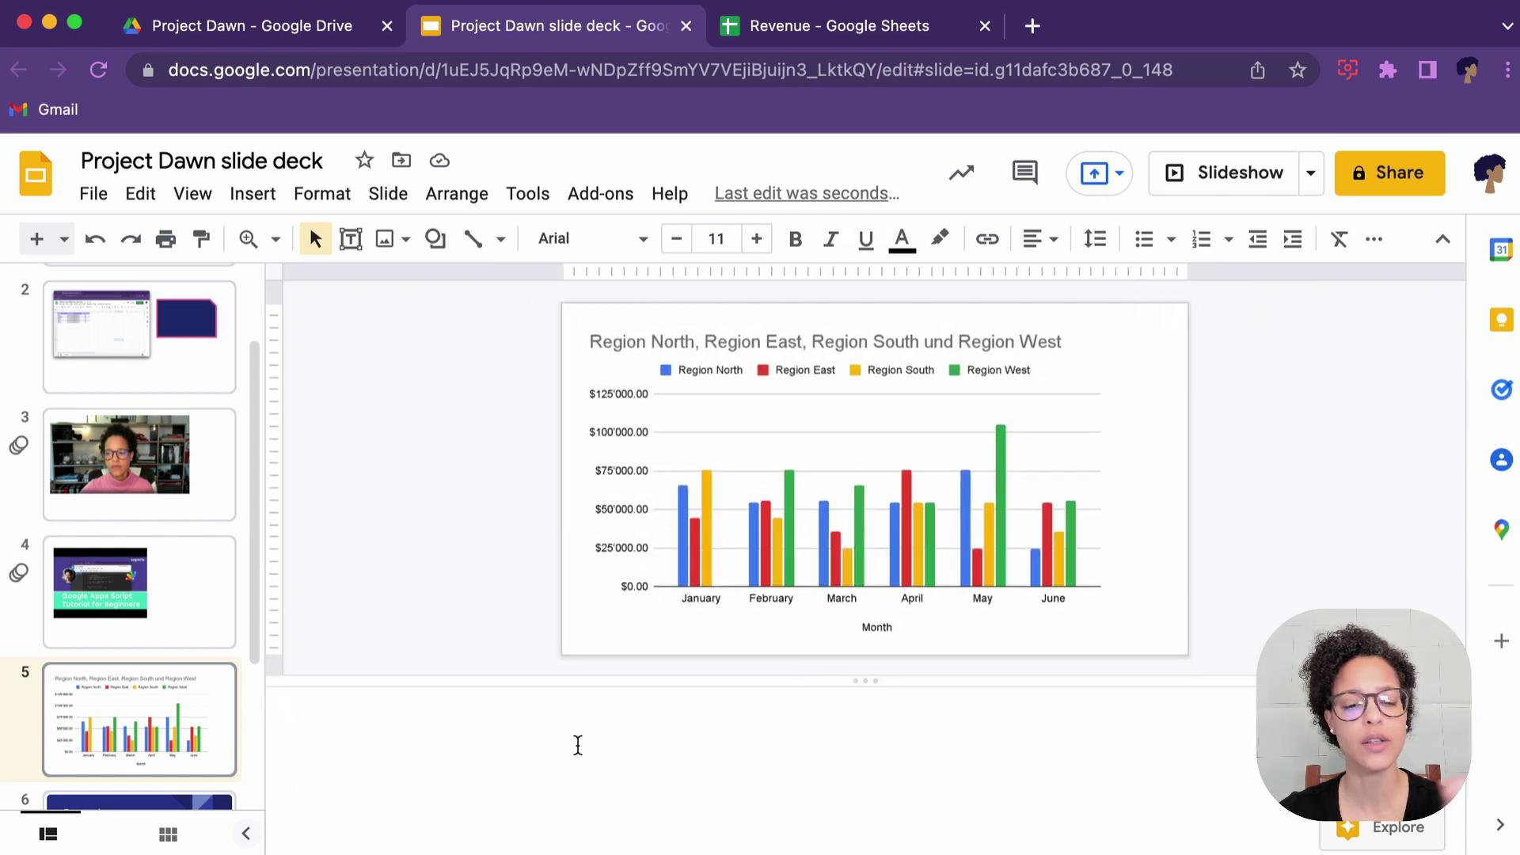
type("sdfsdfsdfsdfsdfsdfsdf")
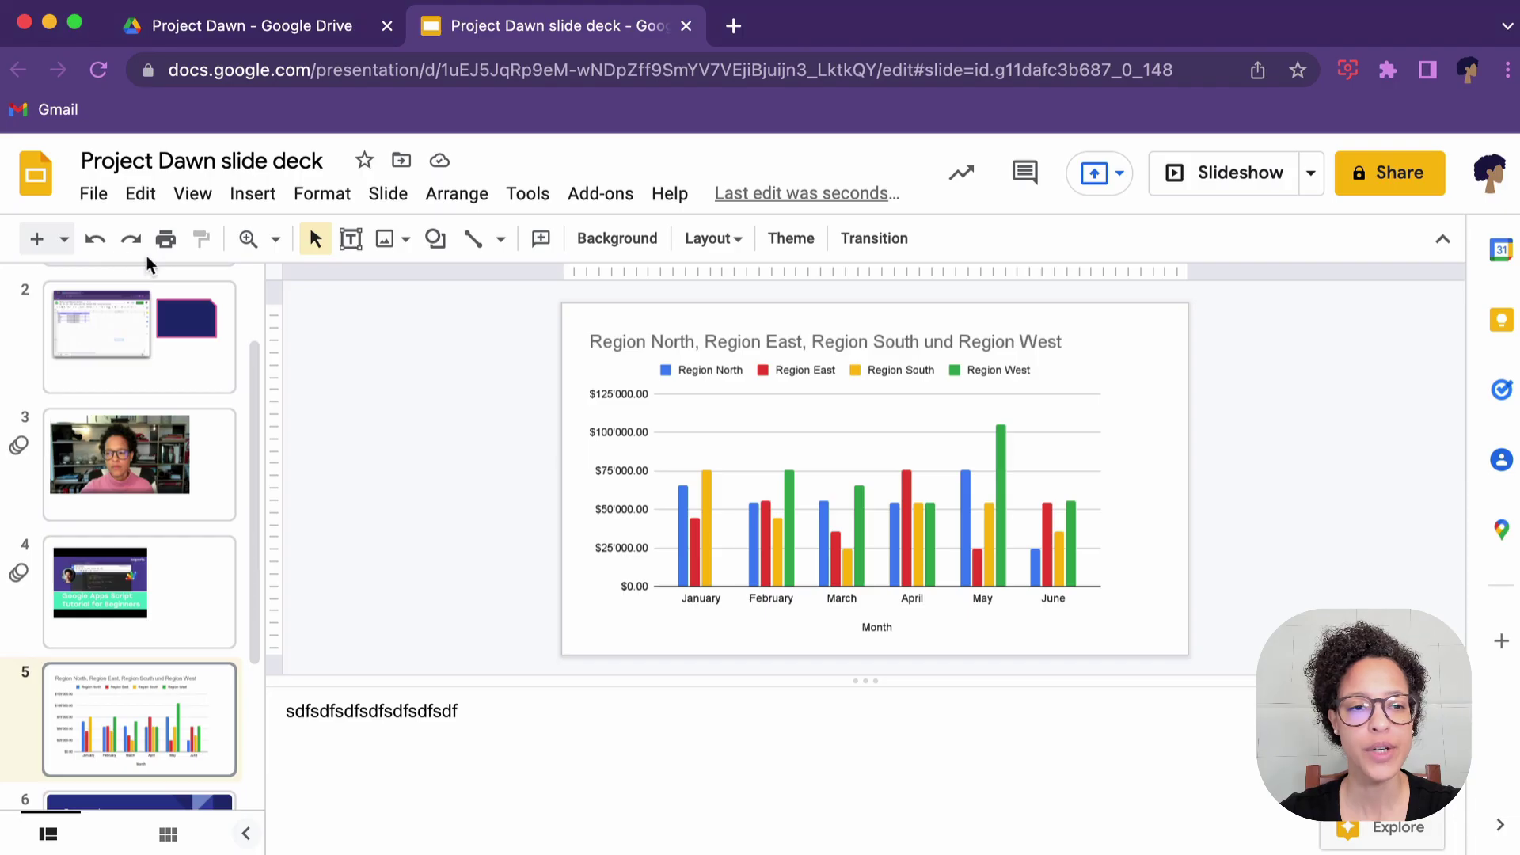
- Add a new Title only slide, plus one extra blank slide
left_click(63, 239)
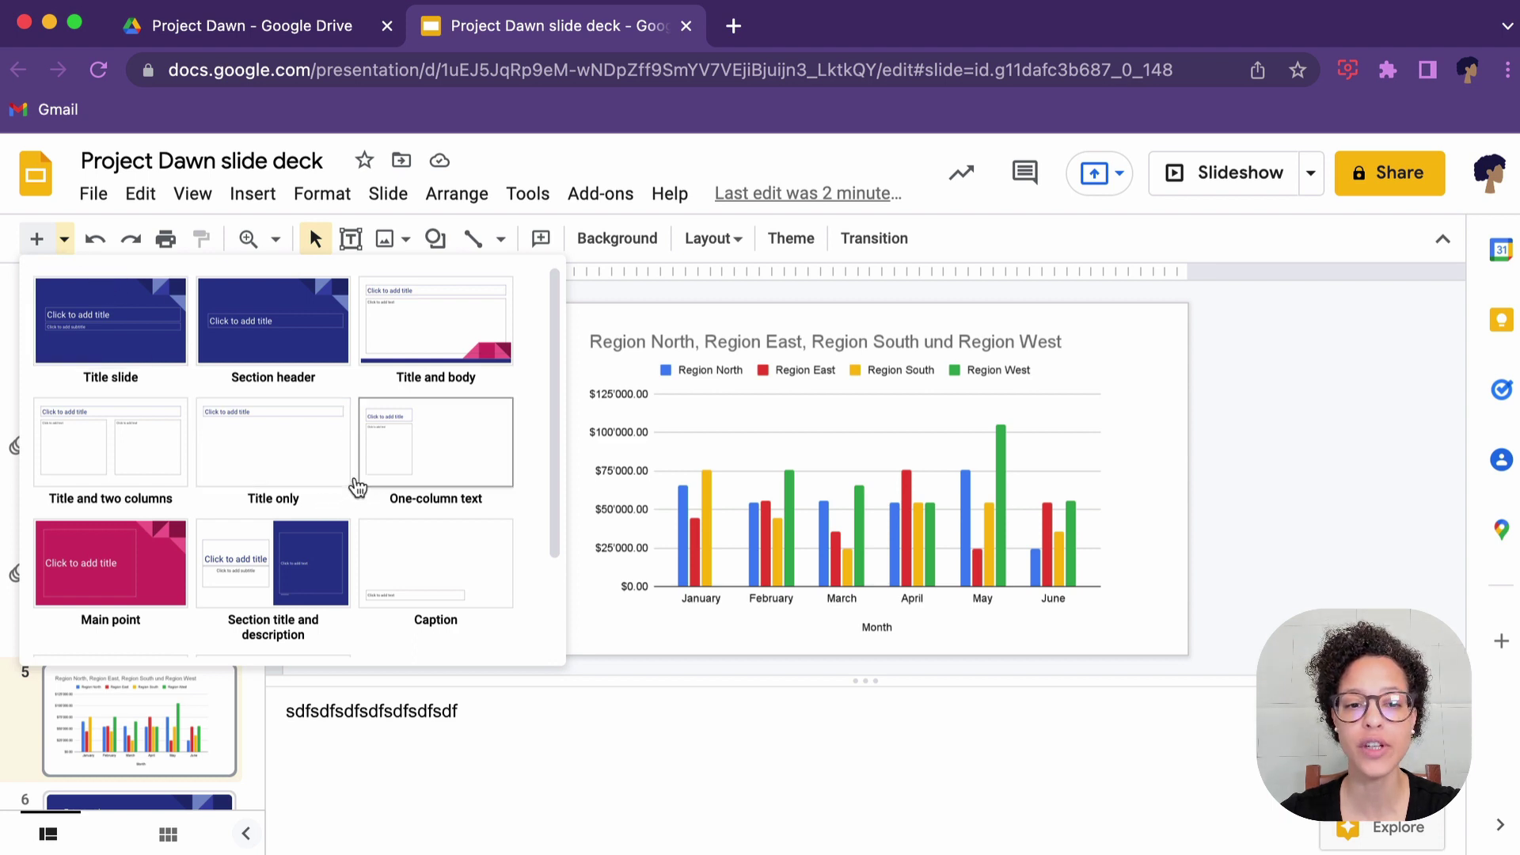
scroll(353, 485, "down", 3)
scroll(351, 483, "up", 3)
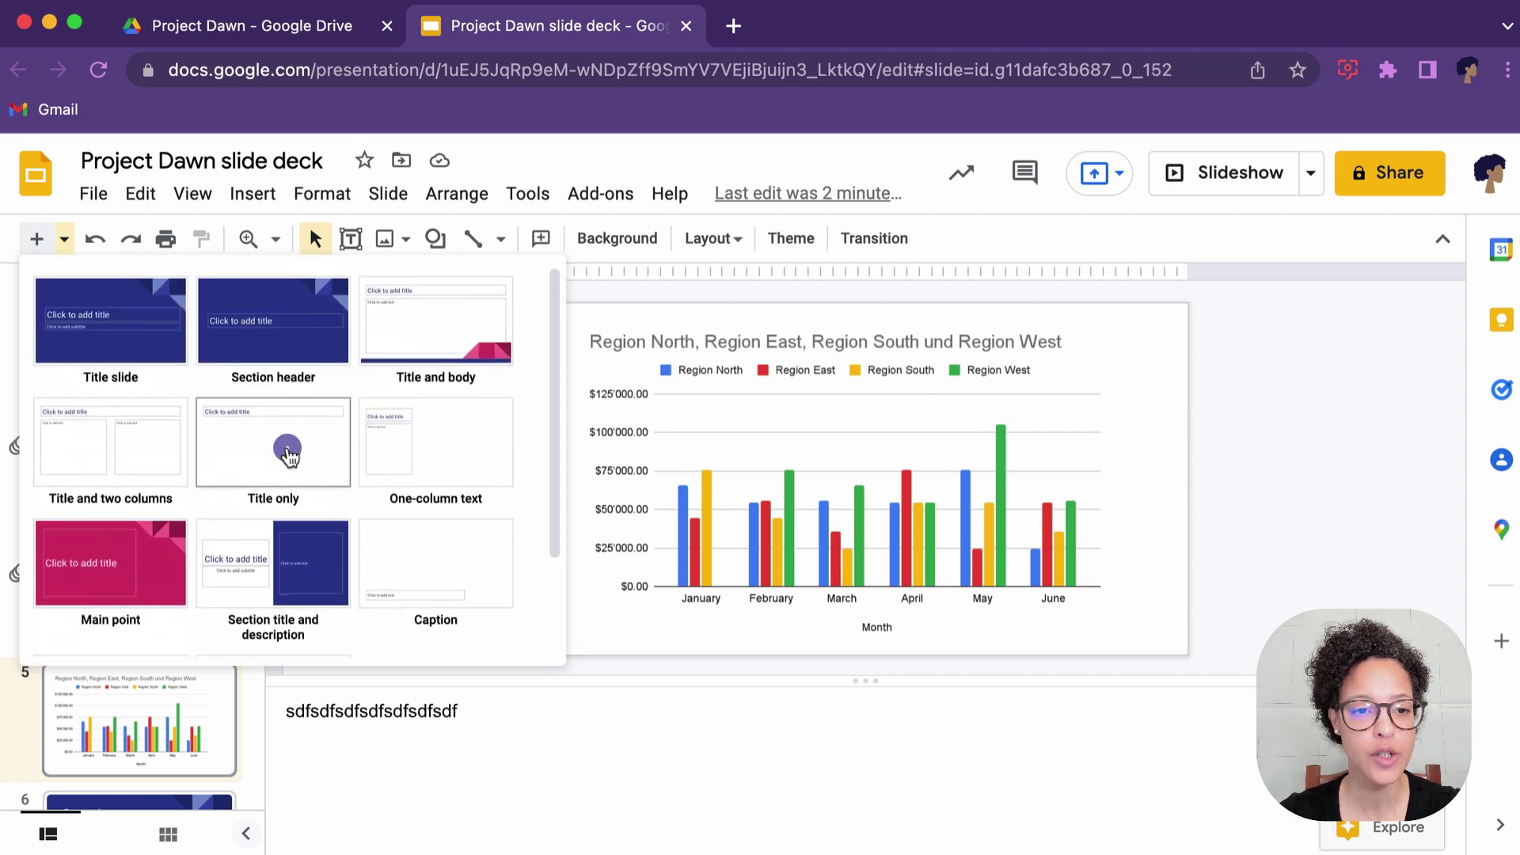
left_click(306, 477)
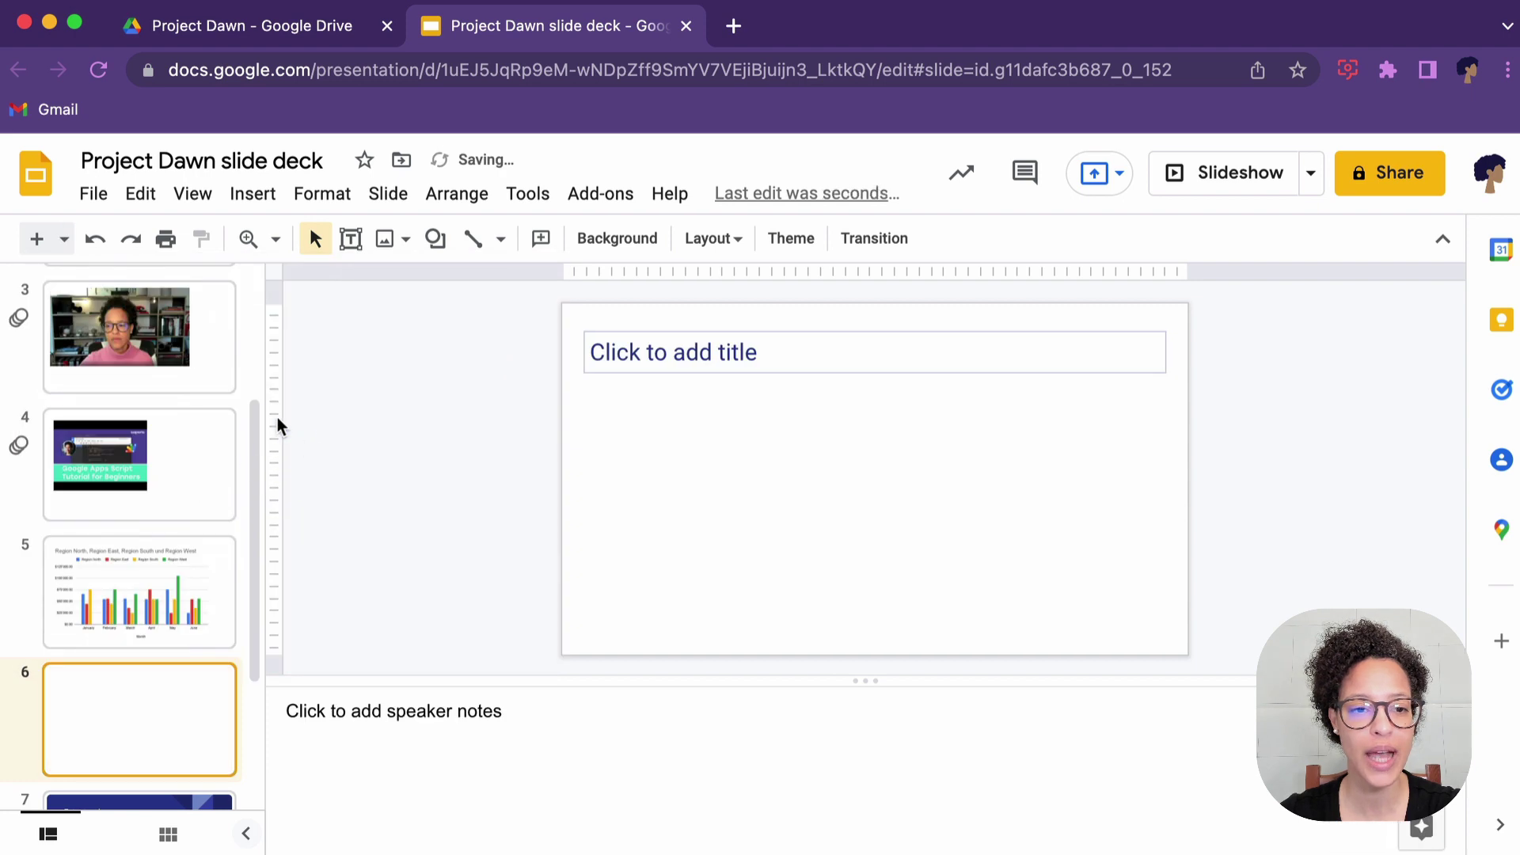
left_click(38, 242)
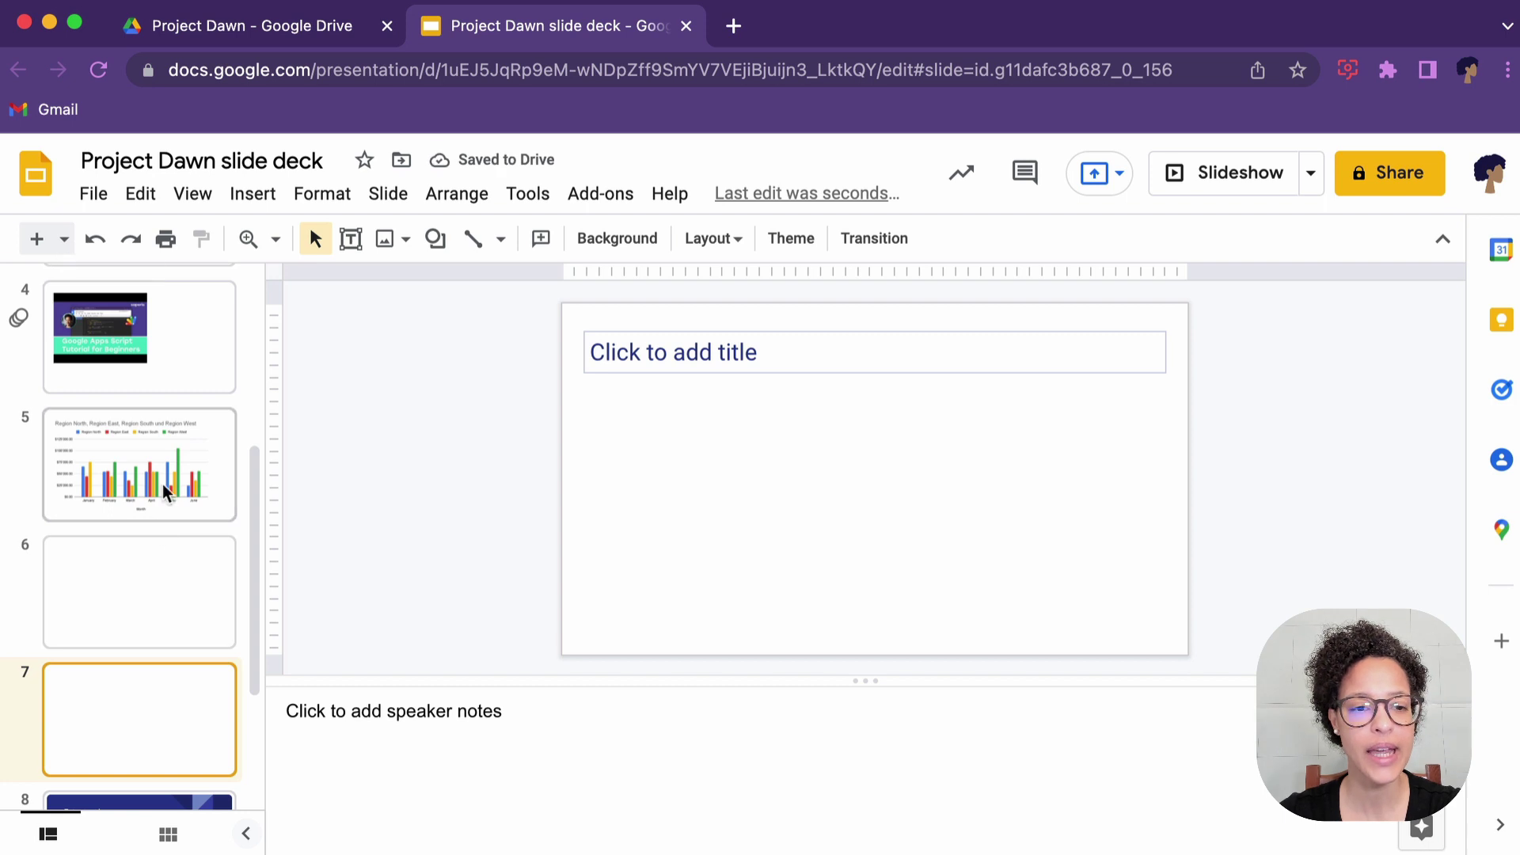
- Delete the extra blank slide 7 and drag the title-only slide ahead of the chart slide
right_click(159, 716)
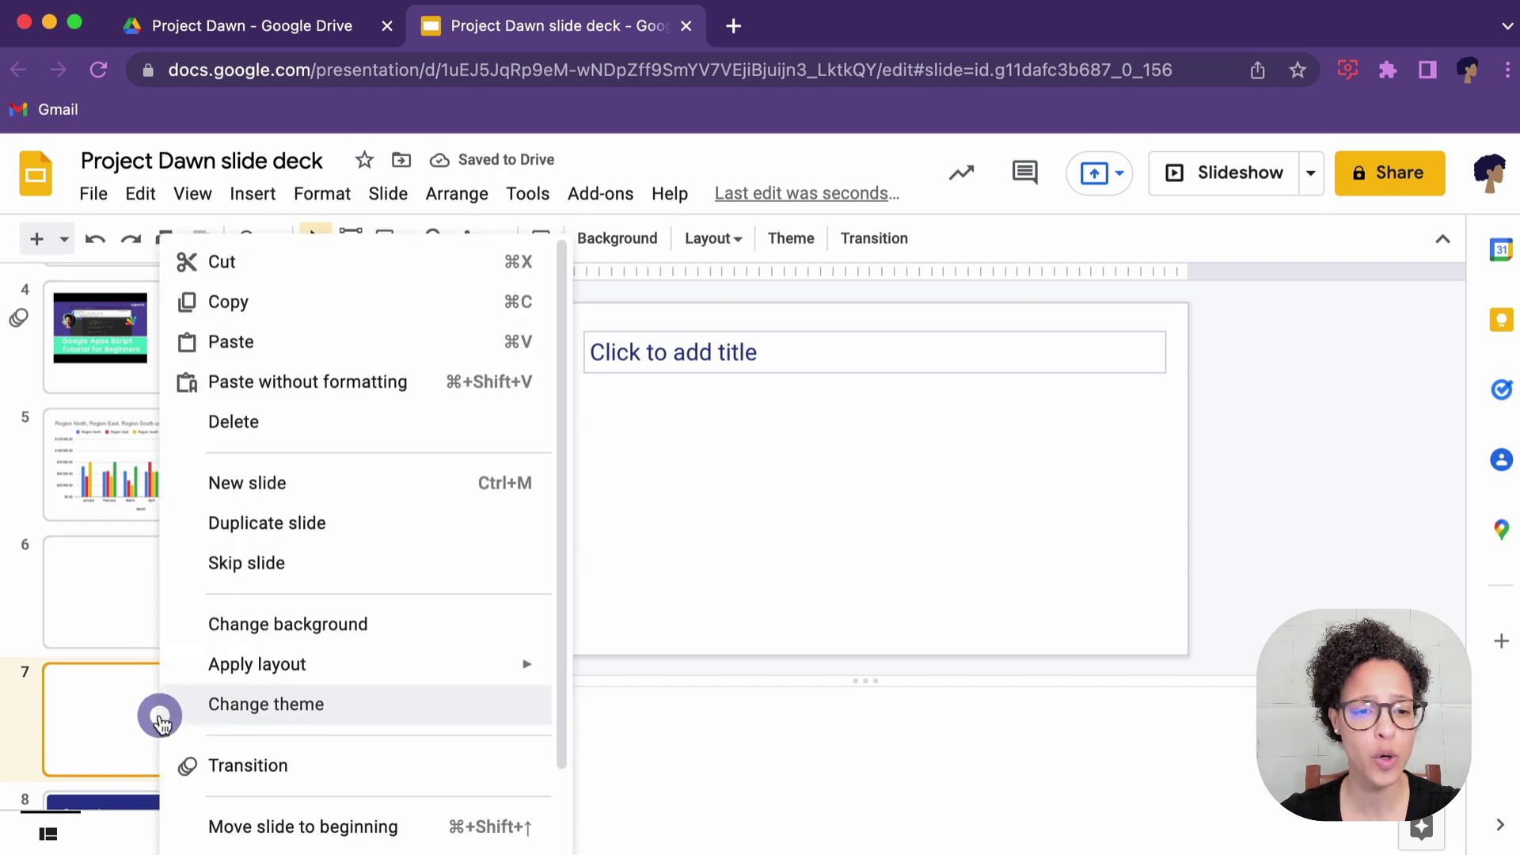
left_click(318, 426)
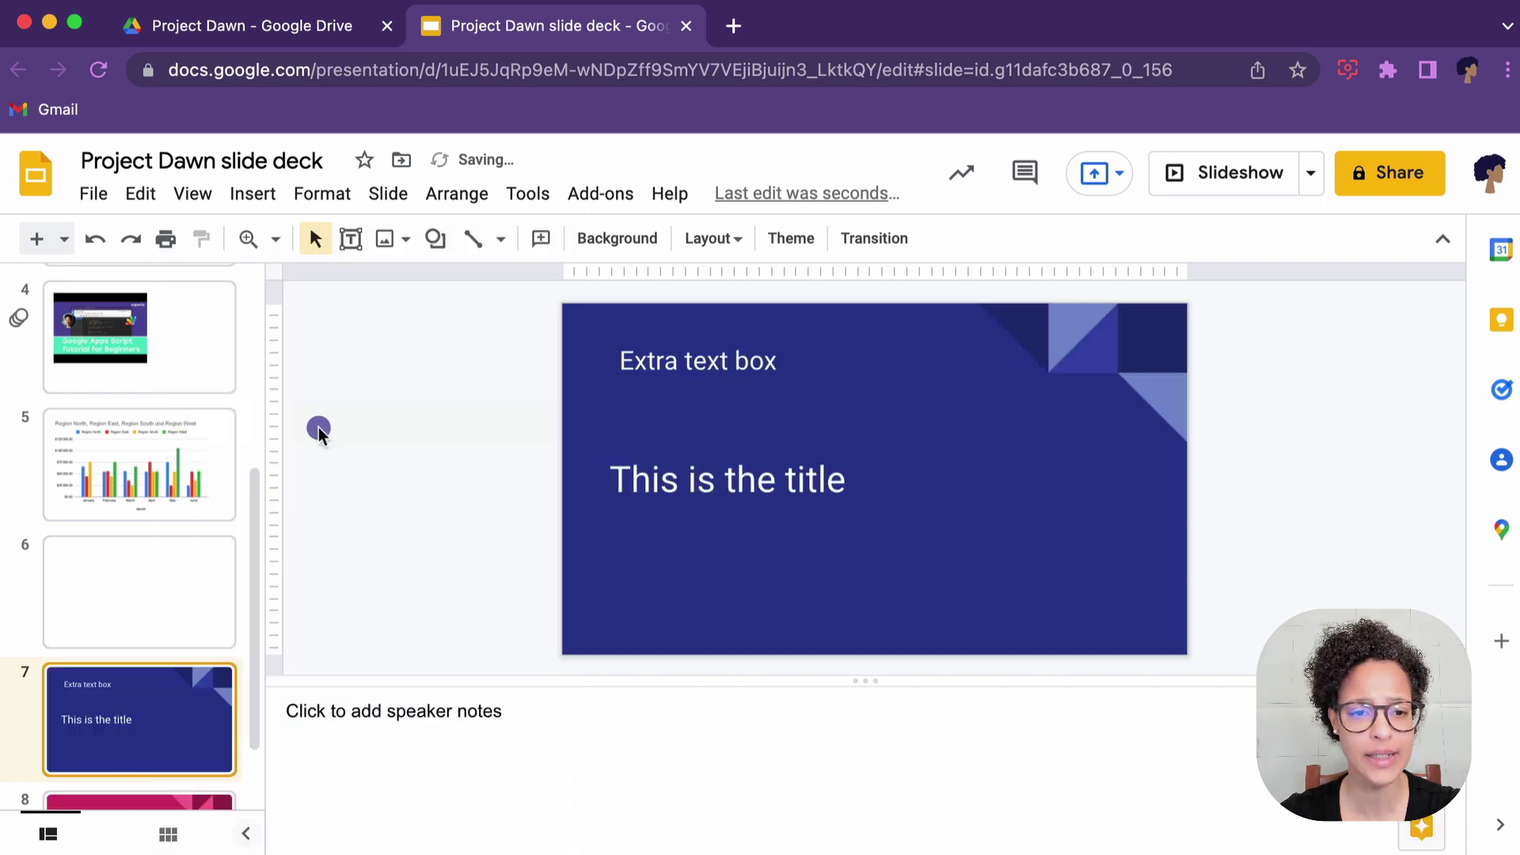
left_click(120, 595)
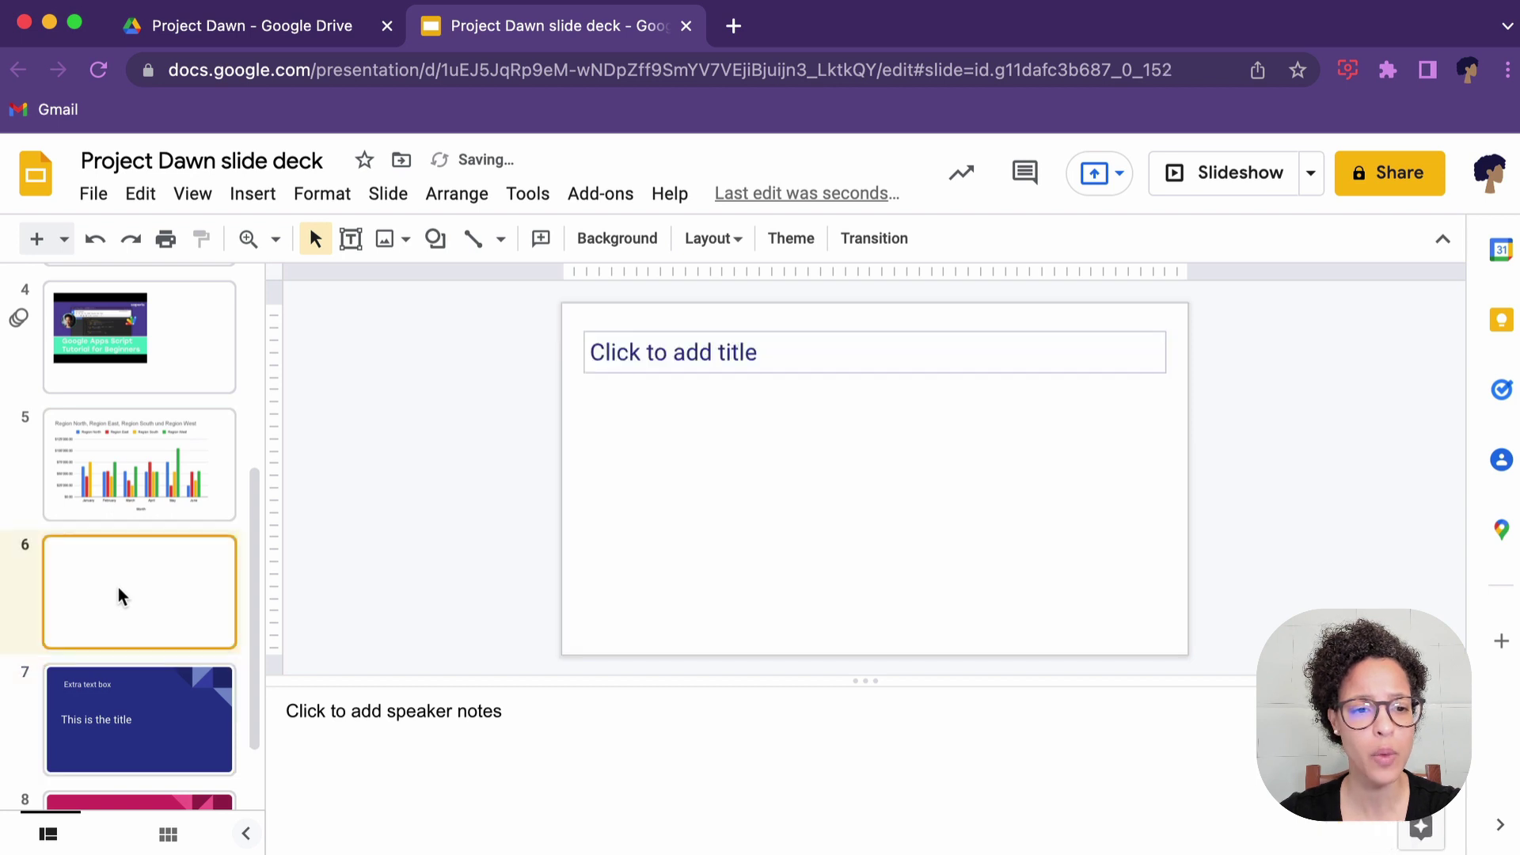
left_click_drag(118, 587, 127, 437)
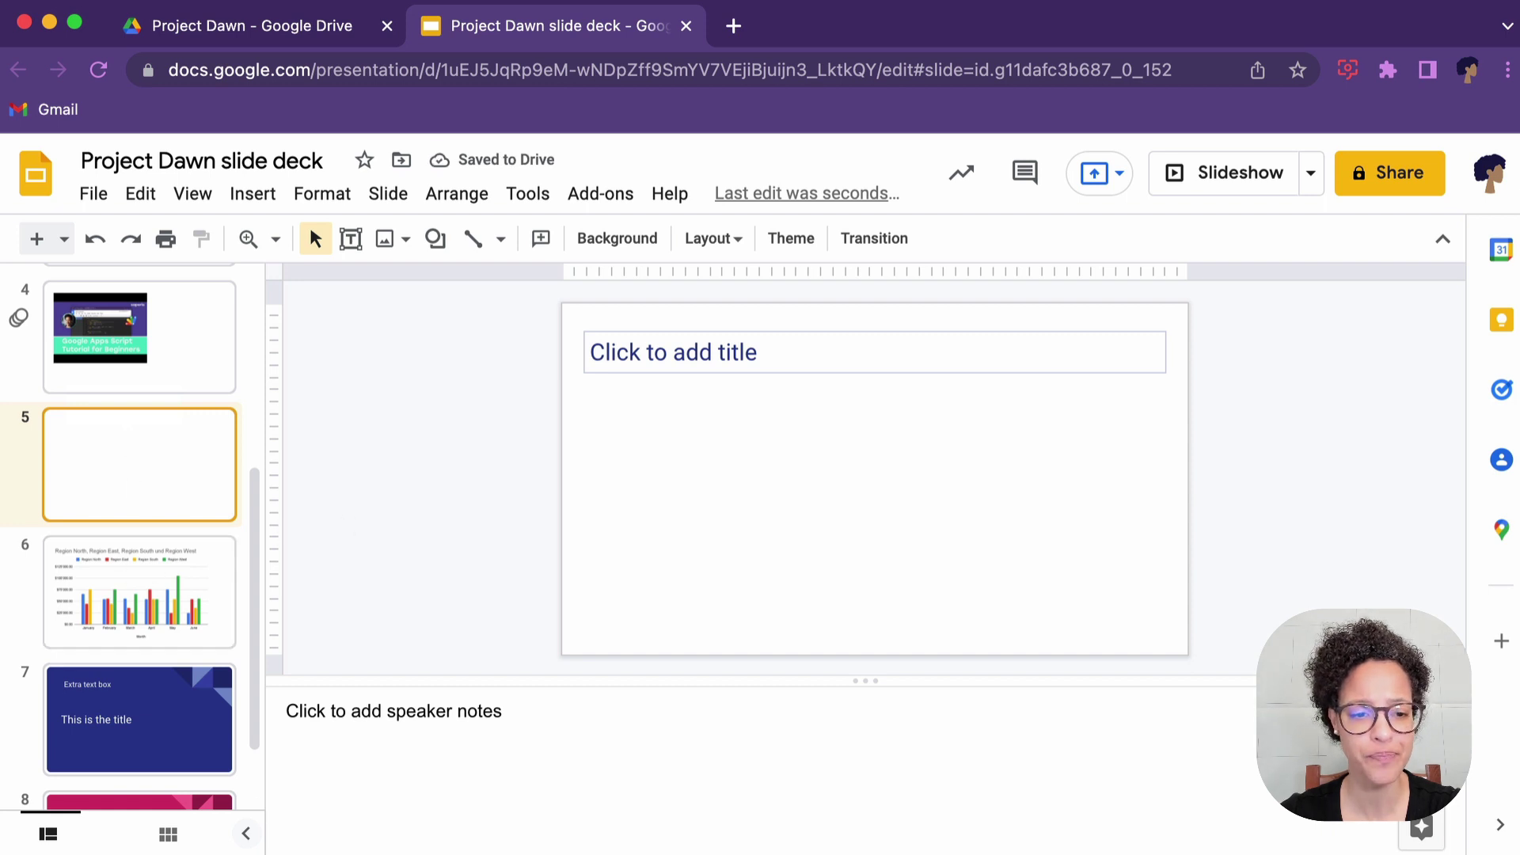
left_click(247, 841)
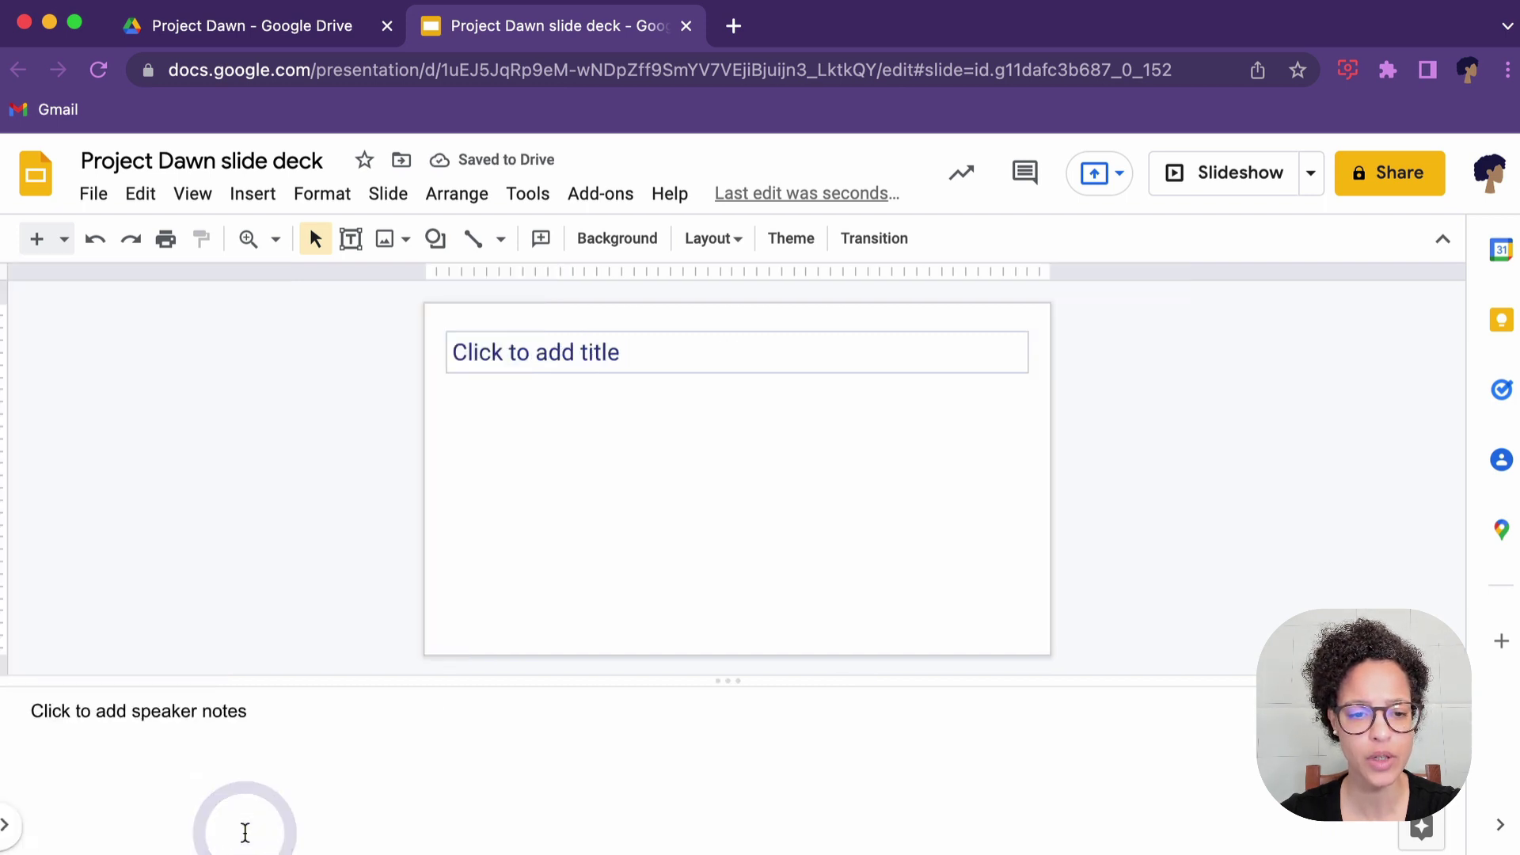
- In grid view, move the blank slide to the end and the chart slide to position 4
left_click(22, 830)
left_click(167, 836)
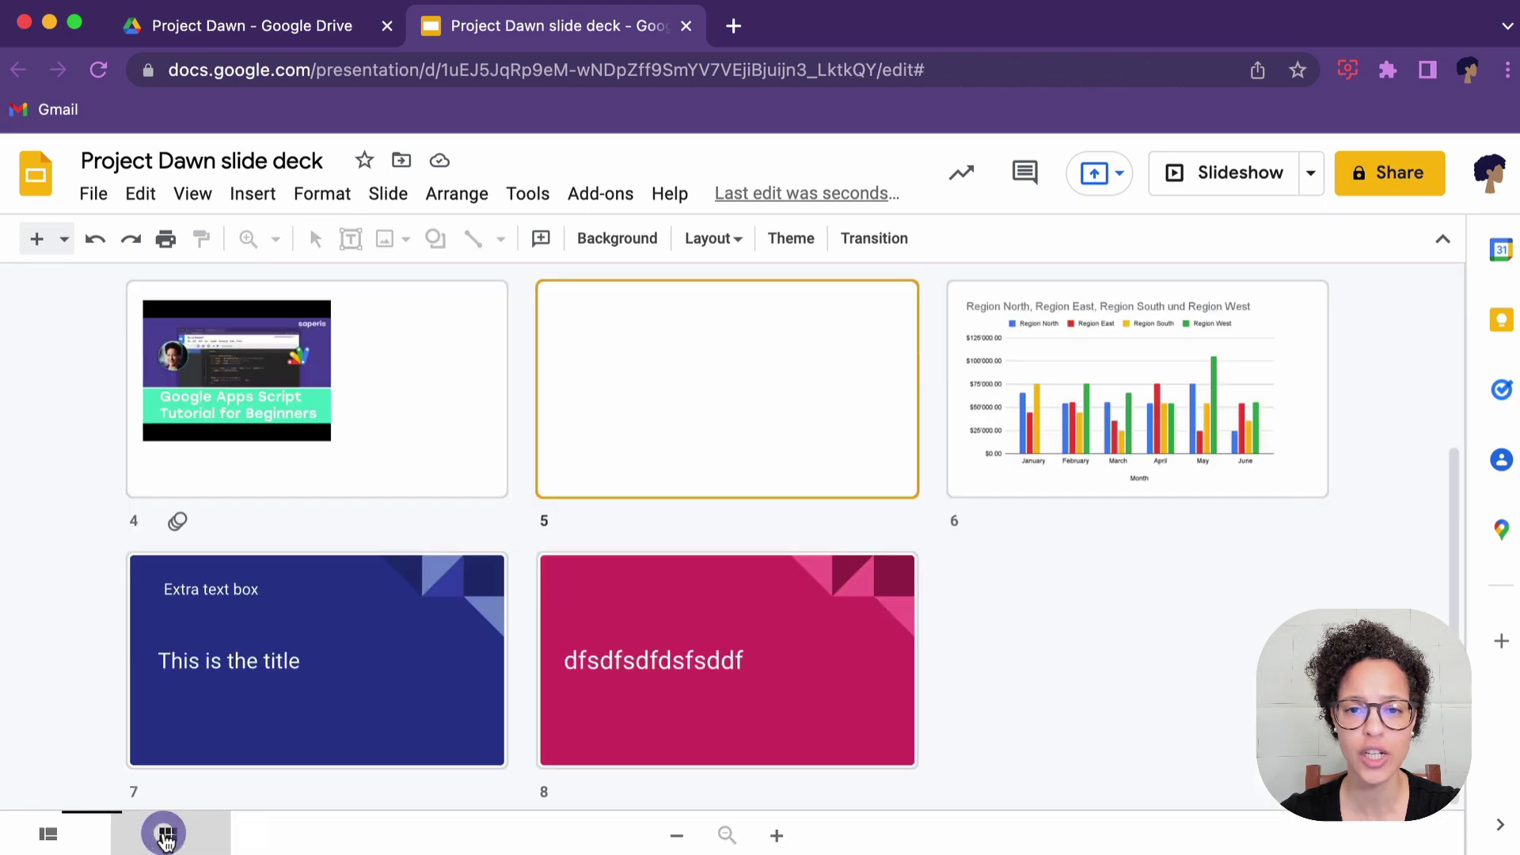
left_click_drag(571, 455, 928, 604)
left_click_drag(719, 308, 273, 388)
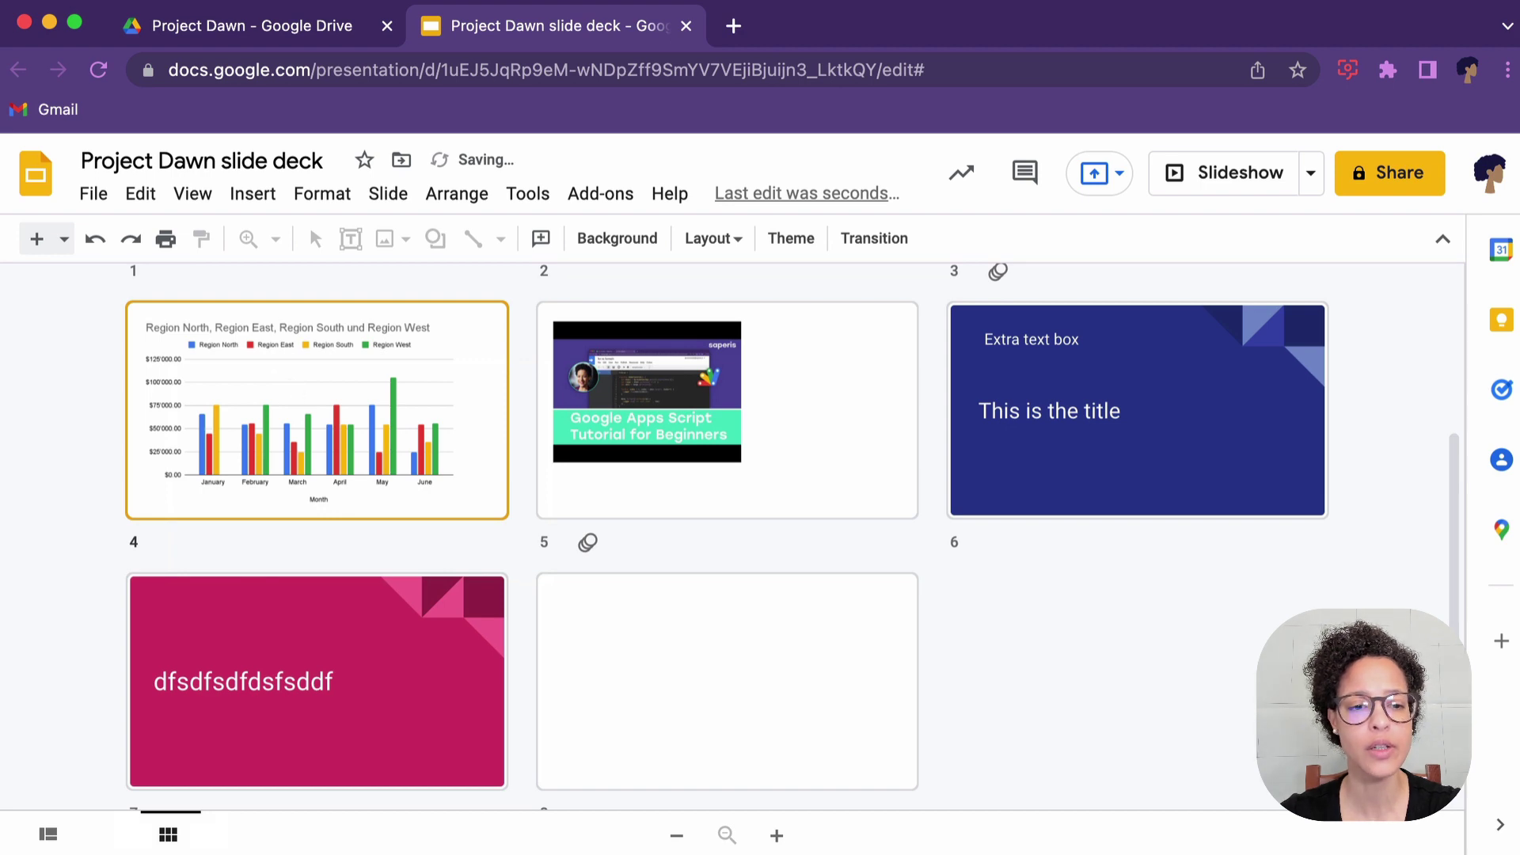
left_click(56, 833)
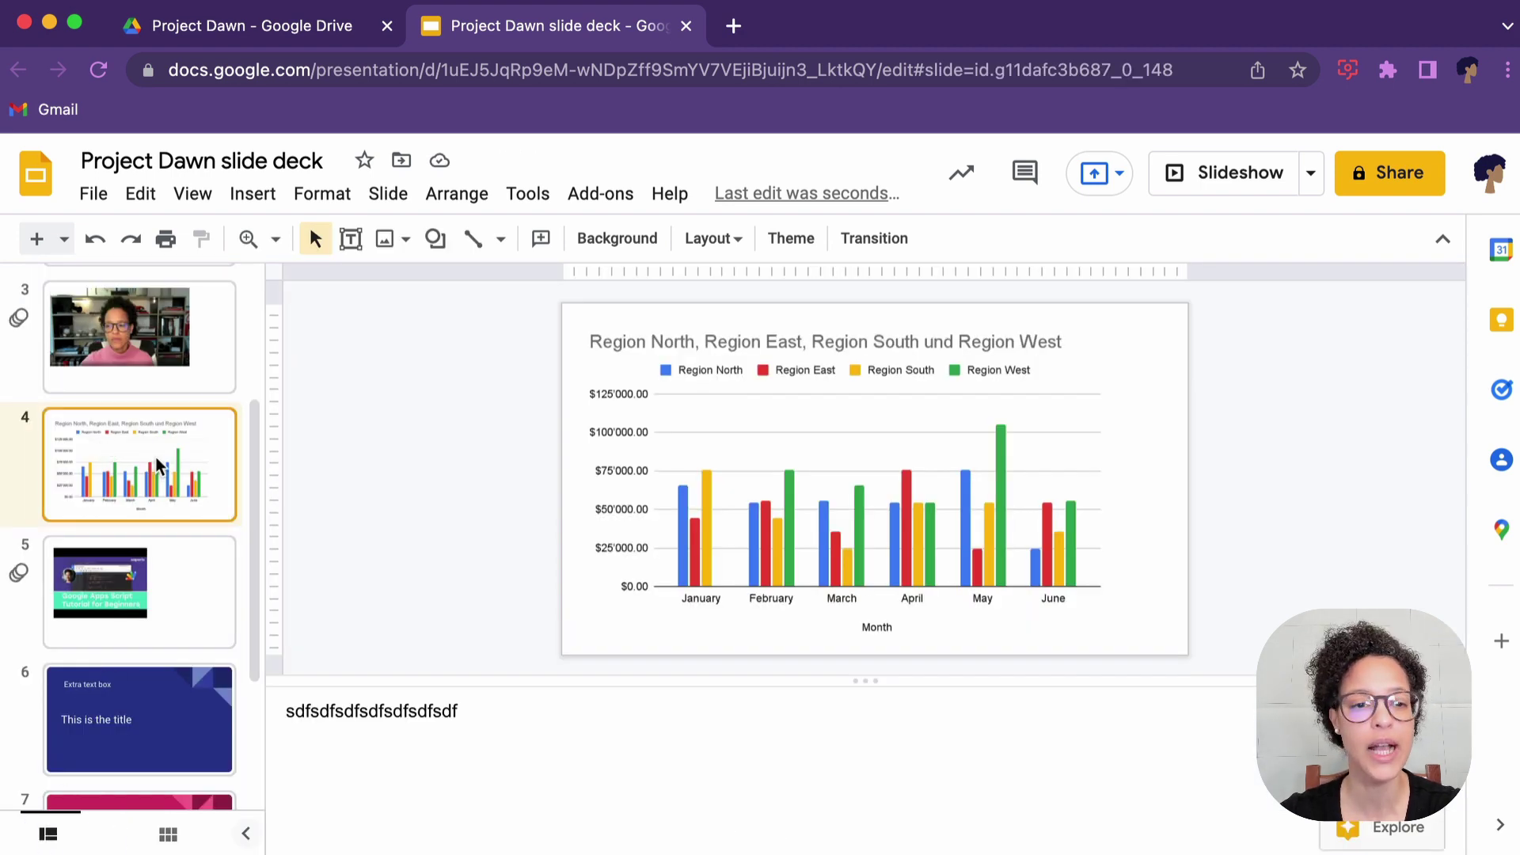
- Insert a blank slide after the chart slide and duplicate the chart slide
right_click(157, 465)
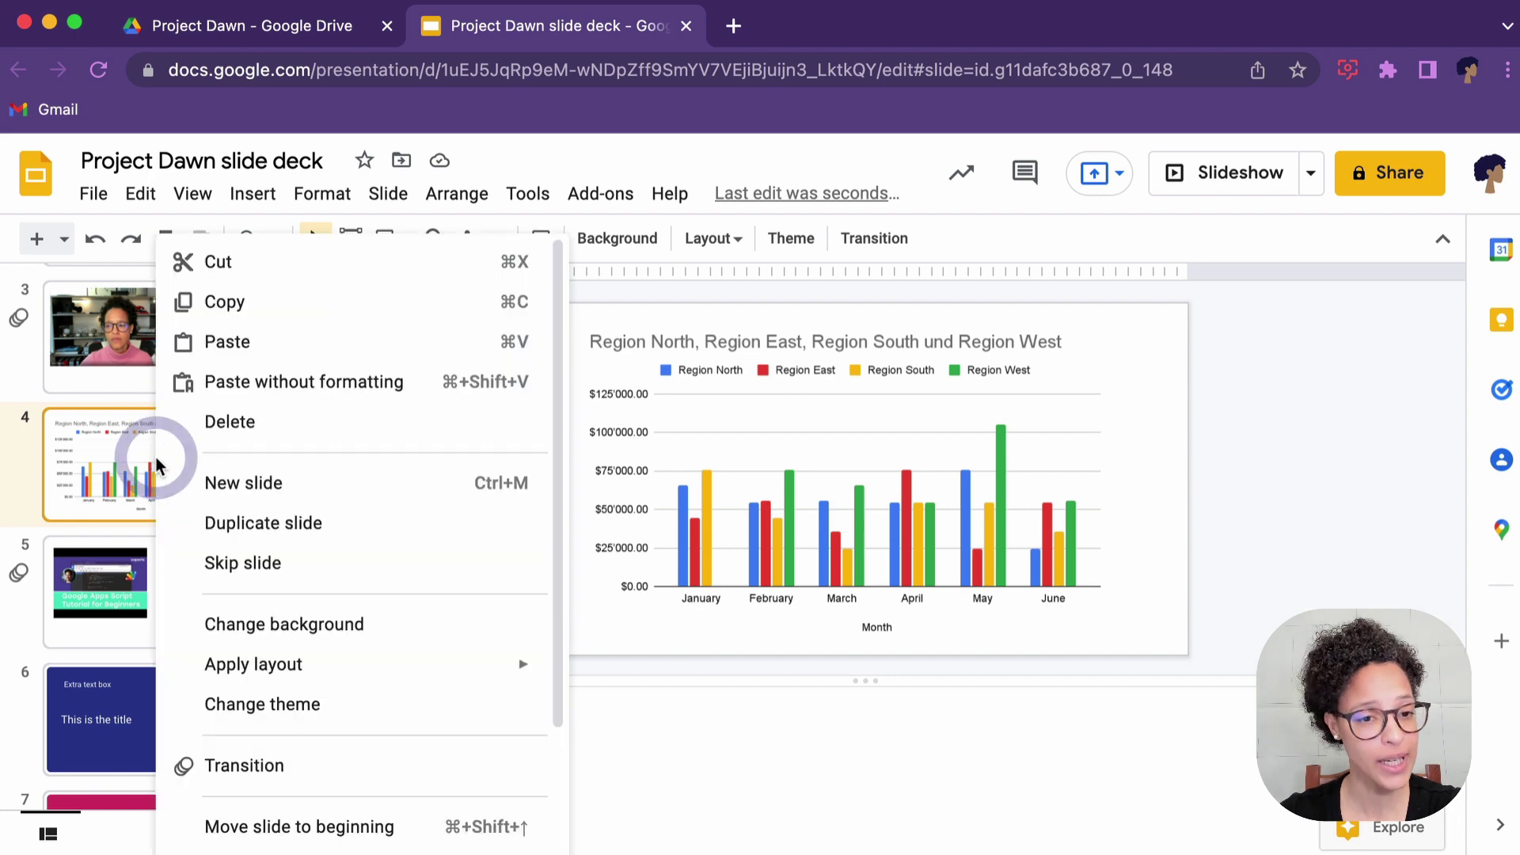
left_click(369, 483)
right_click(210, 476)
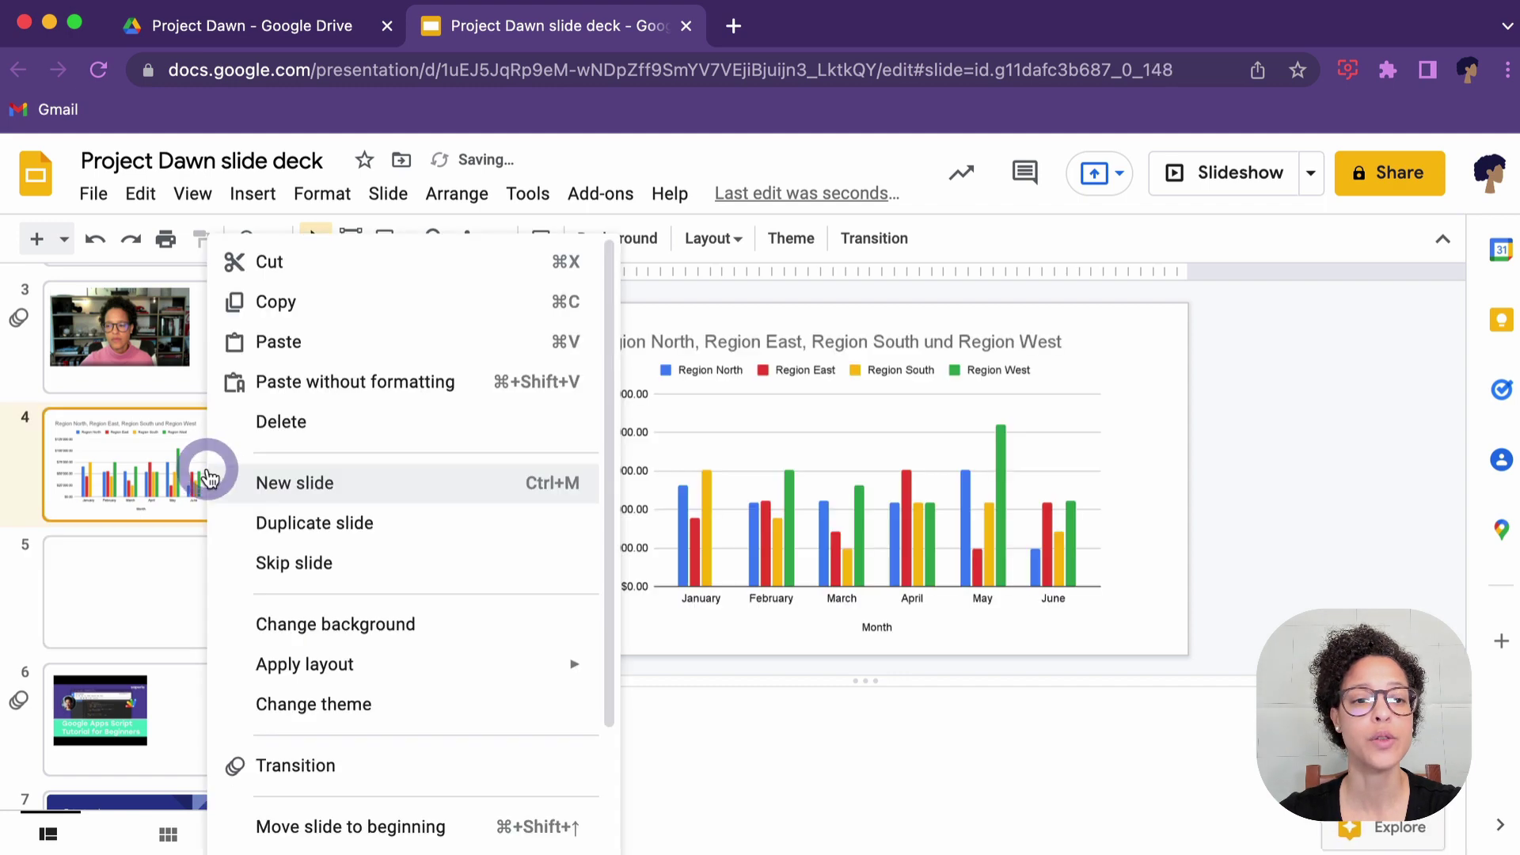
left_click(323, 523)
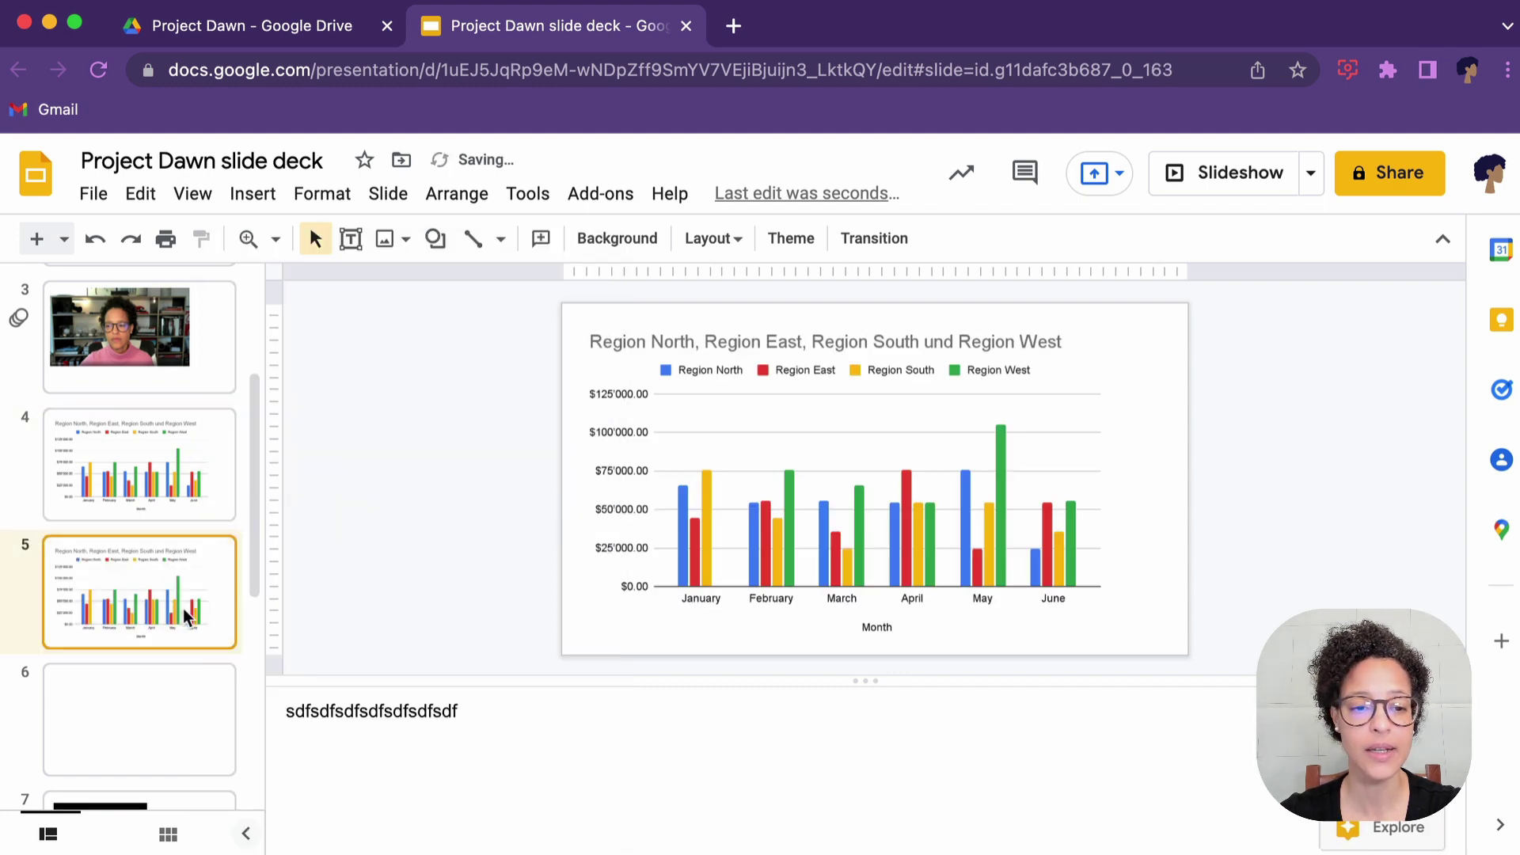
- Mark the duplicated chart slide at position 5 as skipped in presentations
right_click(149, 562)
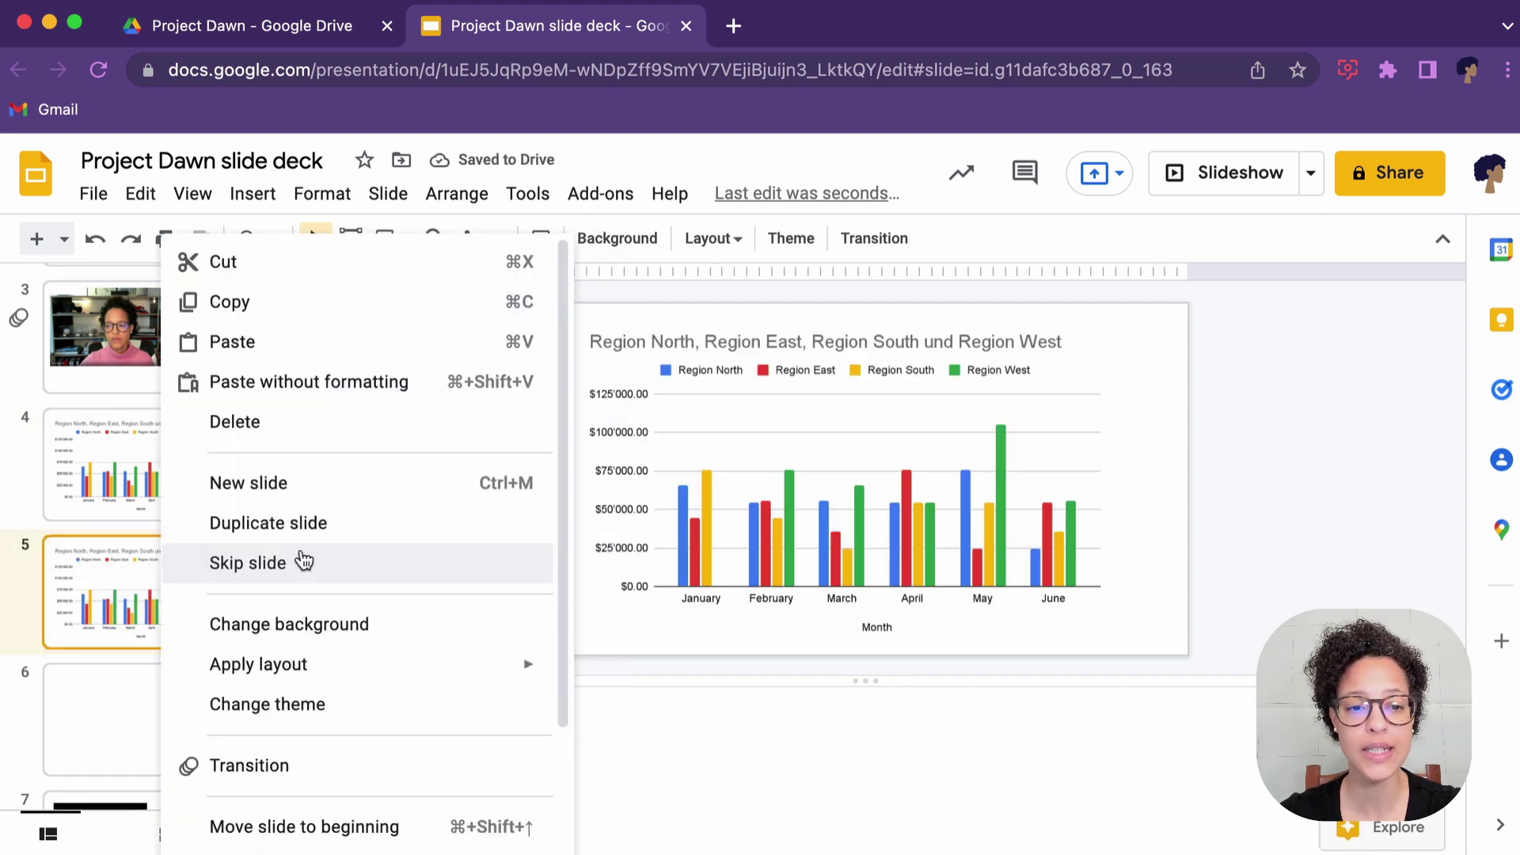
left_click(301, 561)
right_click(160, 606)
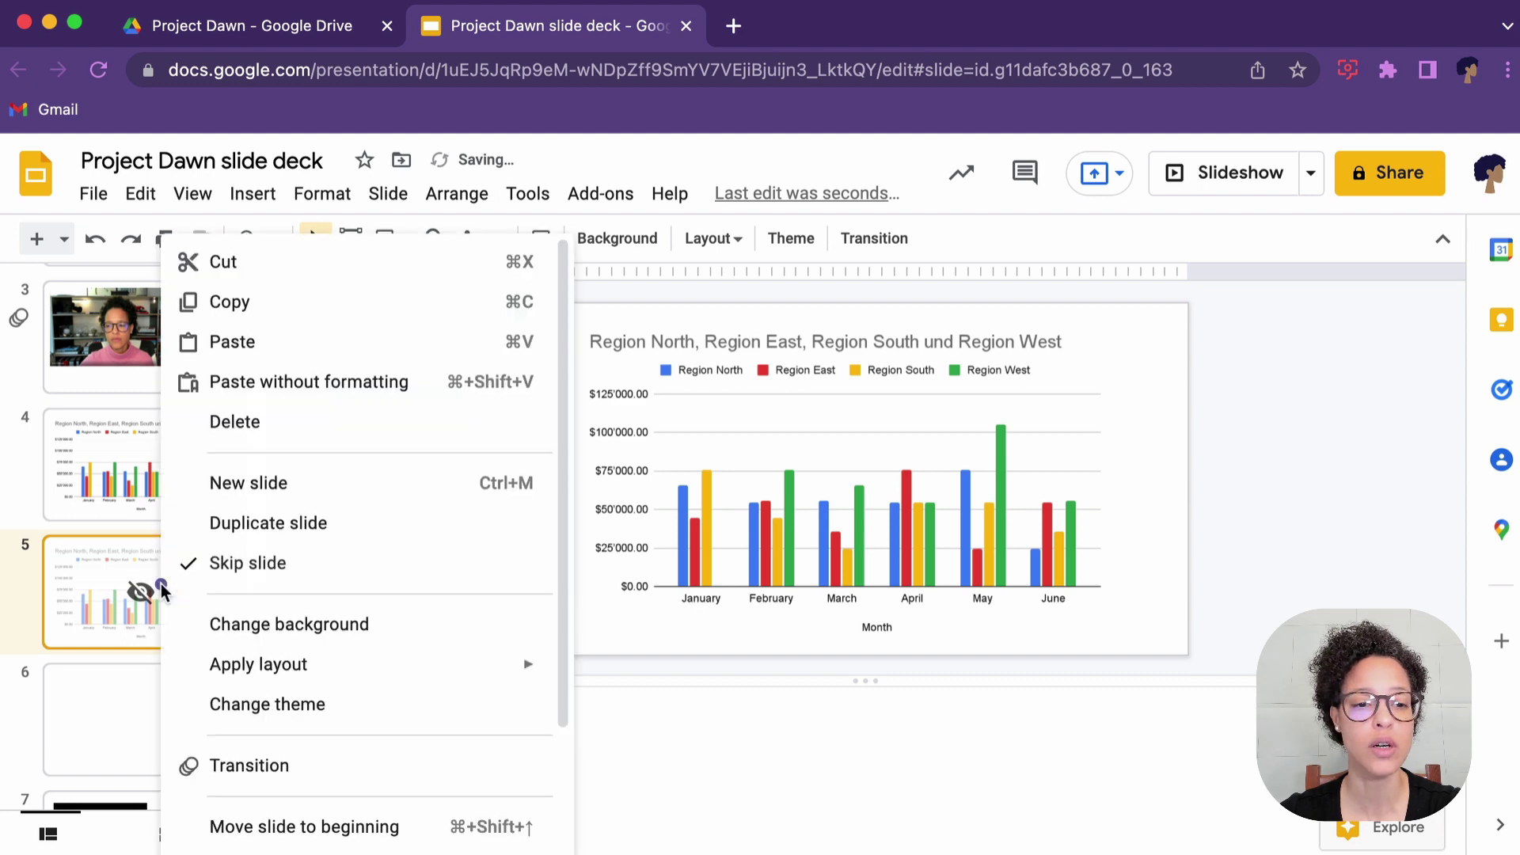
left_click(268, 567)
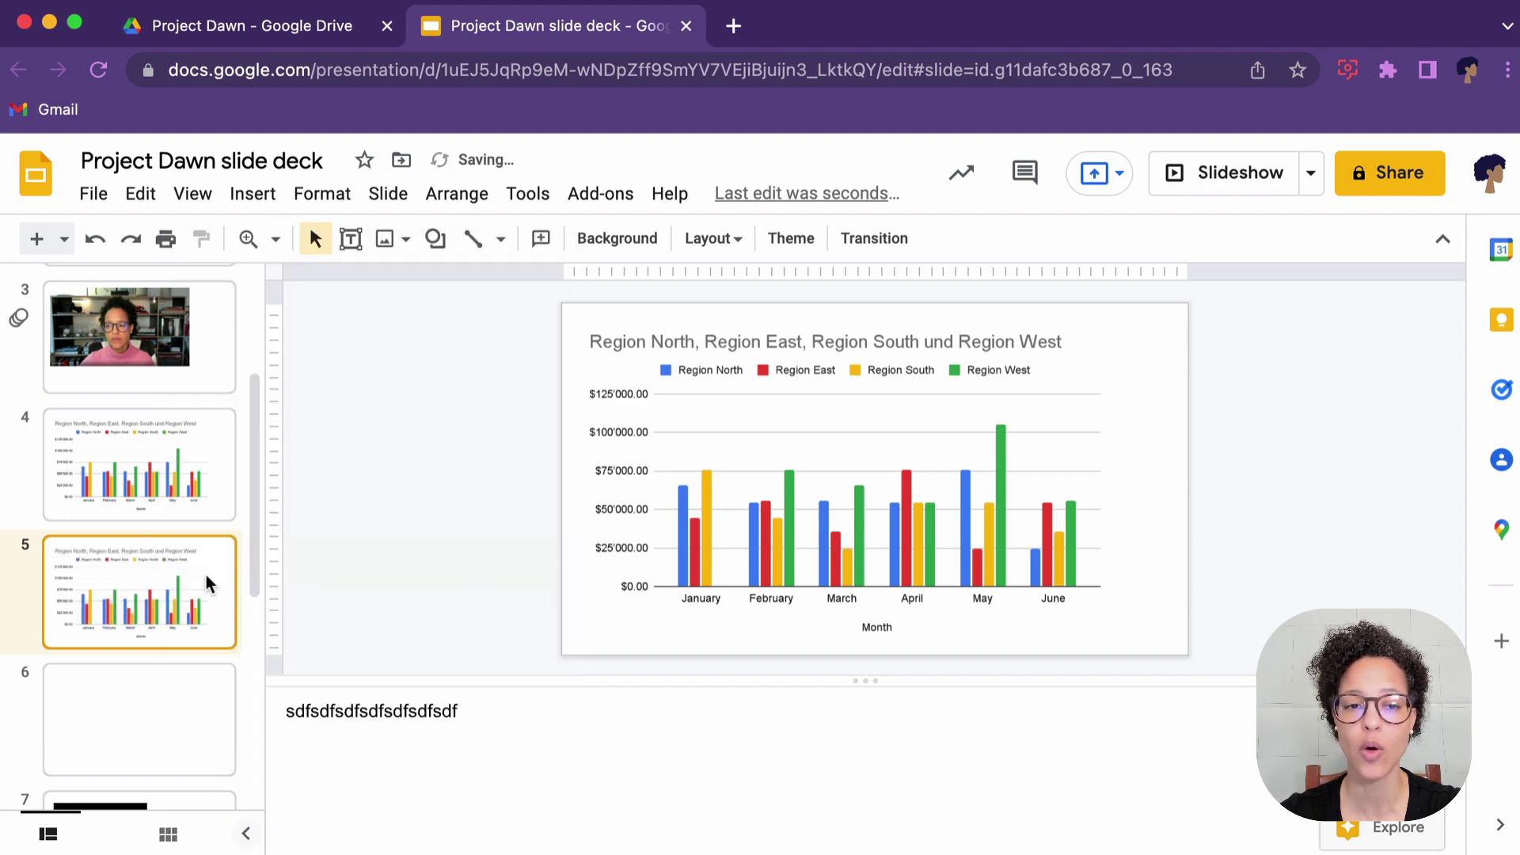
right_click(207, 584)
left_click(295, 564)
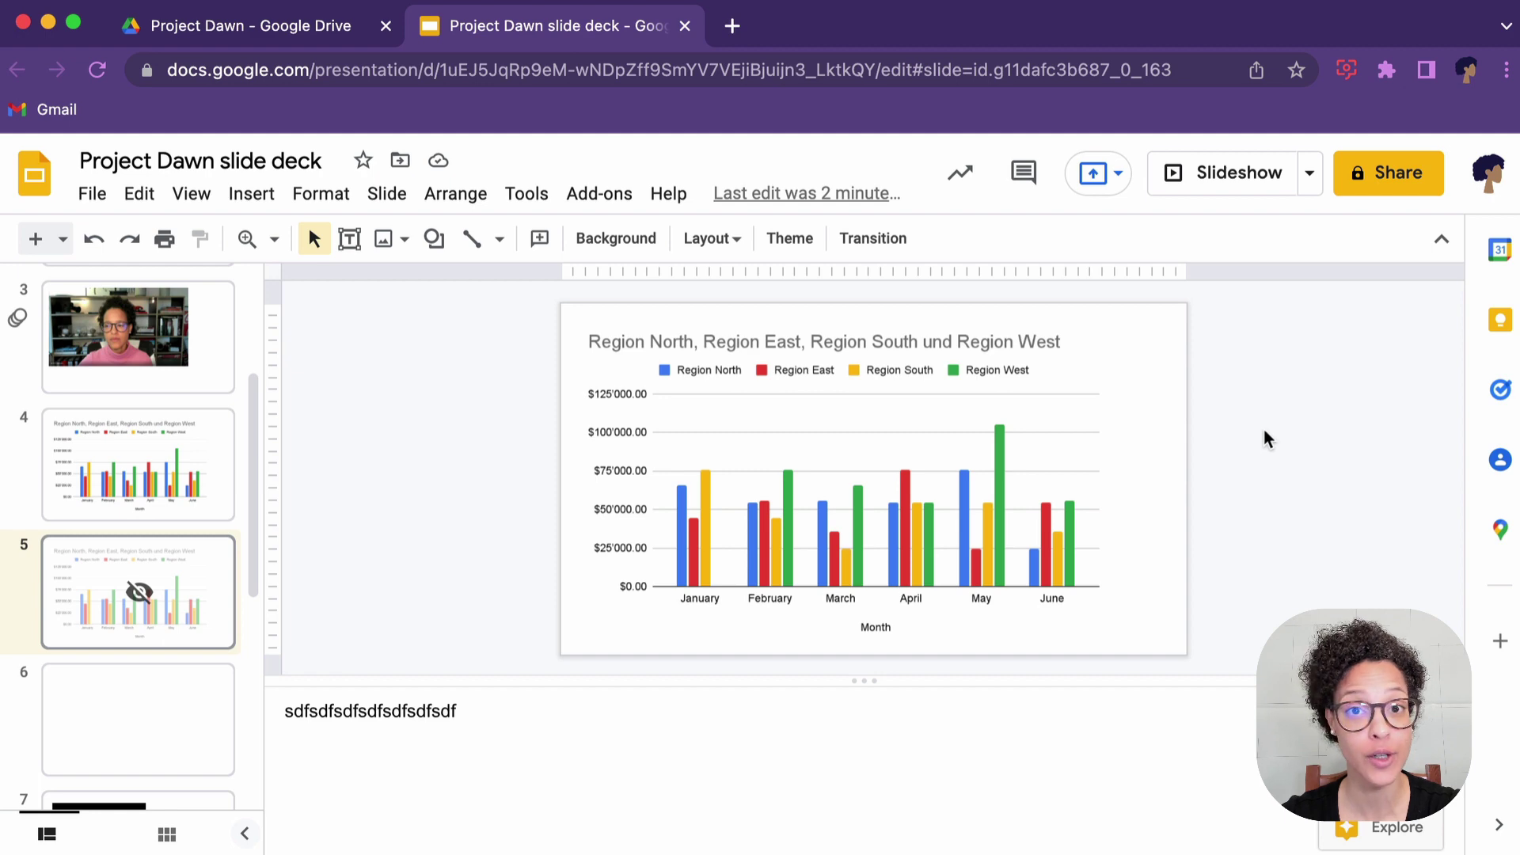
- Share the deck with the suggested colleague as Commenter and send the invitation
left_click(1364, 181)
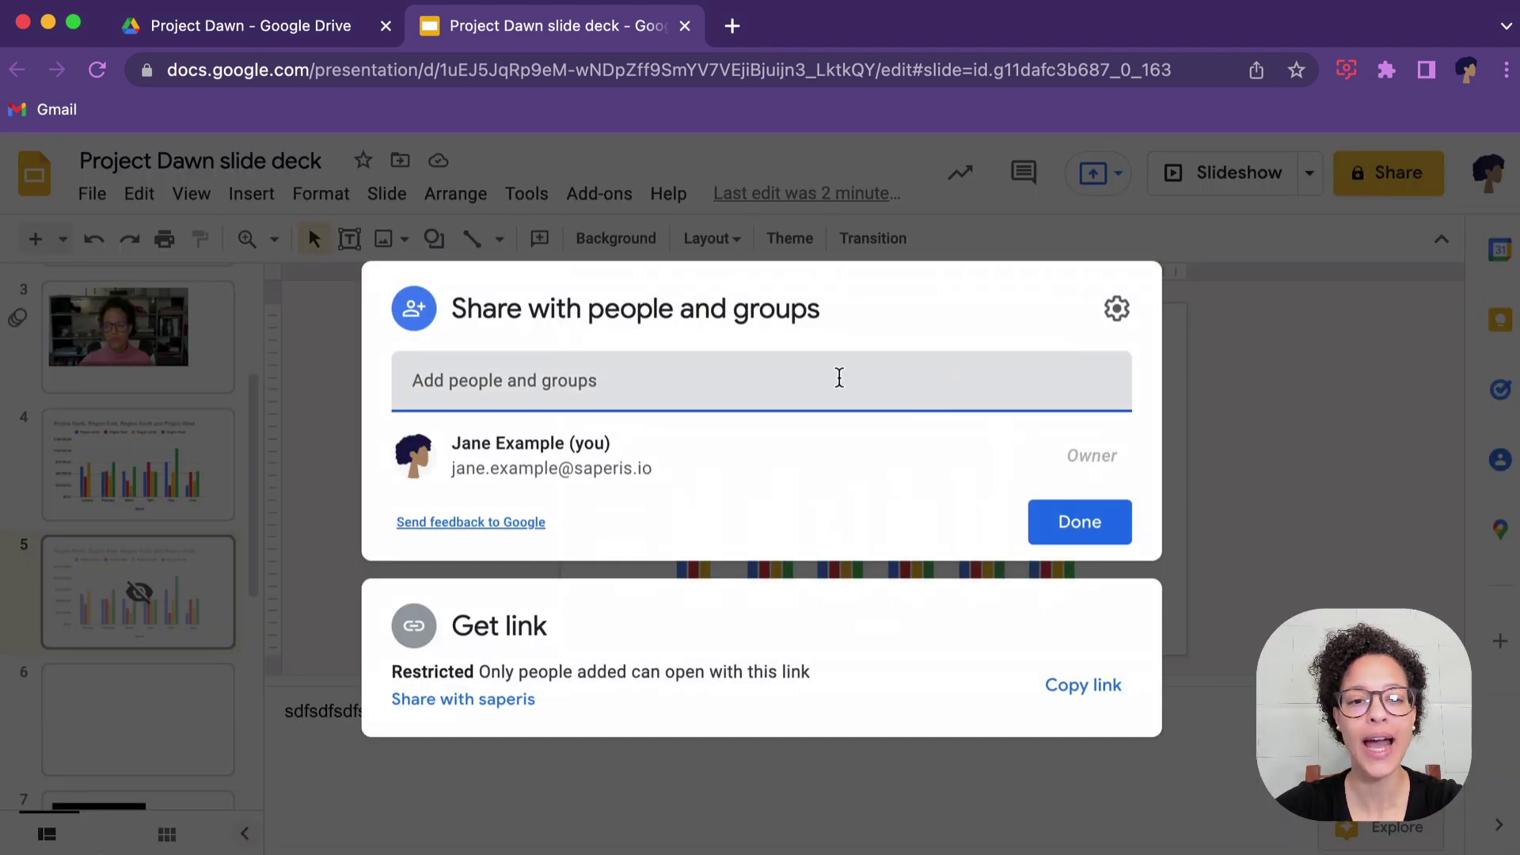
type("adam")
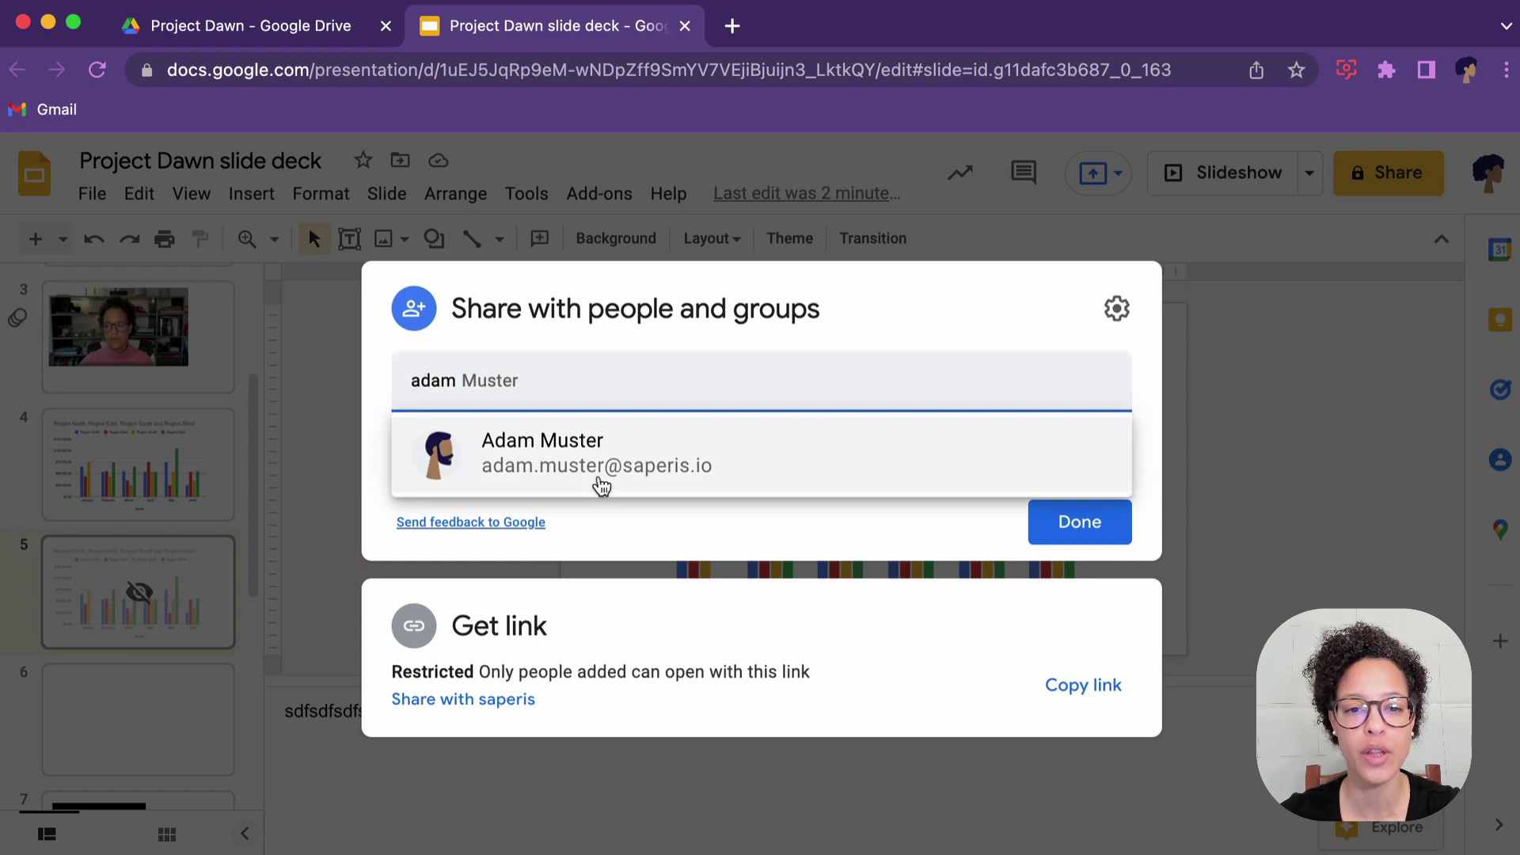
left_click(597, 479)
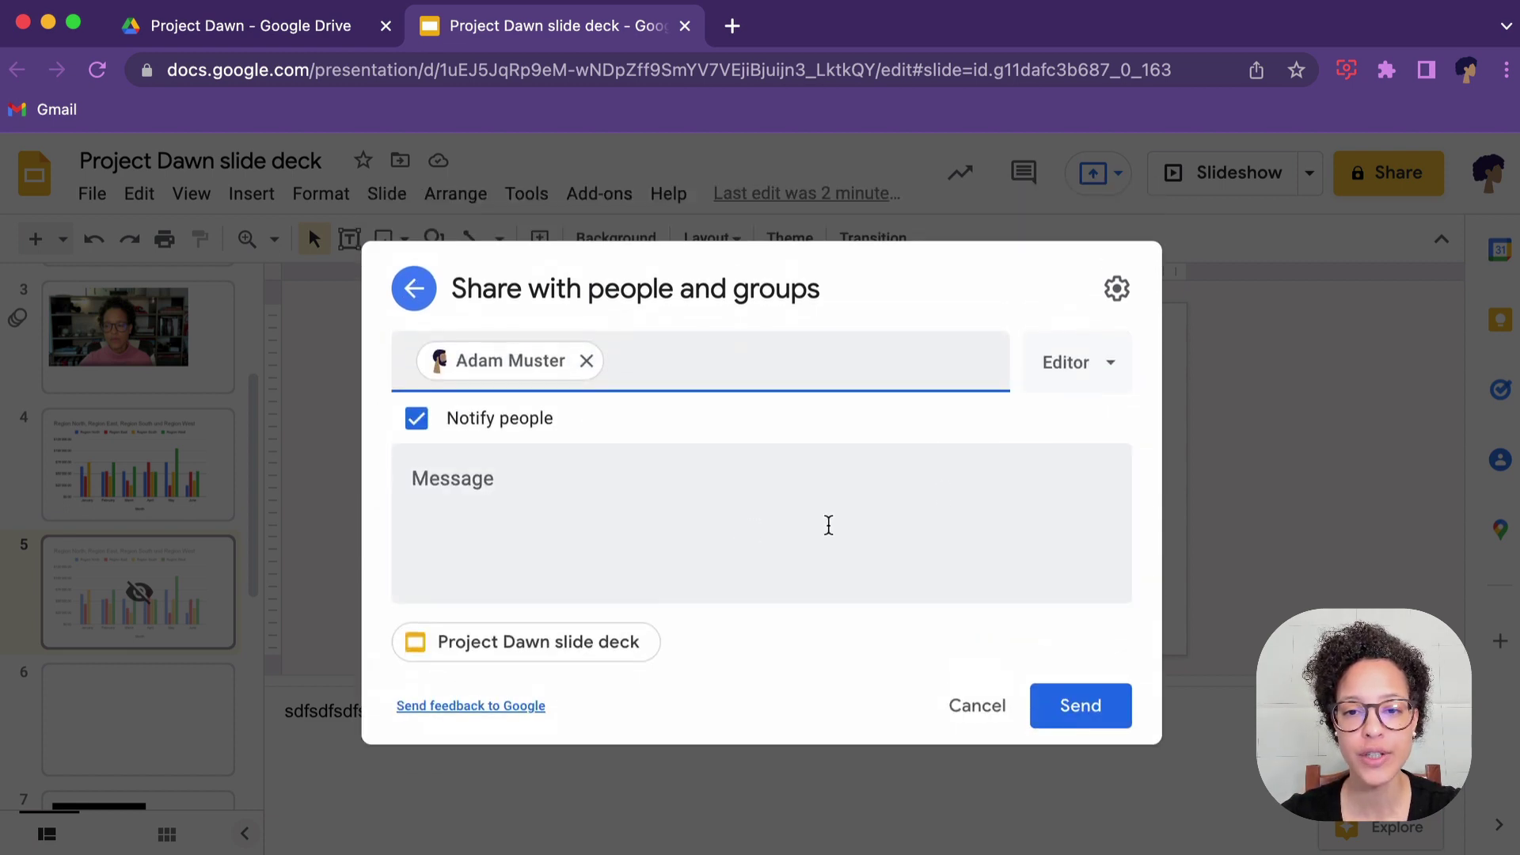
left_click(1059, 368)
left_click(1062, 489)
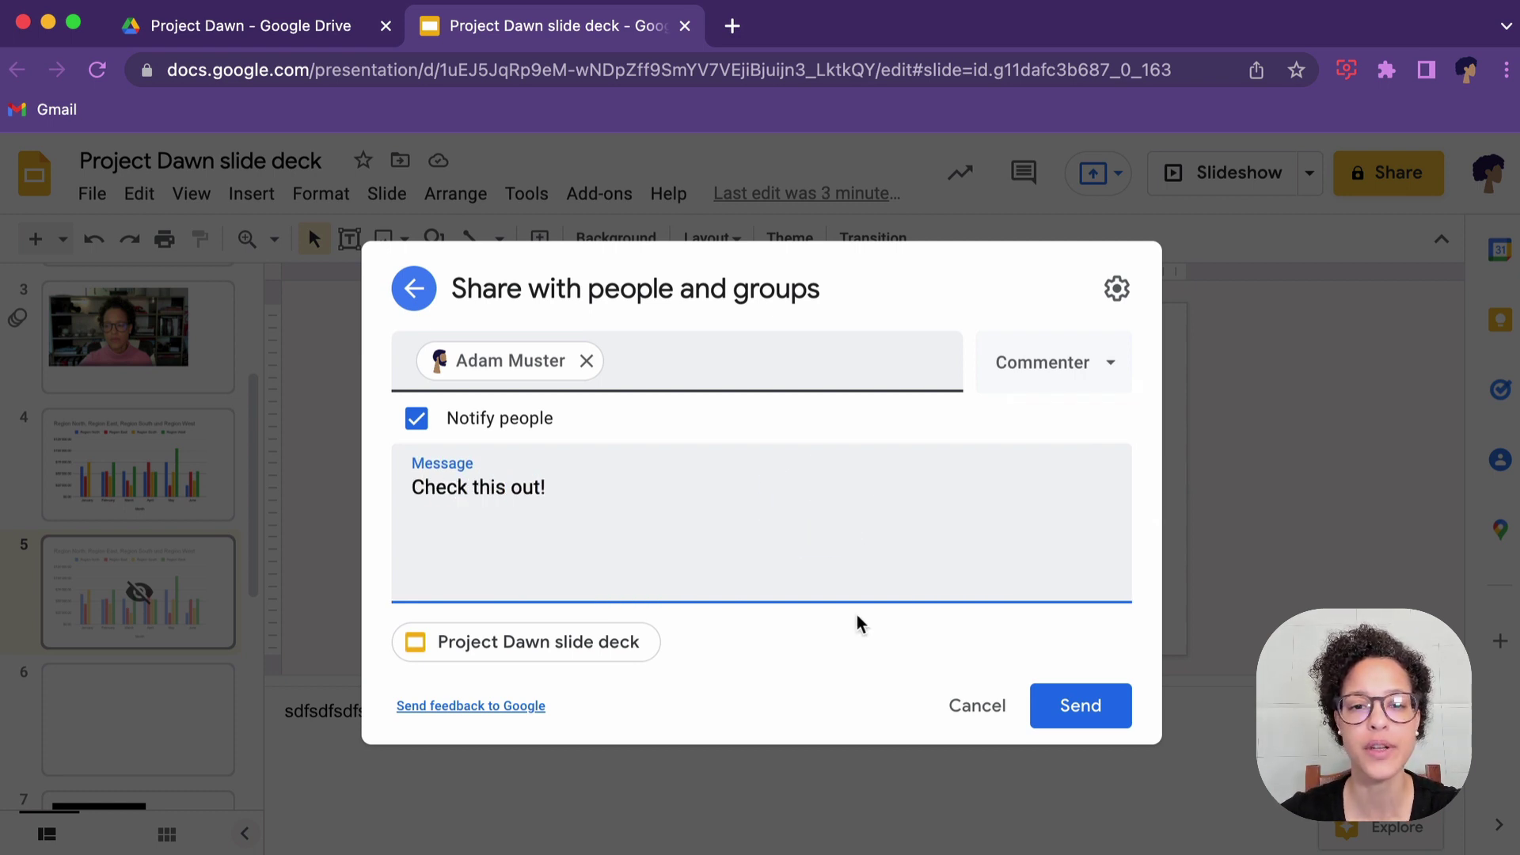
left_click(1074, 713)
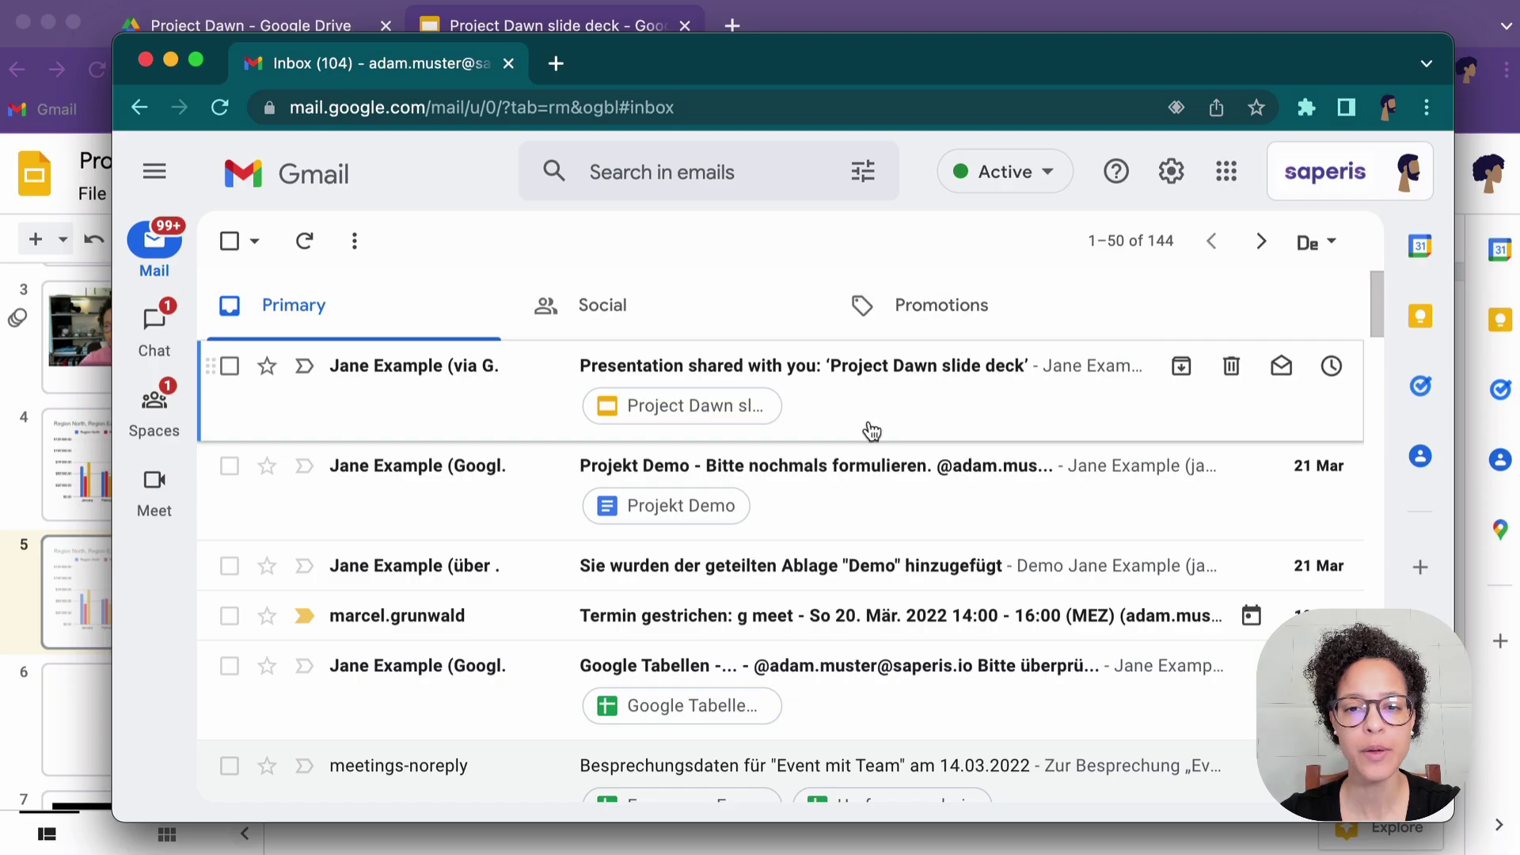
- Open the deck from the presentation-shared email and browse to slide 4's bar chart
left_click(872, 432)
scroll(720, 584, "down", 3)
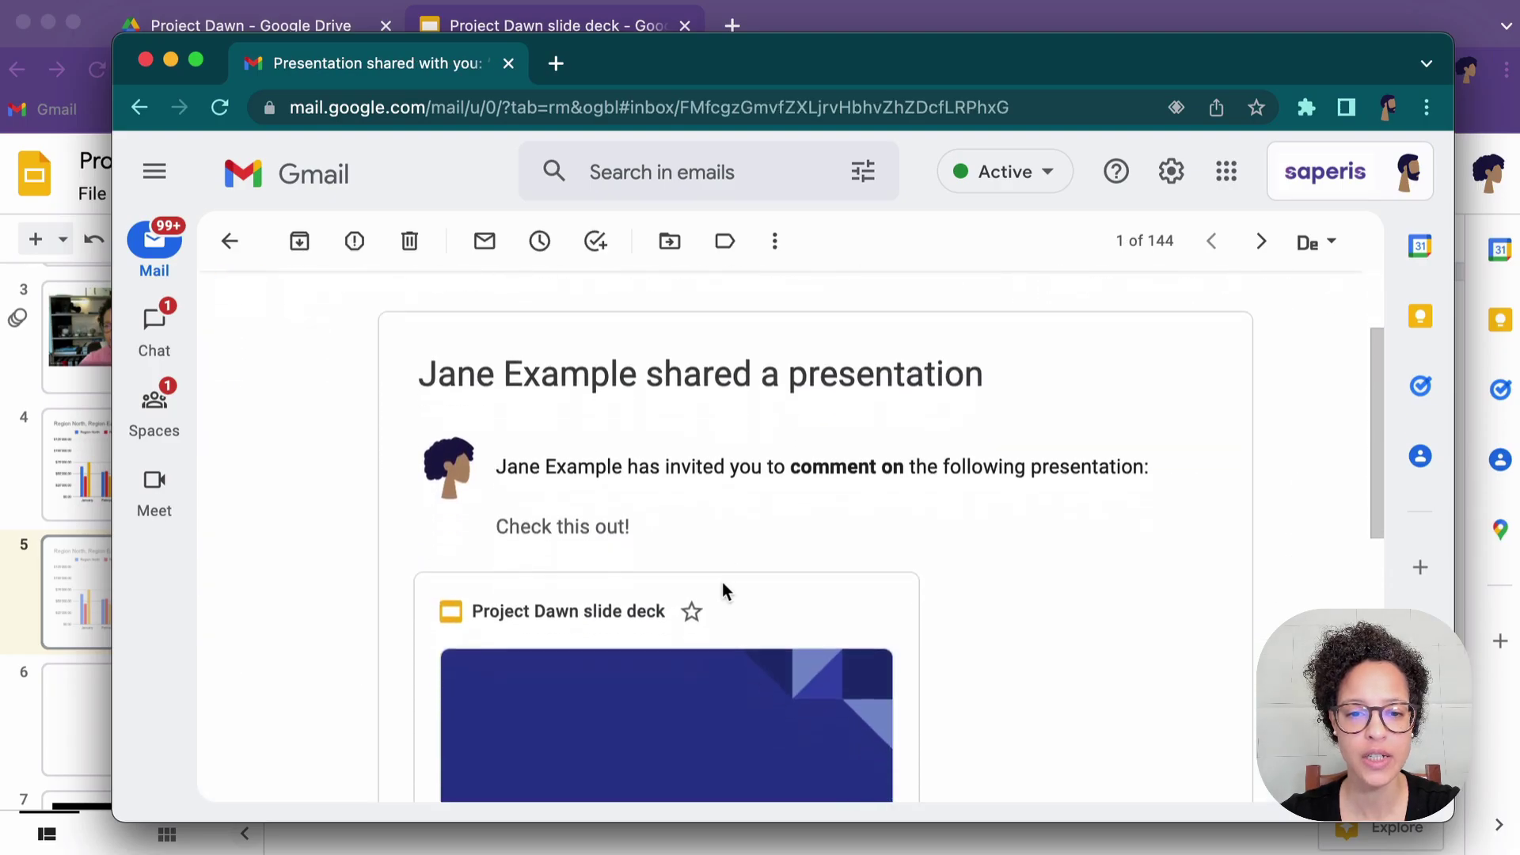
left_click(638, 668)
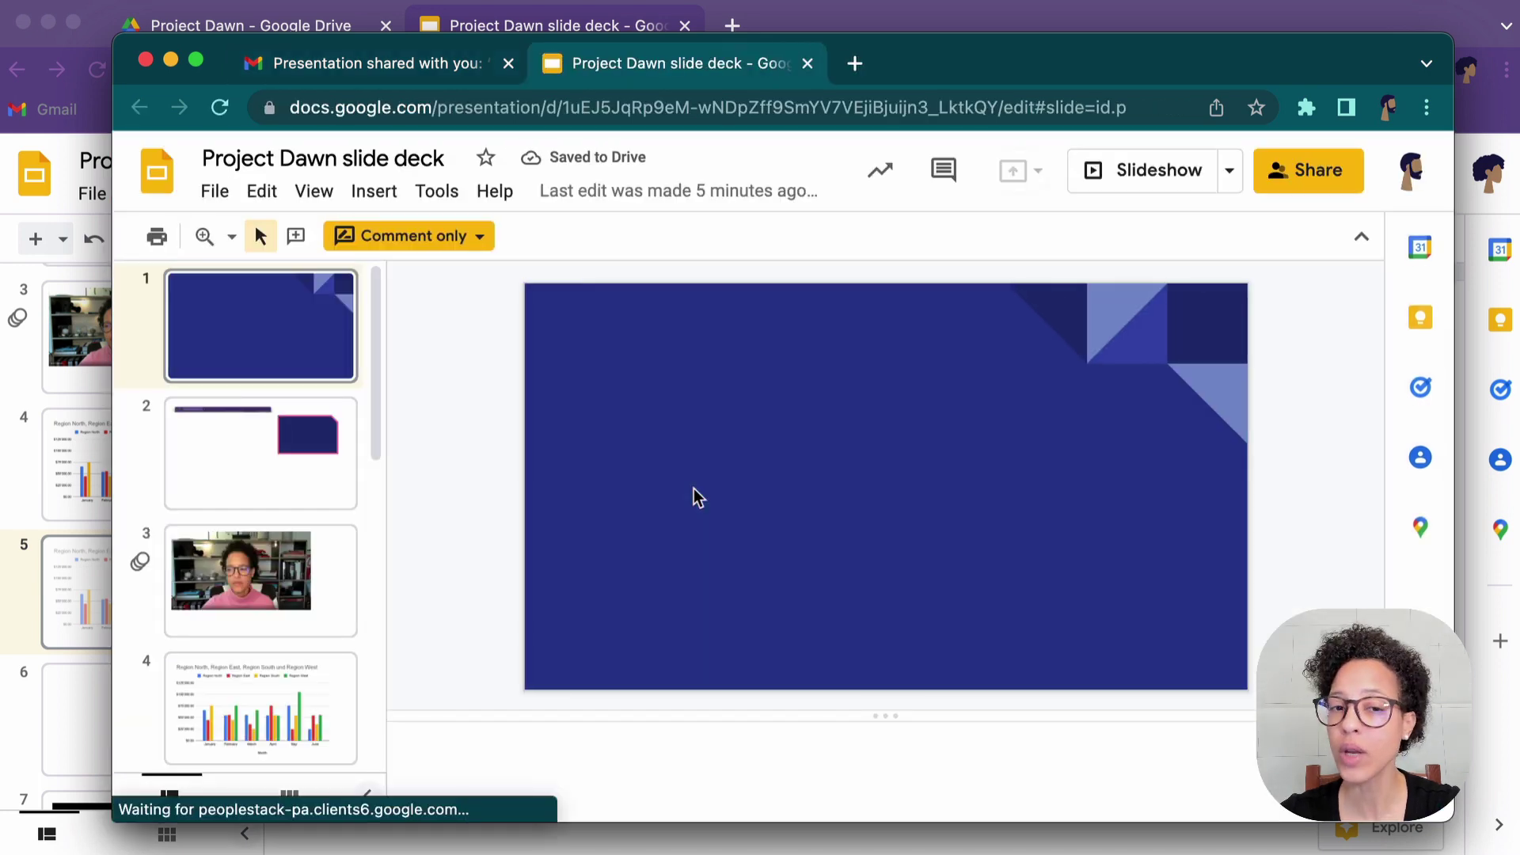
key("Down")
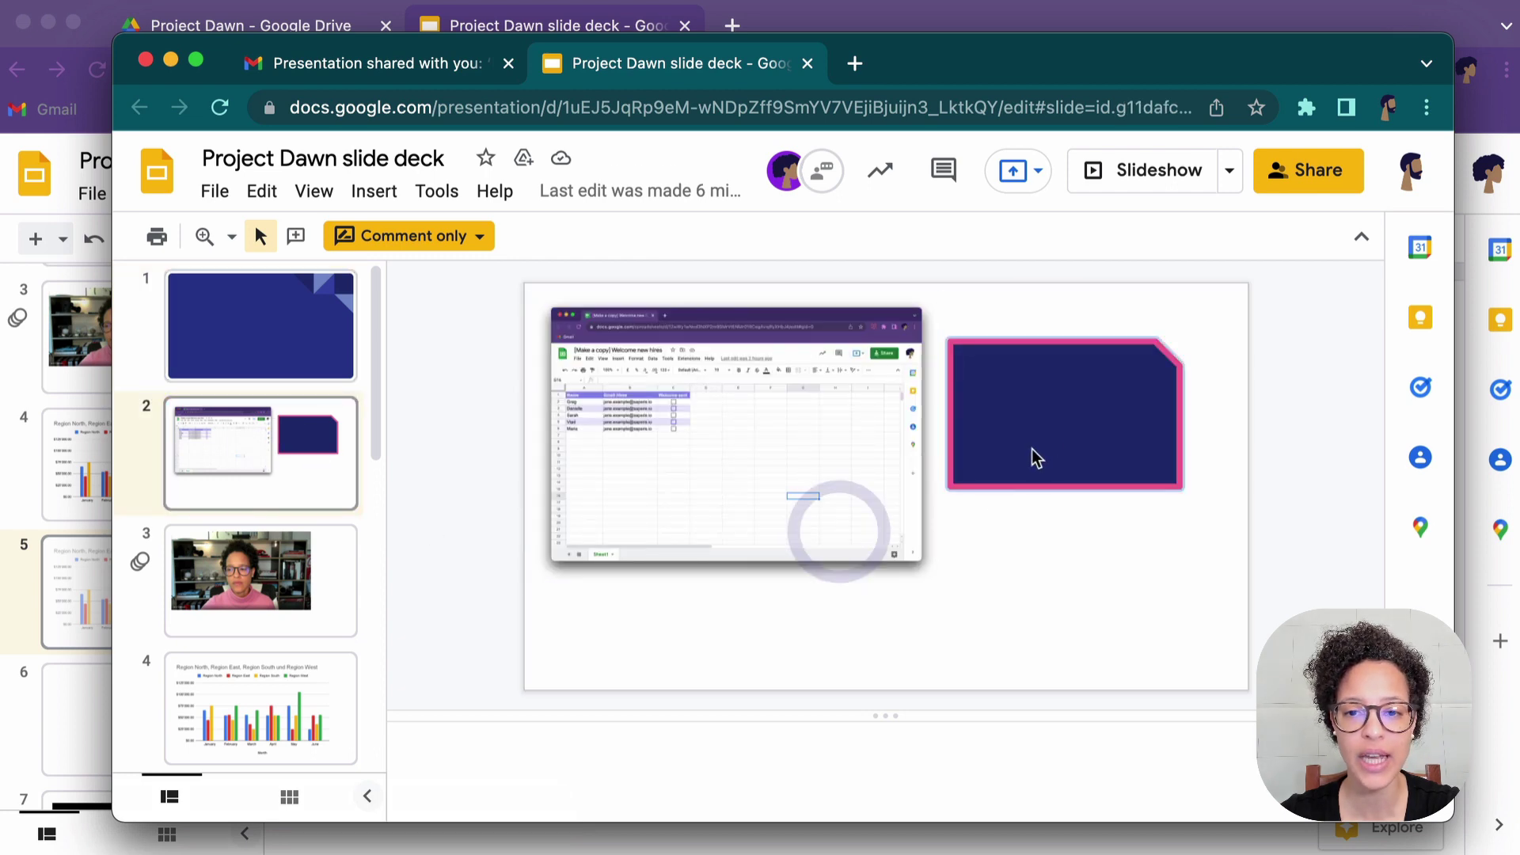
scroll(322, 631, "down", 3)
left_click(303, 532)
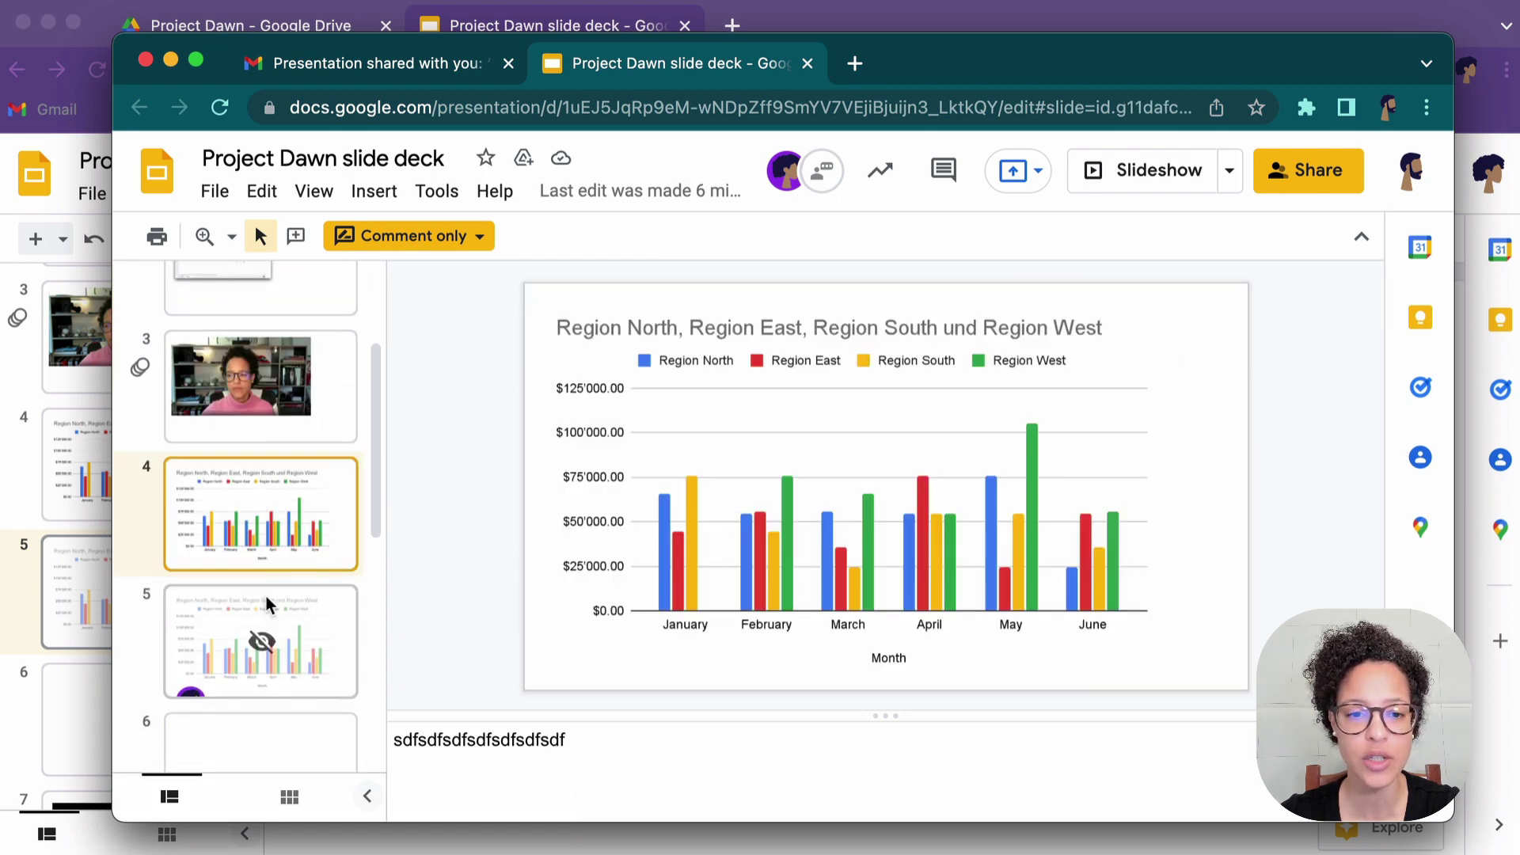
scroll(261, 625, "down", 6)
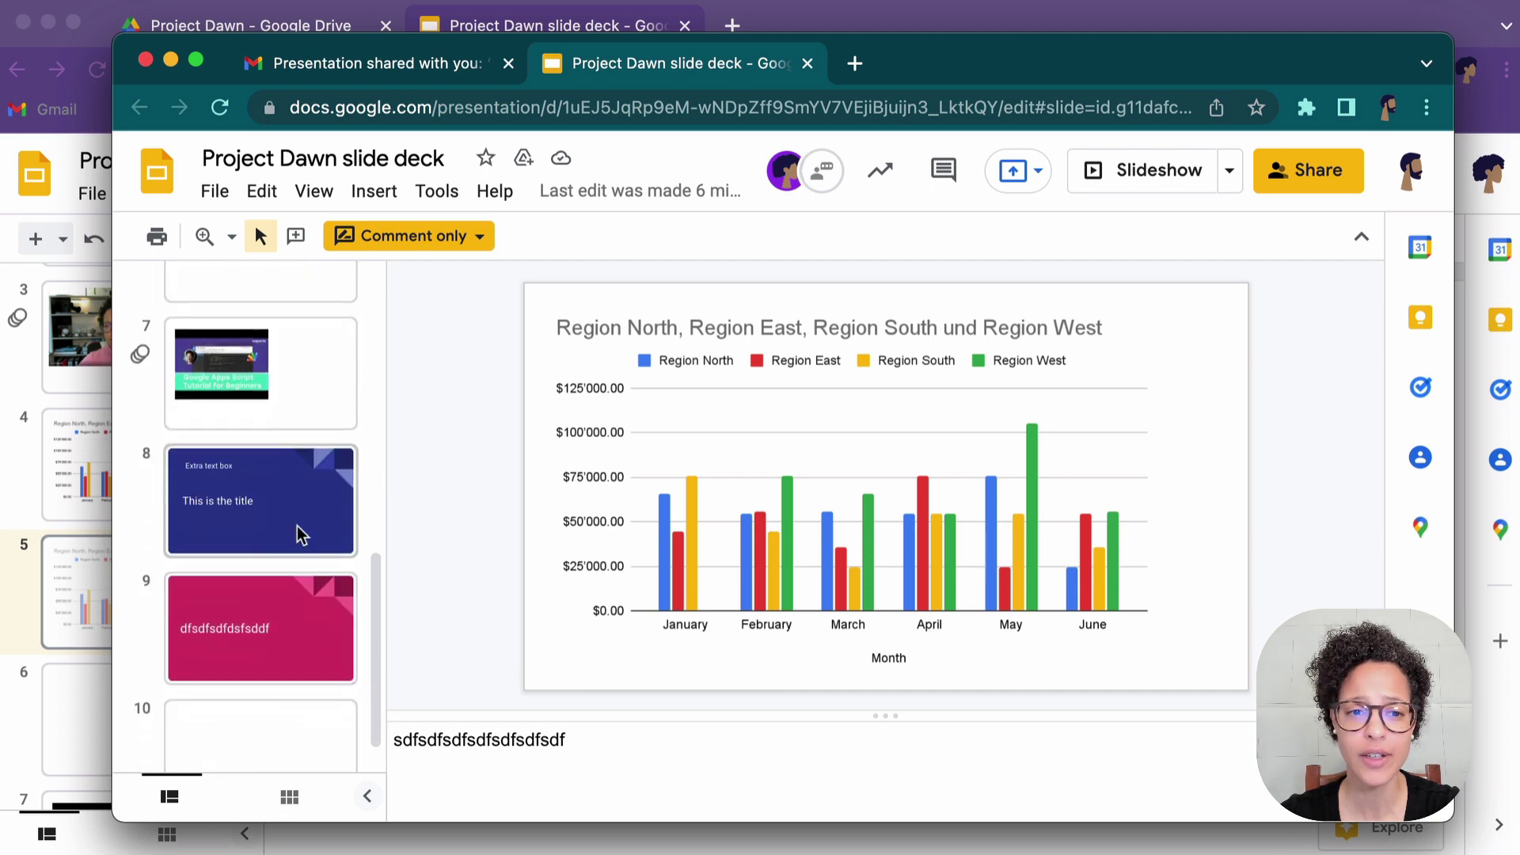
left_click(302, 535)
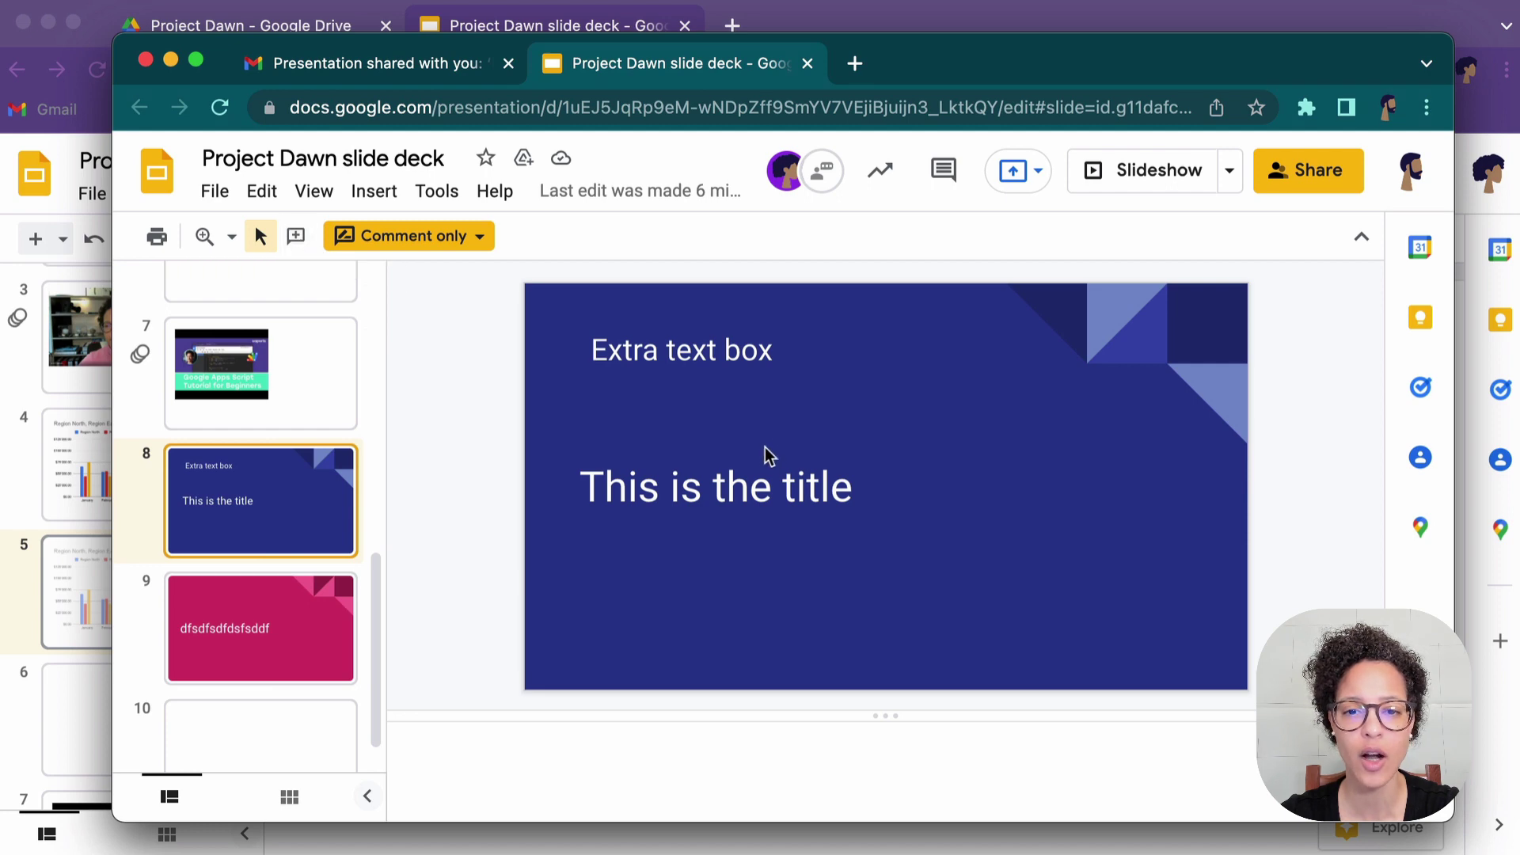
right_click(744, 428)
left_click(852, 455)
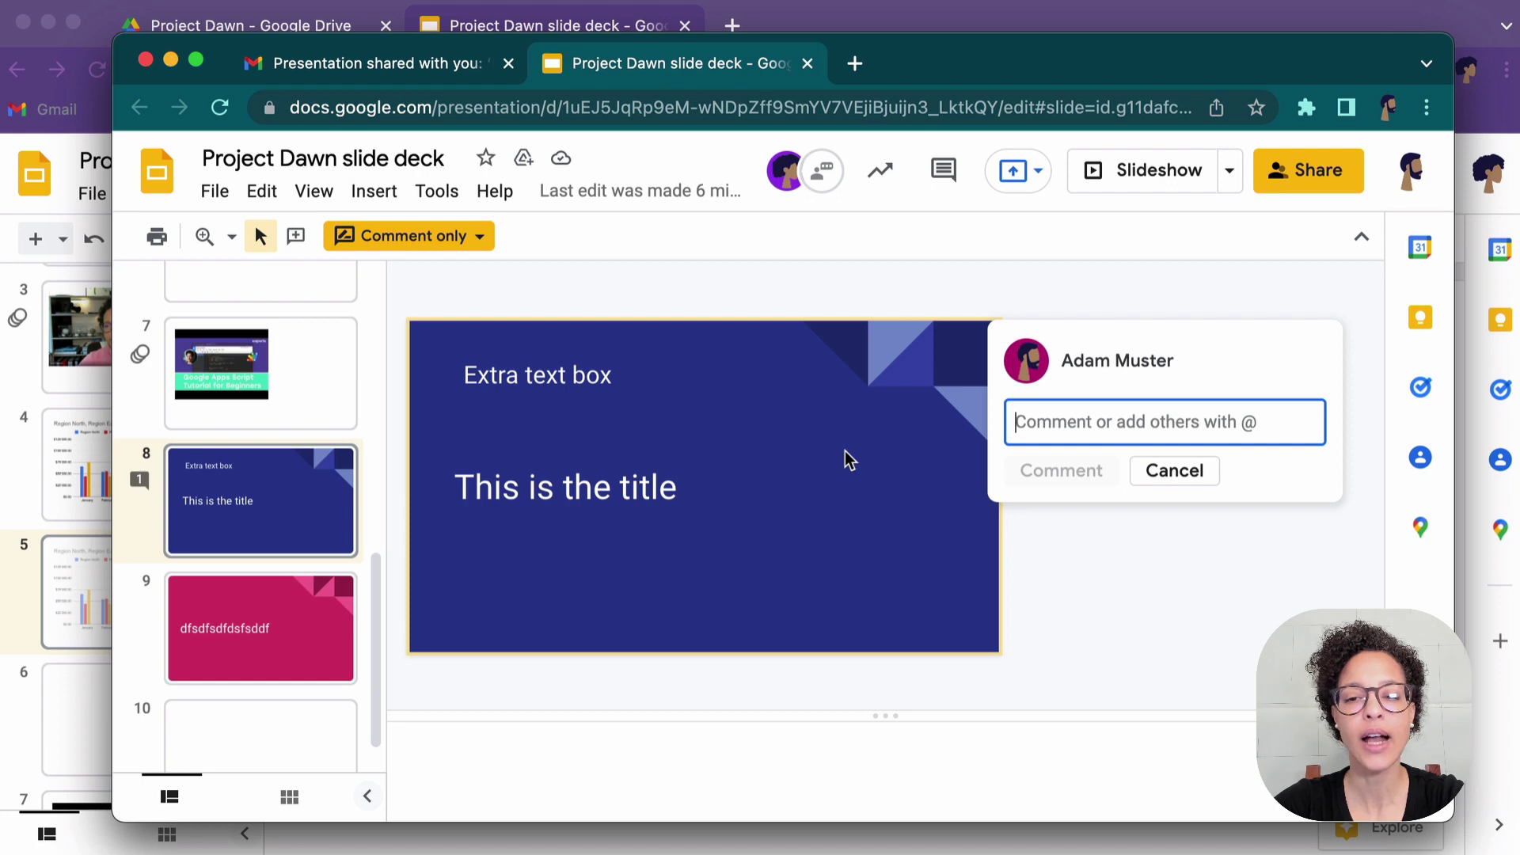
type("T")
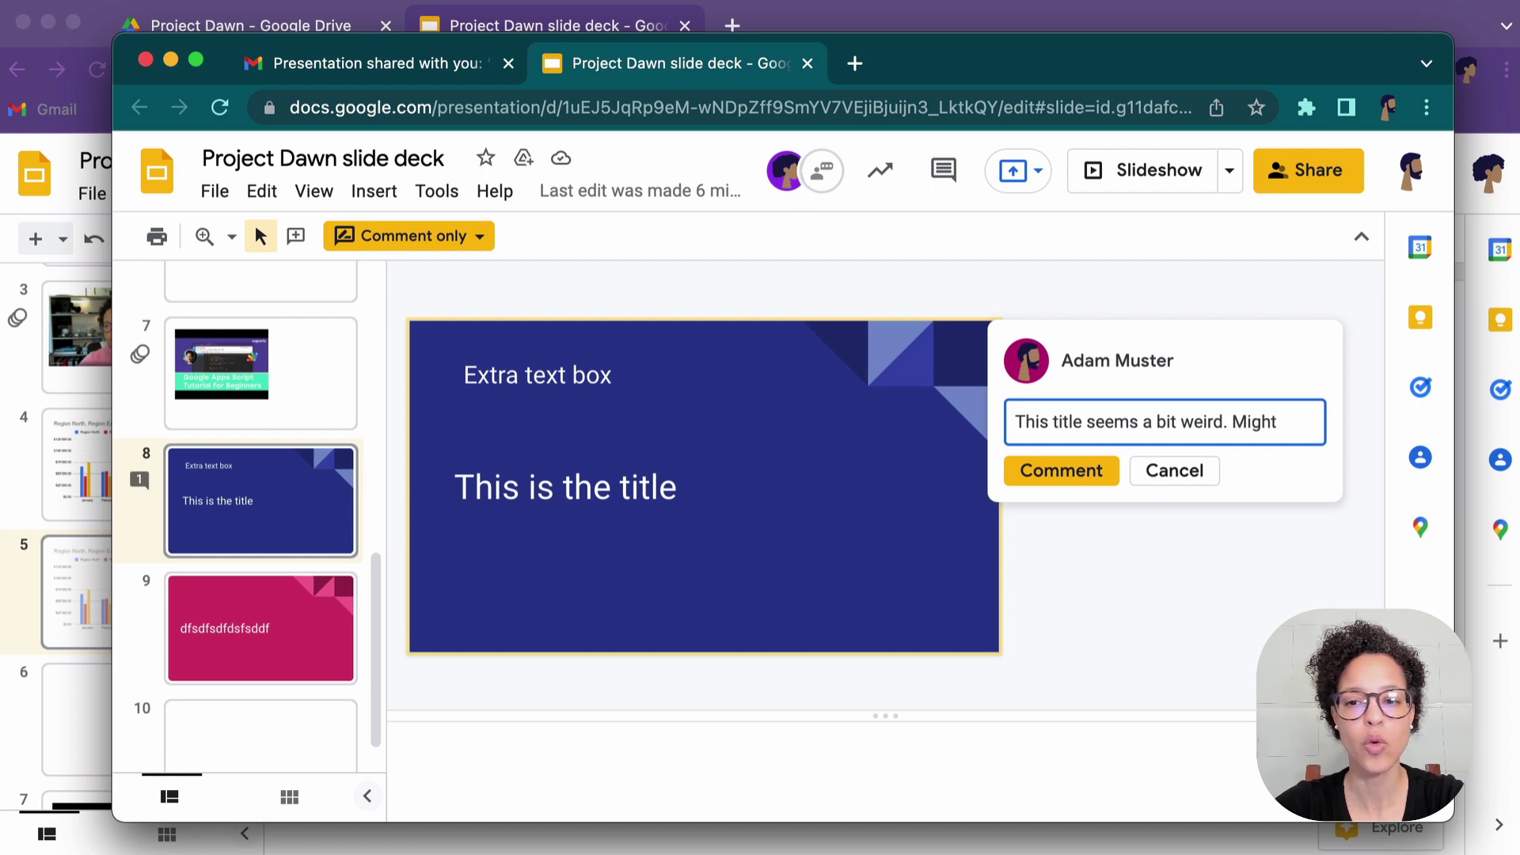
type("ant to change it. @")
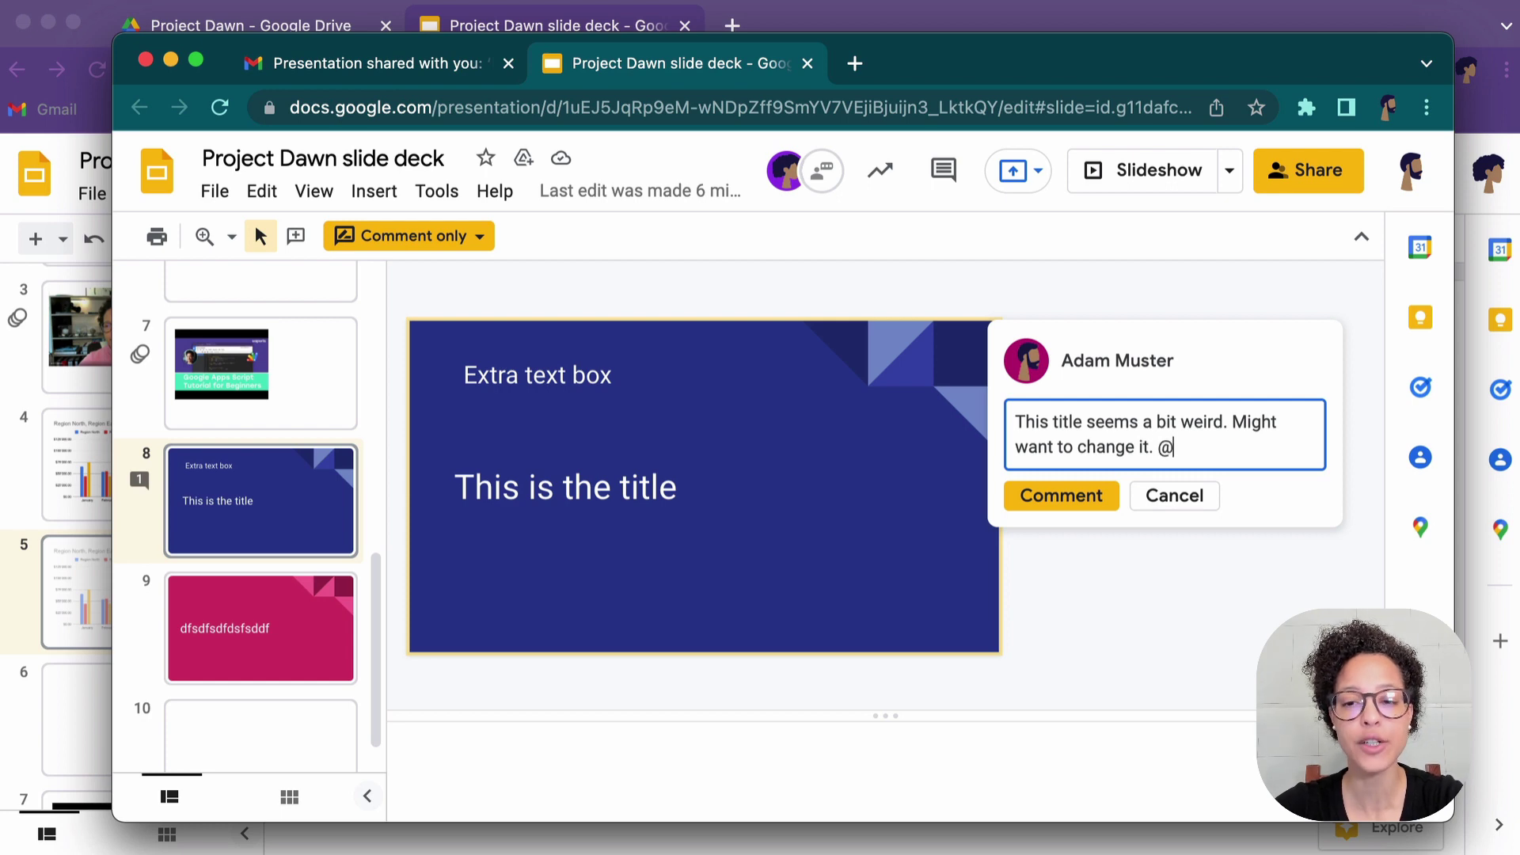
type("jan")
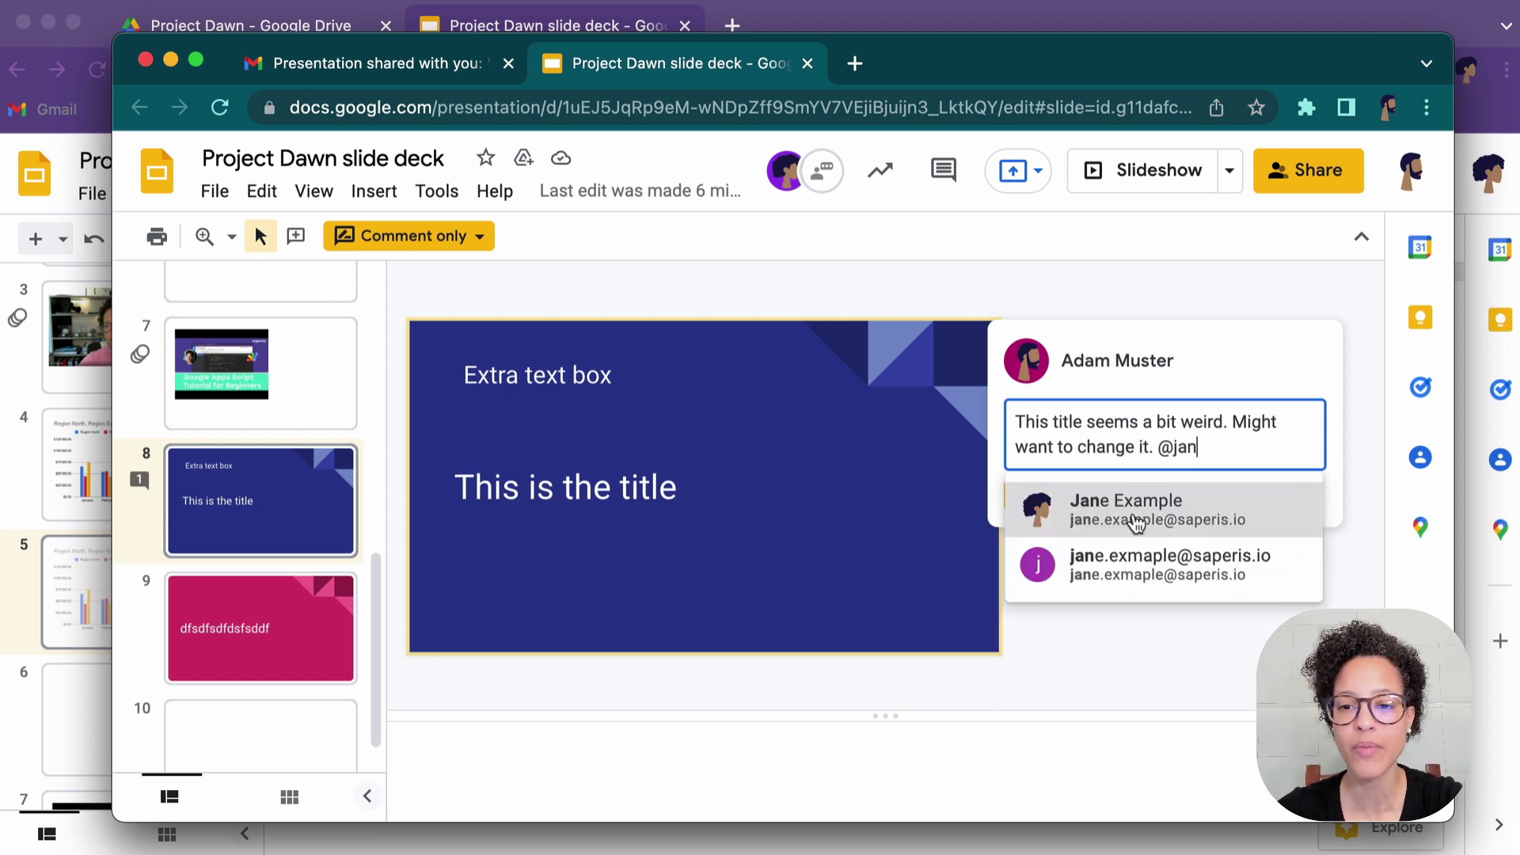
left_click(1162, 510)
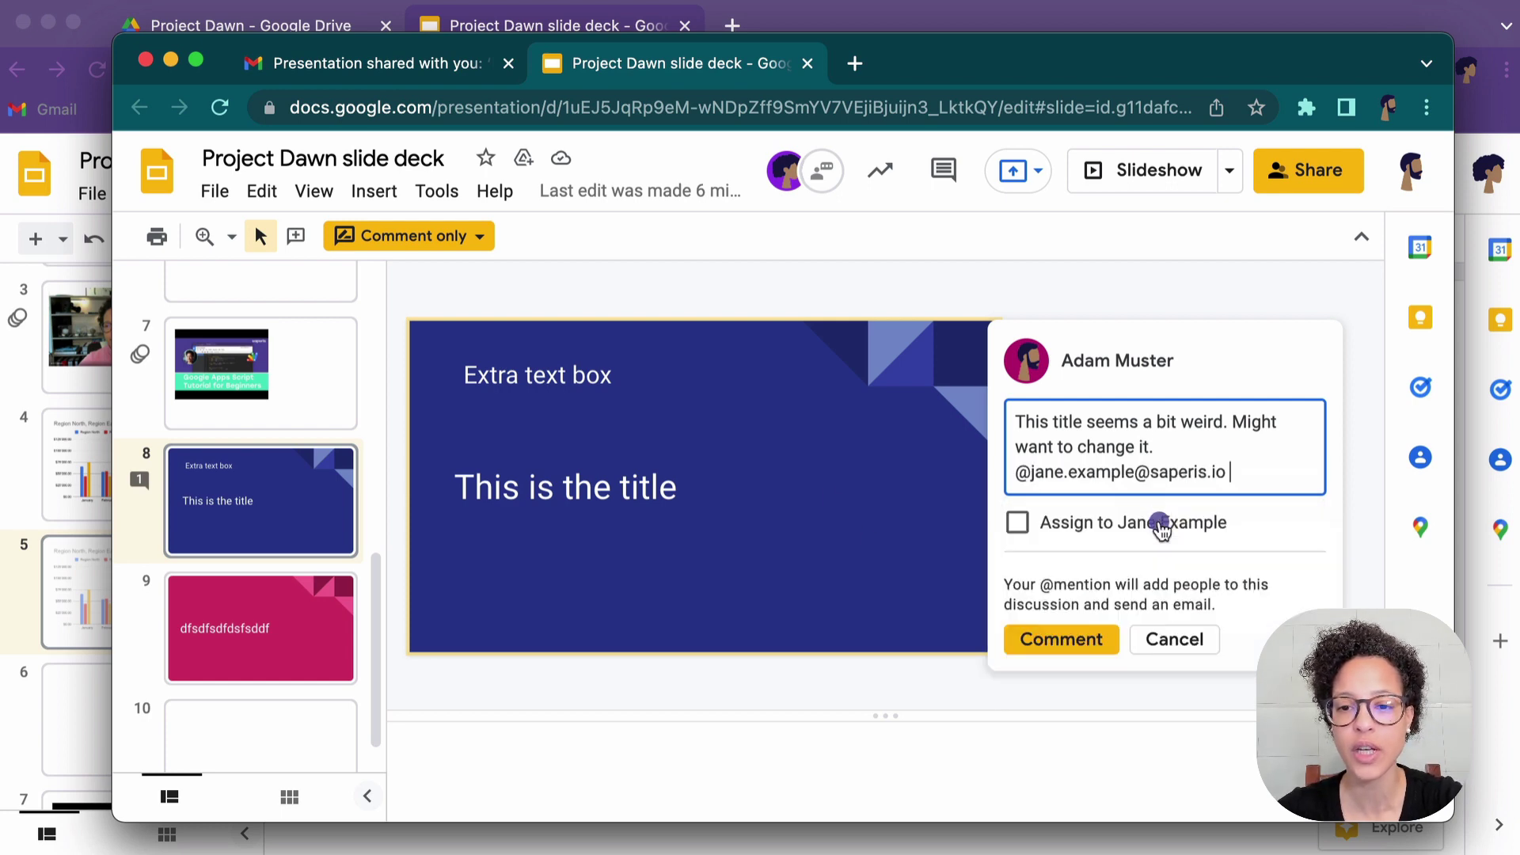
left_click(1071, 642)
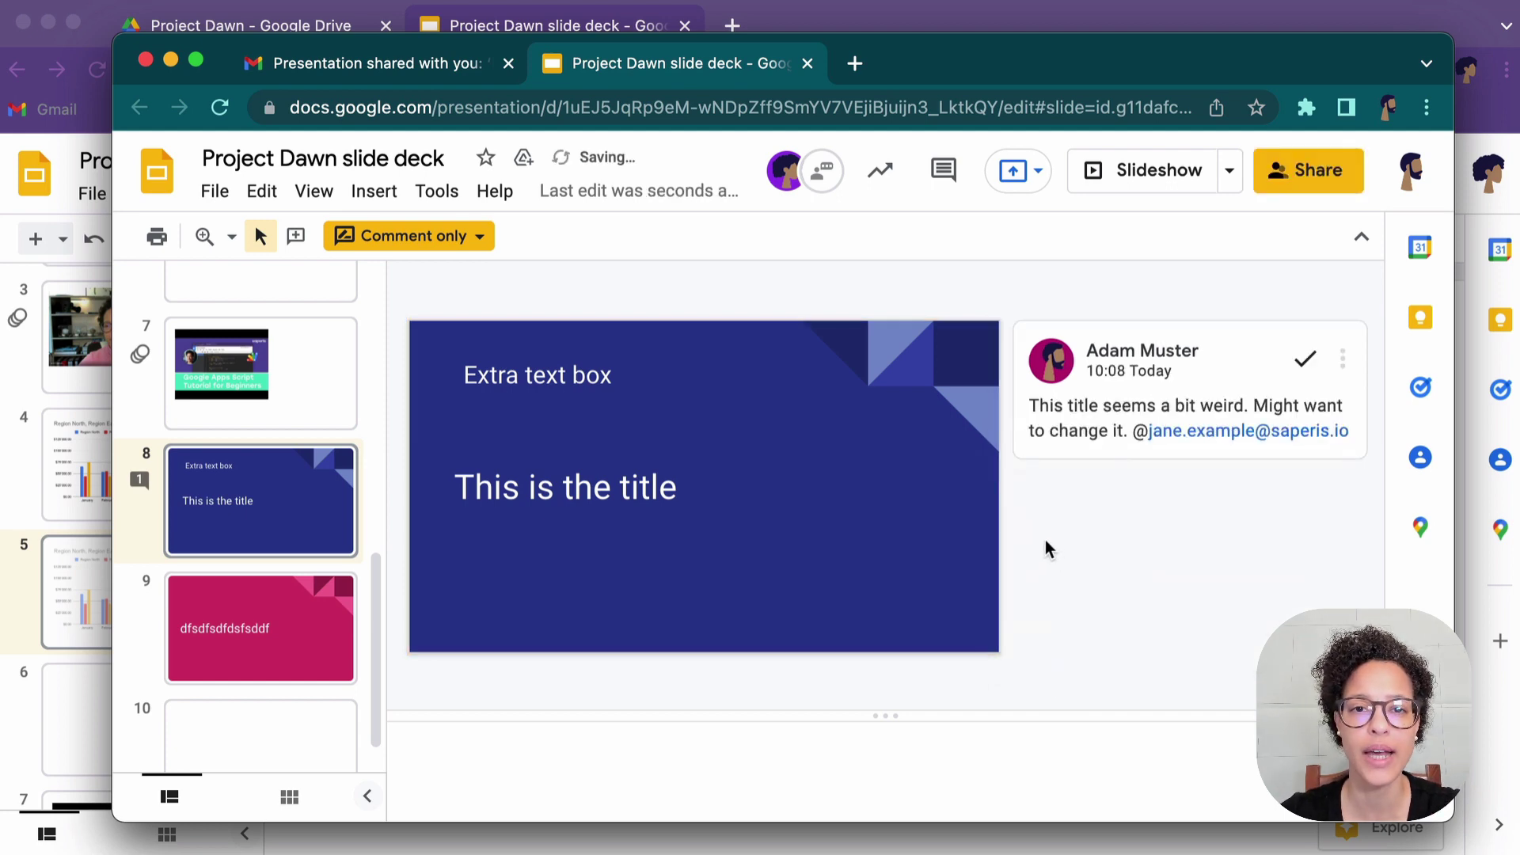
- In the collaborator's window, reply 'You're right!' to slide 8's title comment
left_click(855, 16)
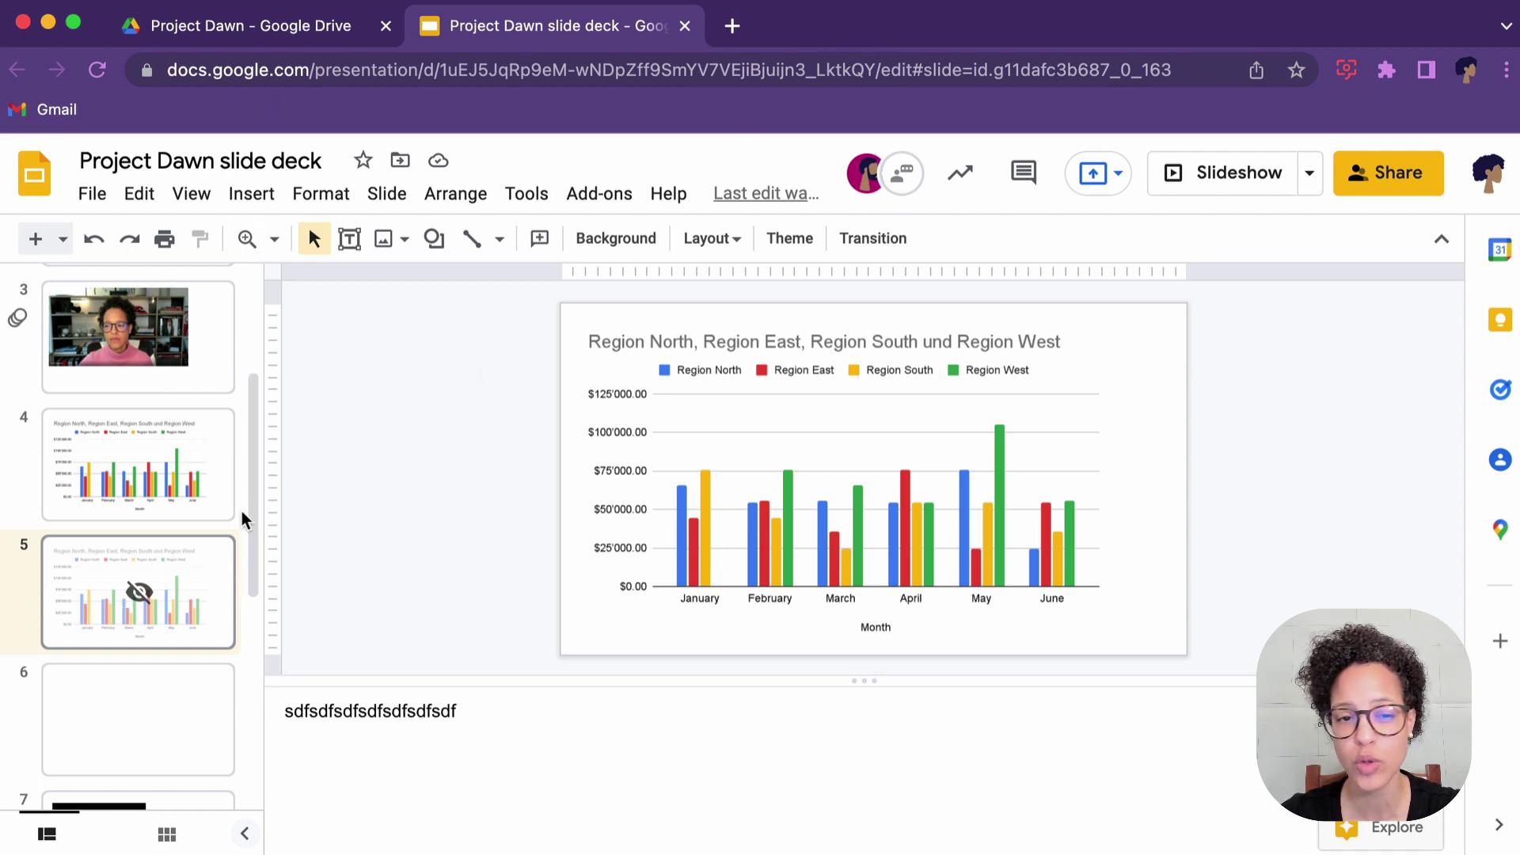
left_click_drag(252, 469, 269, 657)
left_click(163, 539)
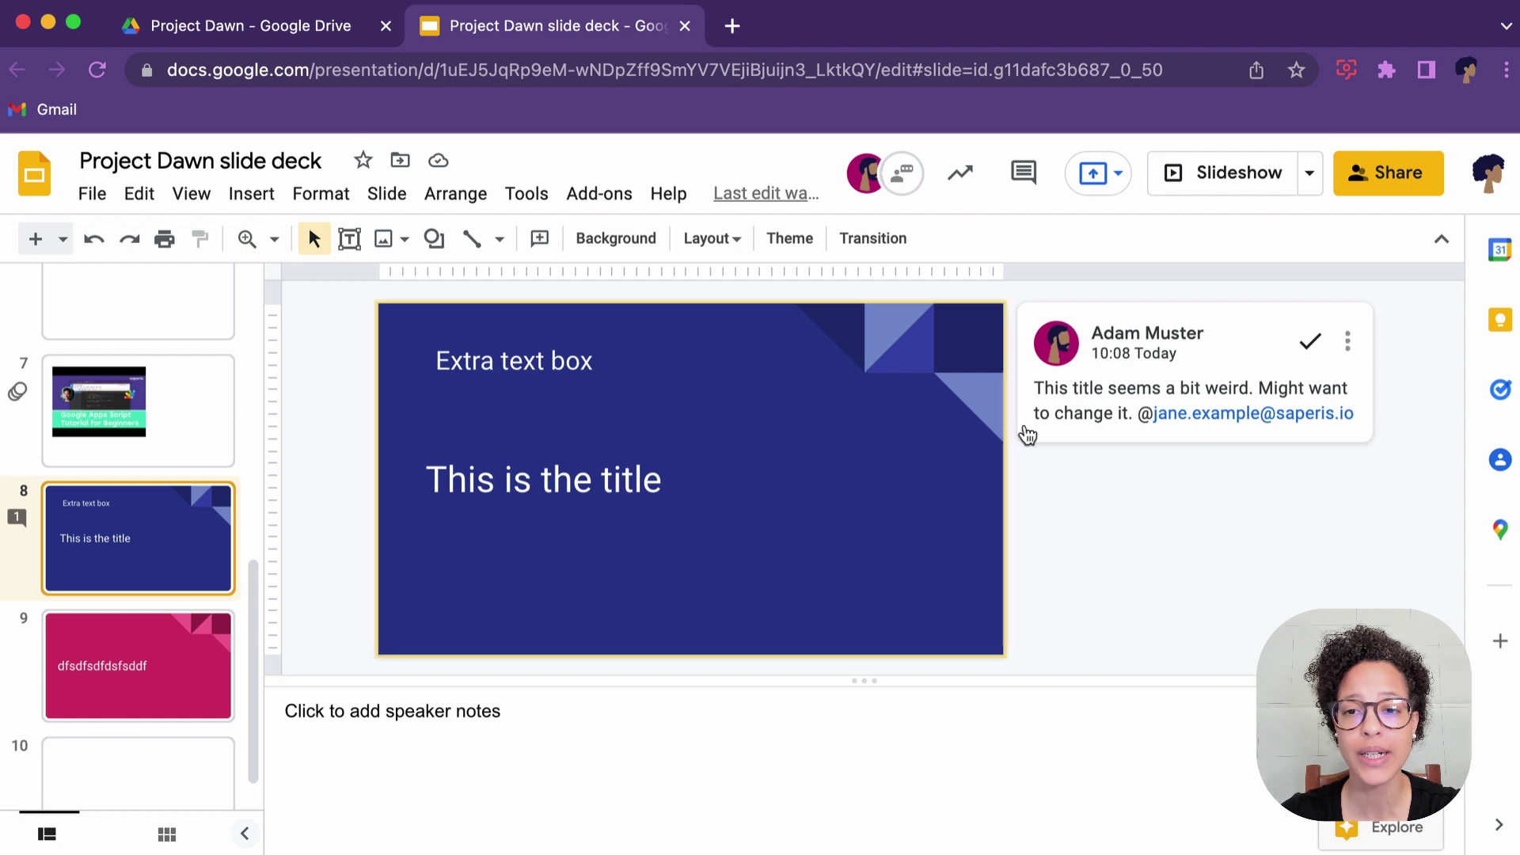
left_click(1115, 399)
left_click(1113, 485)
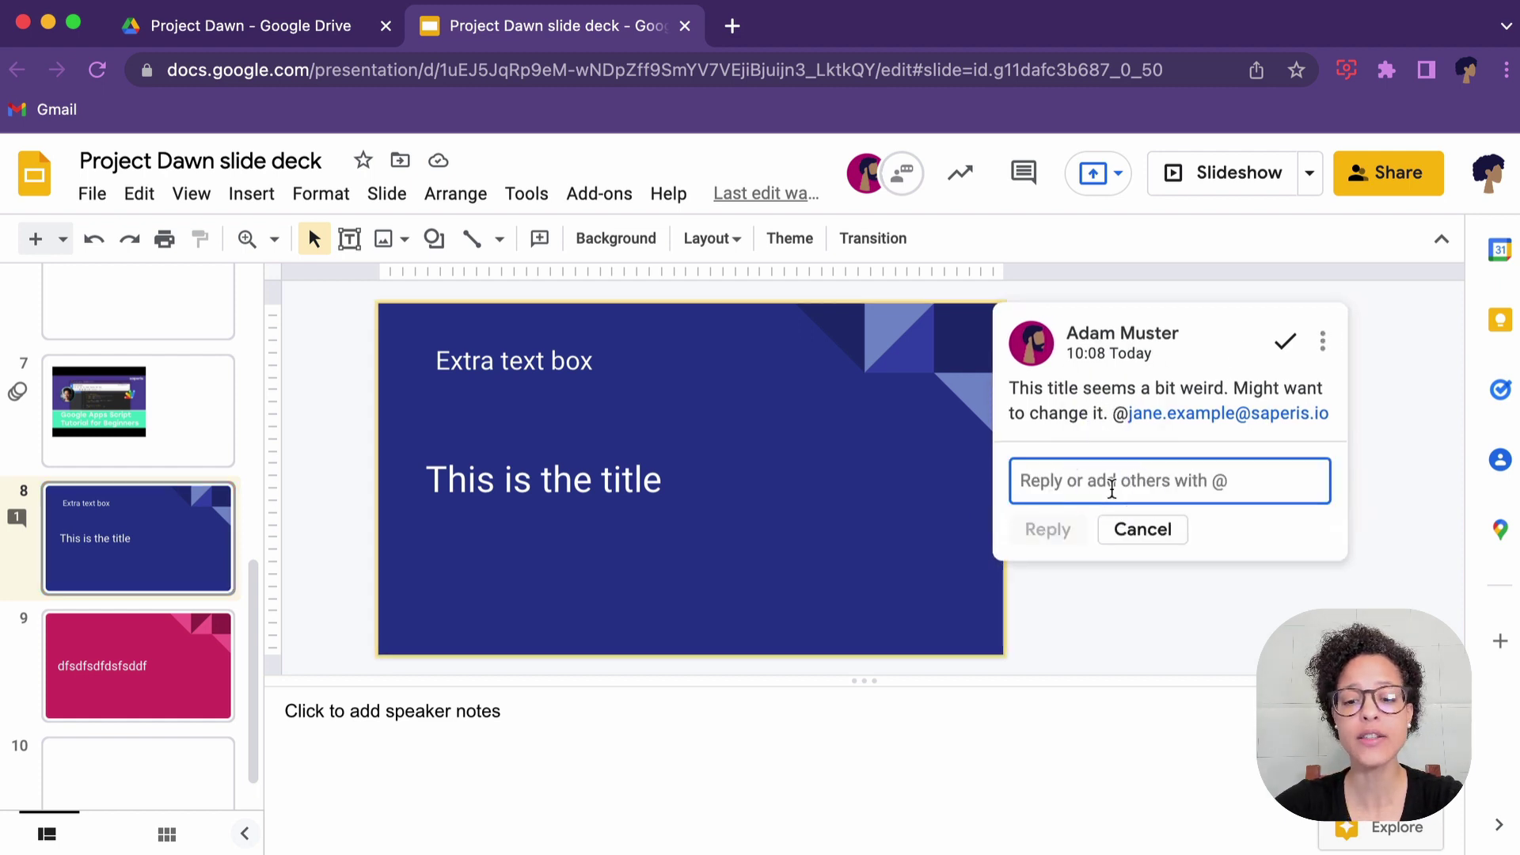
type("You're right!")
left_click(1036, 530)
- Change slide 8's title to 'This is the title!!!' and resolve the comment
left_click(609, 485)
left_click(668, 483)
type("!!!")
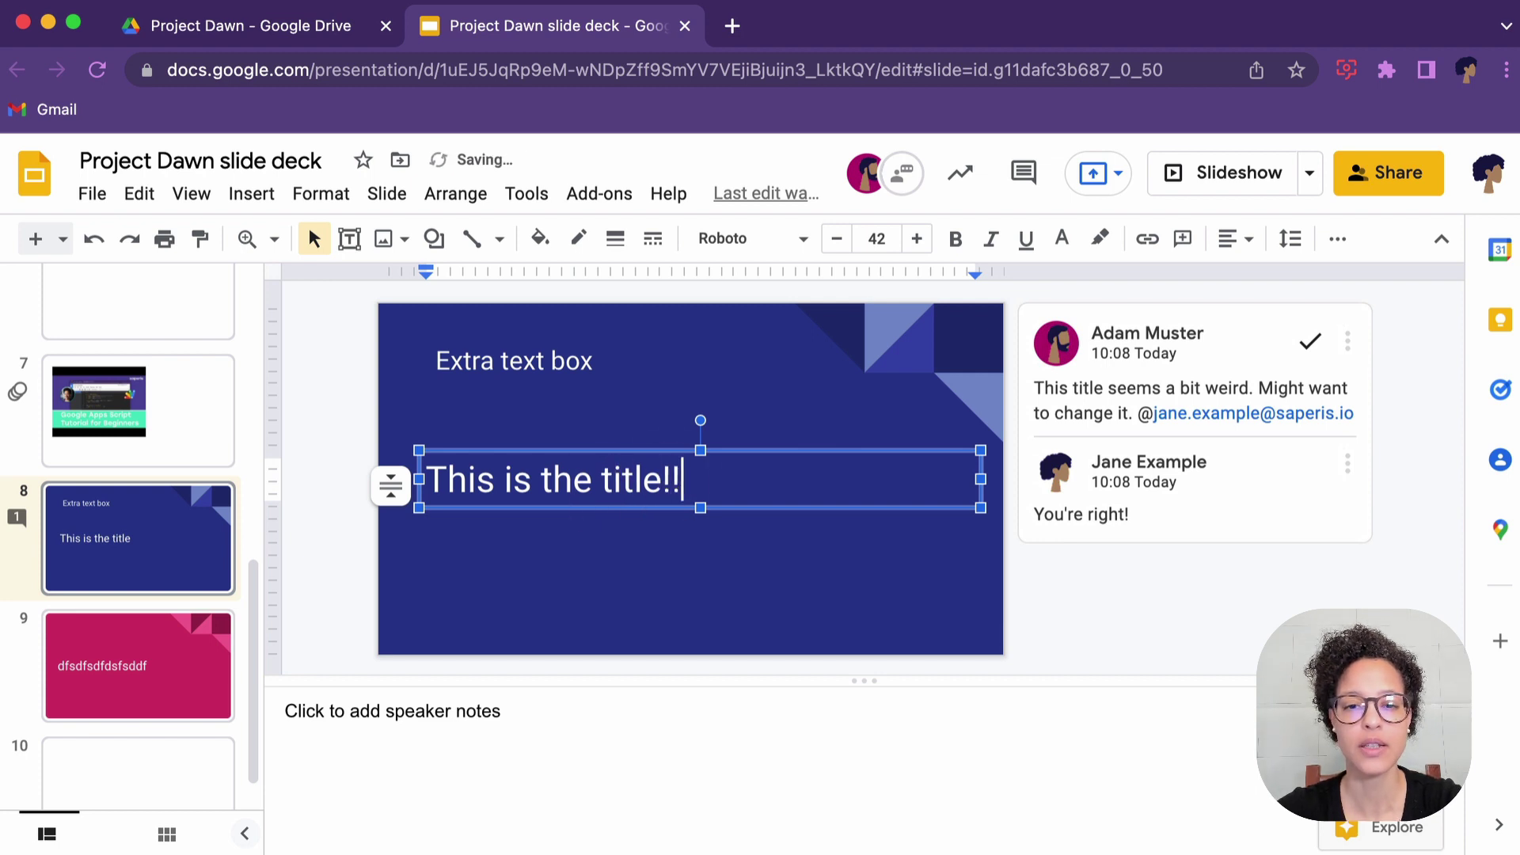
left_click(1101, 573)
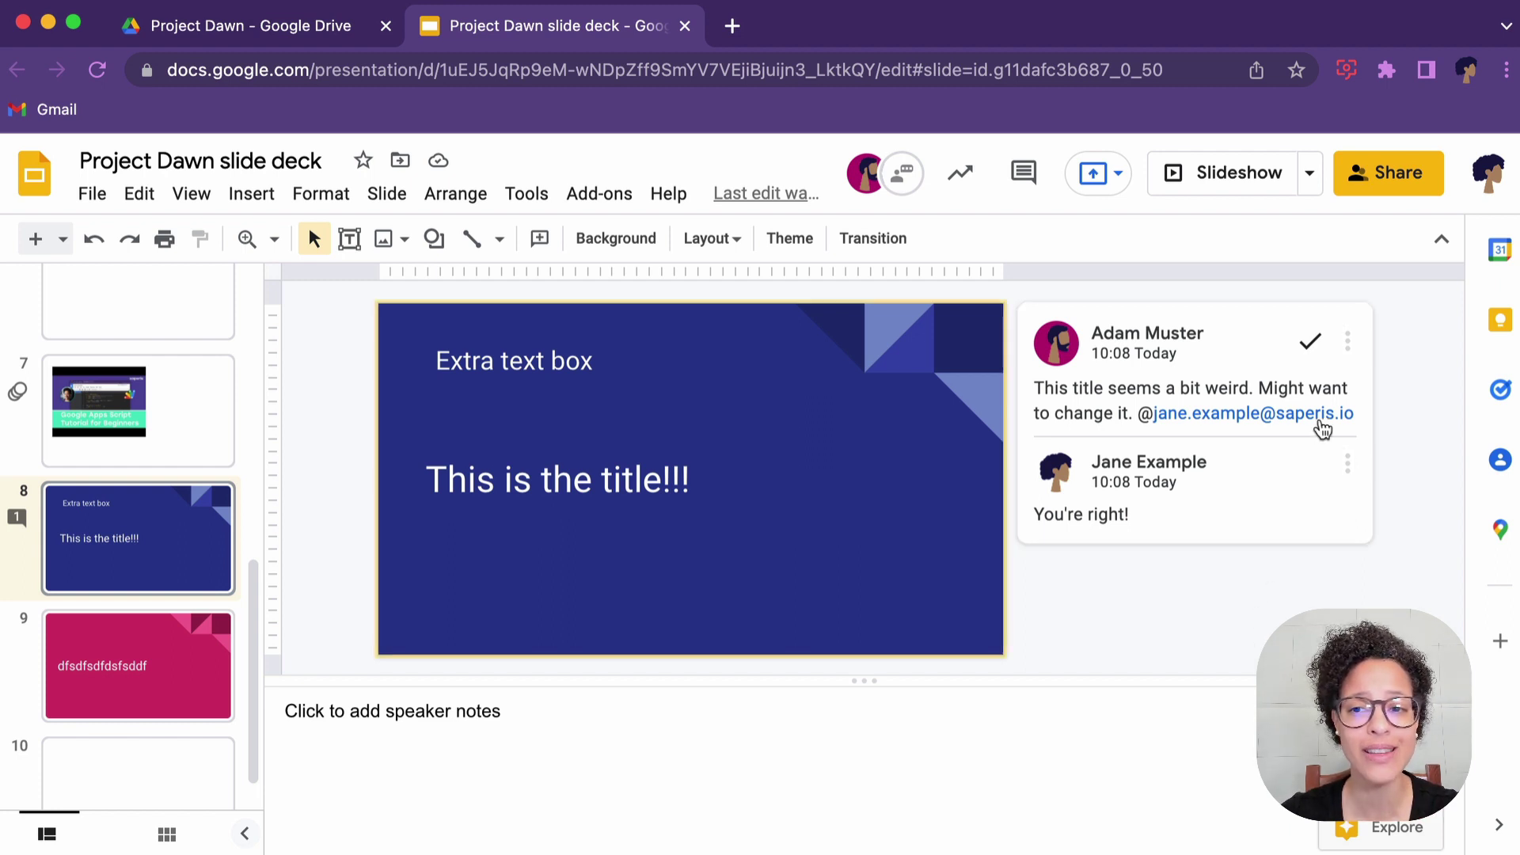
left_click(1311, 343)
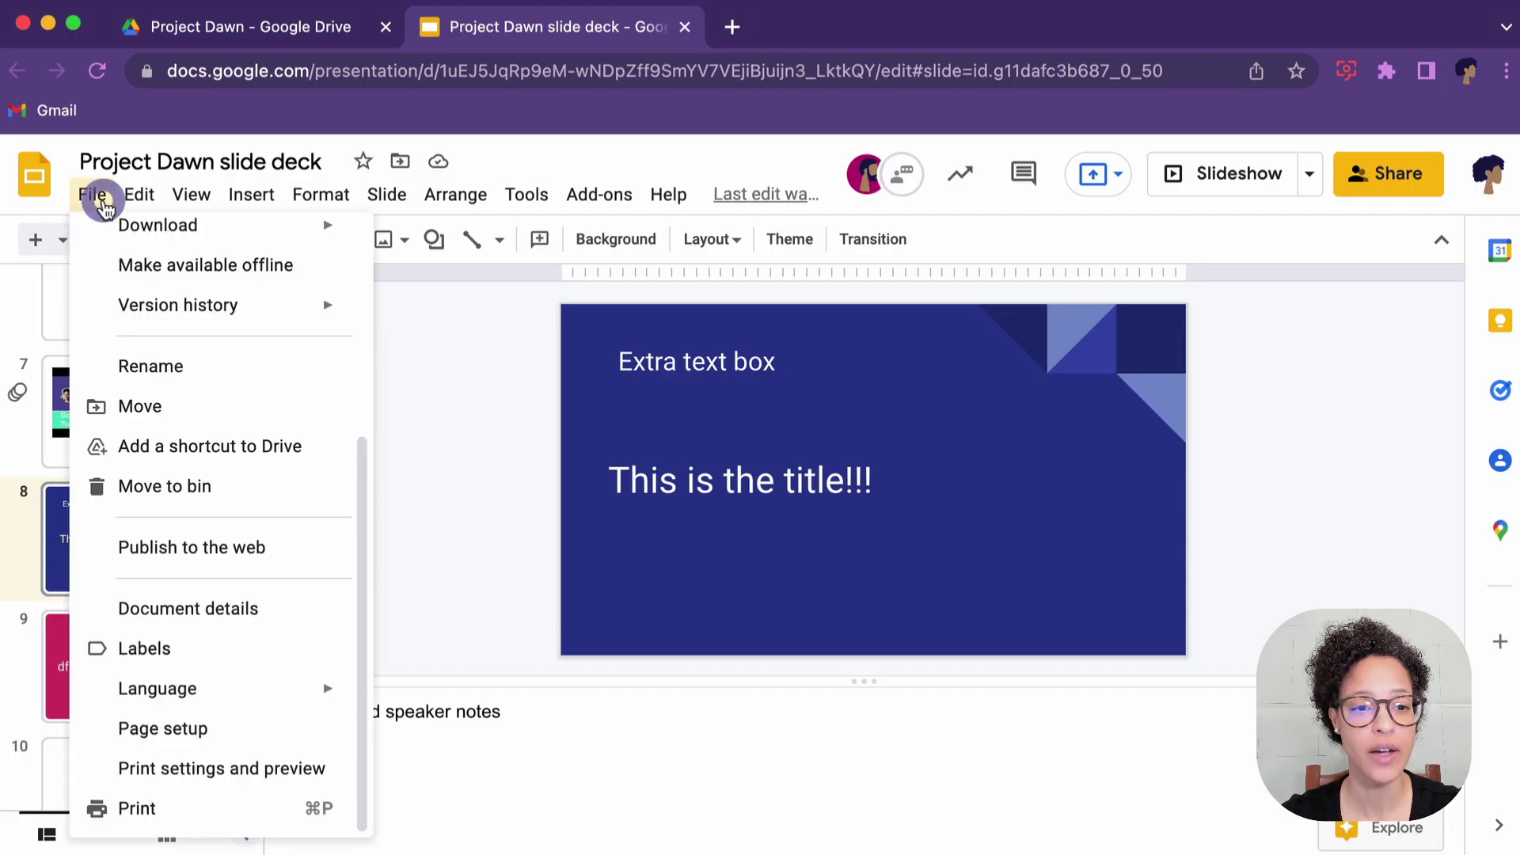
left_click(285, 808)
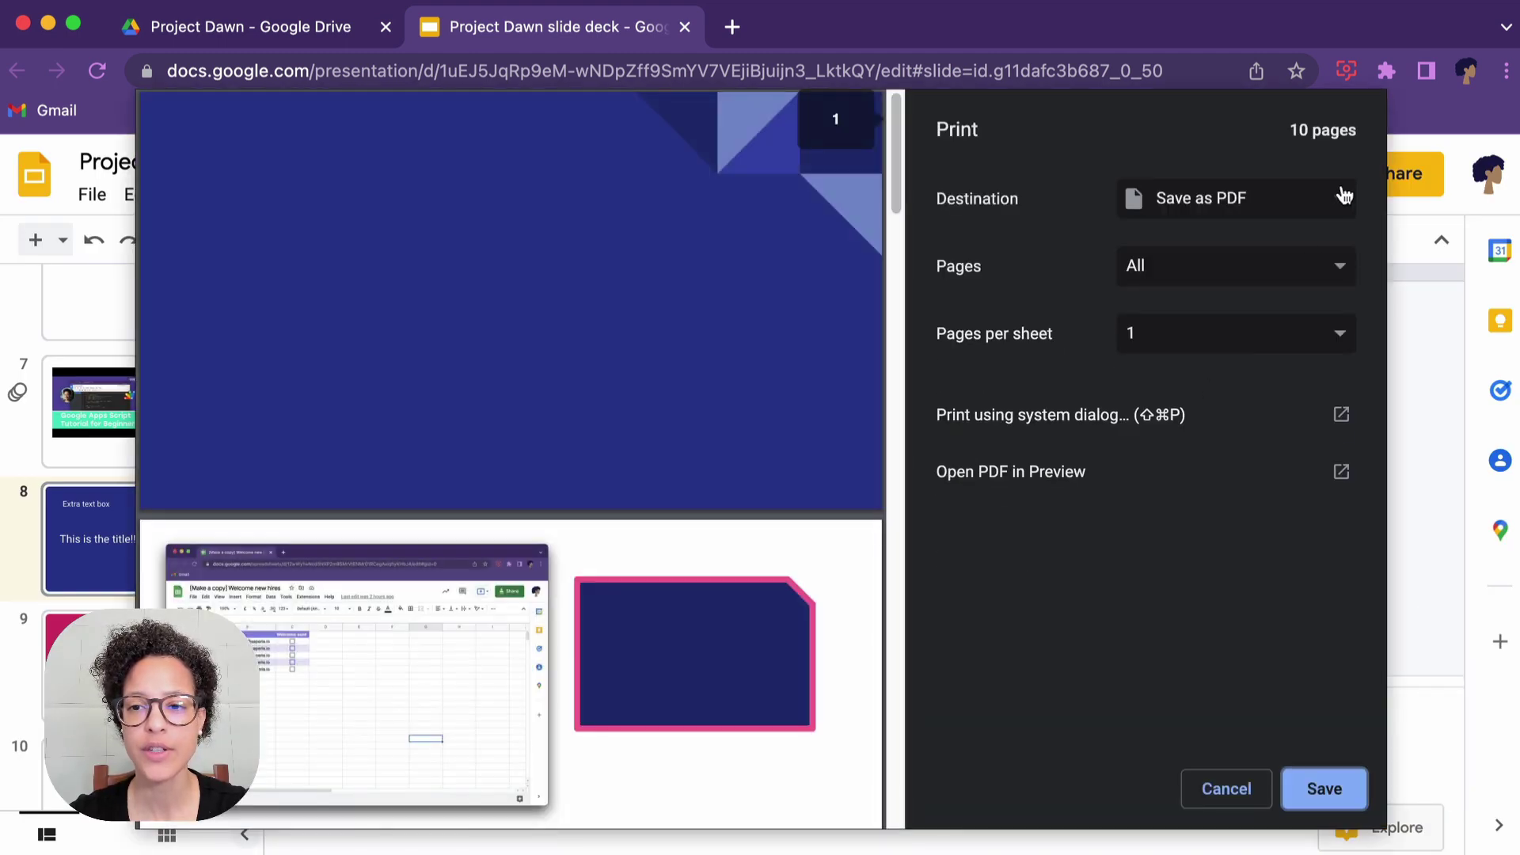
left_click(1338, 198)
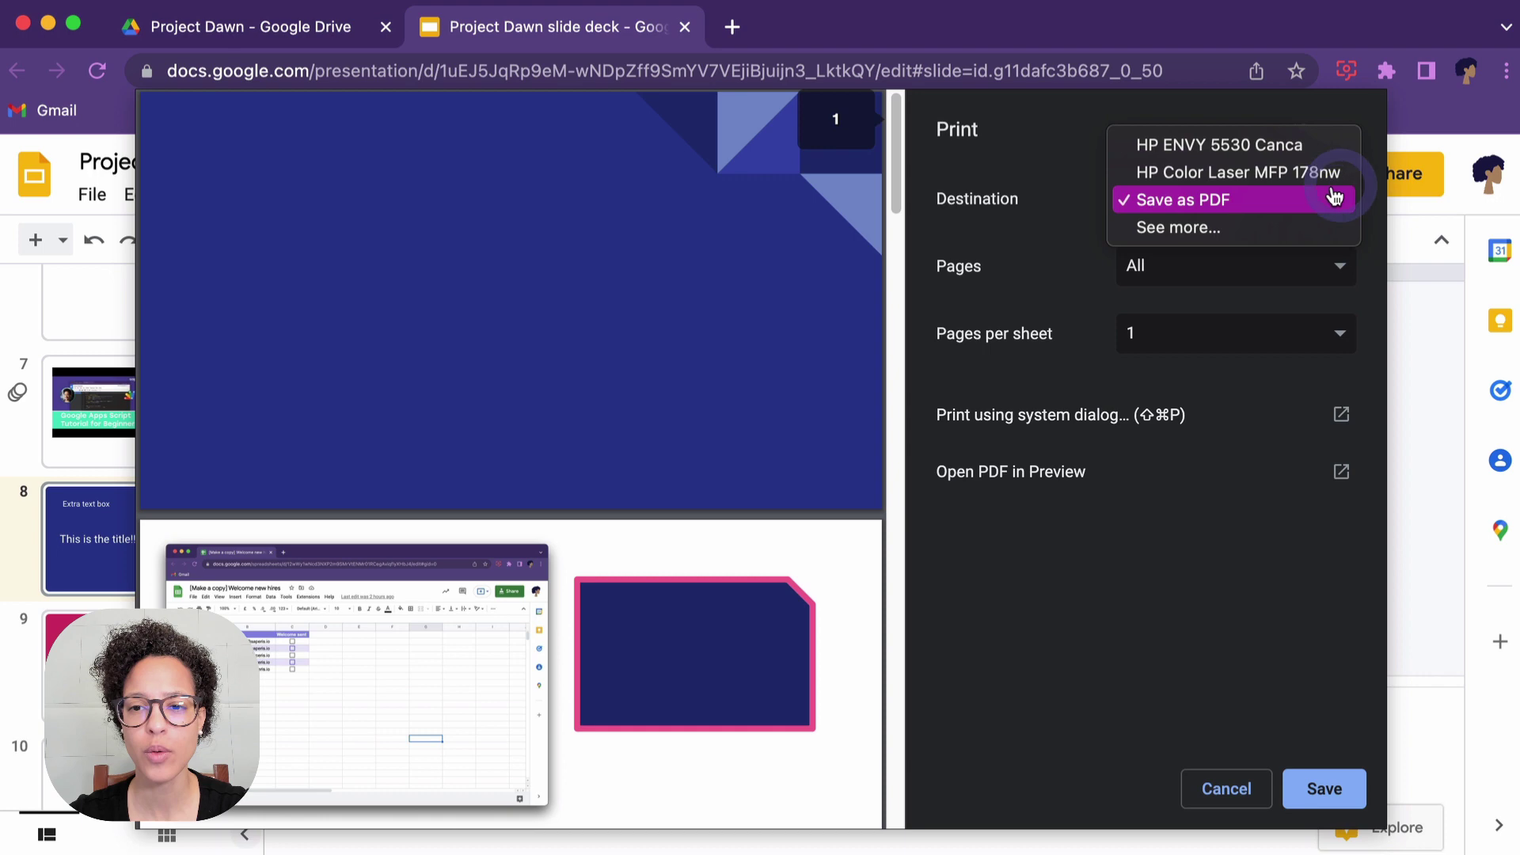
left_click(1275, 173)
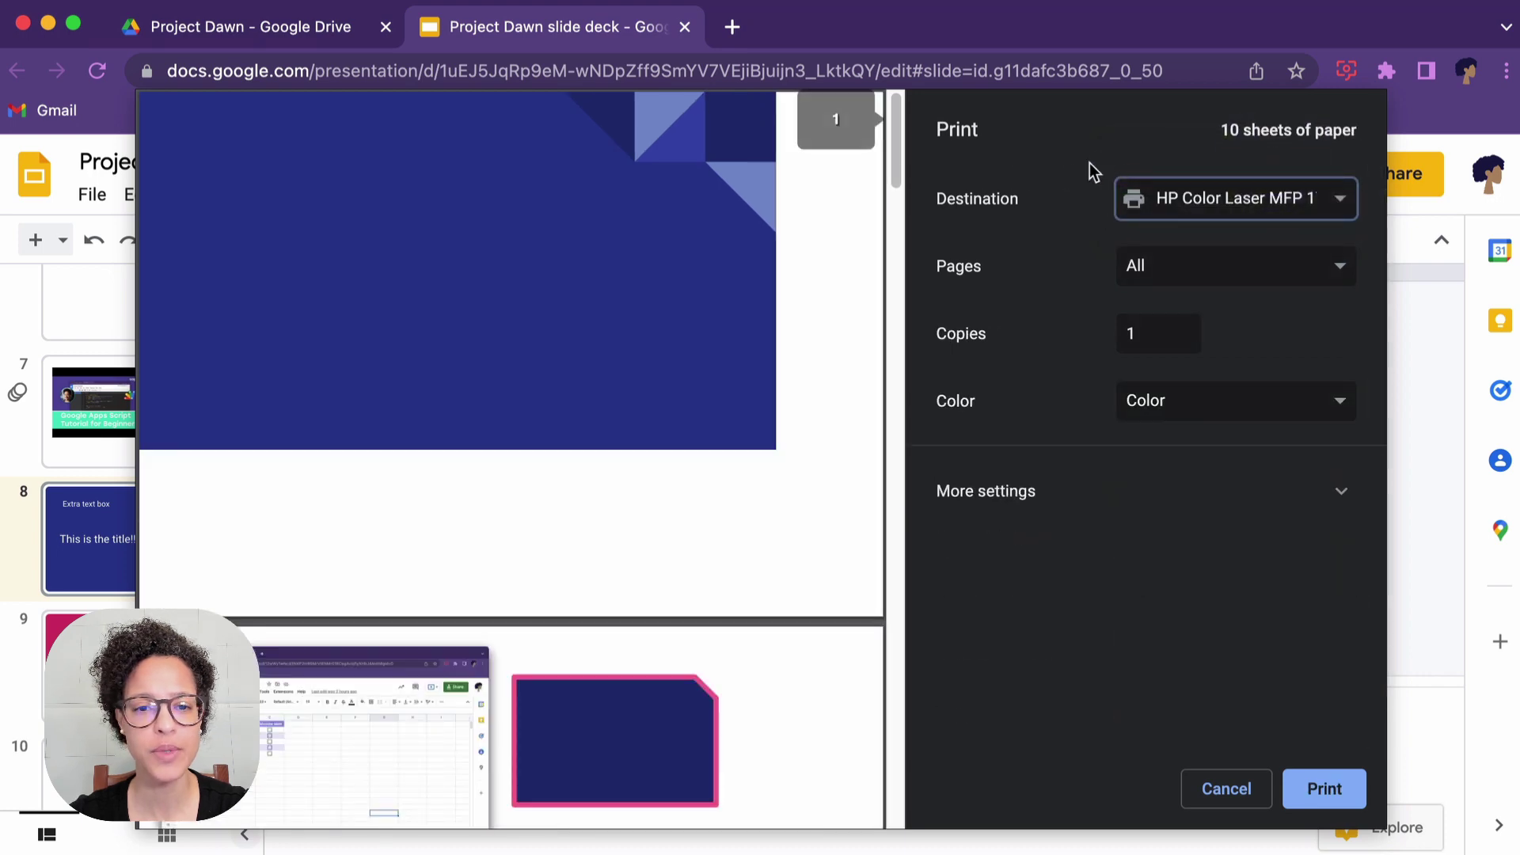
scroll(795, 602, "down", 5)
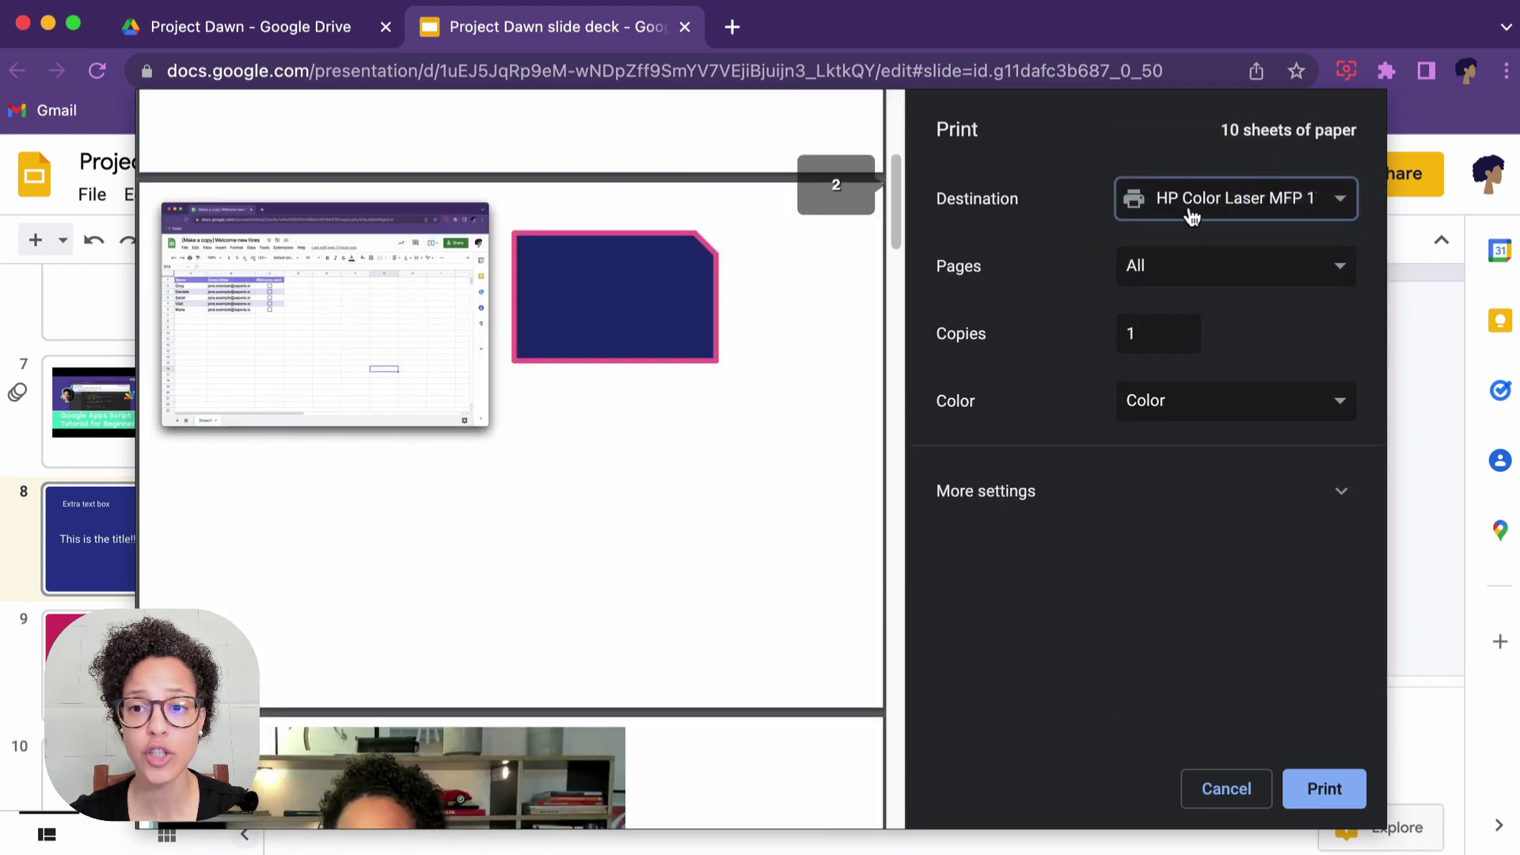
left_click(1070, 494)
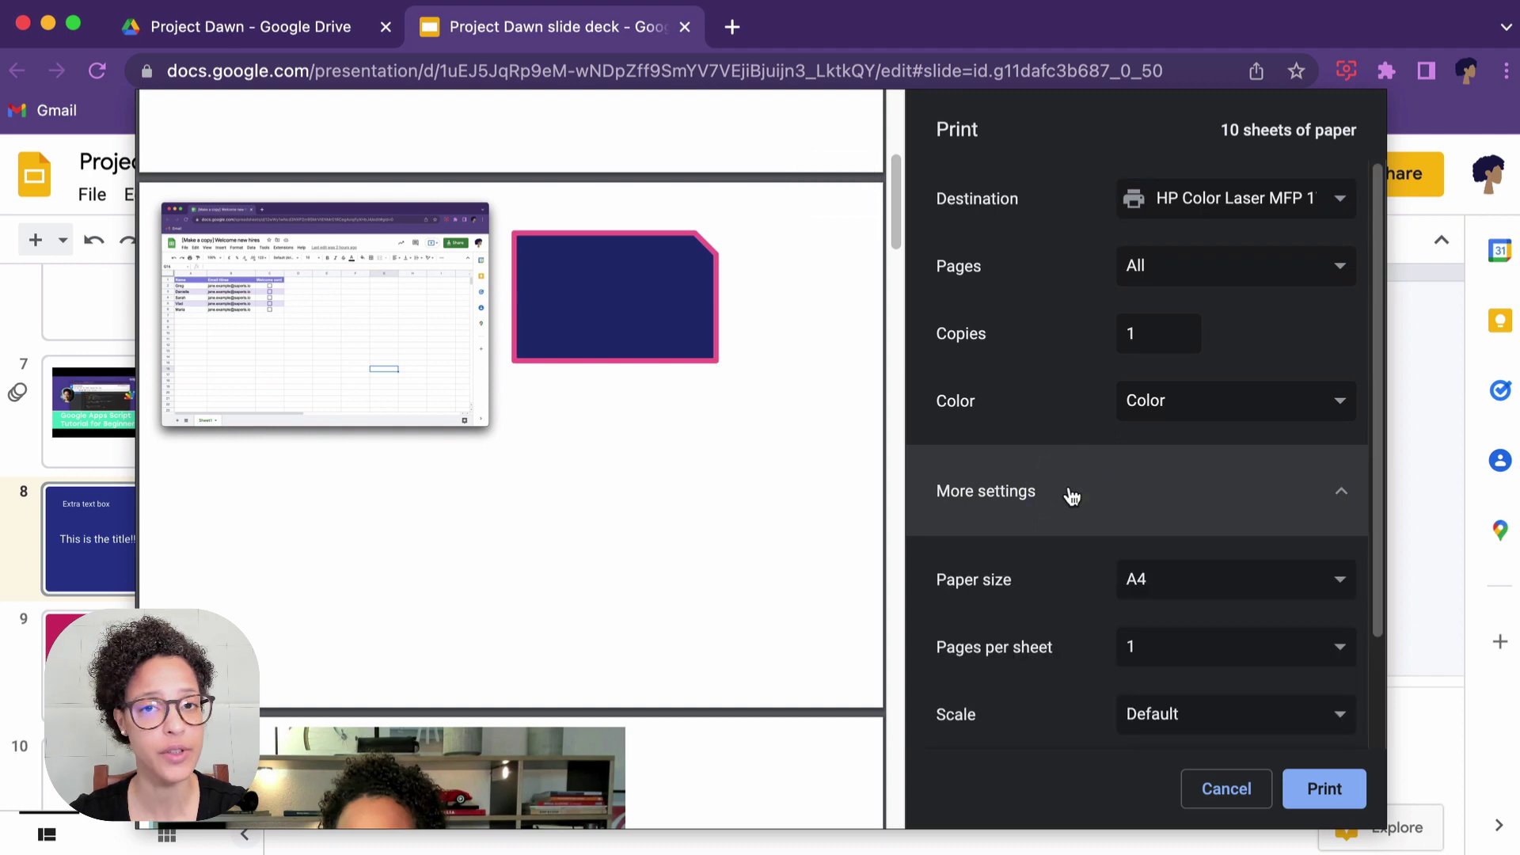
left_click(1232, 801)
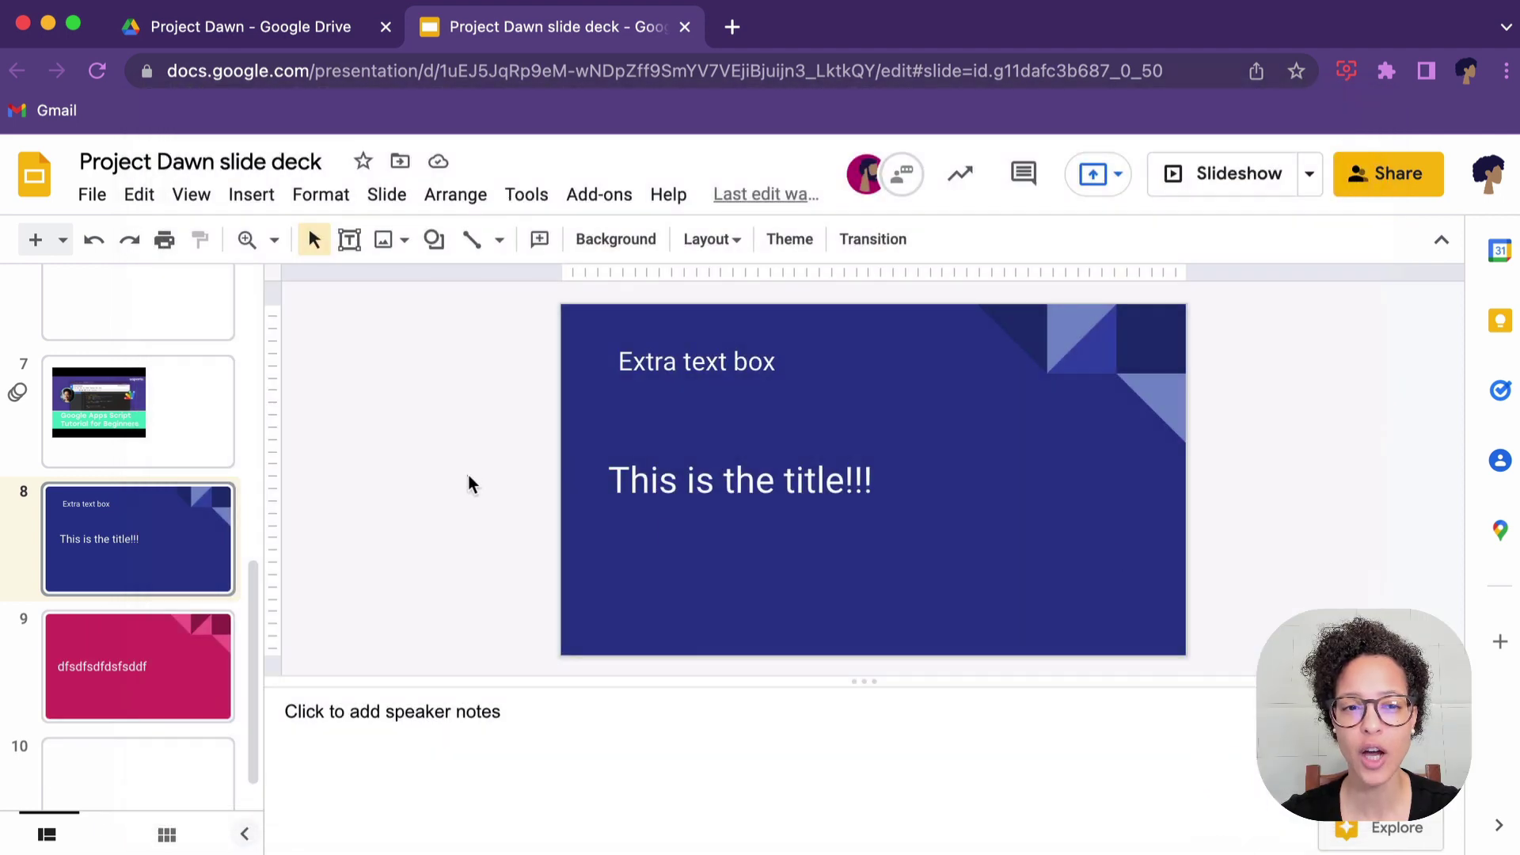
- Download the deck as a Microsoft PowerPoint (.pptx) file
left_click(93, 195)
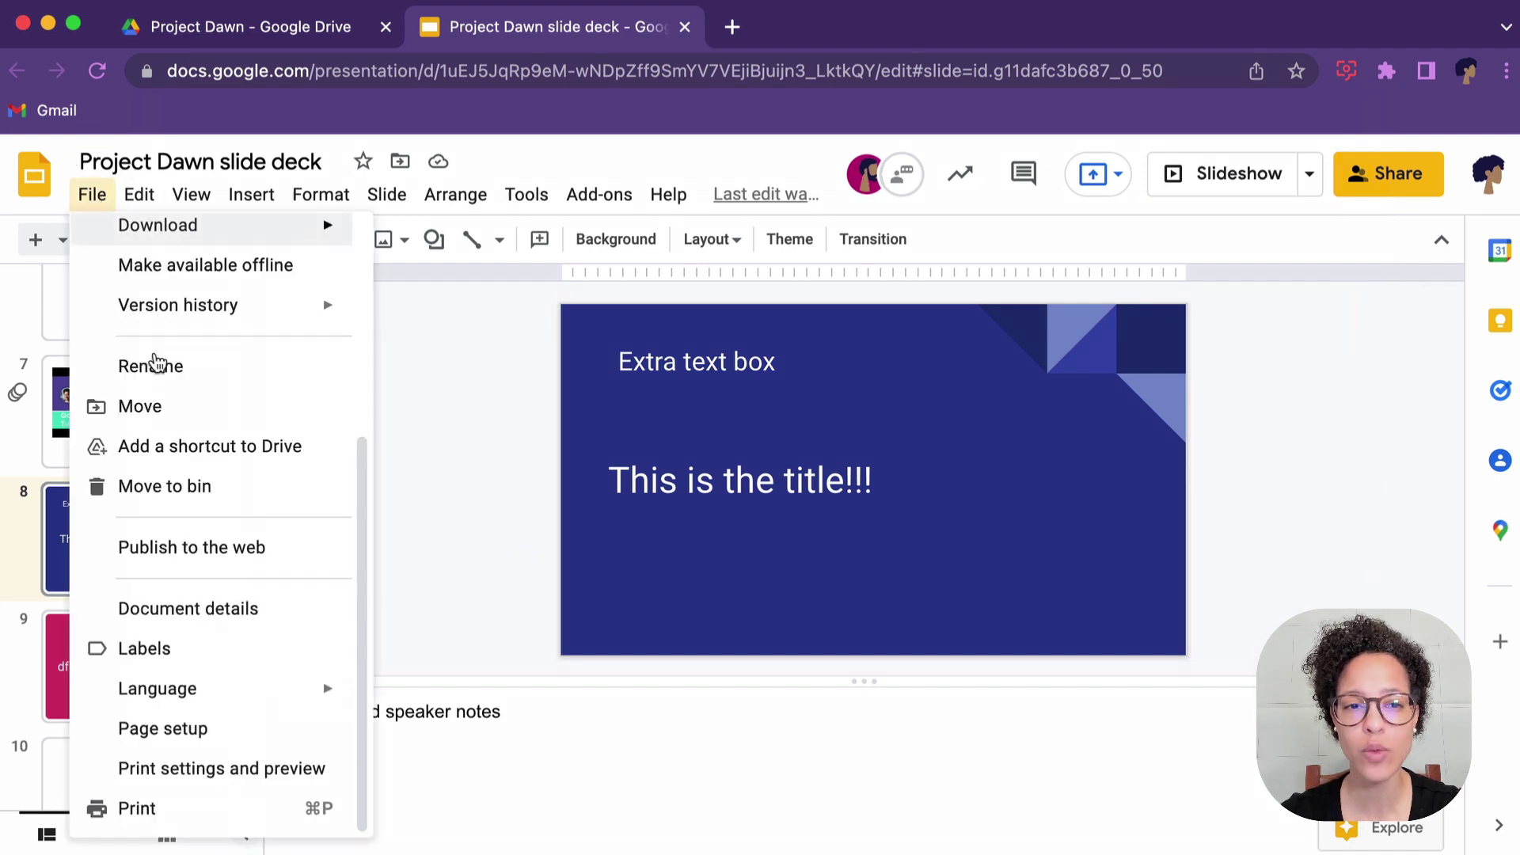
scroll(147, 515, "up", 5)
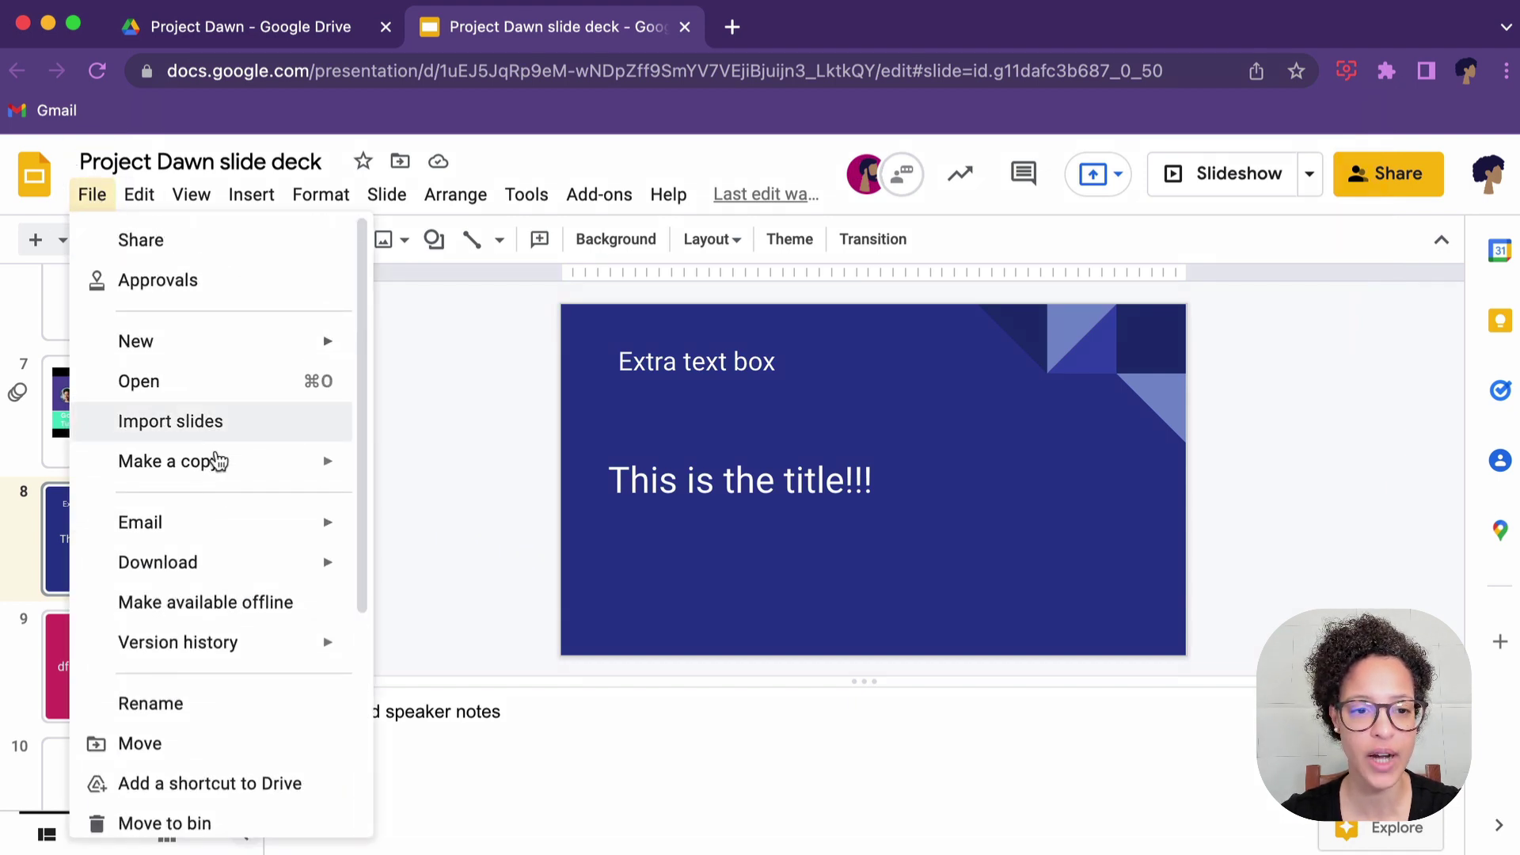
mouse_move(237, 560)
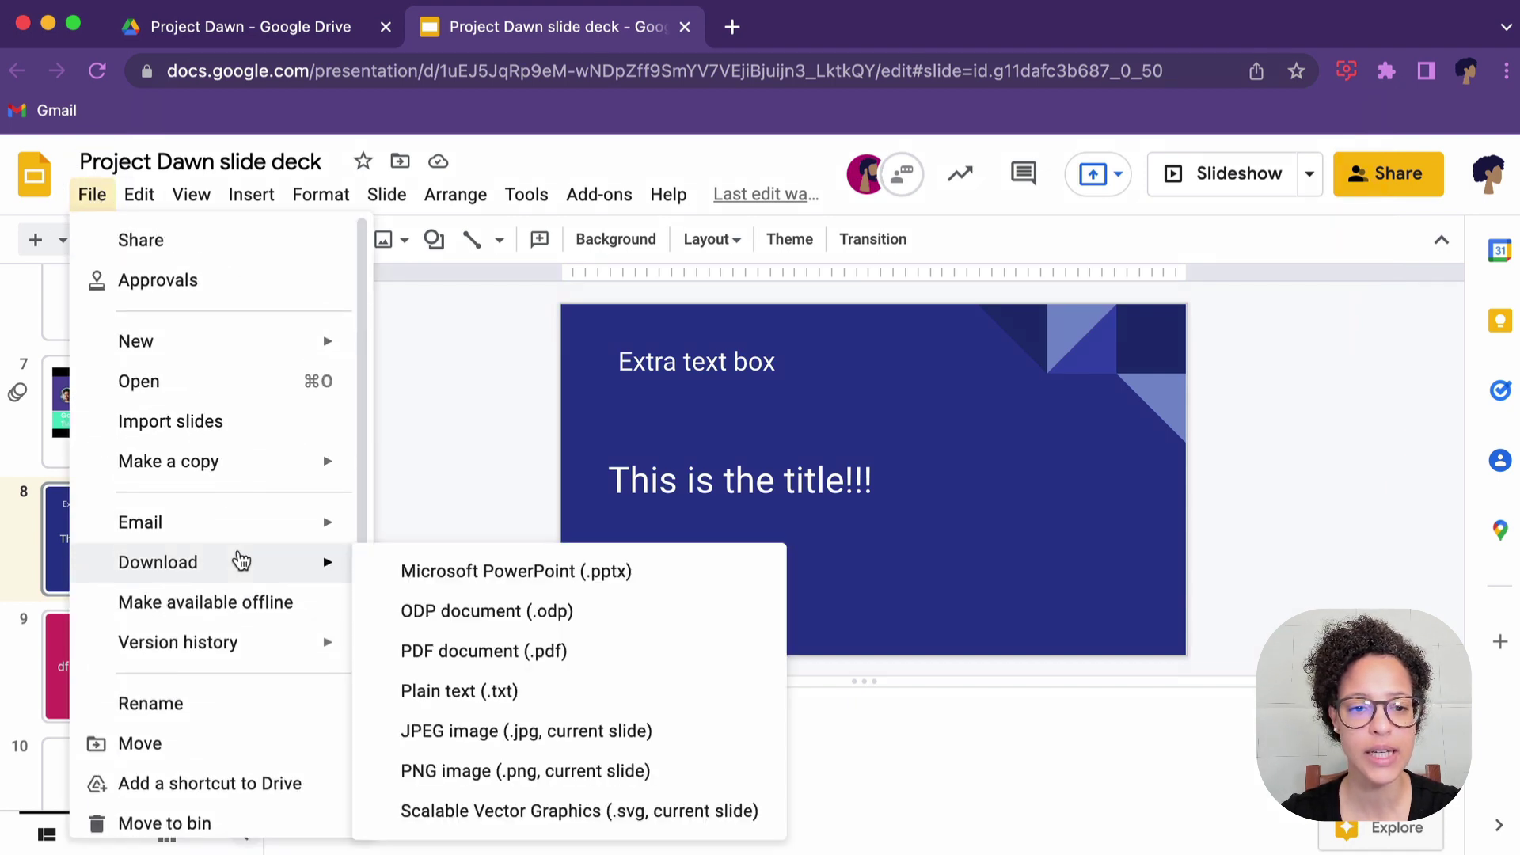
left_click(663, 572)
left_click(93, 195)
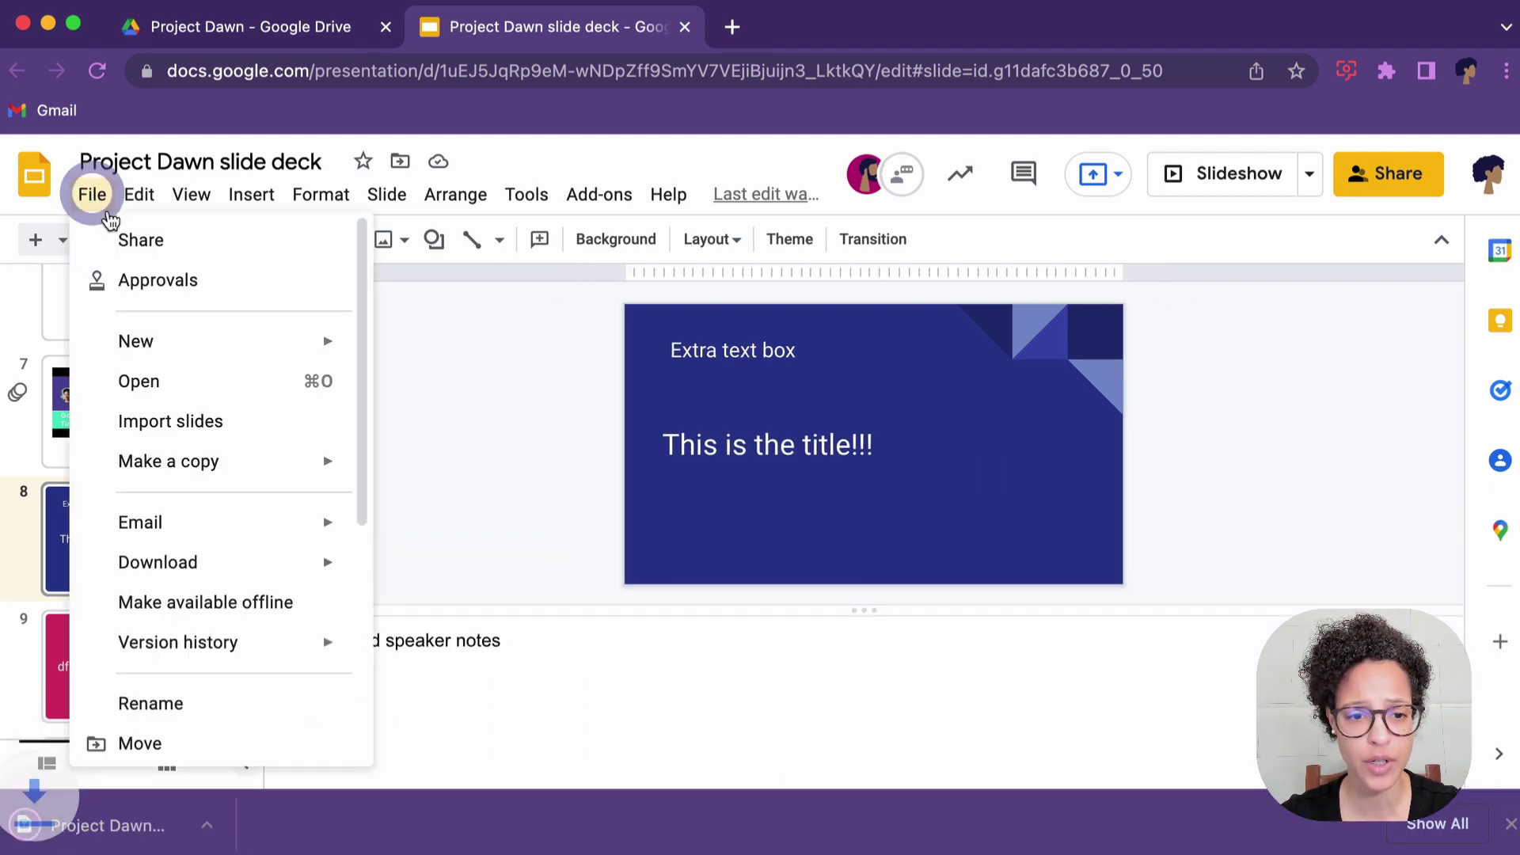
- Download the deck as PDF and drag the PDF and PPTX into the Project Dawn folder
mouse_move(238, 564)
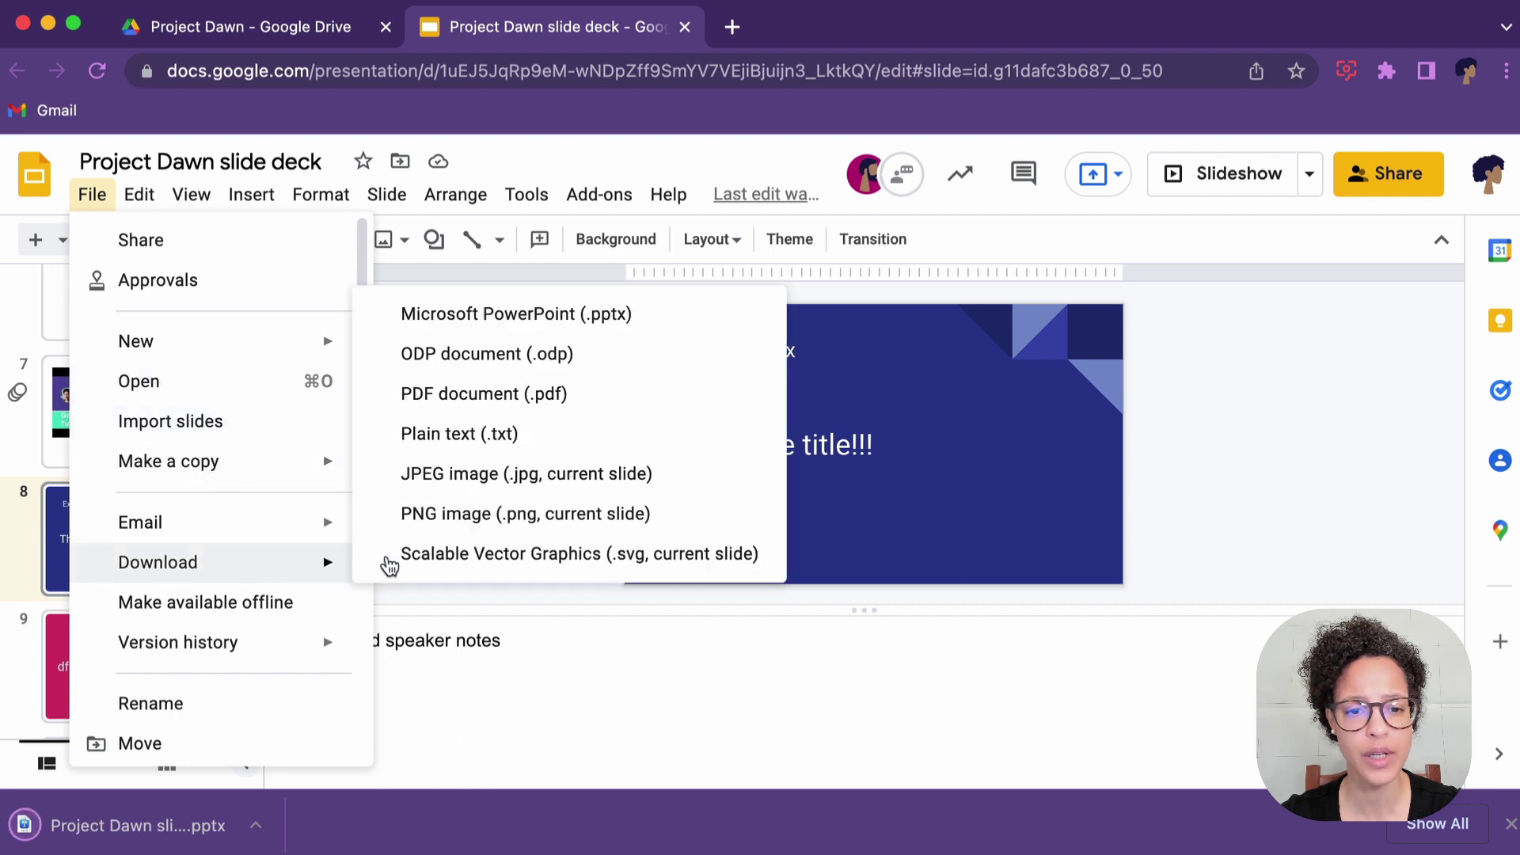
left_click(581, 393)
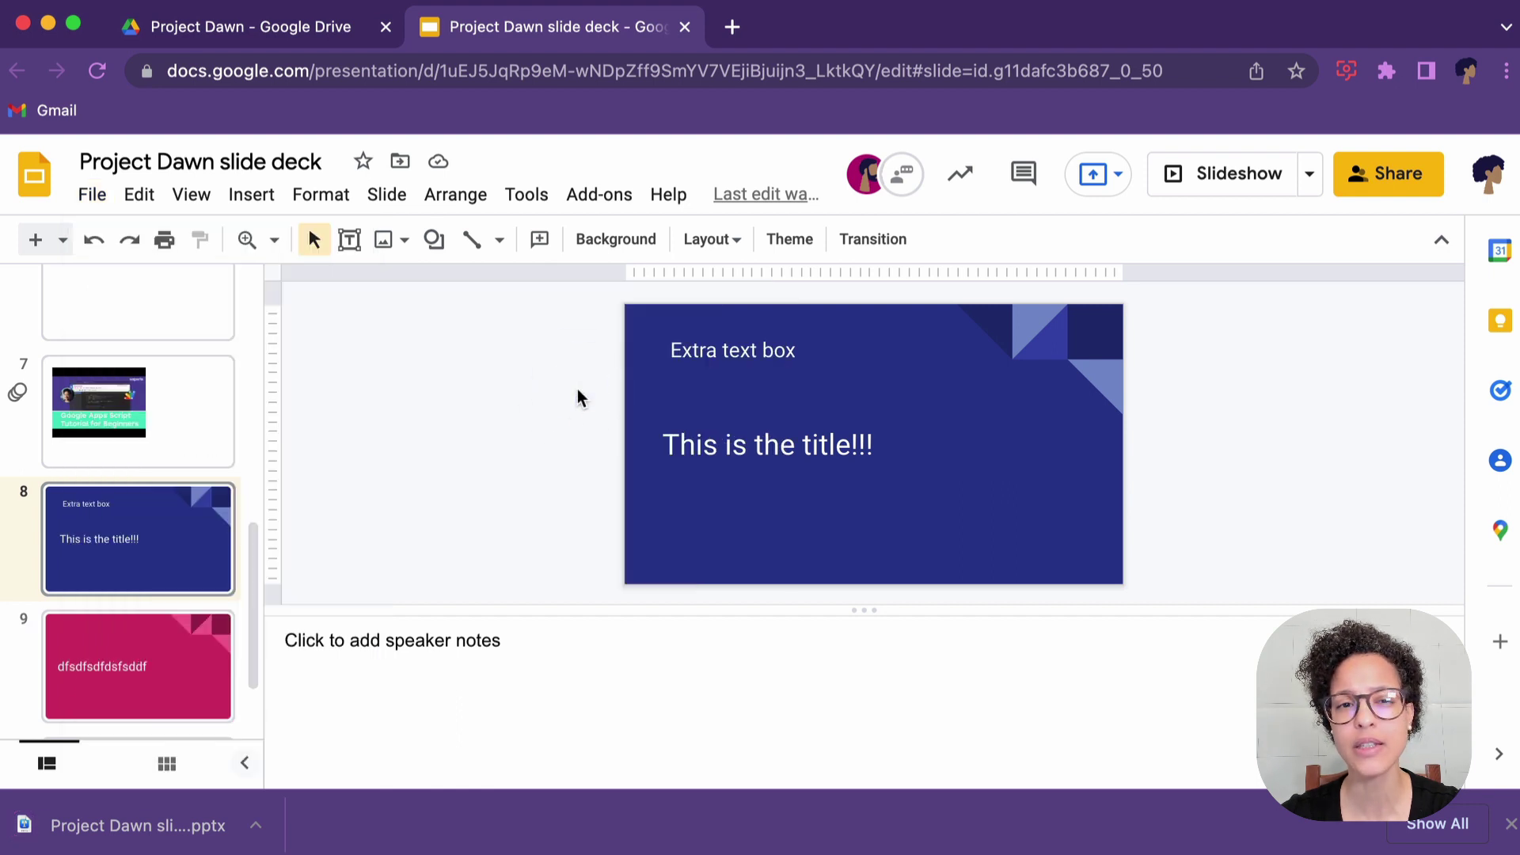
left_click(273, 30)
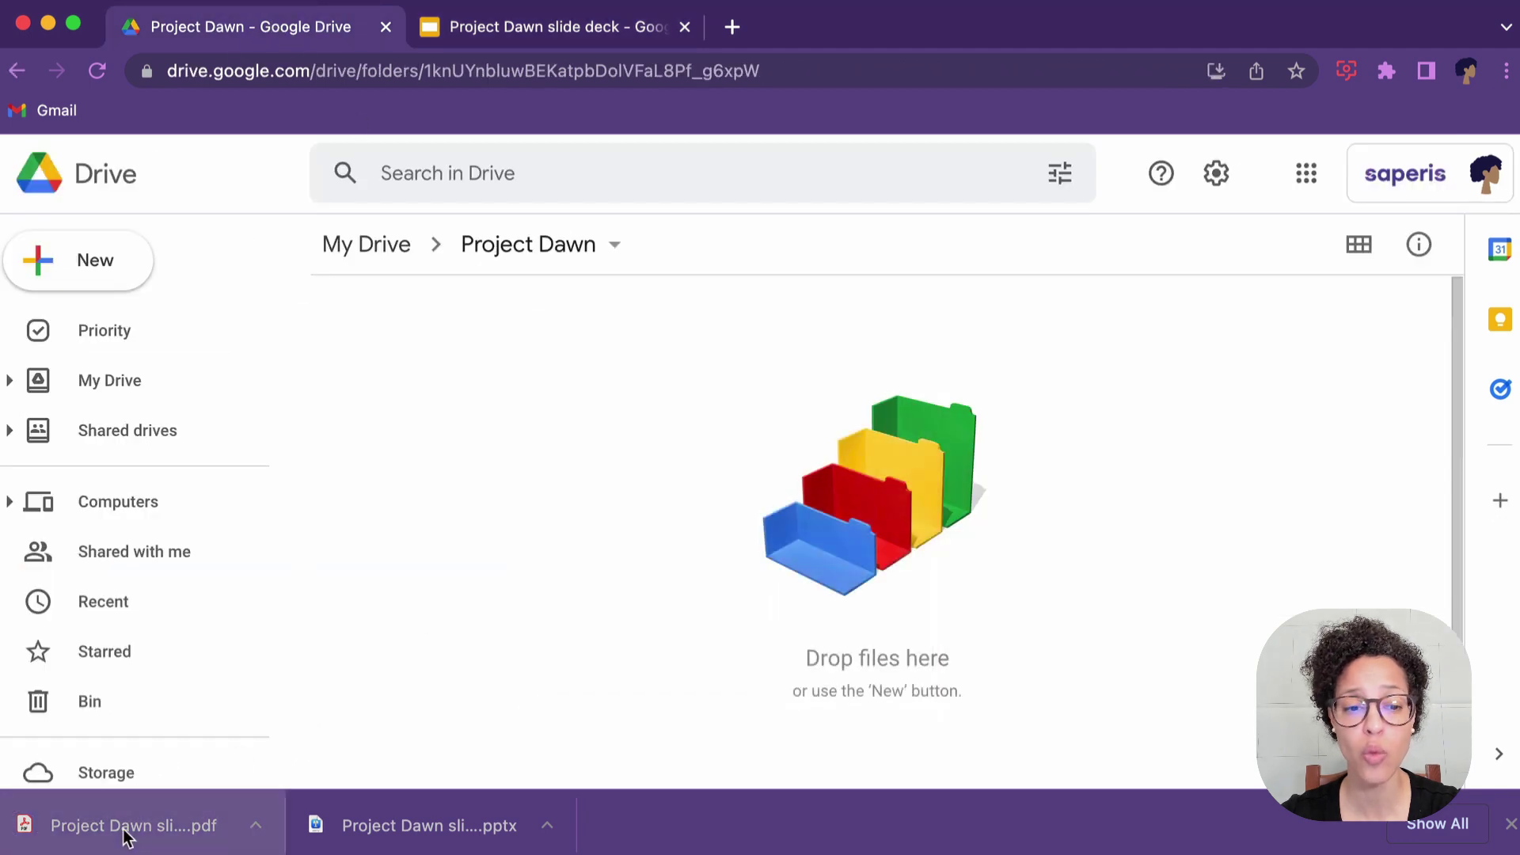
left_click_drag(124, 836, 504, 444)
left_click_drag(417, 823, 512, 534)
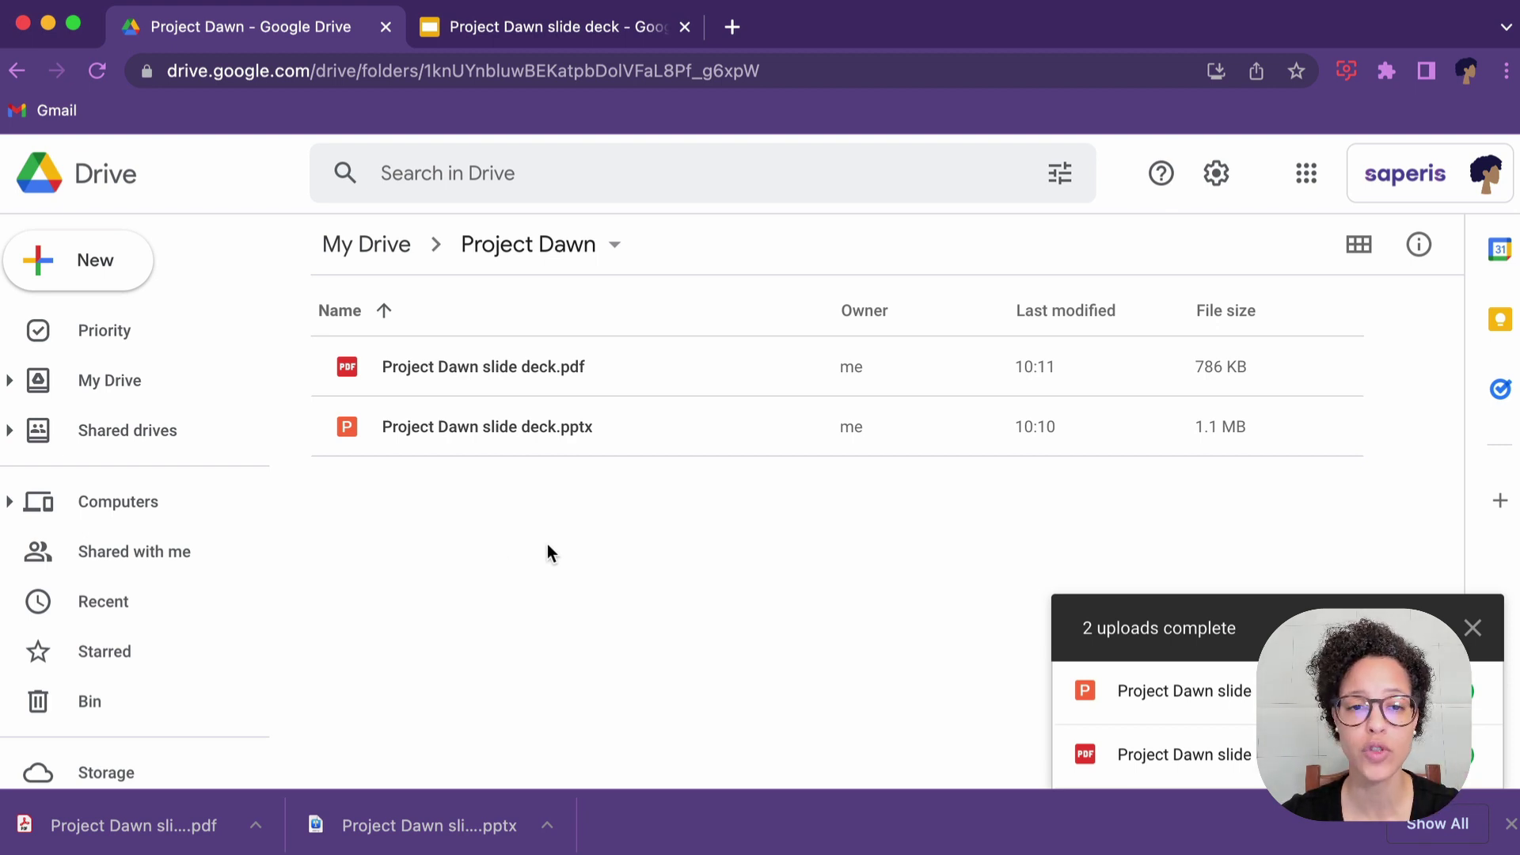
- Preview the uploaded PDF, then open the PPTX copy in Google Slides
left_click(483, 370)
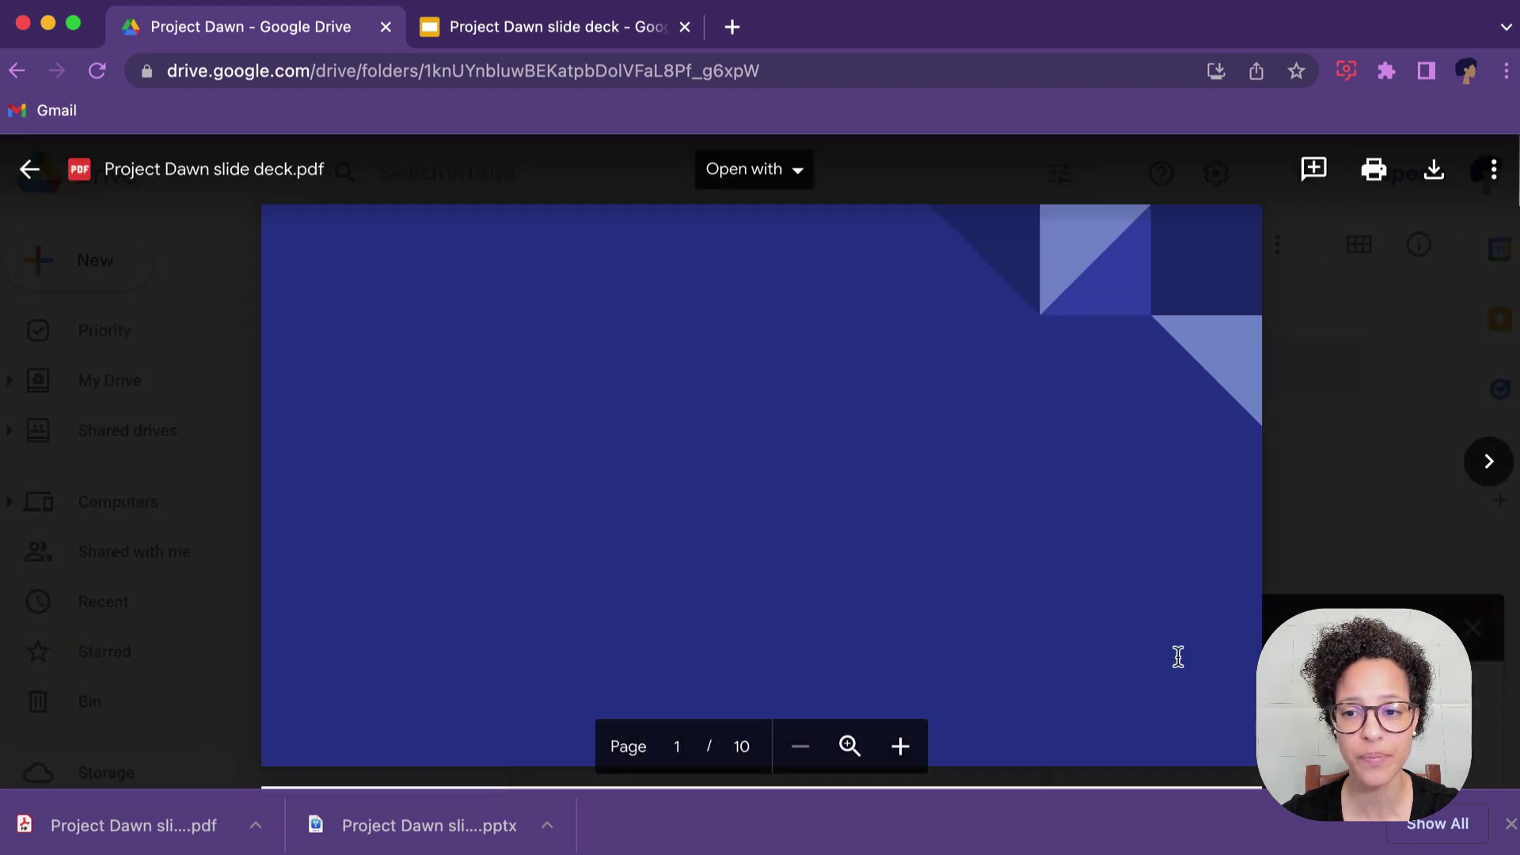
left_click(1374, 569)
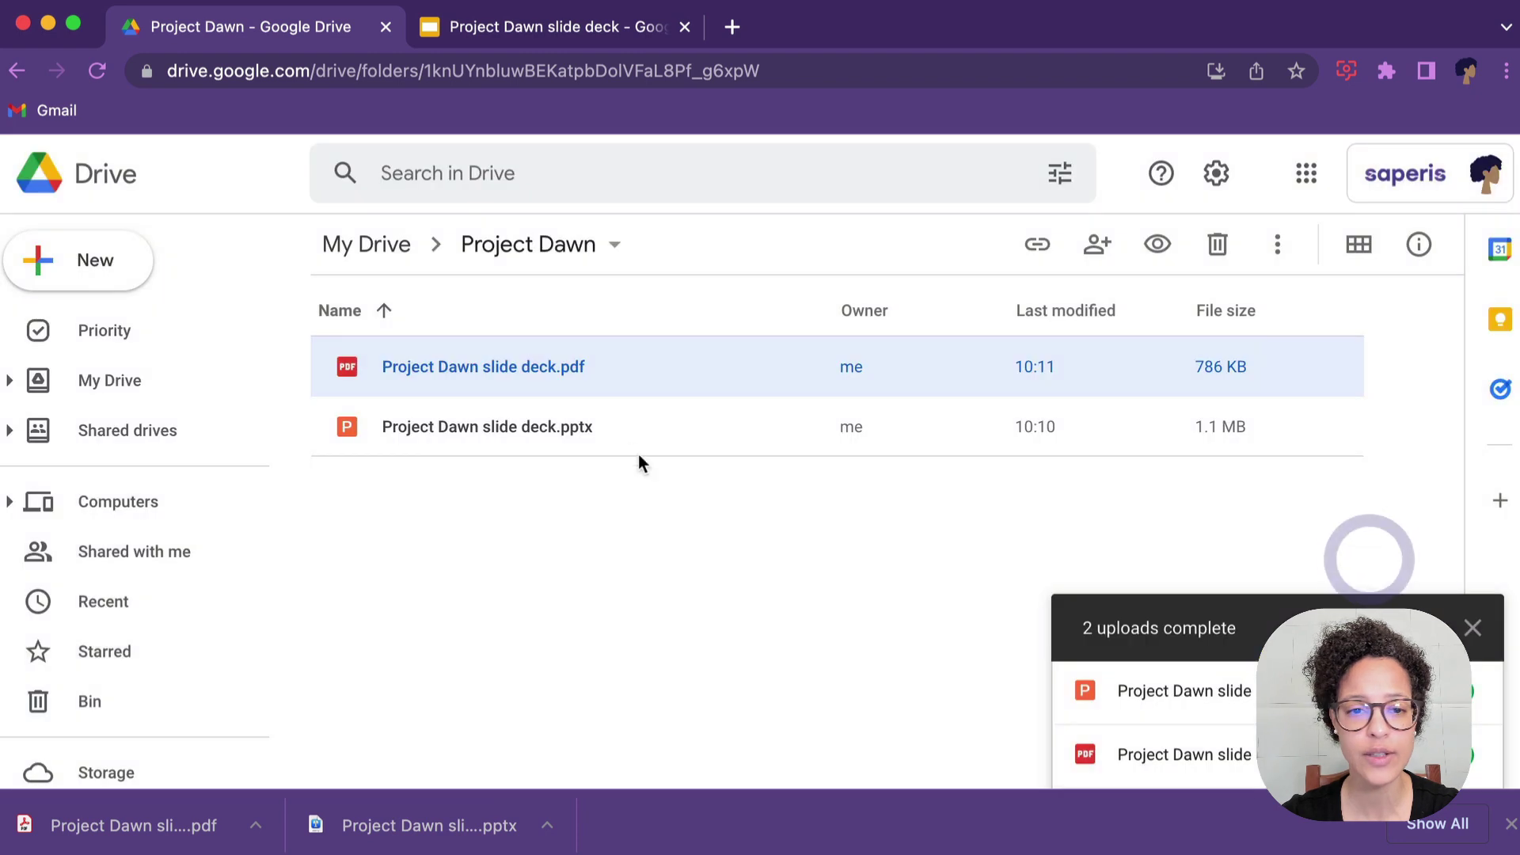
double_click(546, 429)
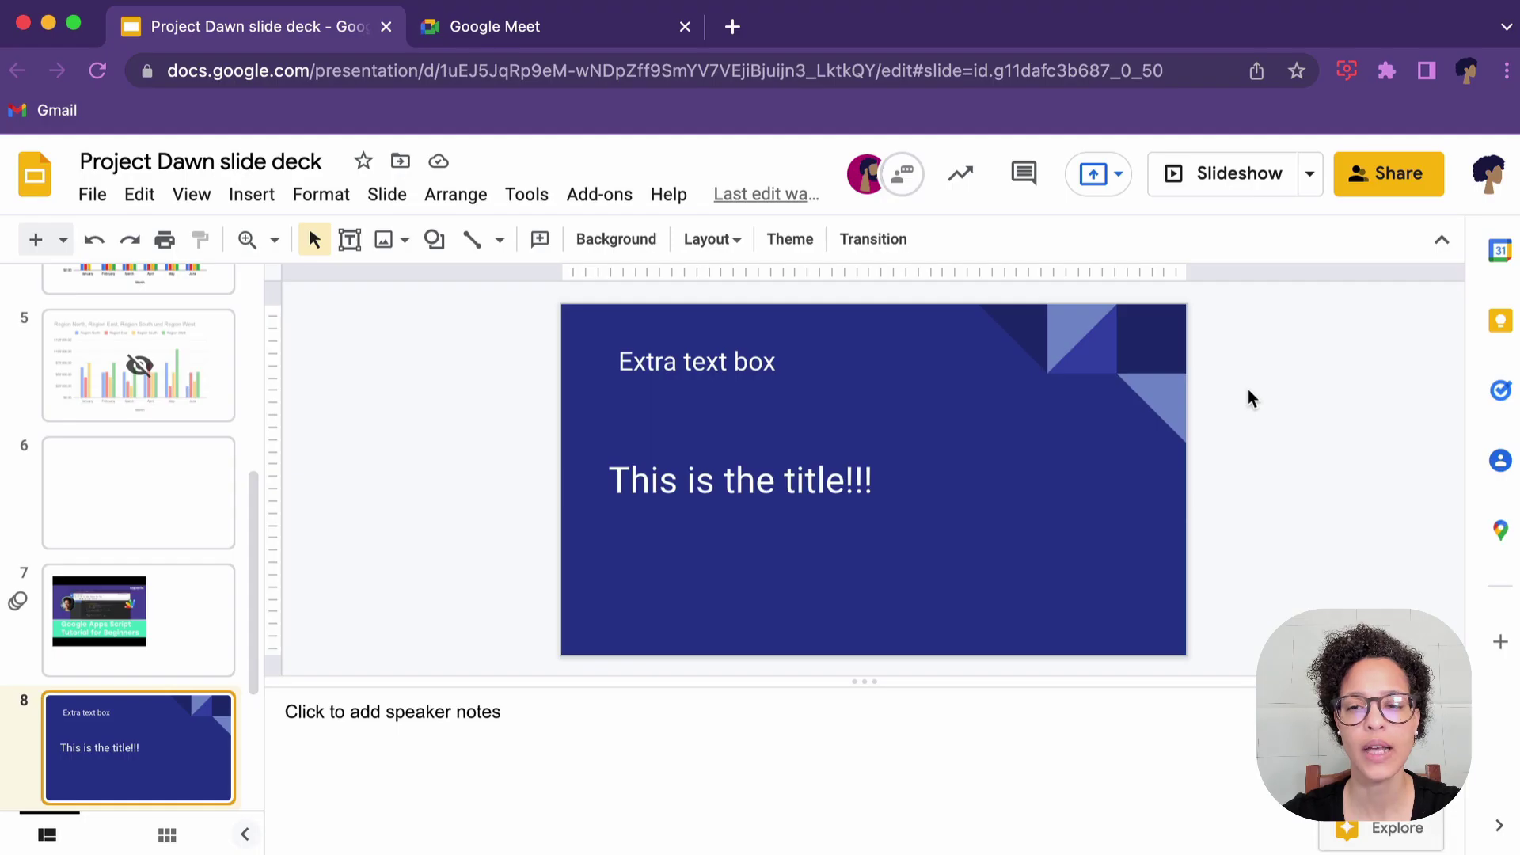
- Play slide 8 as a full-screen slideshow, then exit back to the editor
left_click(1217, 181)
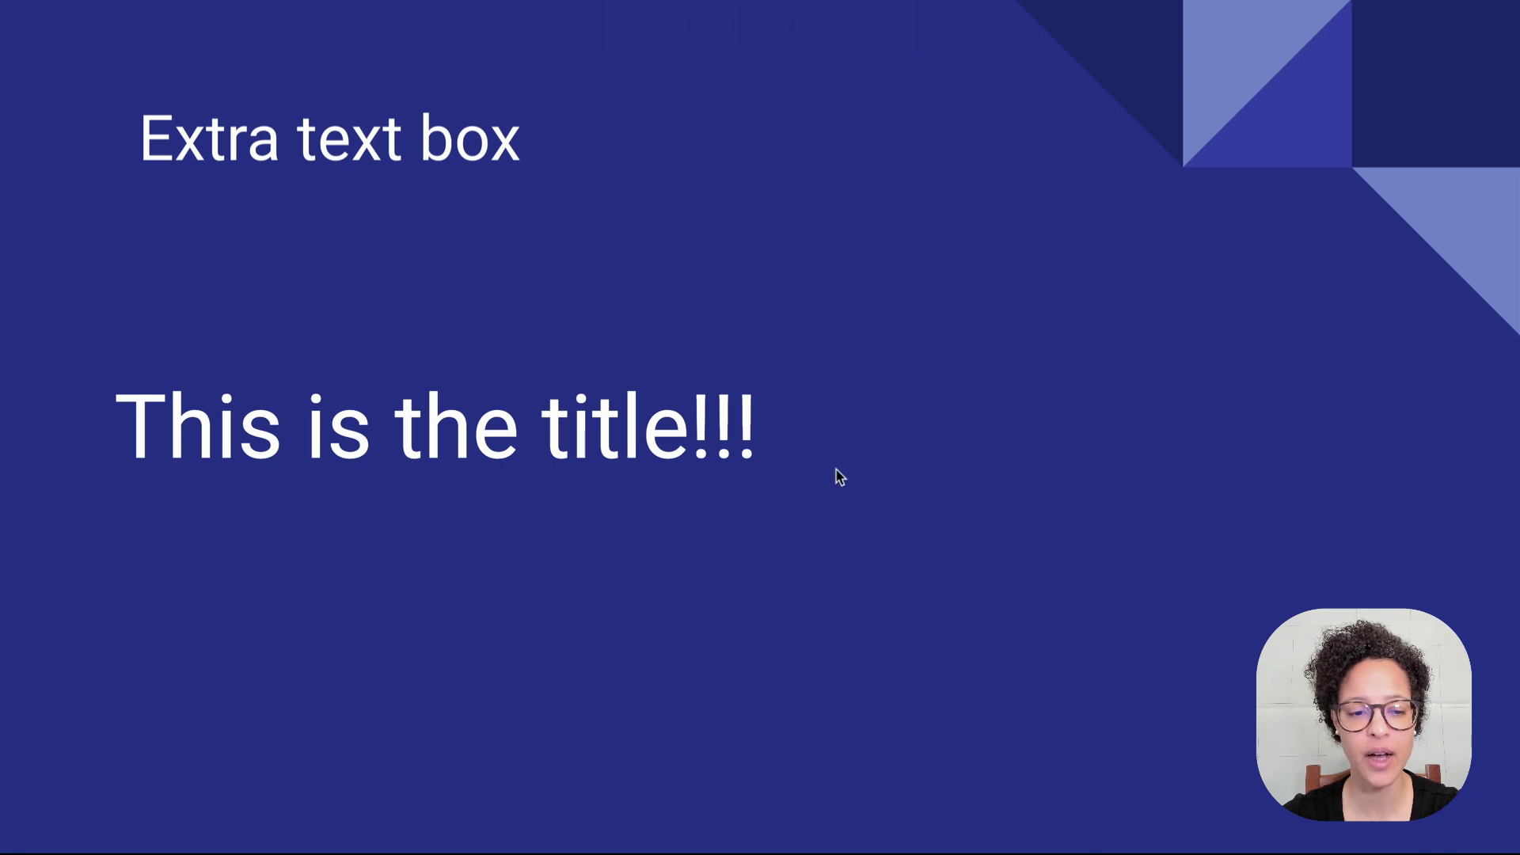
key("Escape")
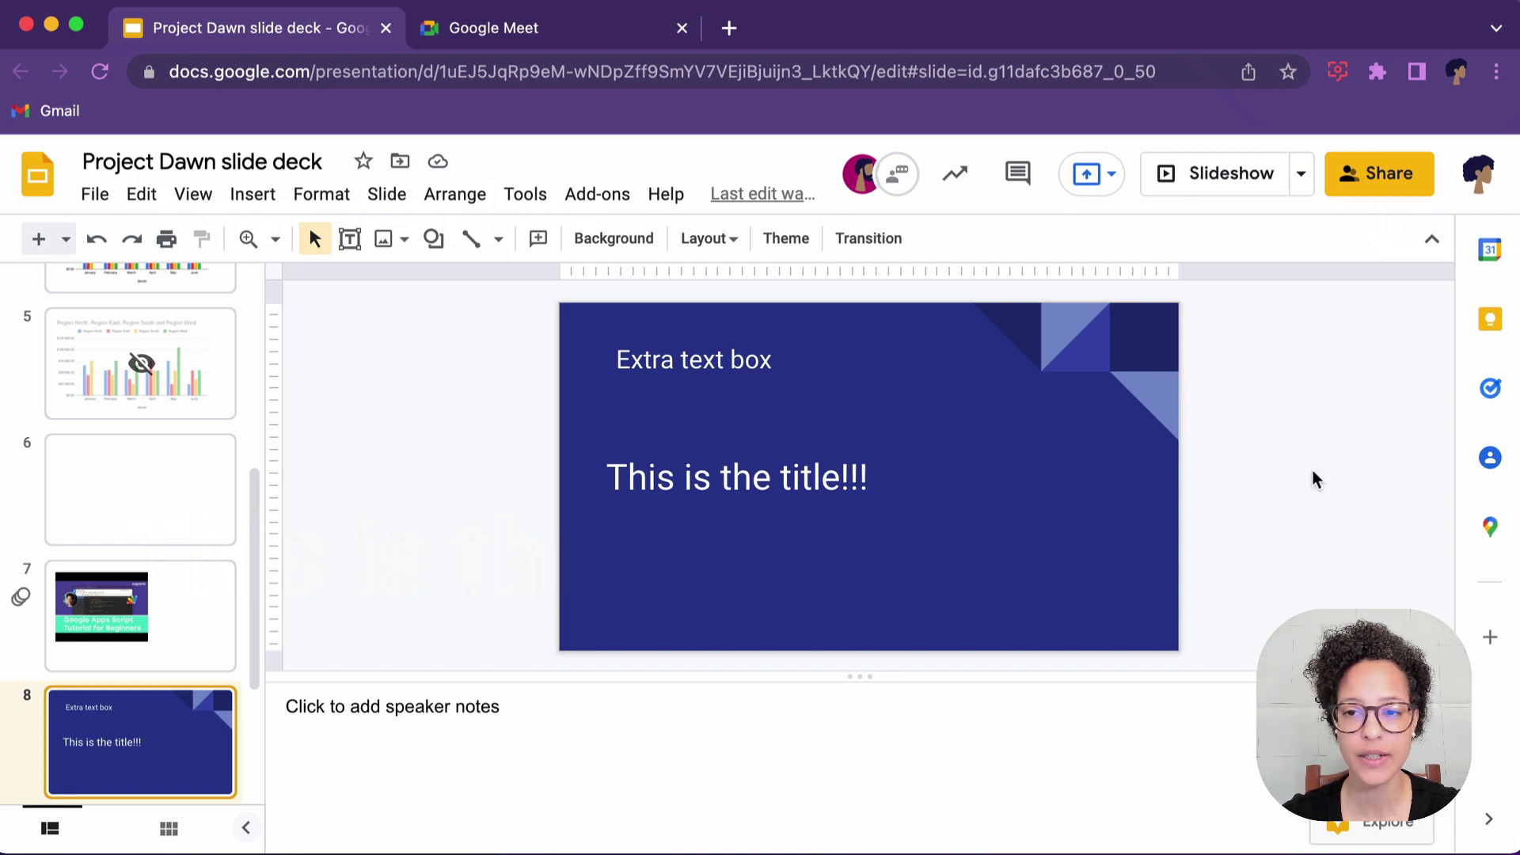
- Start the slideshow in presenter view and move its window to the screen centre
left_click(1301, 179)
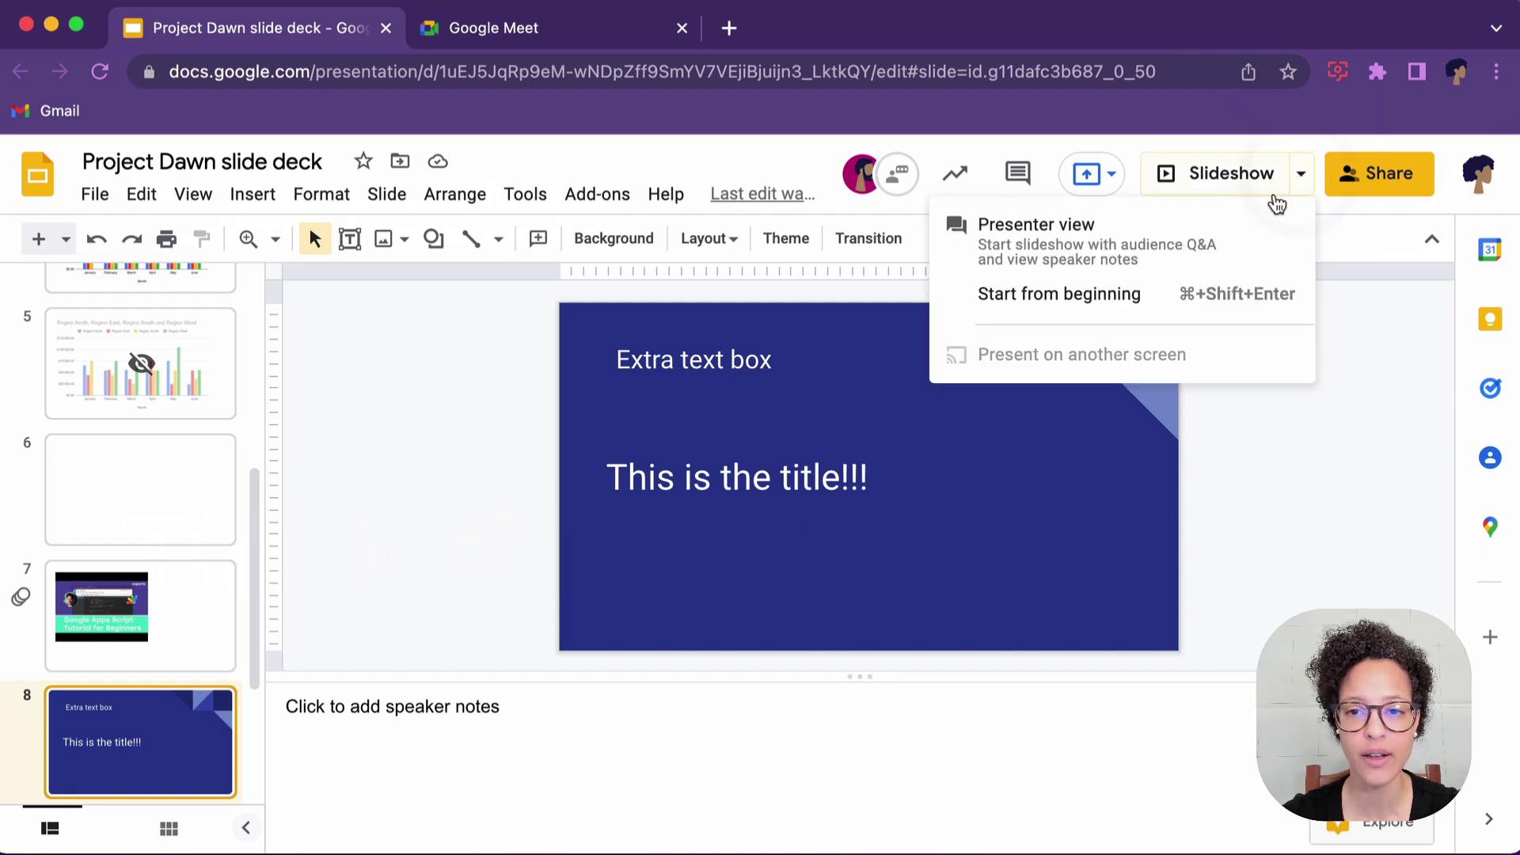
left_click(1185, 247)
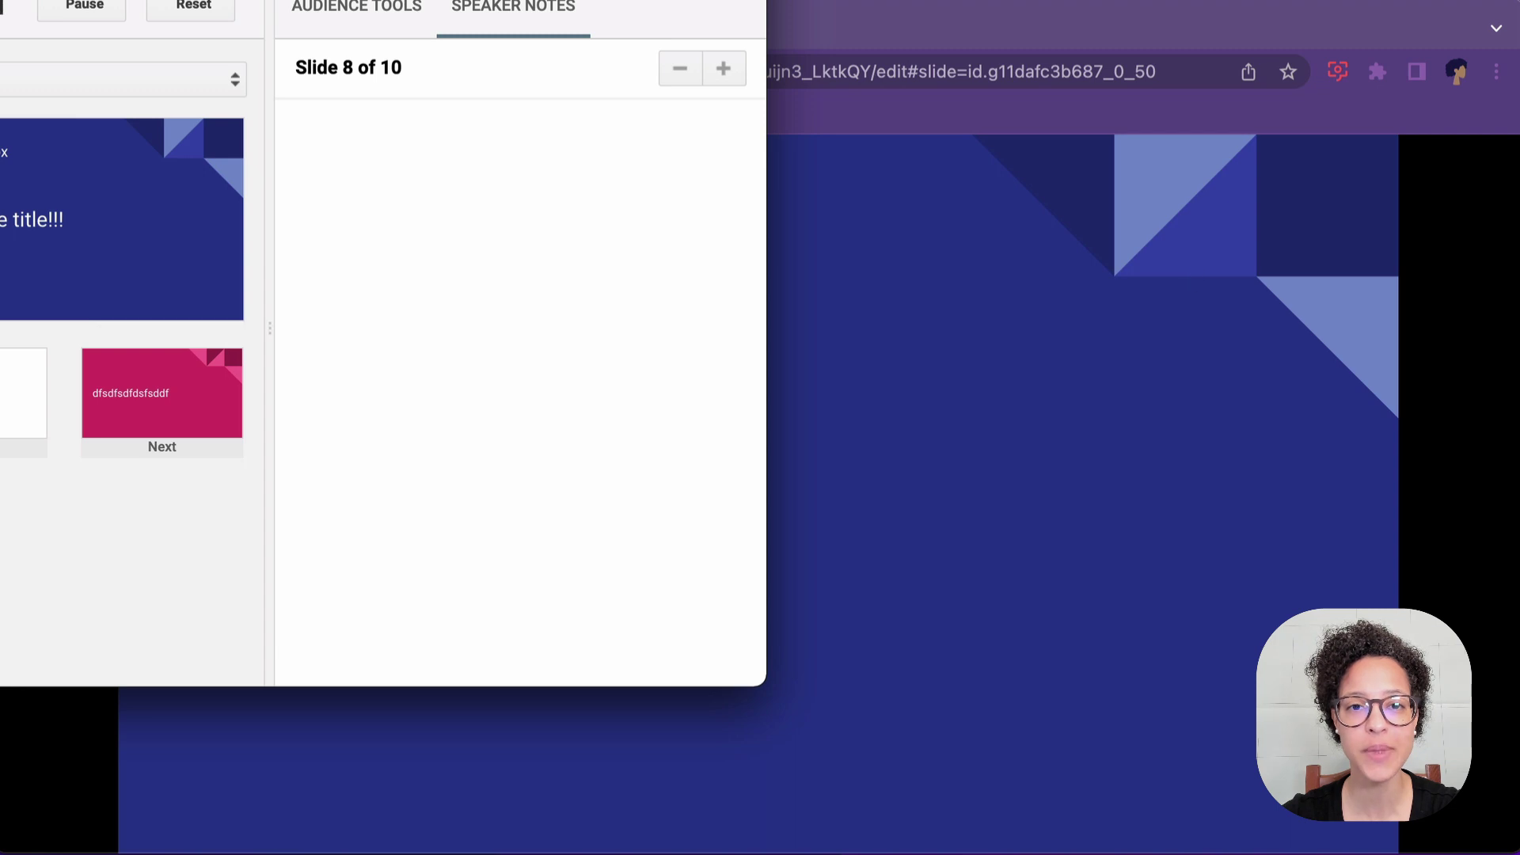
left_click_drag(540, 2, 1027, 40)
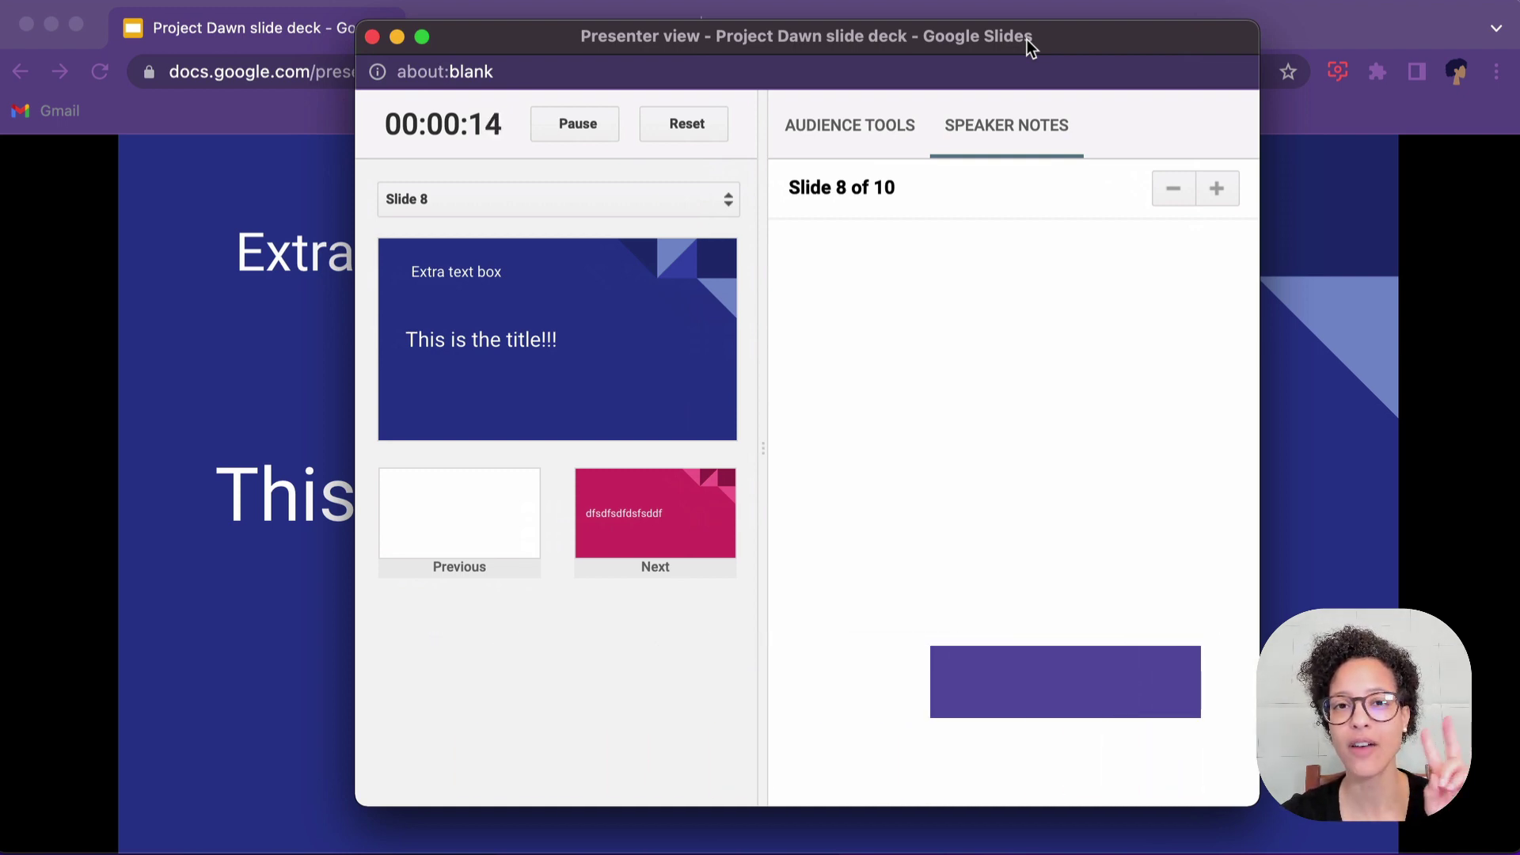
left_click_drag(1028, 40, 964, 32)
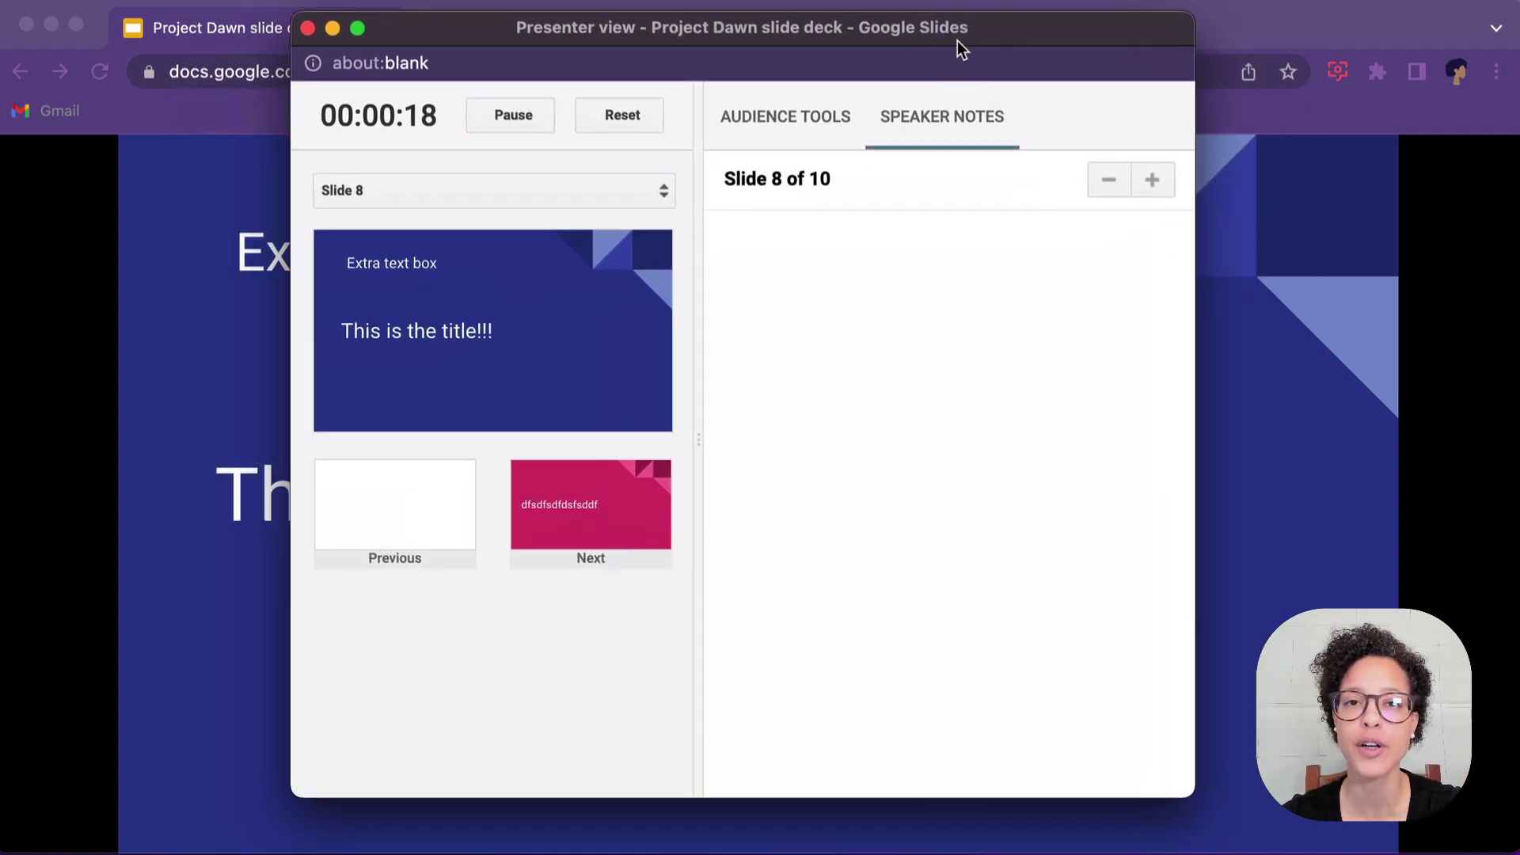
left_click_drag(956, 30, 988, 40)
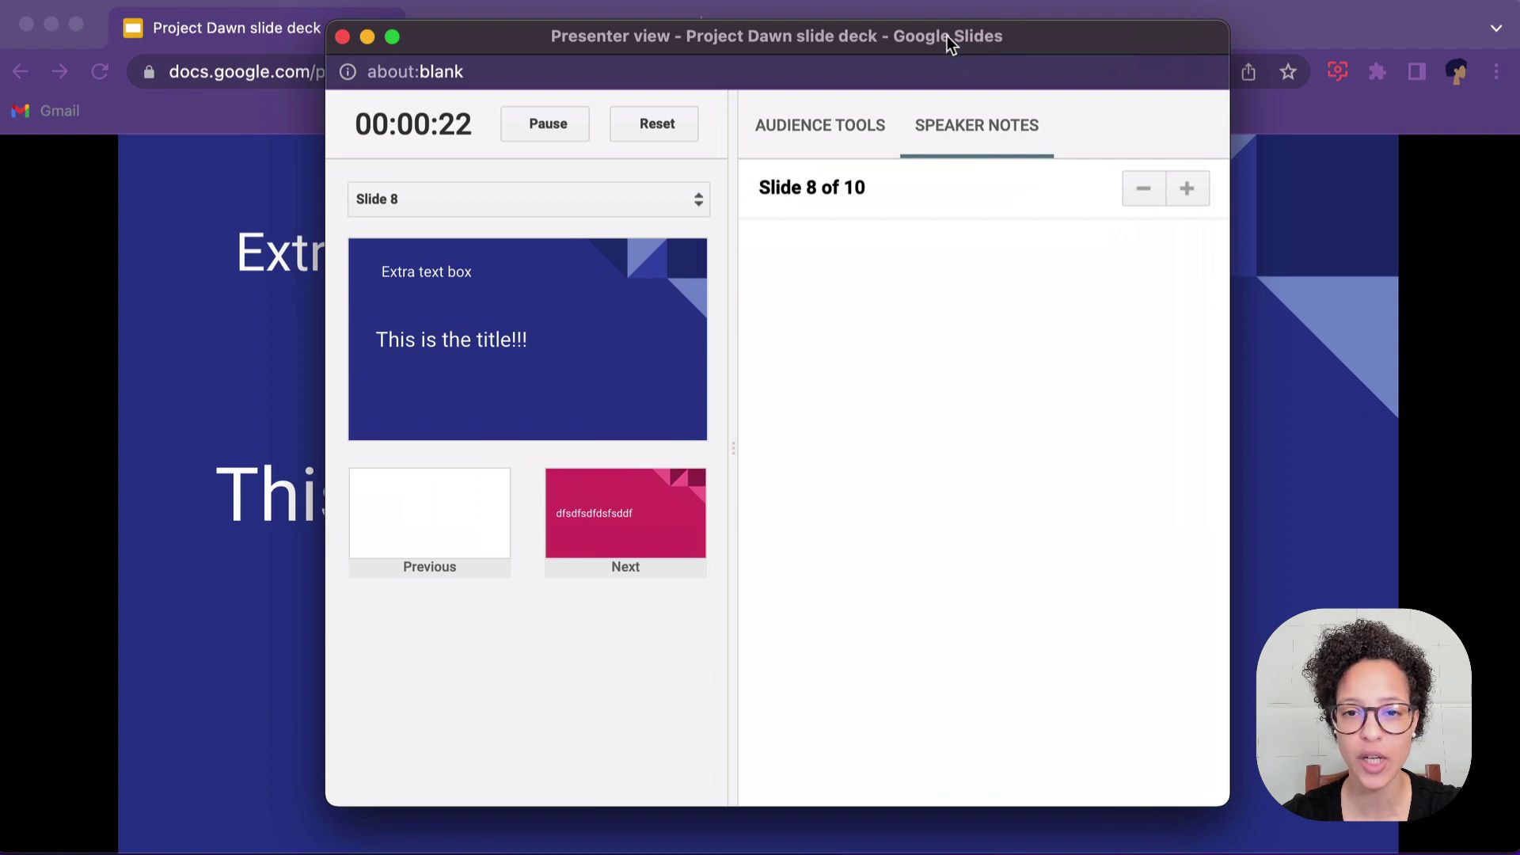
- Advance from slide 8 to slide 10, then step back to slide 4's chart
left_click(611, 536)
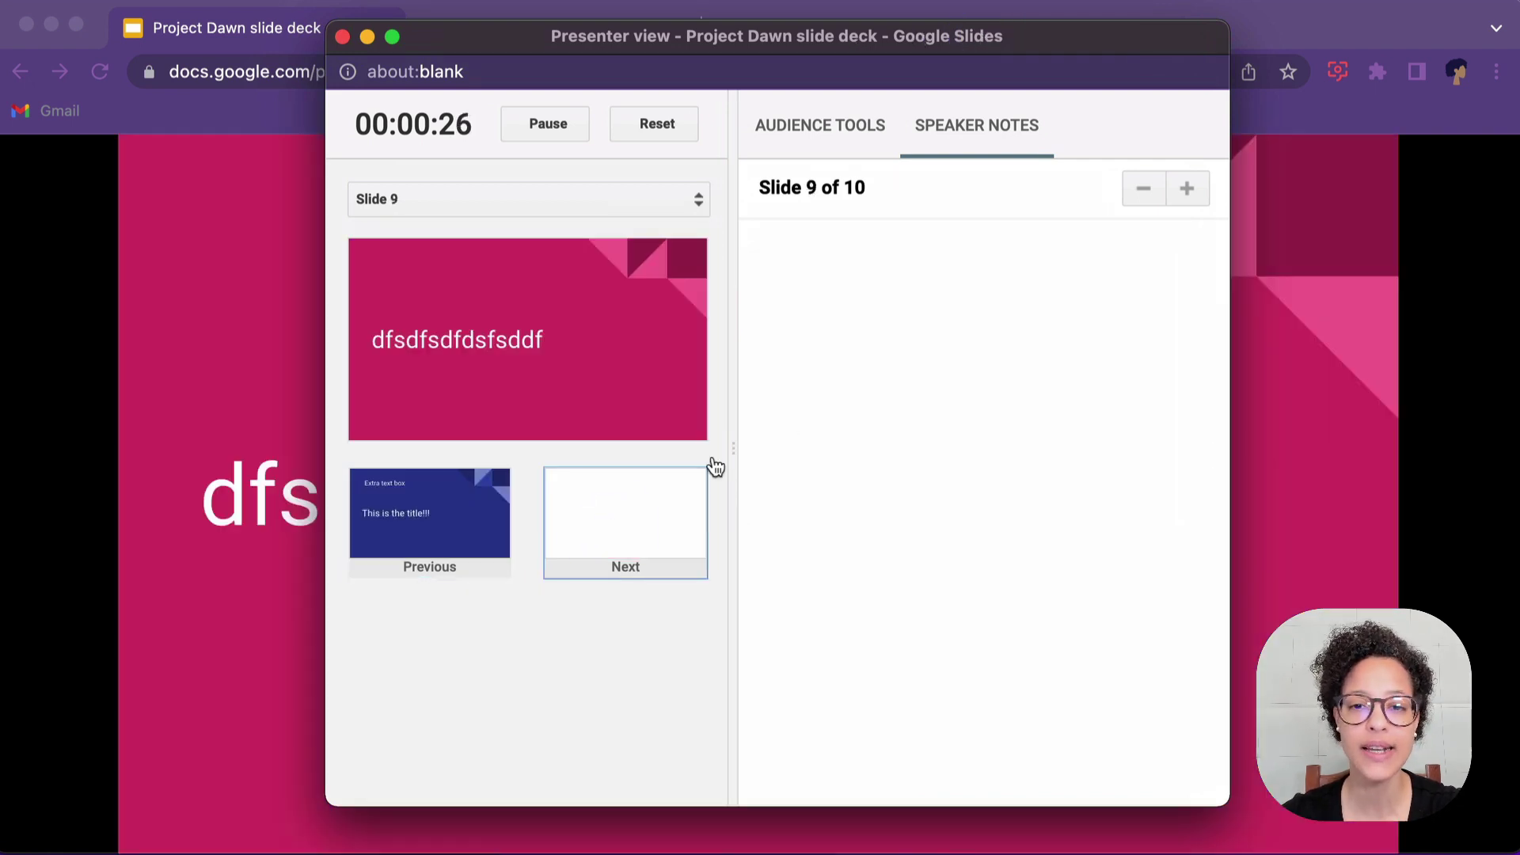
left_click(887, 455)
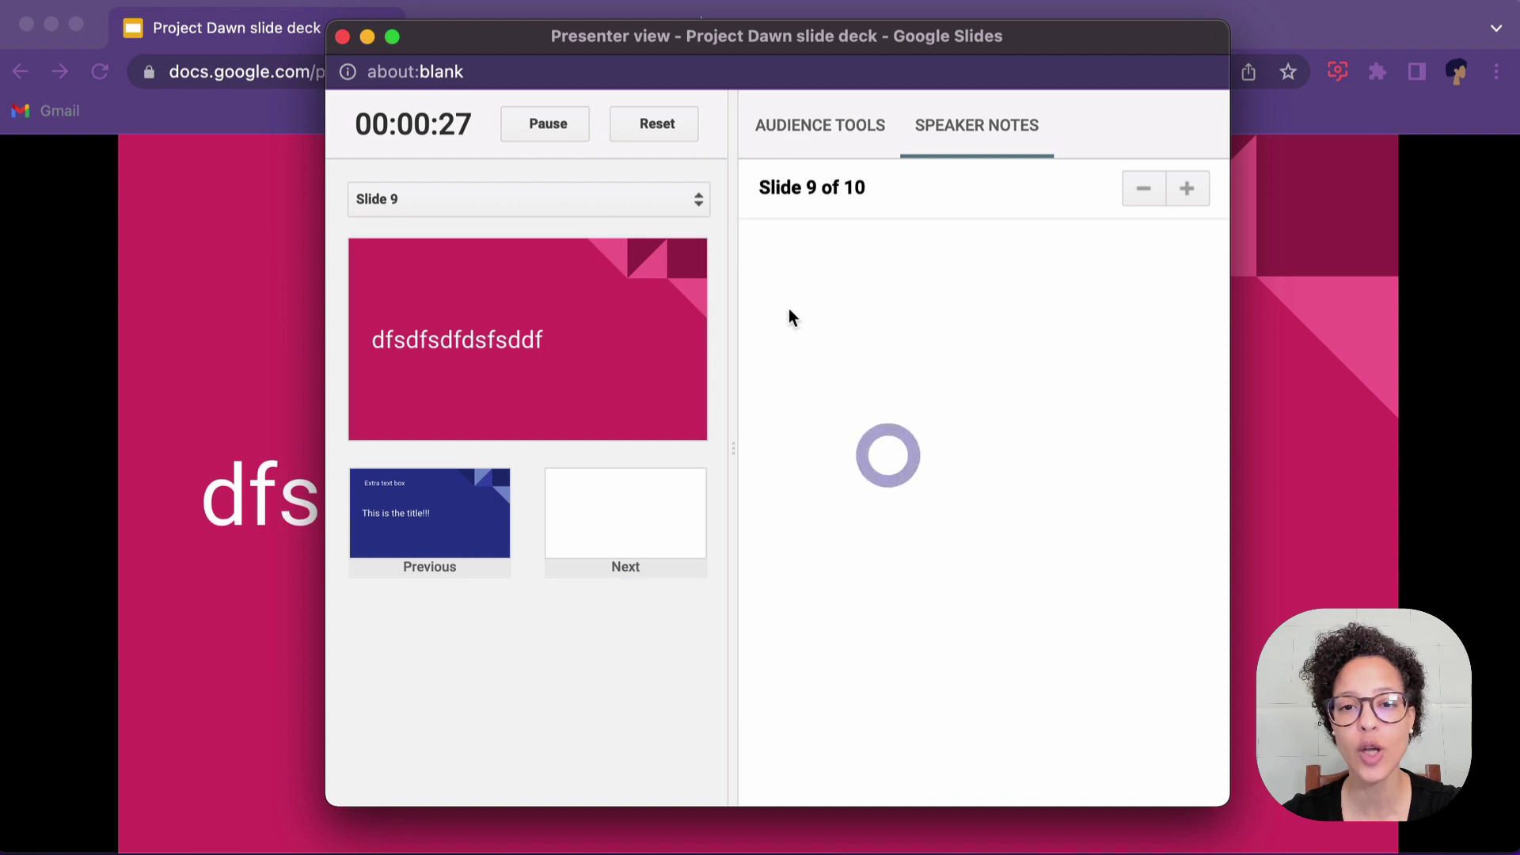
left_click(638, 543)
left_click(487, 514)
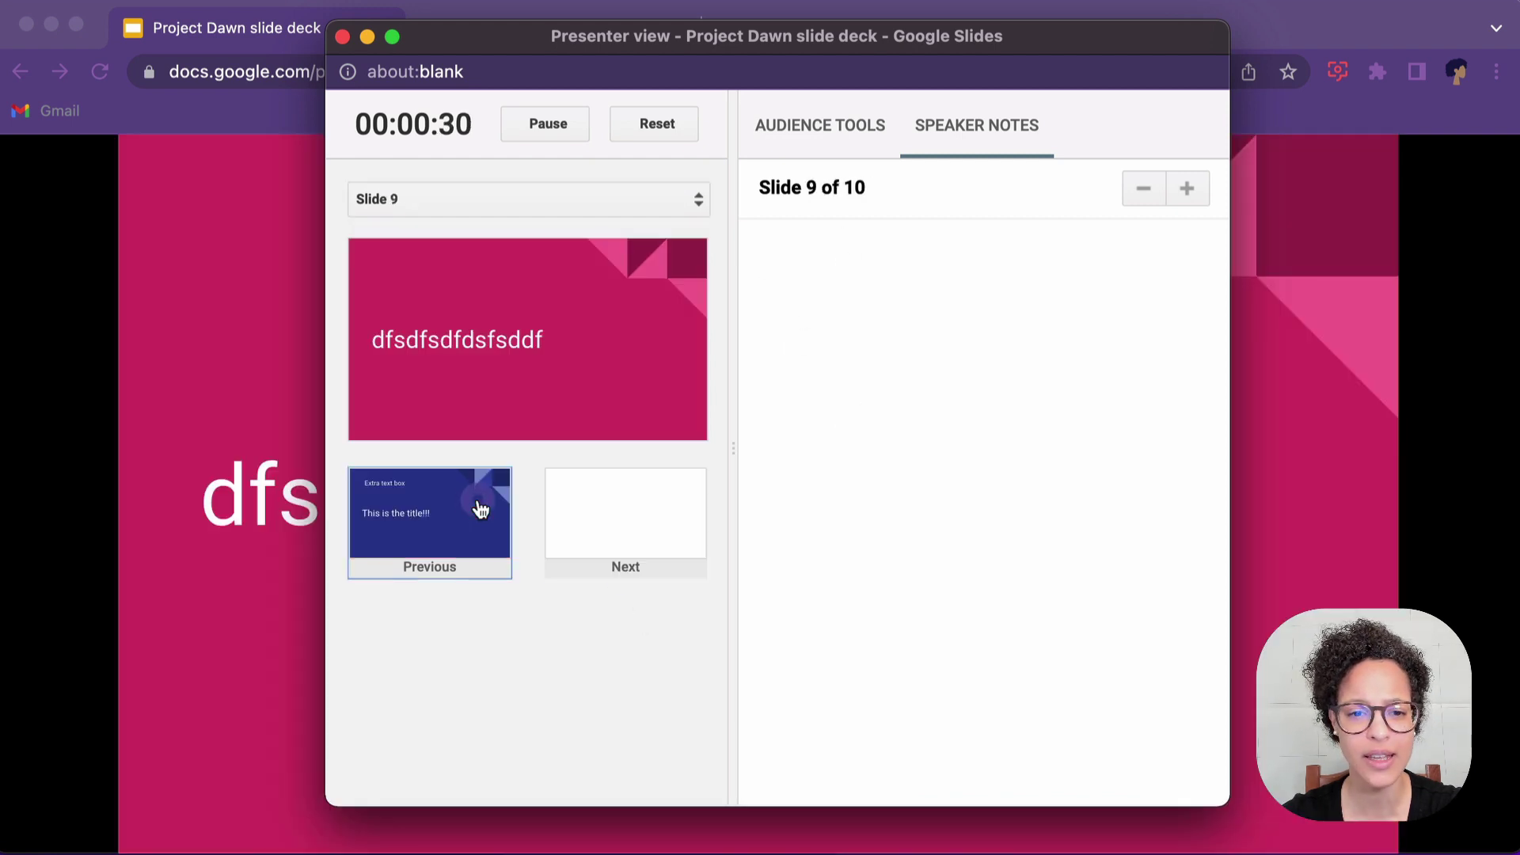
left_click(439, 529)
left_click(440, 530)
left_click(440, 529)
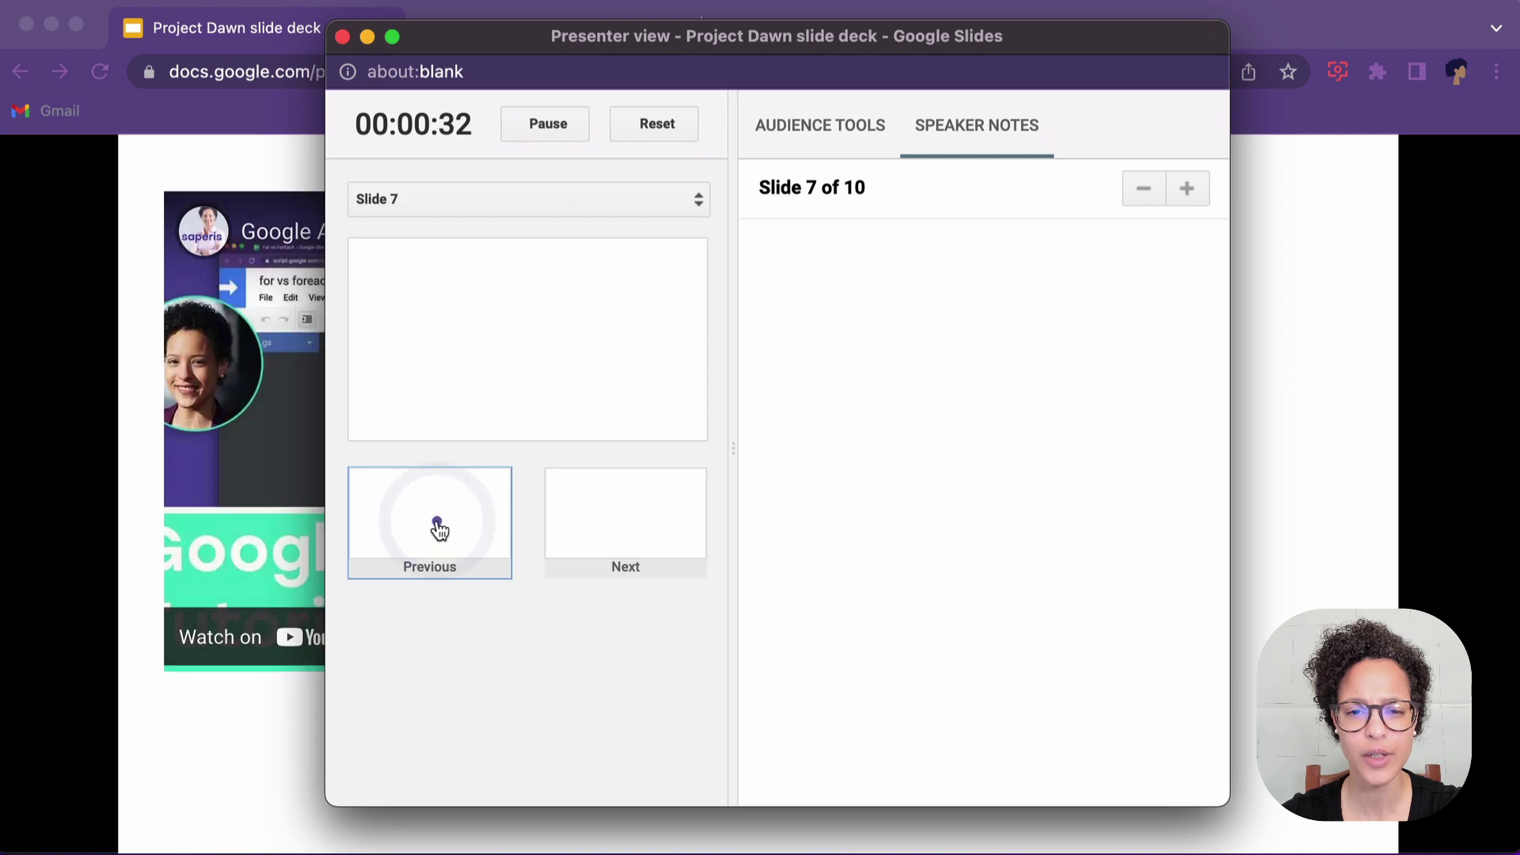
left_click(430, 521)
left_click(430, 521)
left_click(430, 520)
left_click(575, 515)
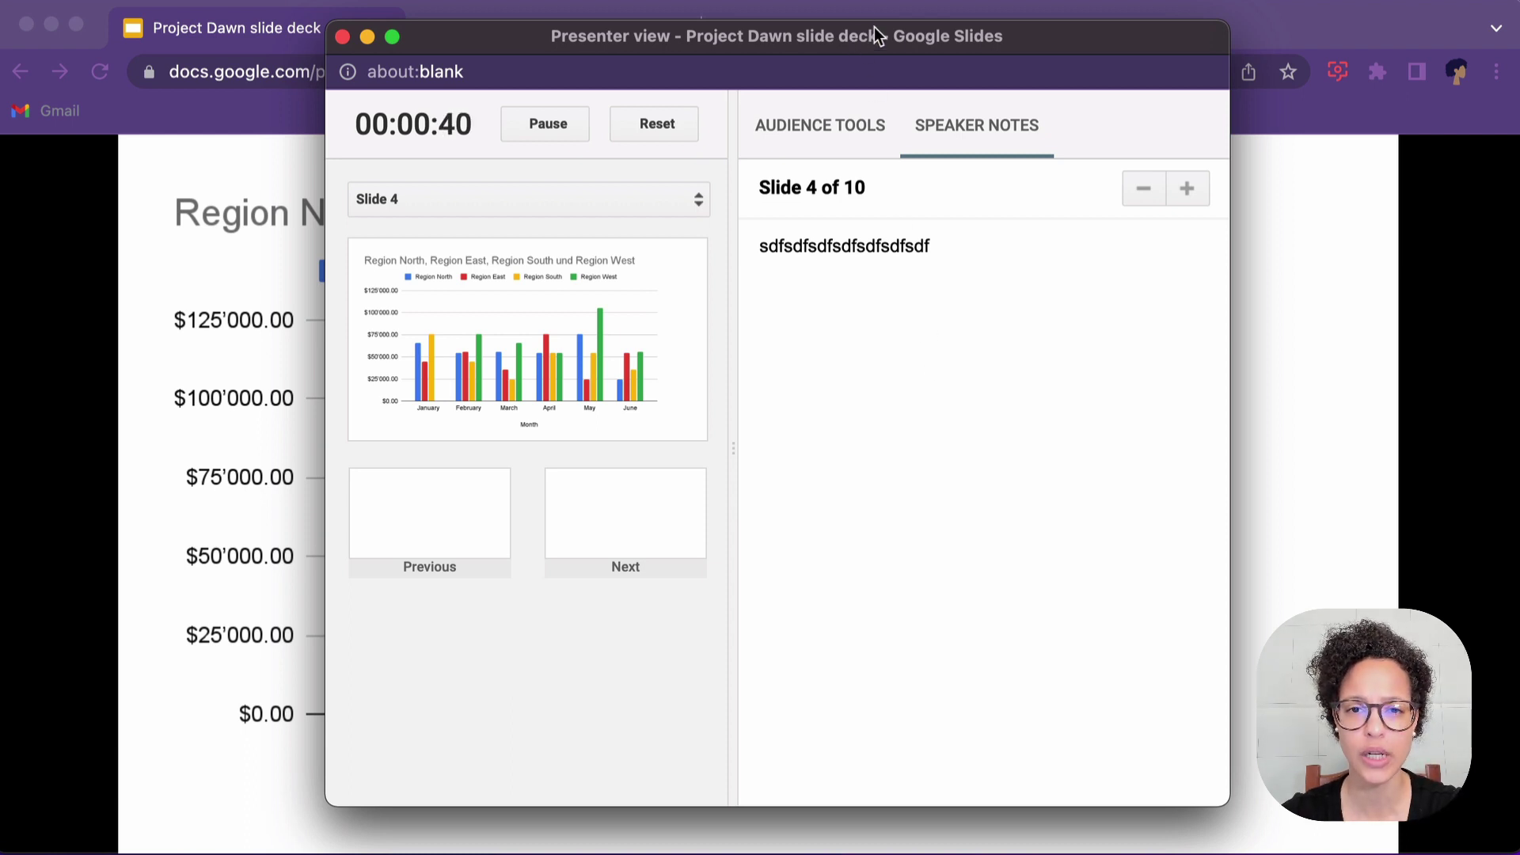
- Minimize presenter view and jump the slideshow to slide 8, then slide 1, 2 and 1
left_click(368, 38)
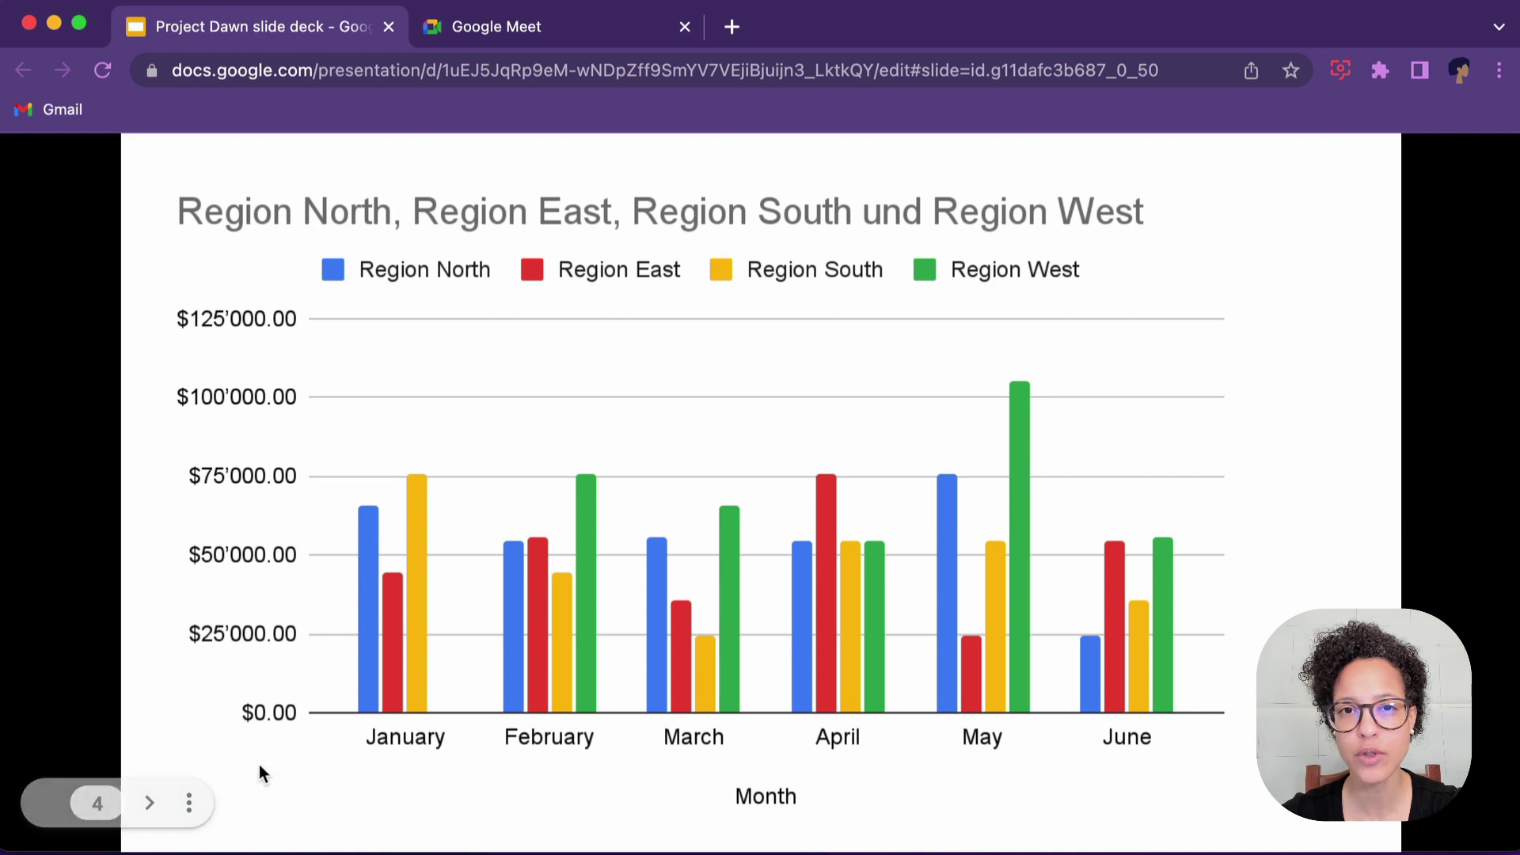
left_click(91, 806)
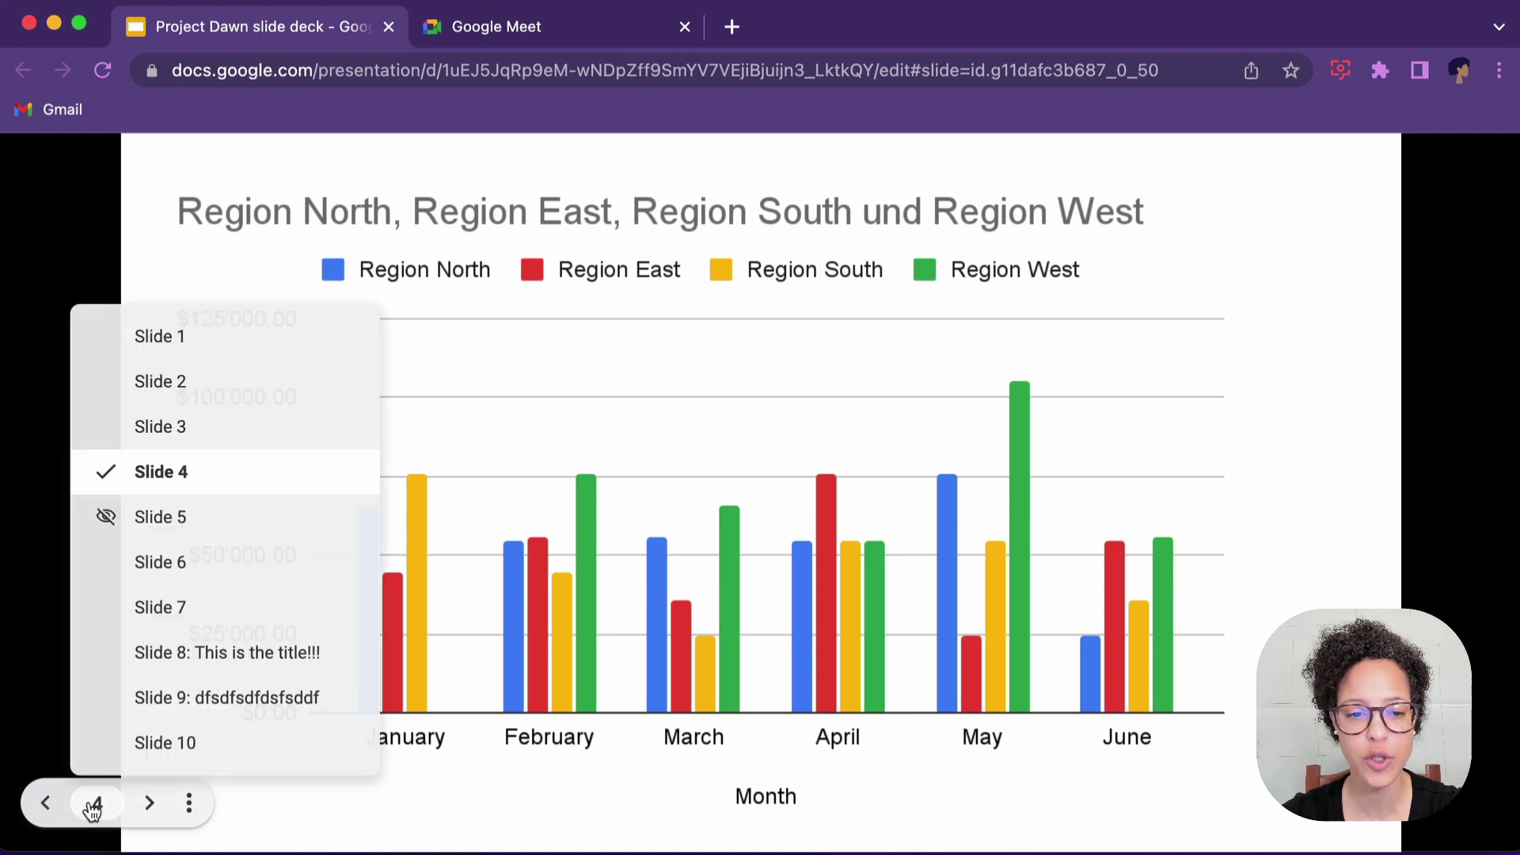
left_click(254, 665)
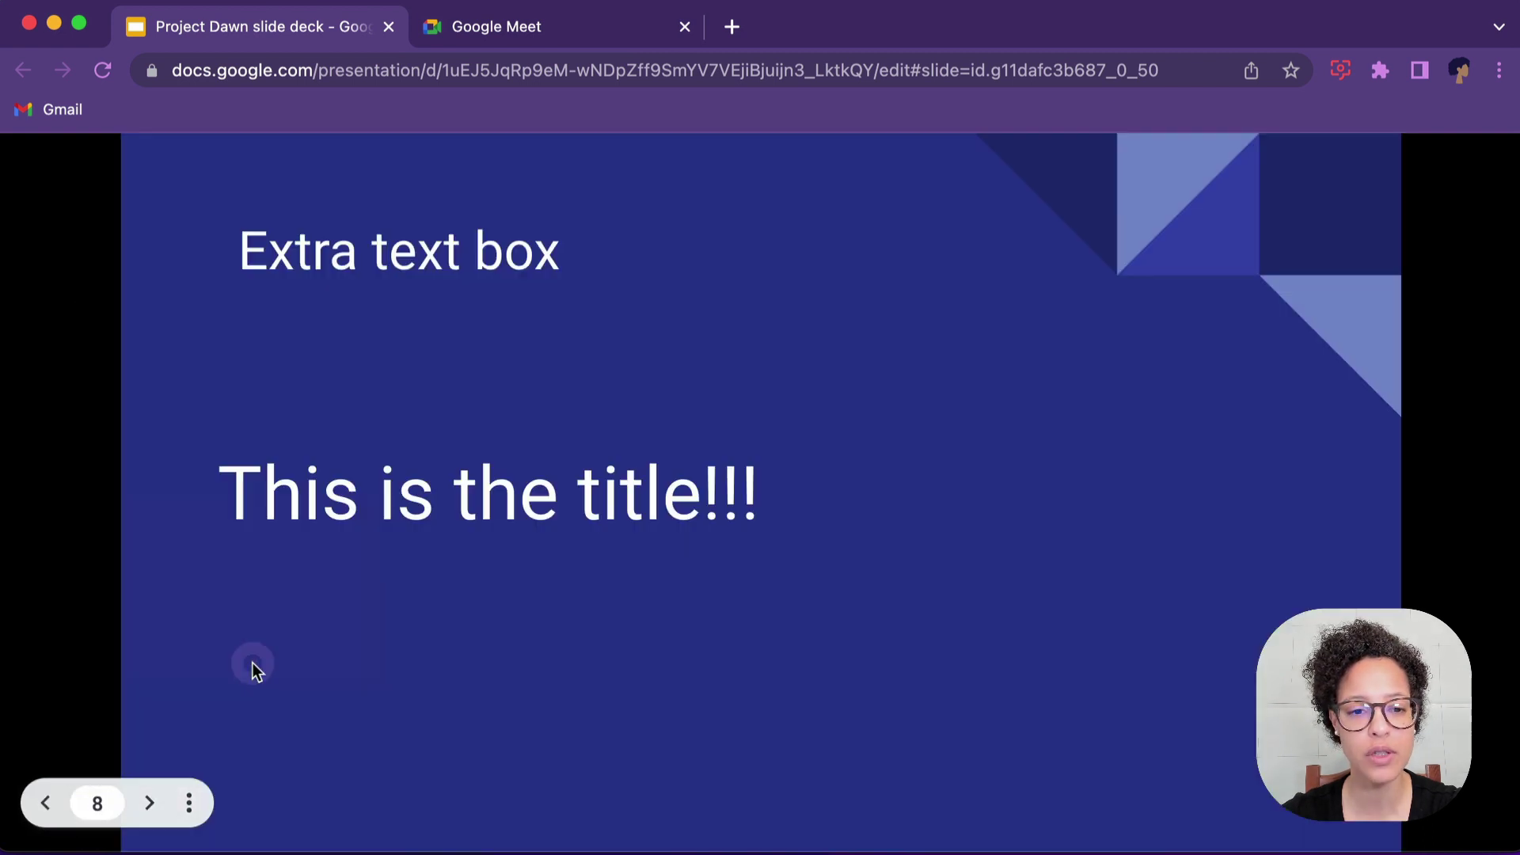
left_click(95, 809)
left_click(163, 345)
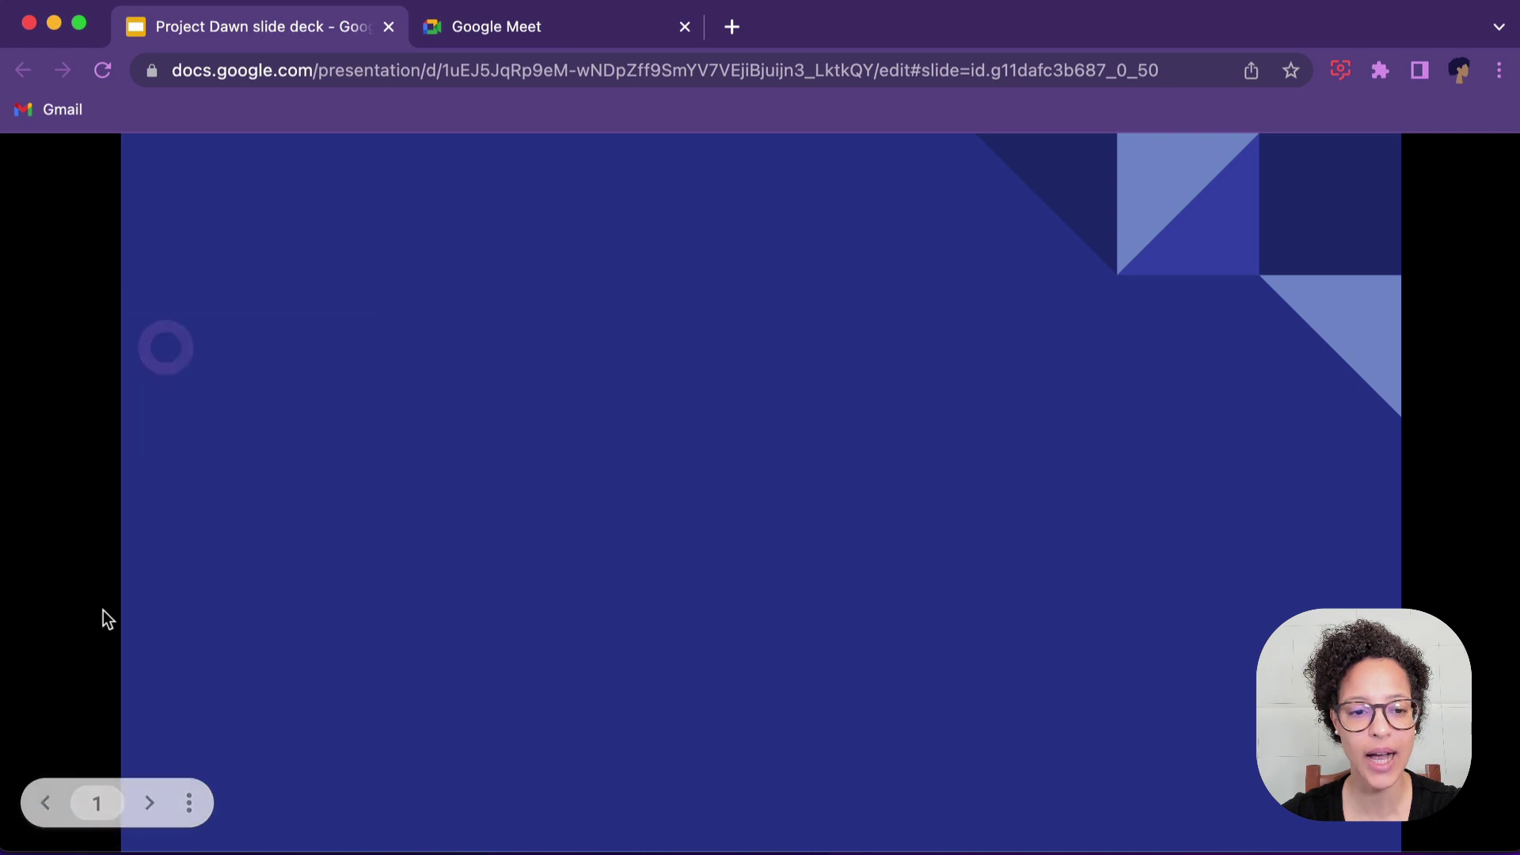
left_click(149, 803)
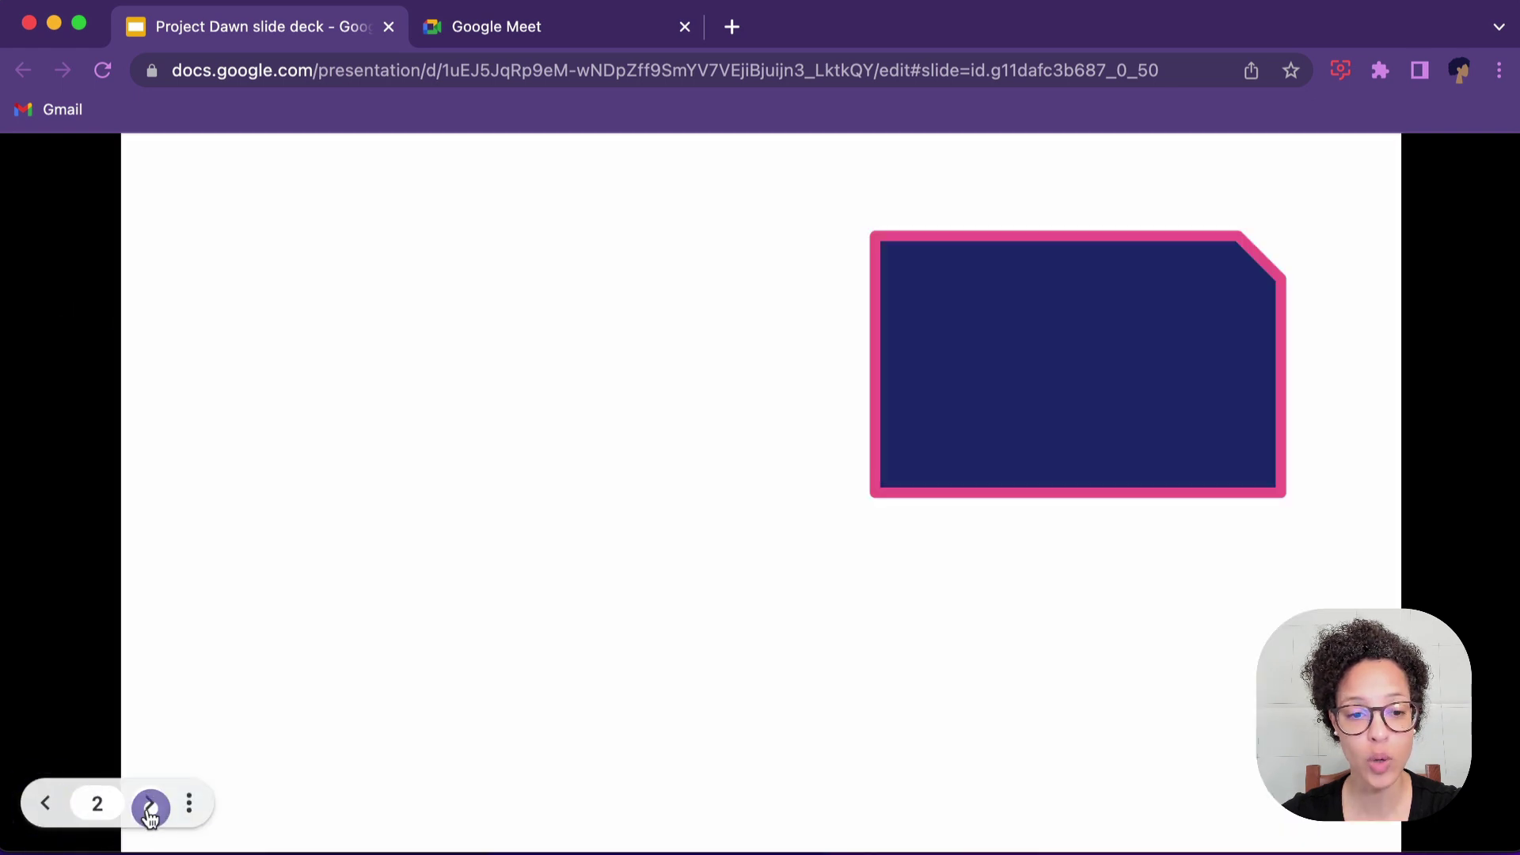
left_click(46, 806)
- Turn on the laser pointer and advance to slide 2
left_click(189, 804)
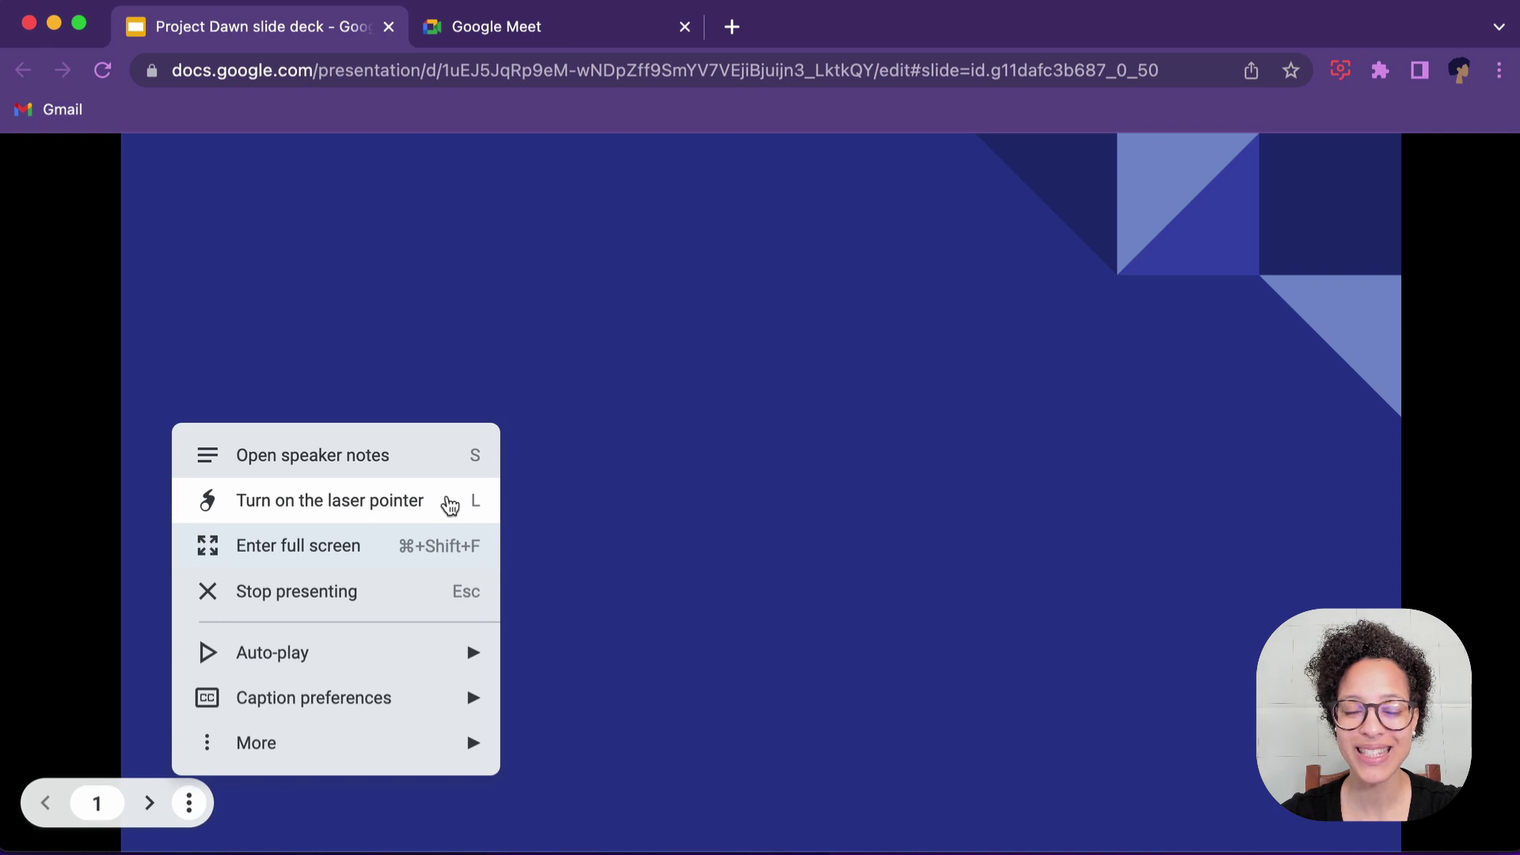
left_click(448, 506)
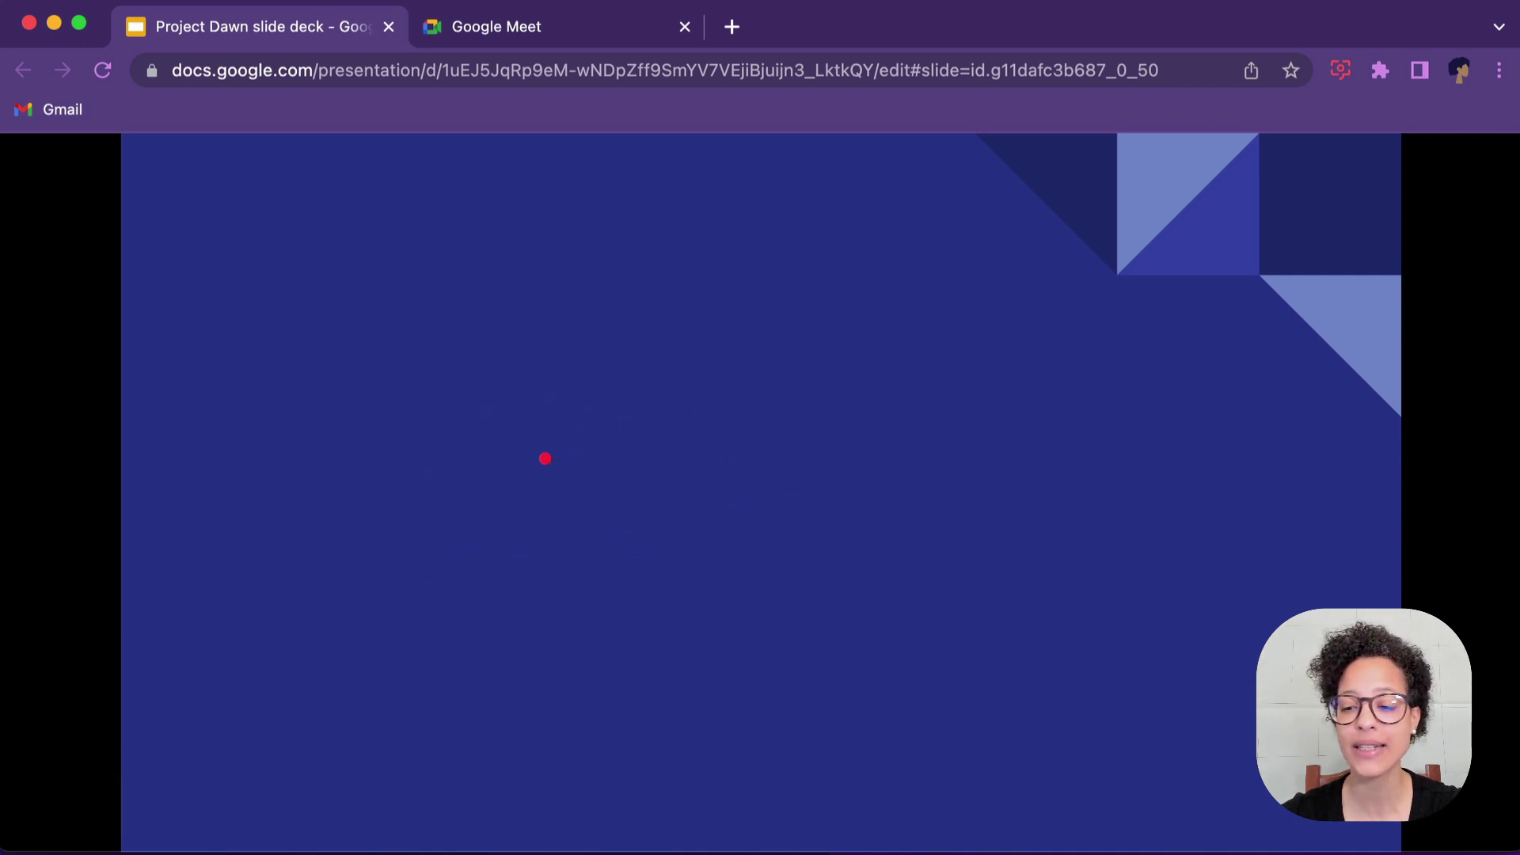
key("Right")
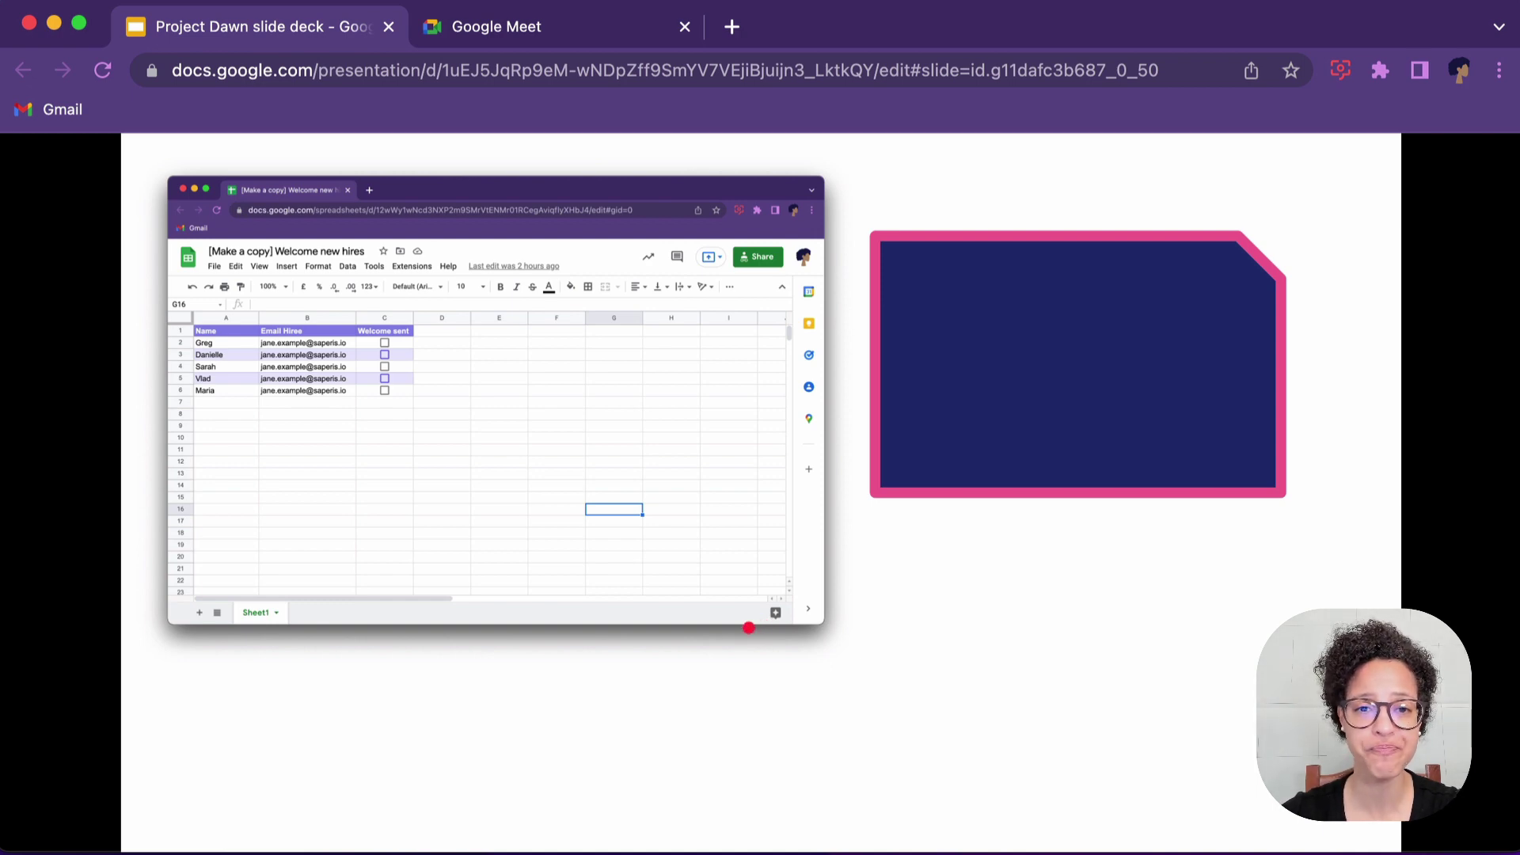
- Start an instant Google Meet meeting and exit the Slides slideshow to the editor
left_click(539, 26)
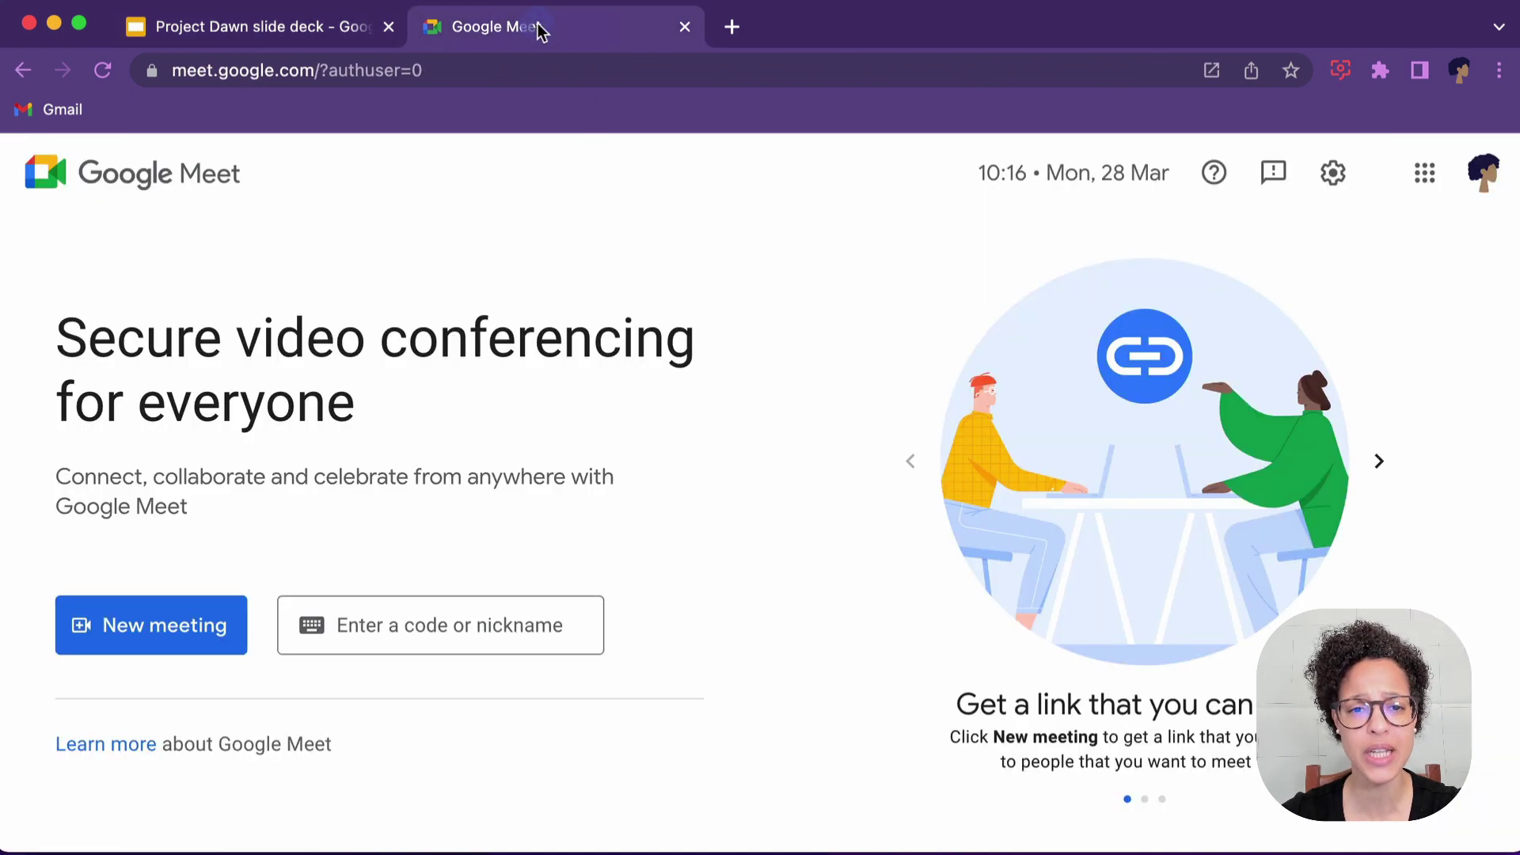
left_click(242, 624)
left_click(233, 688)
left_click(230, 28)
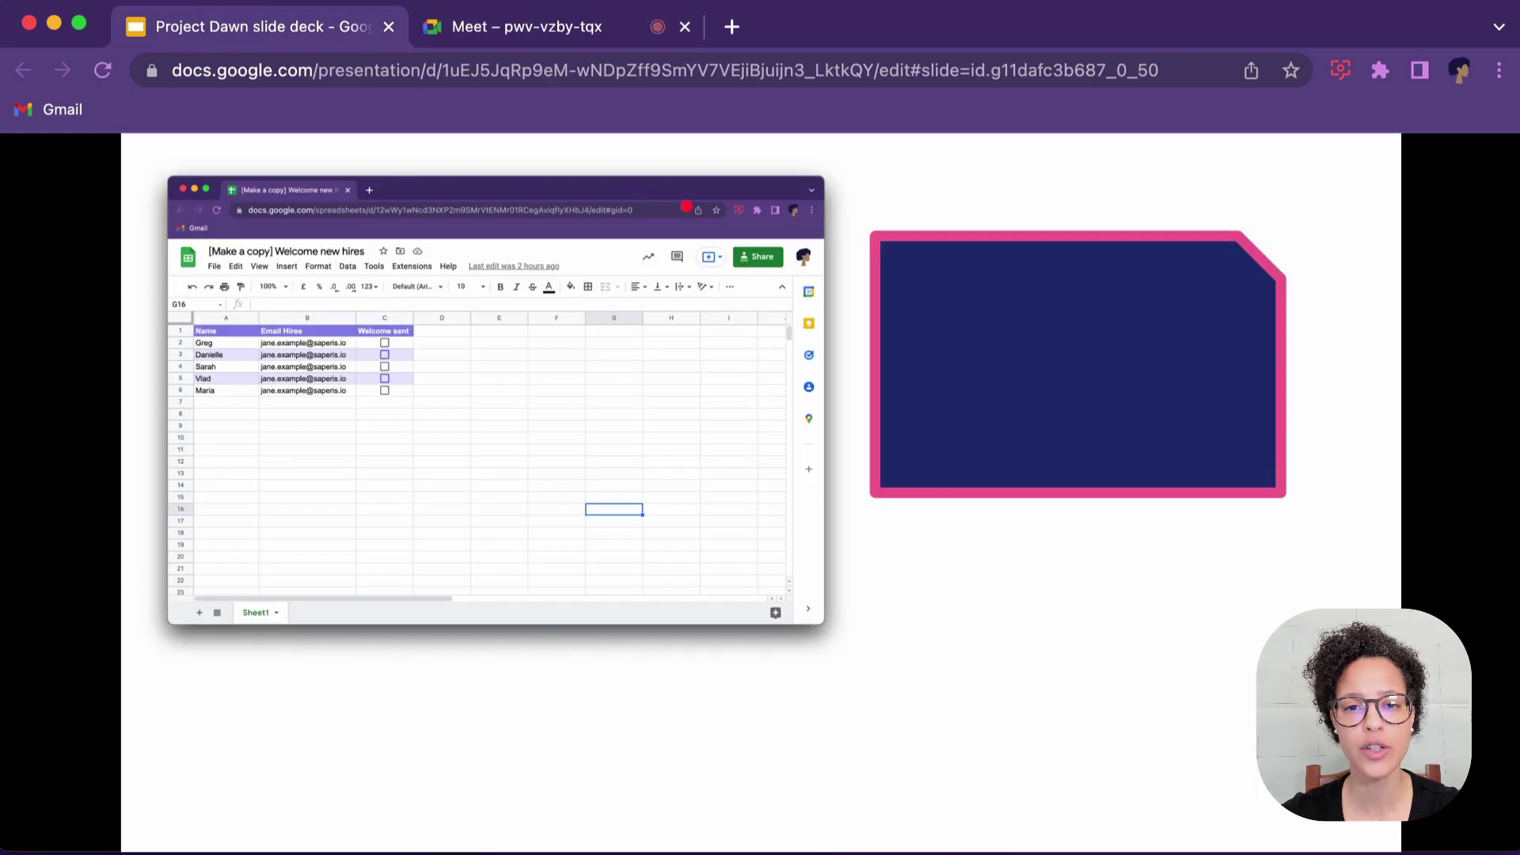
key("Escape")
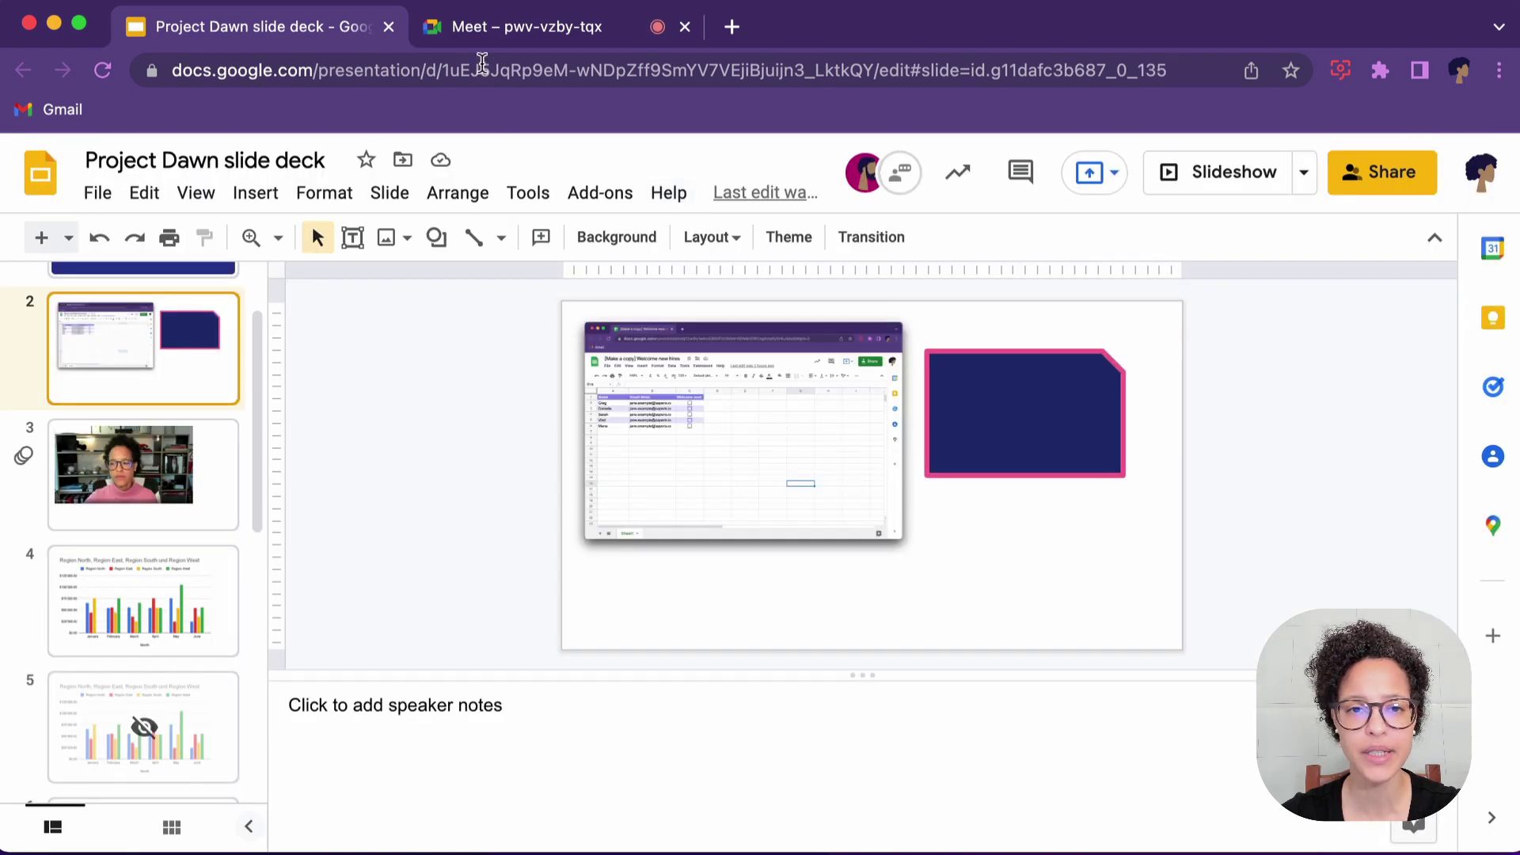
- Turn off the camera and microphone in the Meet call
left_click(478, 33)
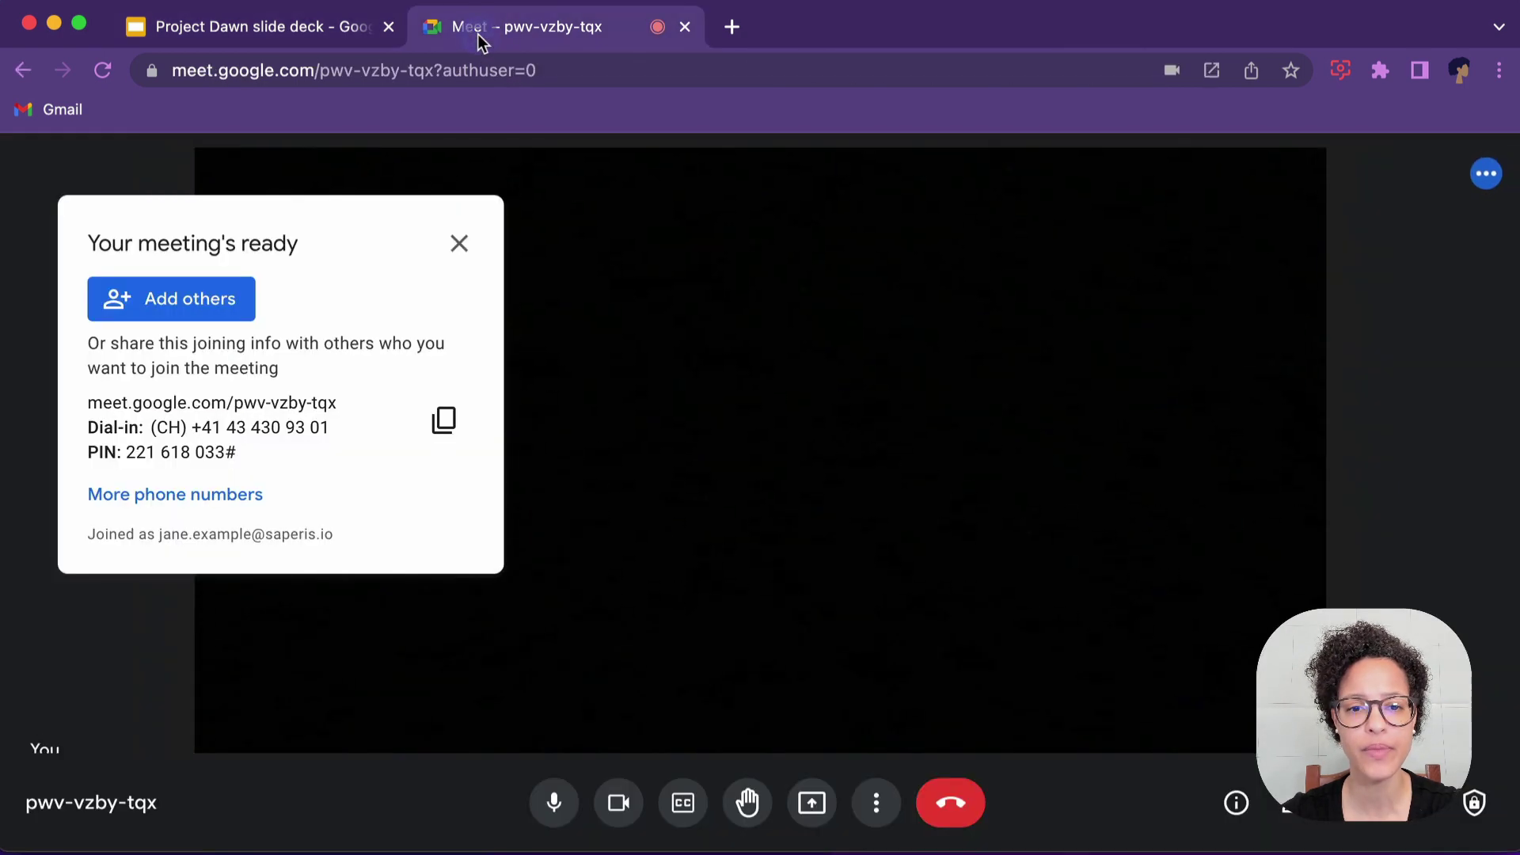
left_click(624, 803)
left_click(554, 803)
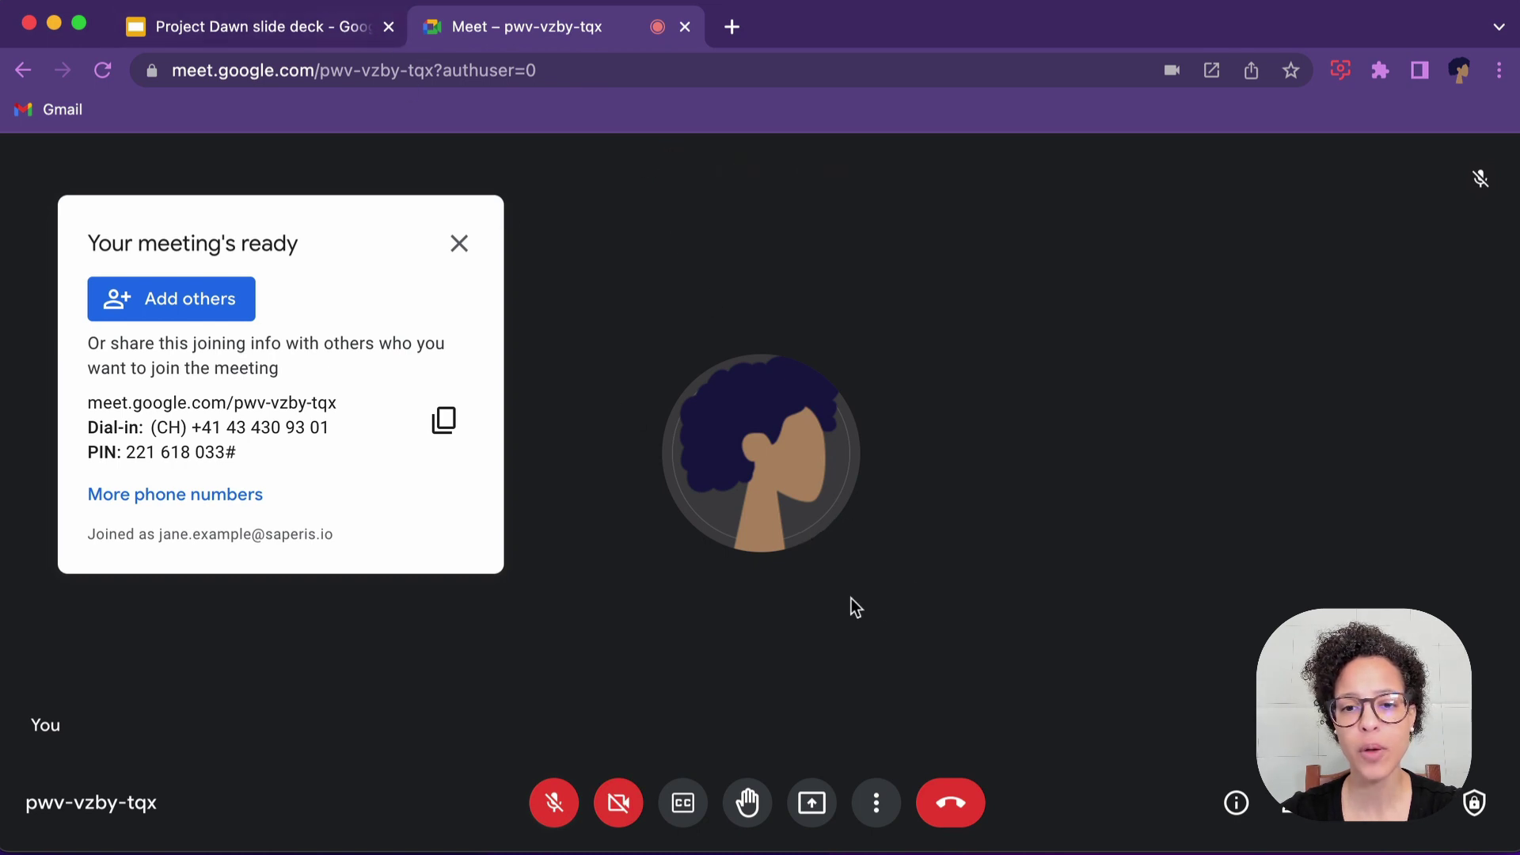
left_click(822, 804)
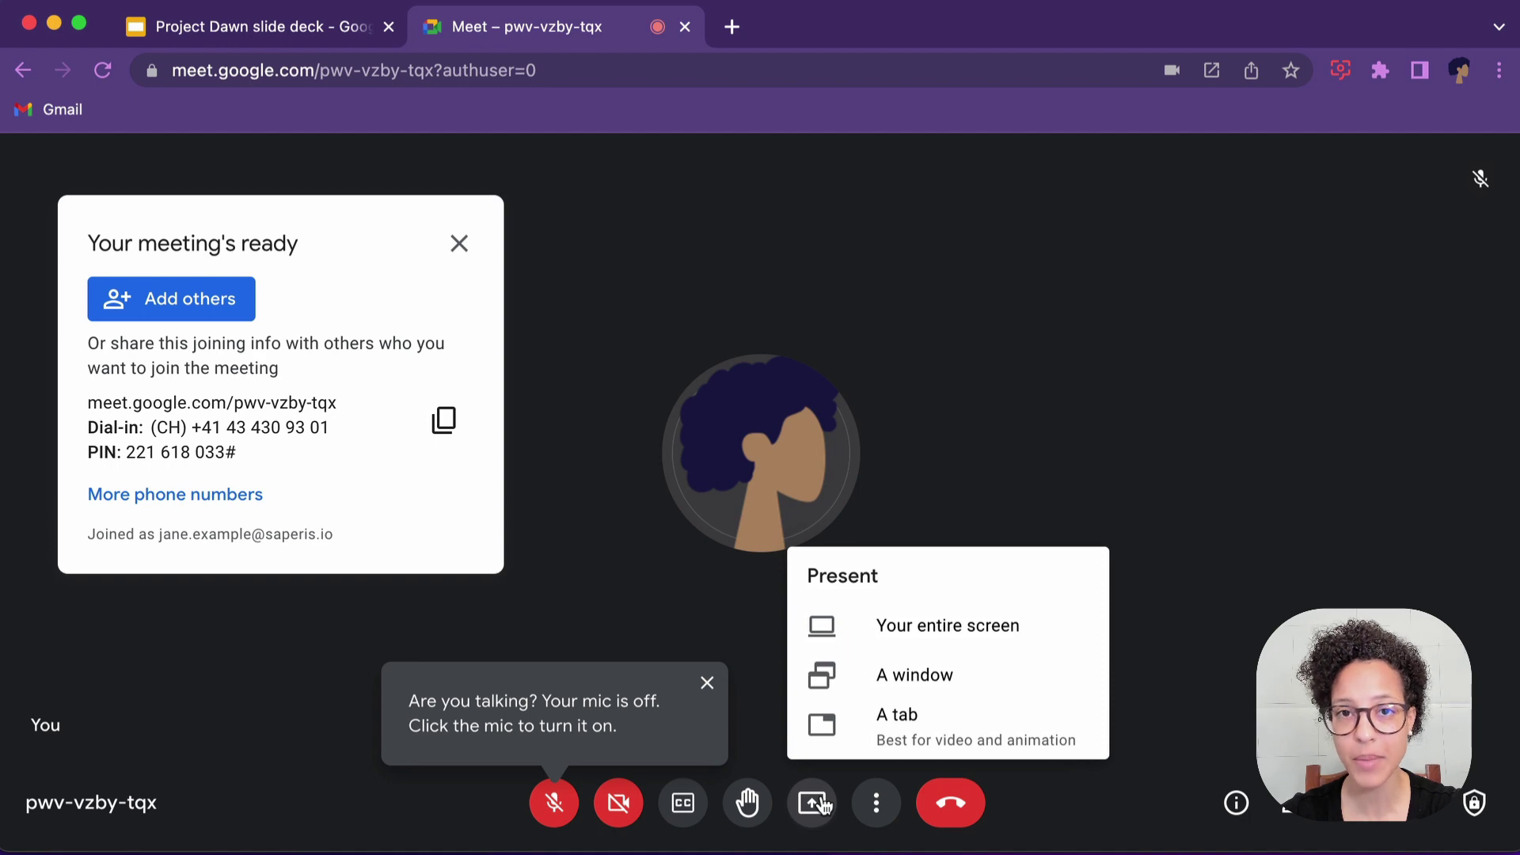
- Present the Slides deck's tab to the Meet meeting by sharing This Tab
left_click(261, 25)
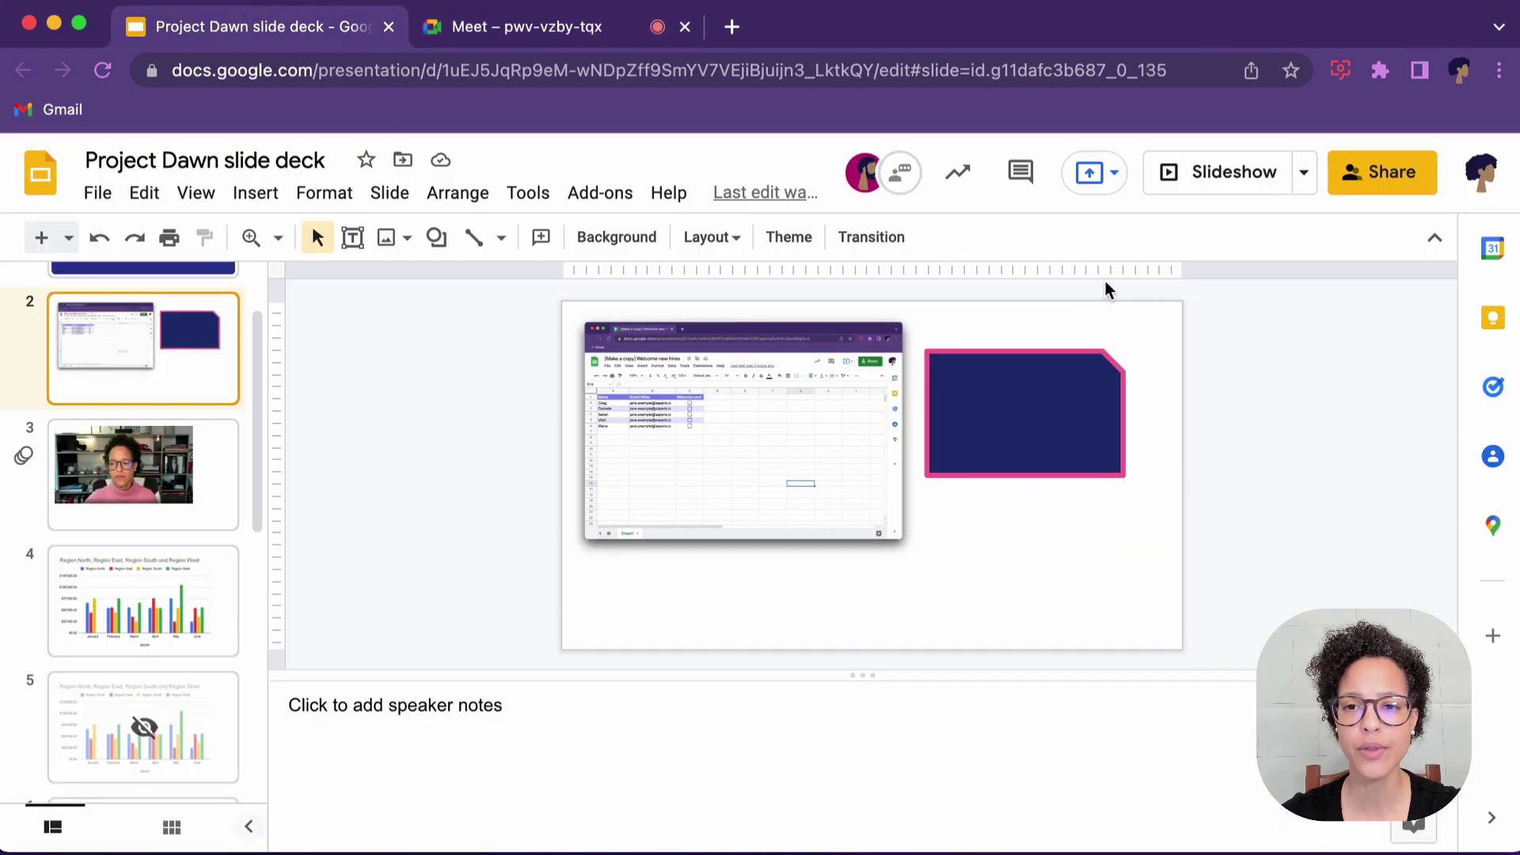
left_click(1091, 173)
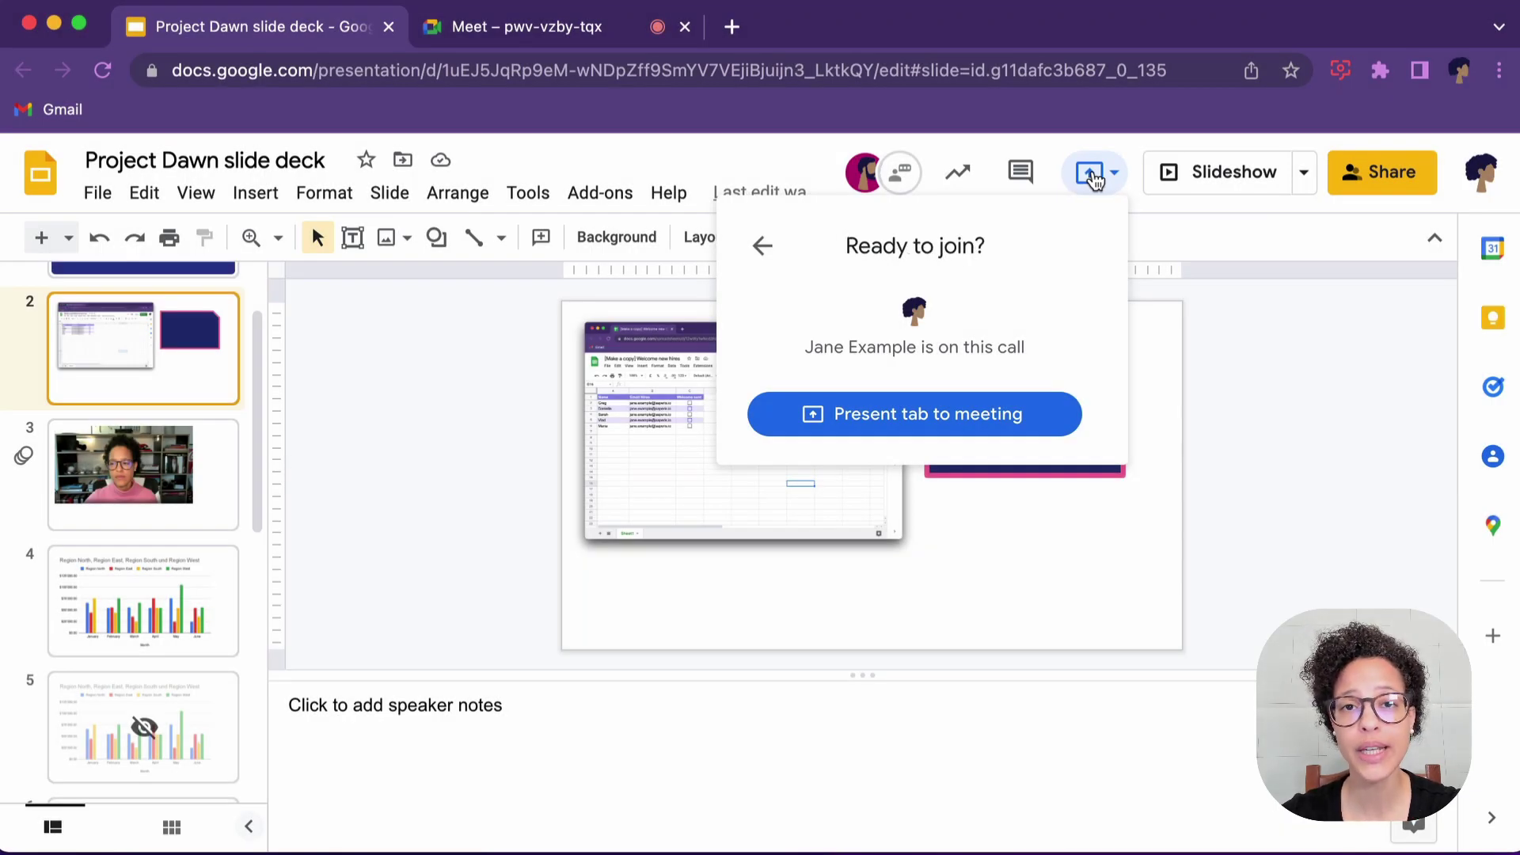
left_click(911, 413)
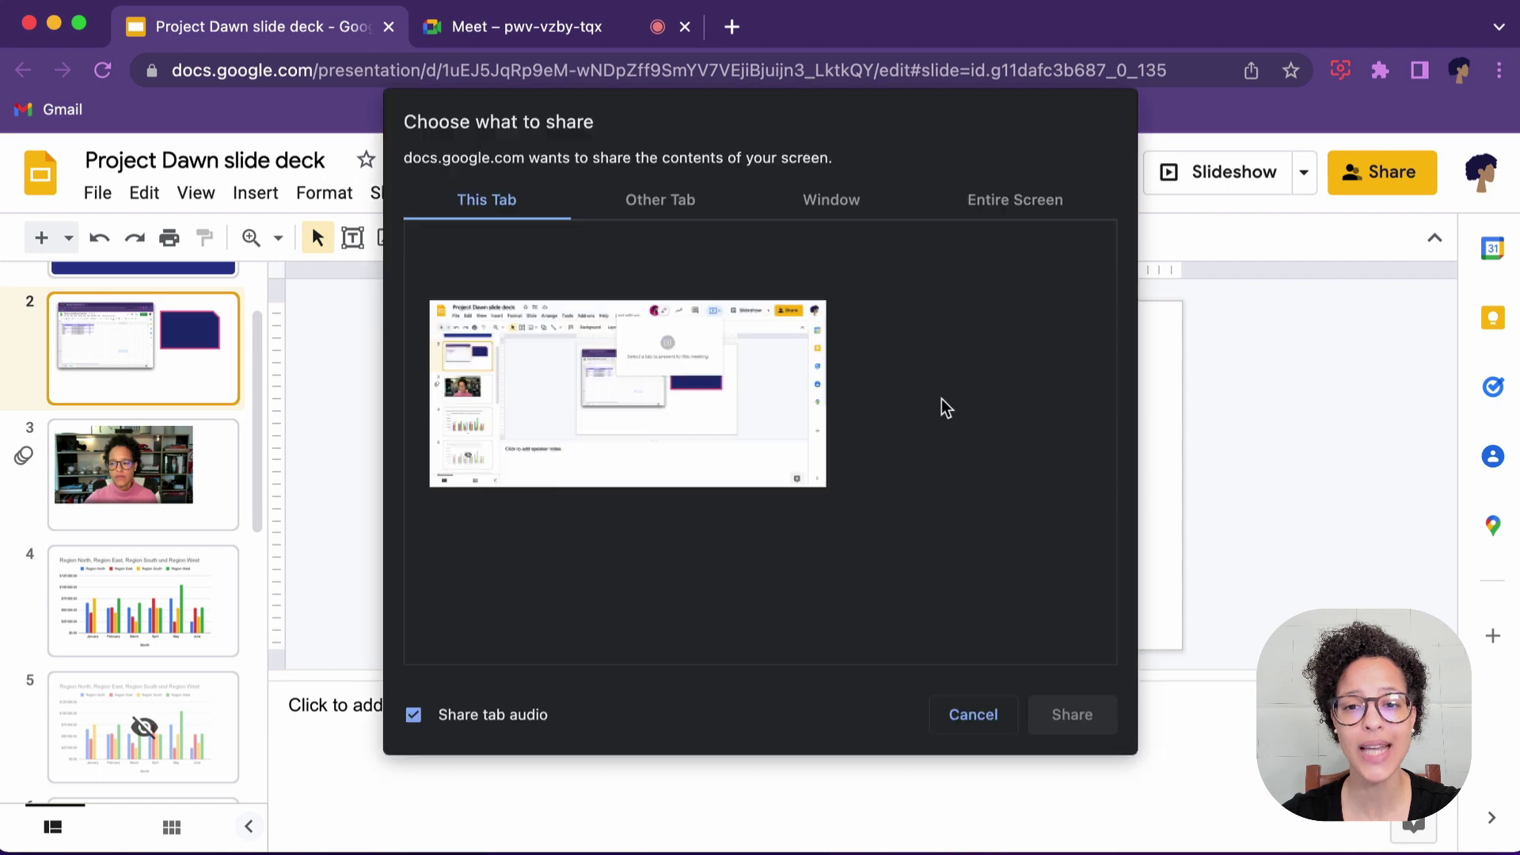
left_click(686, 409)
left_click(1064, 716)
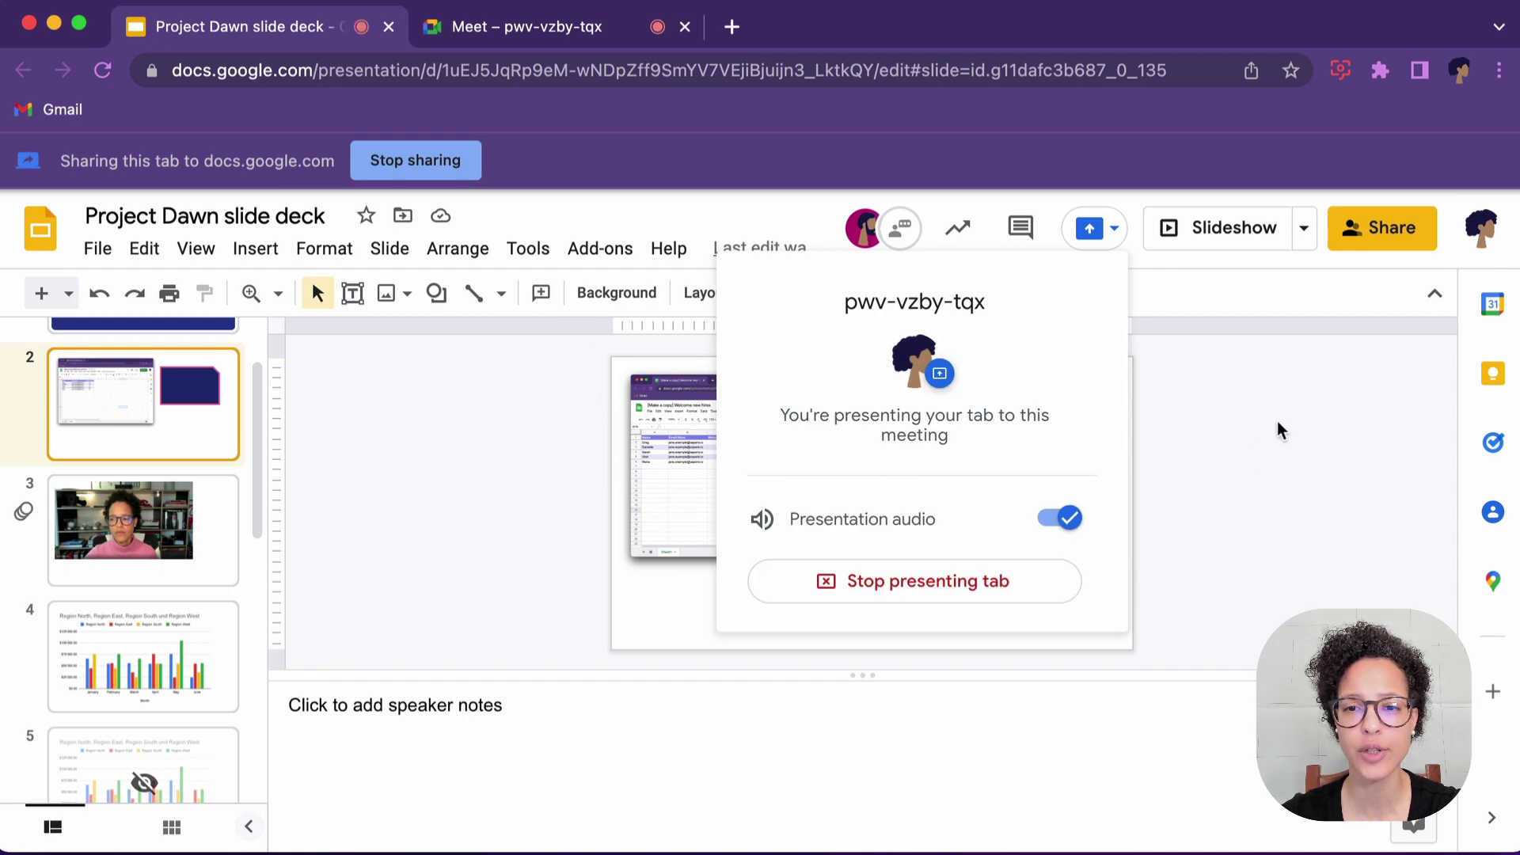
left_click(1276, 421)
- Dismiss the meeting-ready panel in Meet and return to the slide deck
left_click(551, 38)
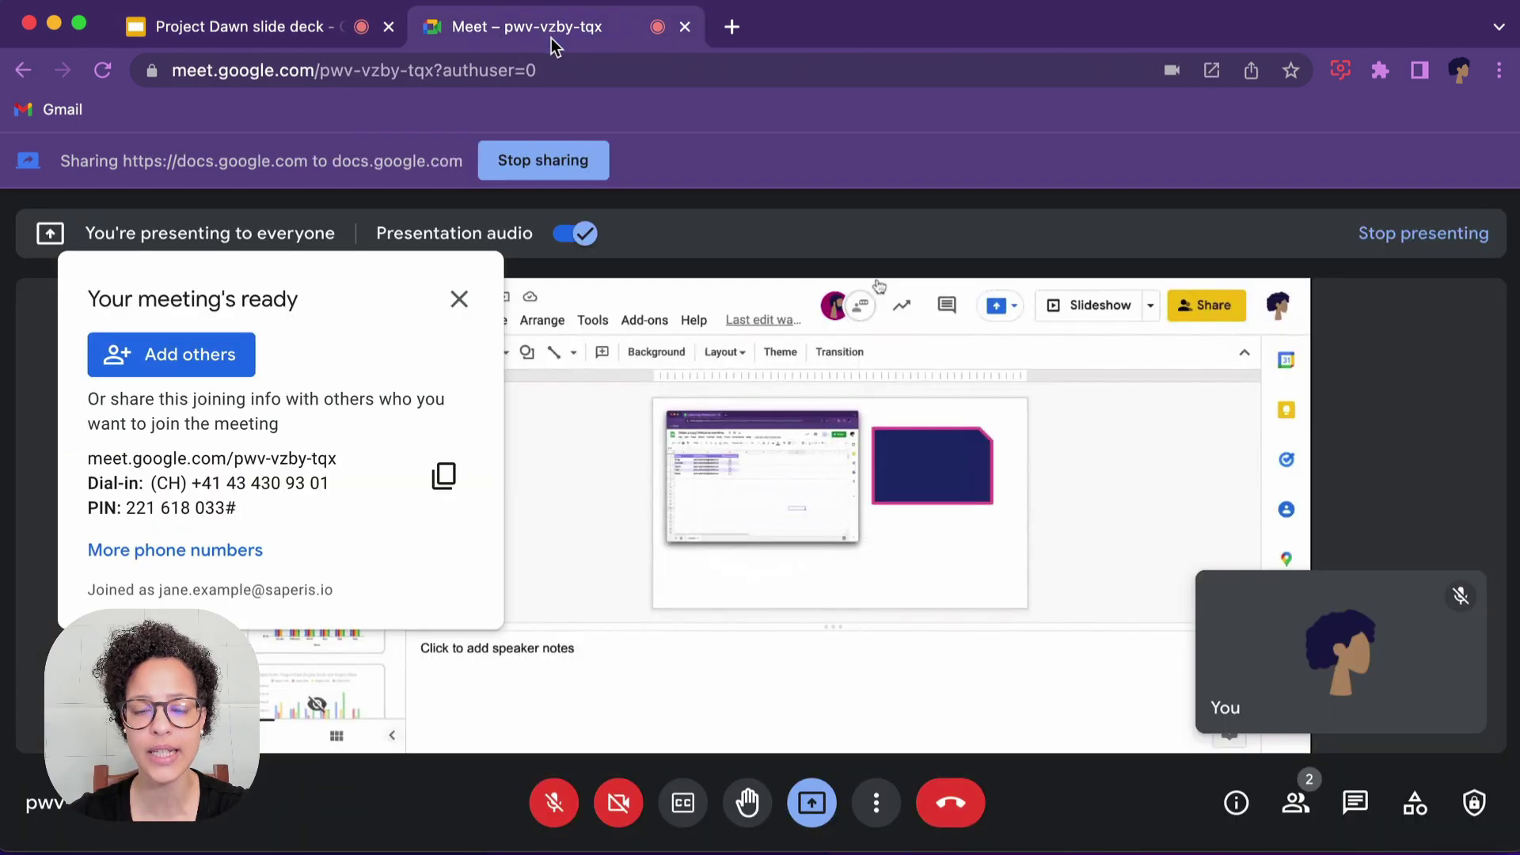
left_click(459, 299)
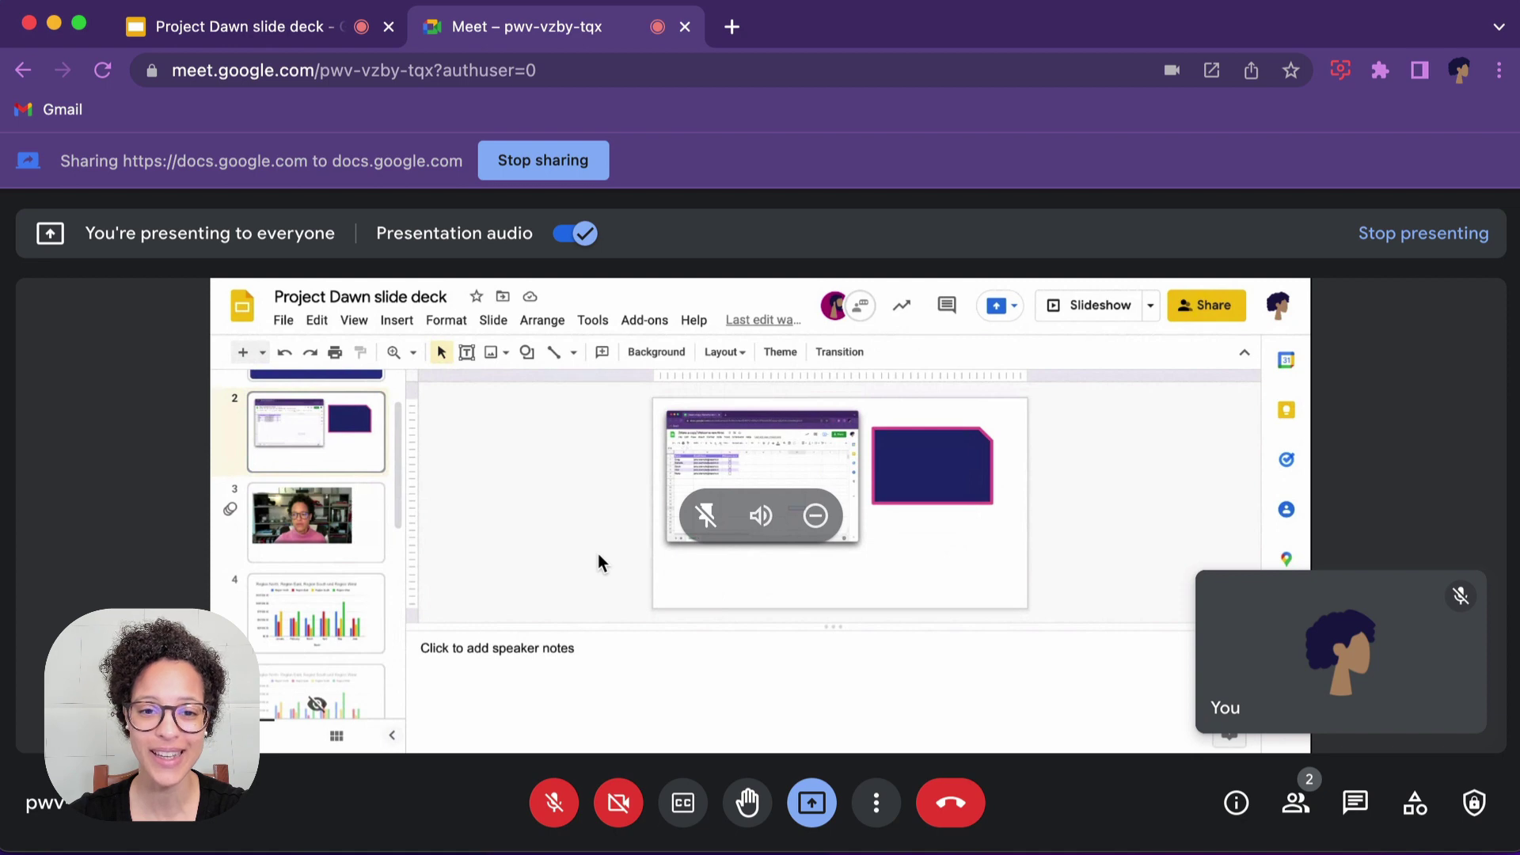
left_click(274, 45)
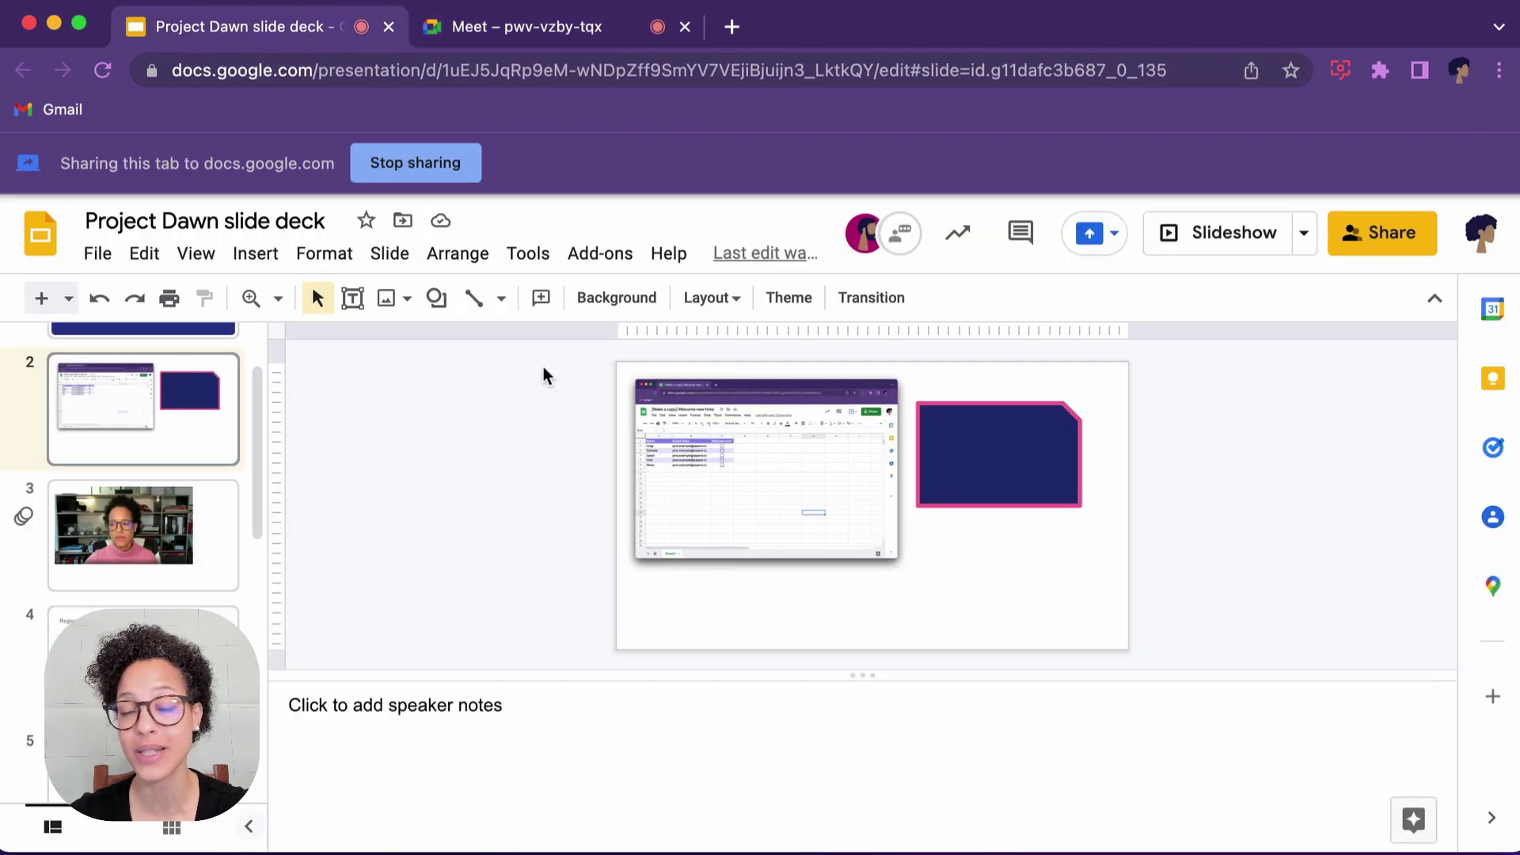
- Check the shared deck in the Meet call, then return to the Project Dawn deck tab
left_click(516, 31)
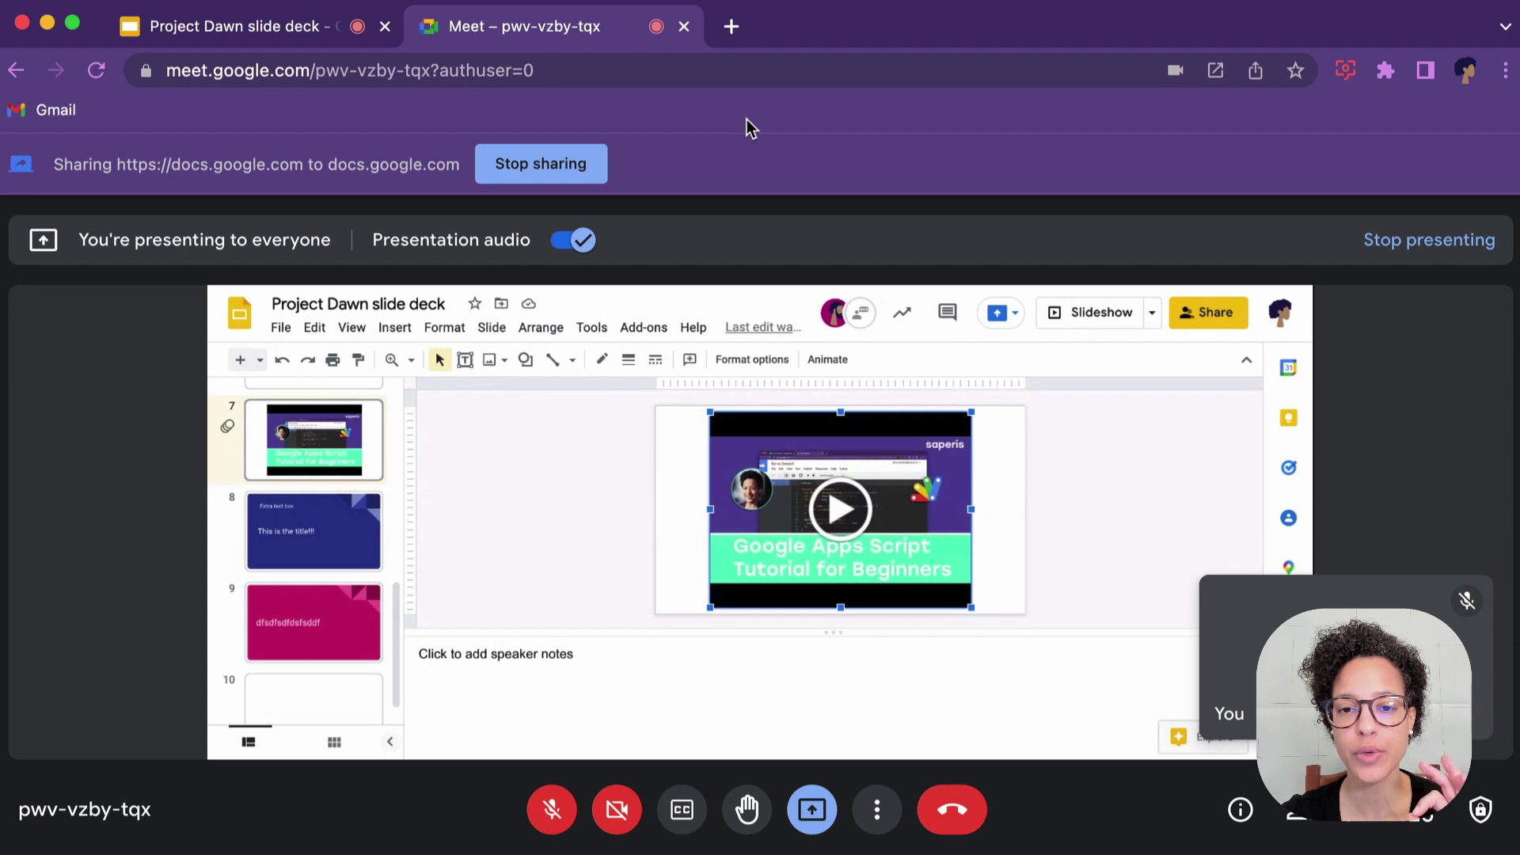
left_click(254, 24)
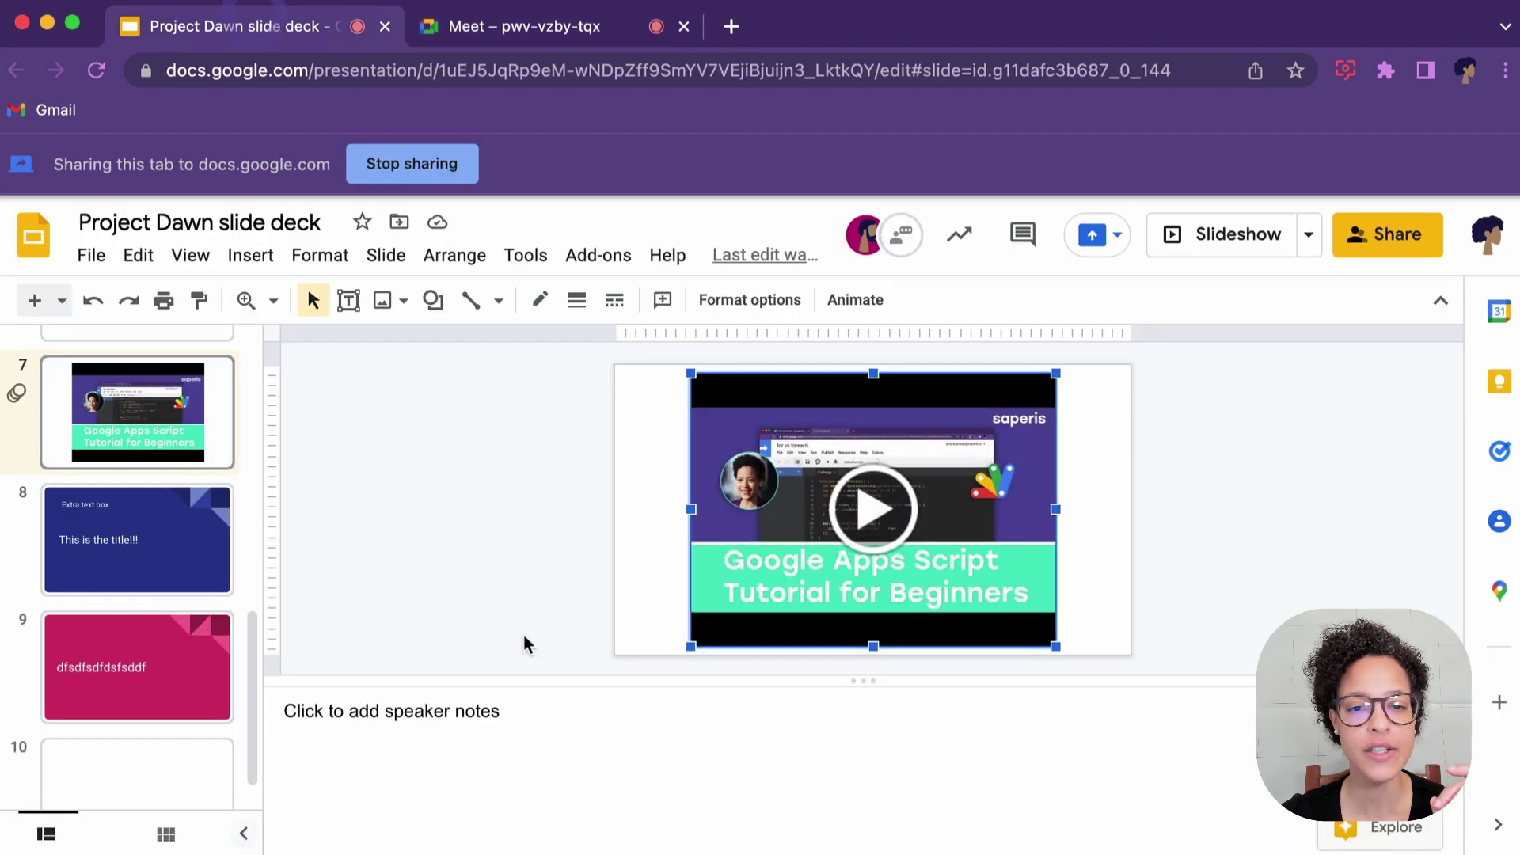